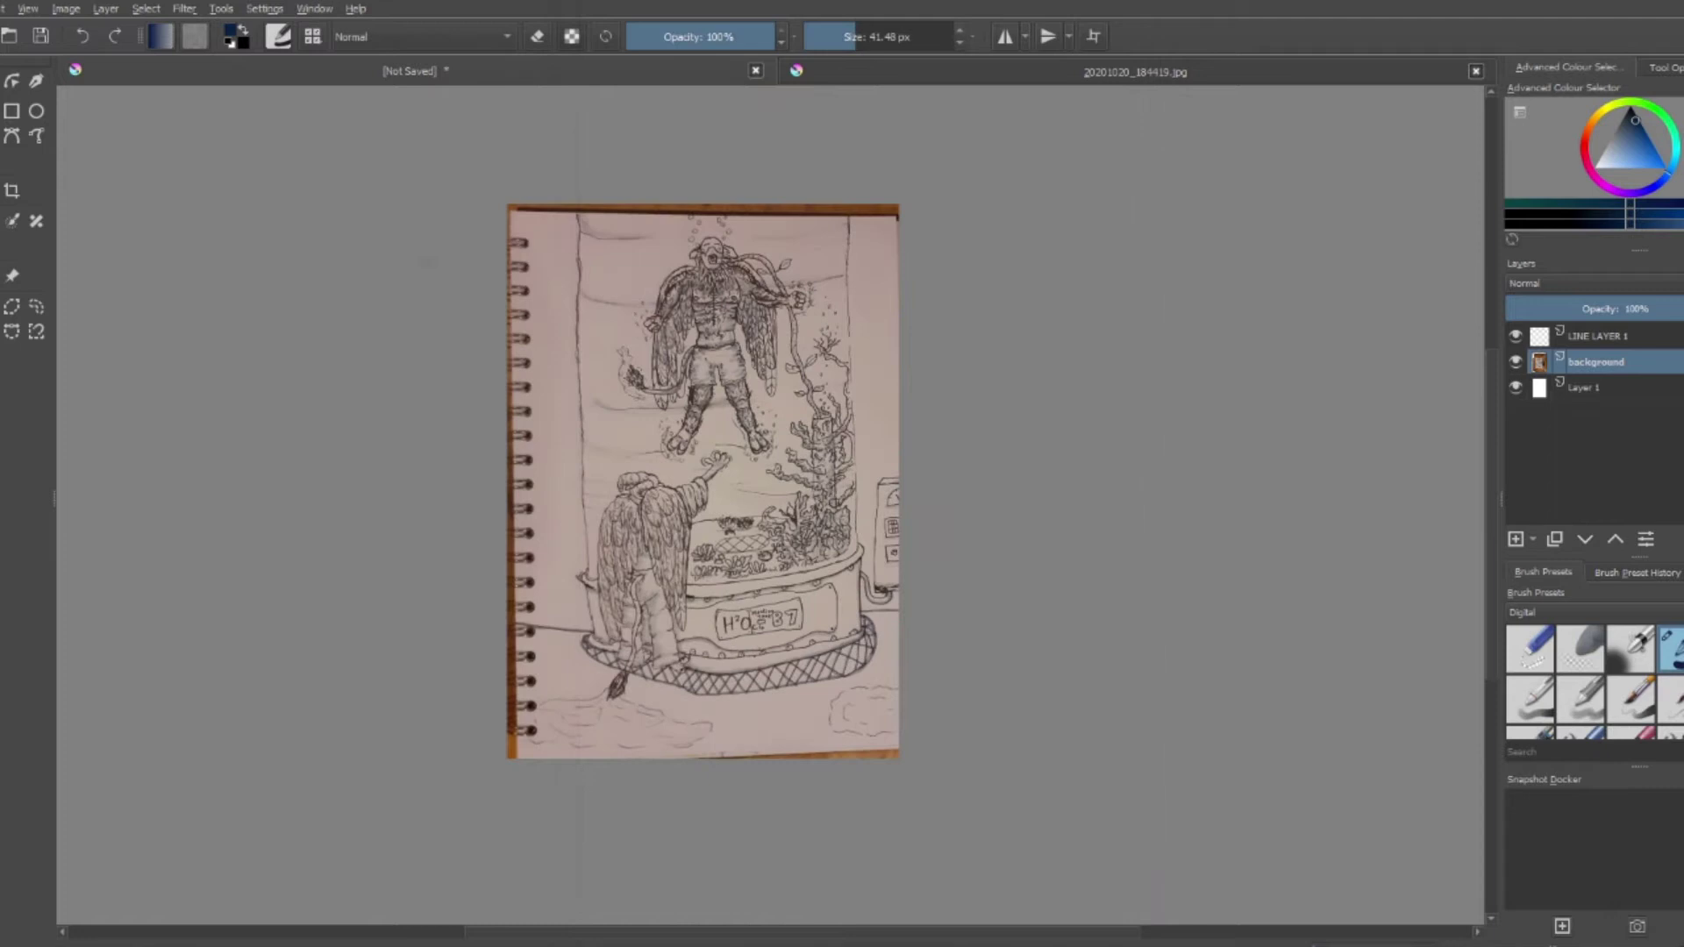
Name the CORAL HELING TANK LINE, MOURING SKATE LINE and BLUTANGLE LINE layers
type("LINES")
key("Return")
type("ATE LINE")
key("Return")
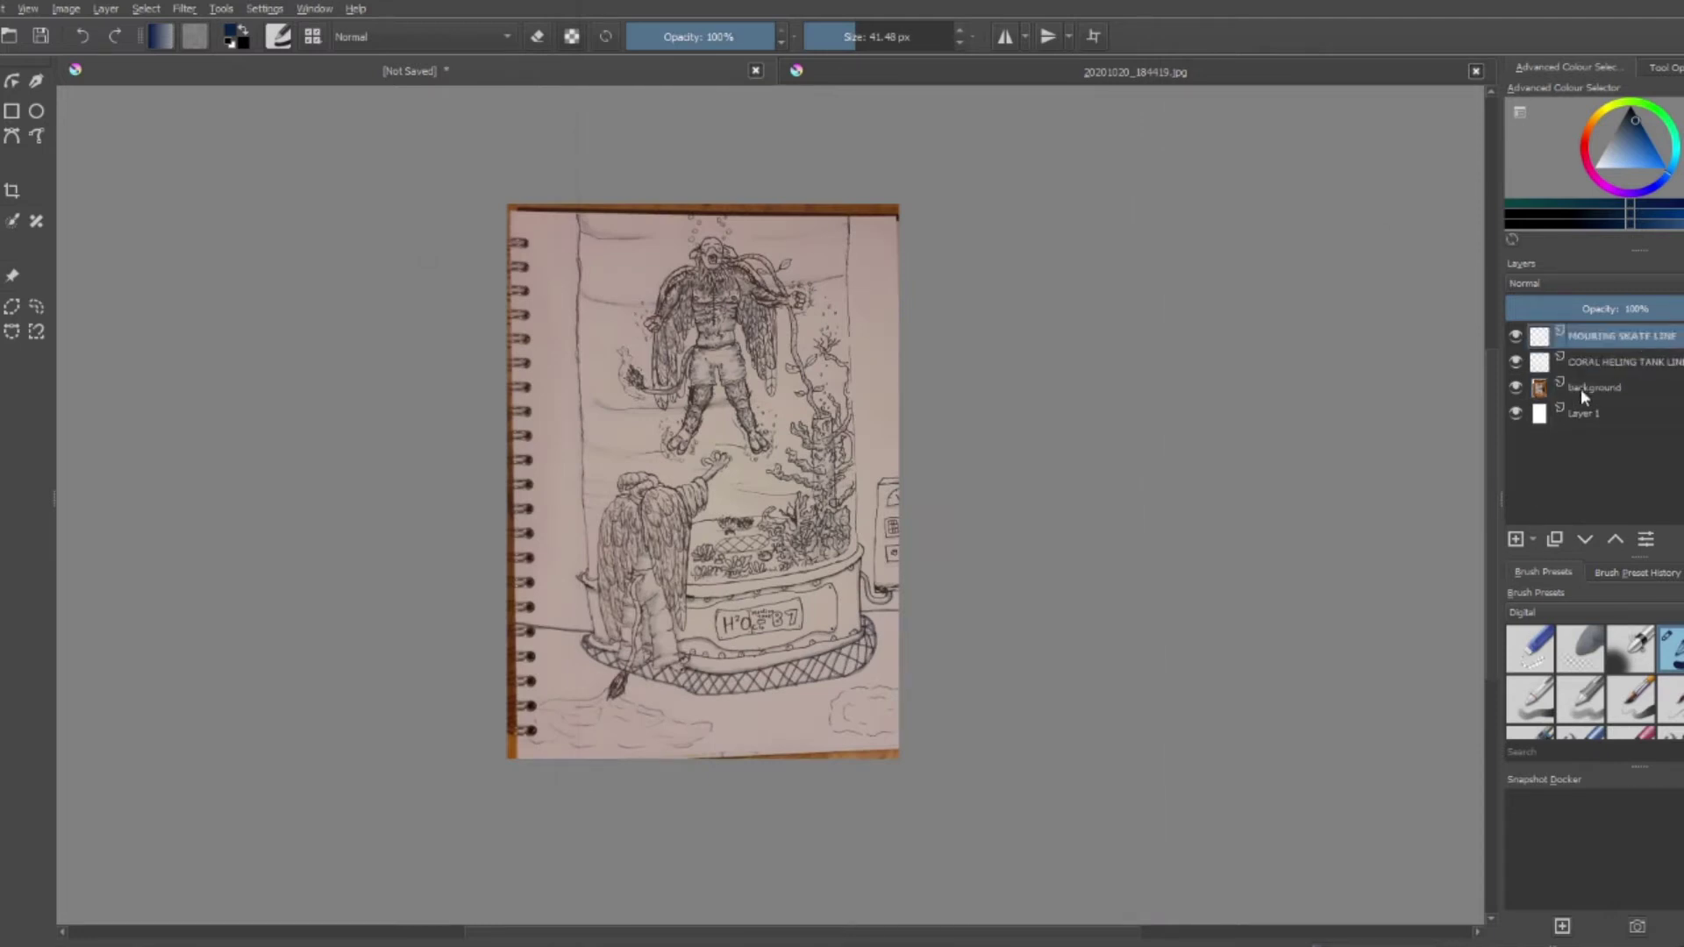
double_click(1646, 362)
type("BLUTANGLE LINE")
key("Return")
Add a fourth line layer named CORAL LINE
left_click(1515, 538)
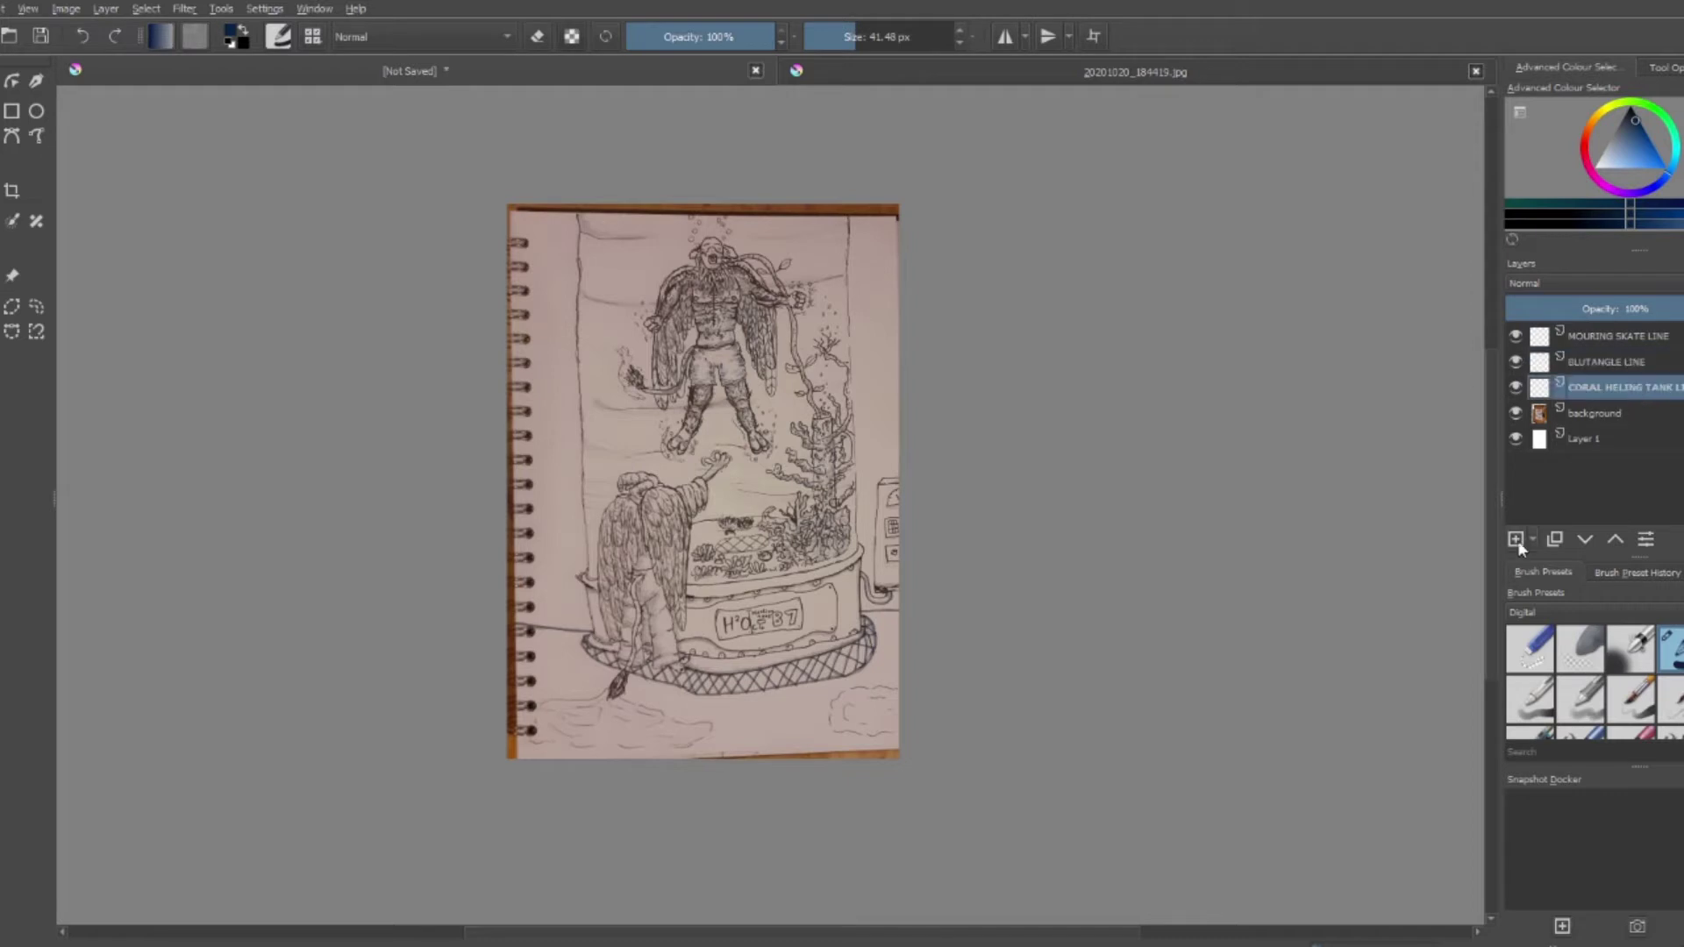
double_click(1601, 387)
type("CORAL LINE")
key("Return")
On the CORAL HELING TANK LINE layer, draw an ellipse around the tank
left_click(1622, 412)
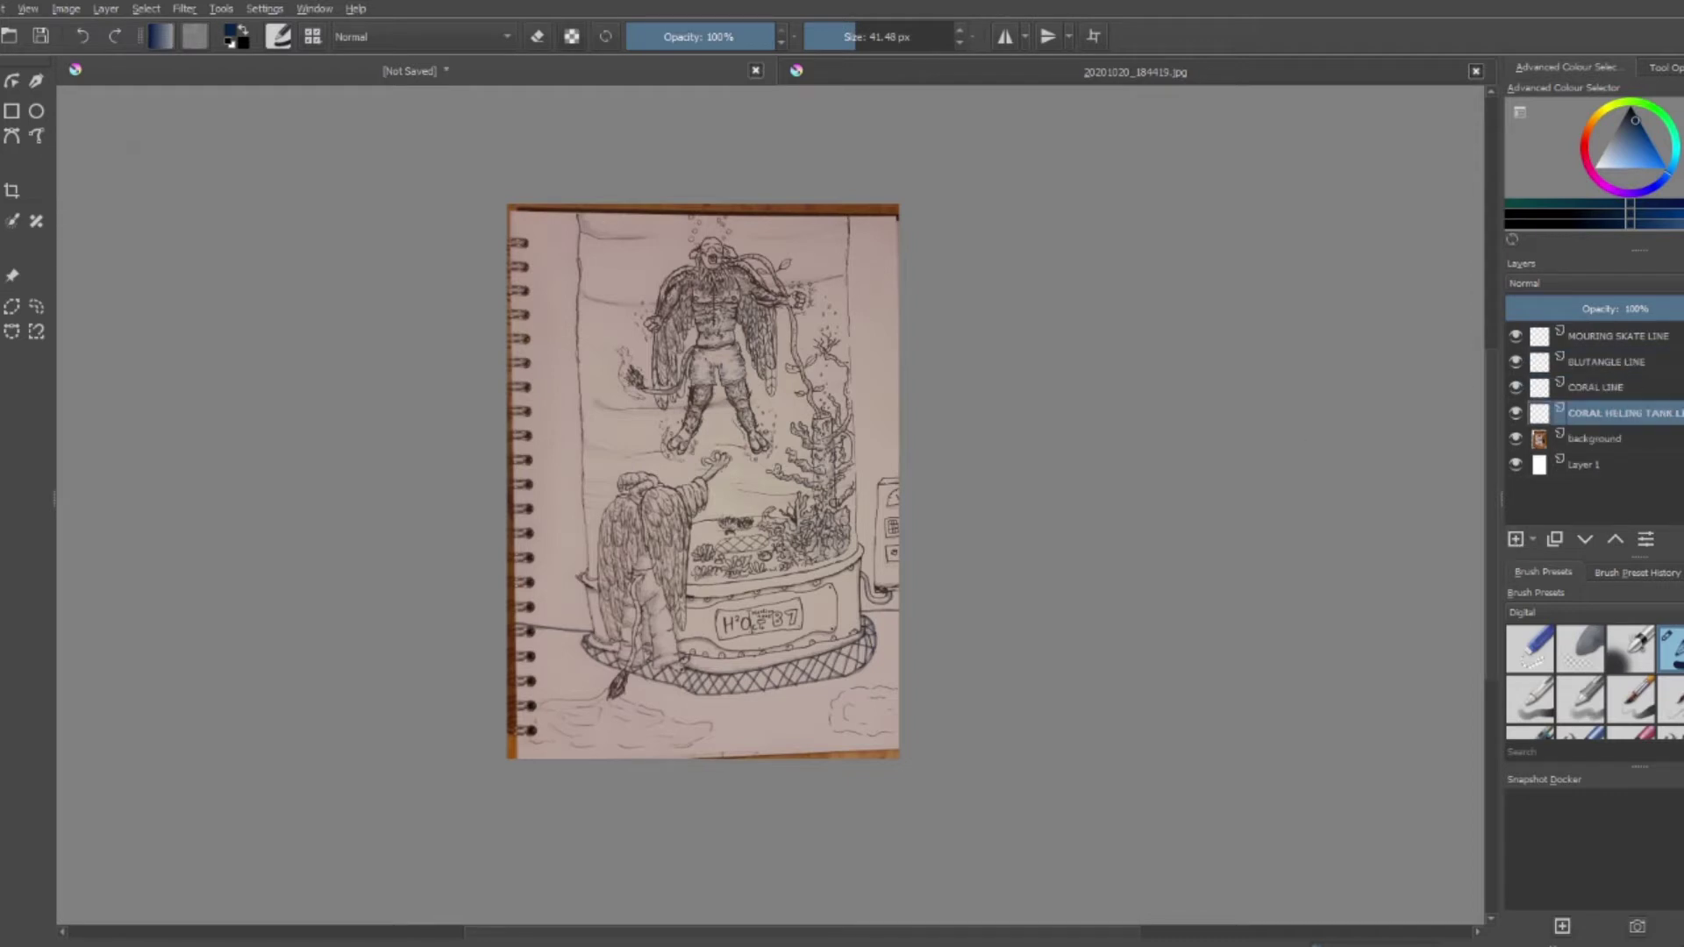
left_click(36, 111)
left_click_drag(423, 526, 1009, 636)
Undo the blue ellipse, set a thin black ink brush, and fade the background photo to about half
key("ctrl+z")
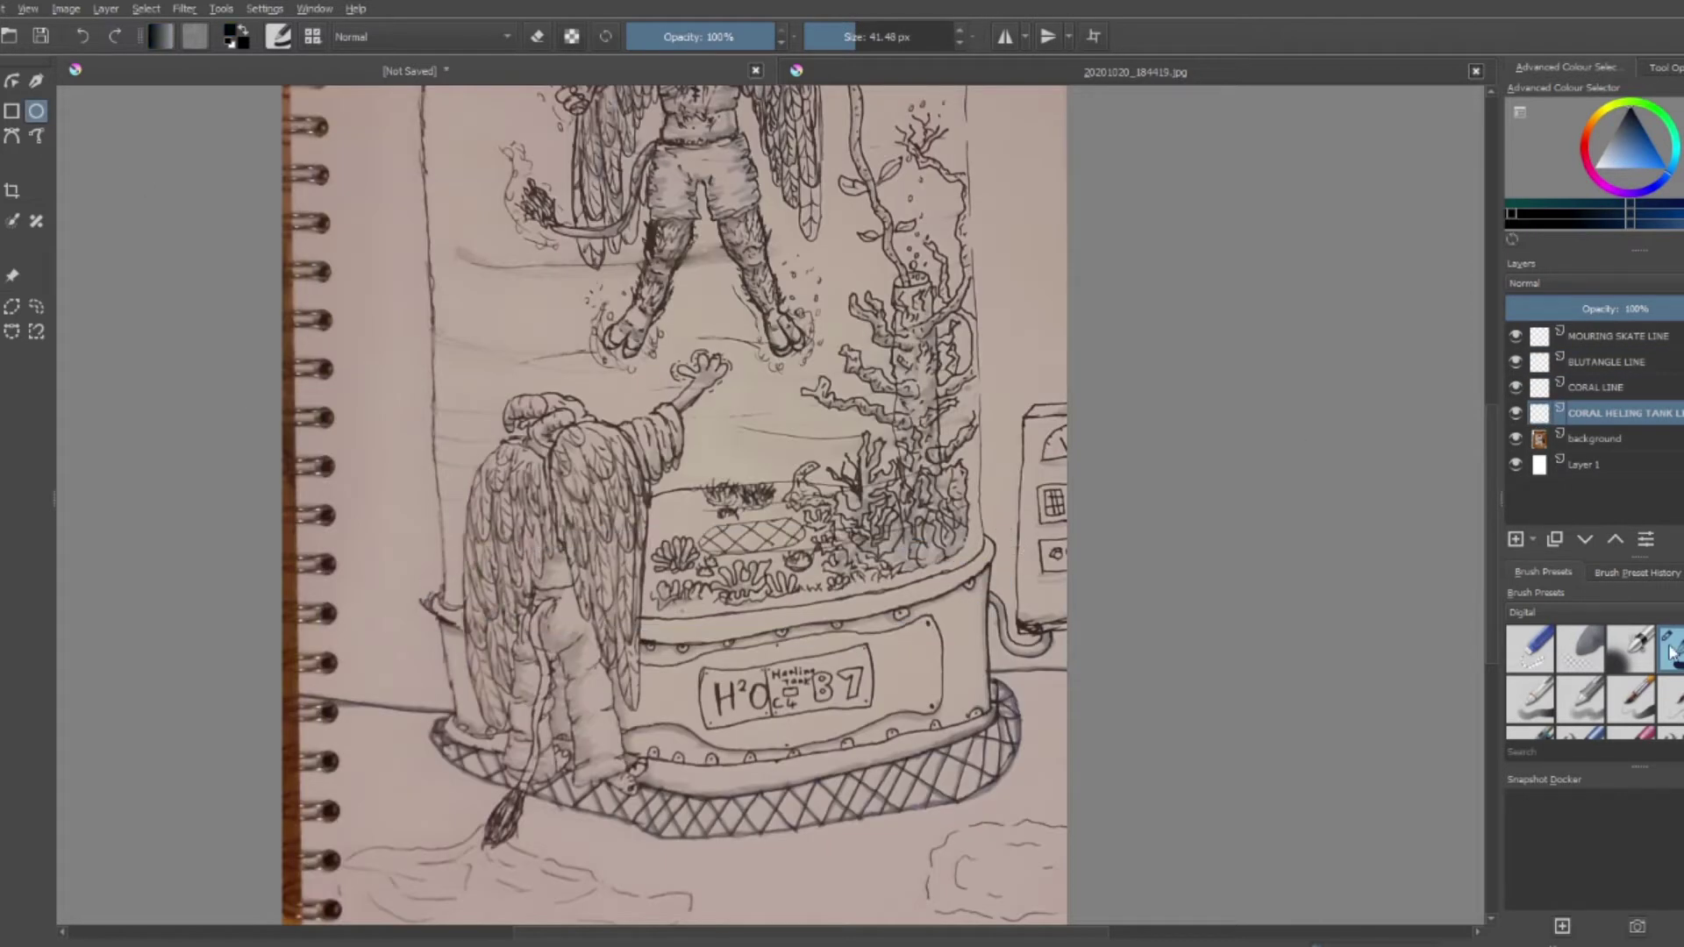
left_click(1522, 612)
left_click(1578, 649)
left_click(1596, 438)
left_click(1618, 309)
Draw a thin black rim ellipse on the tank layer and move it lower
left_click_drag(424, 579, 1009, 510)
left_click(1622, 412)
key("ctrl+t")
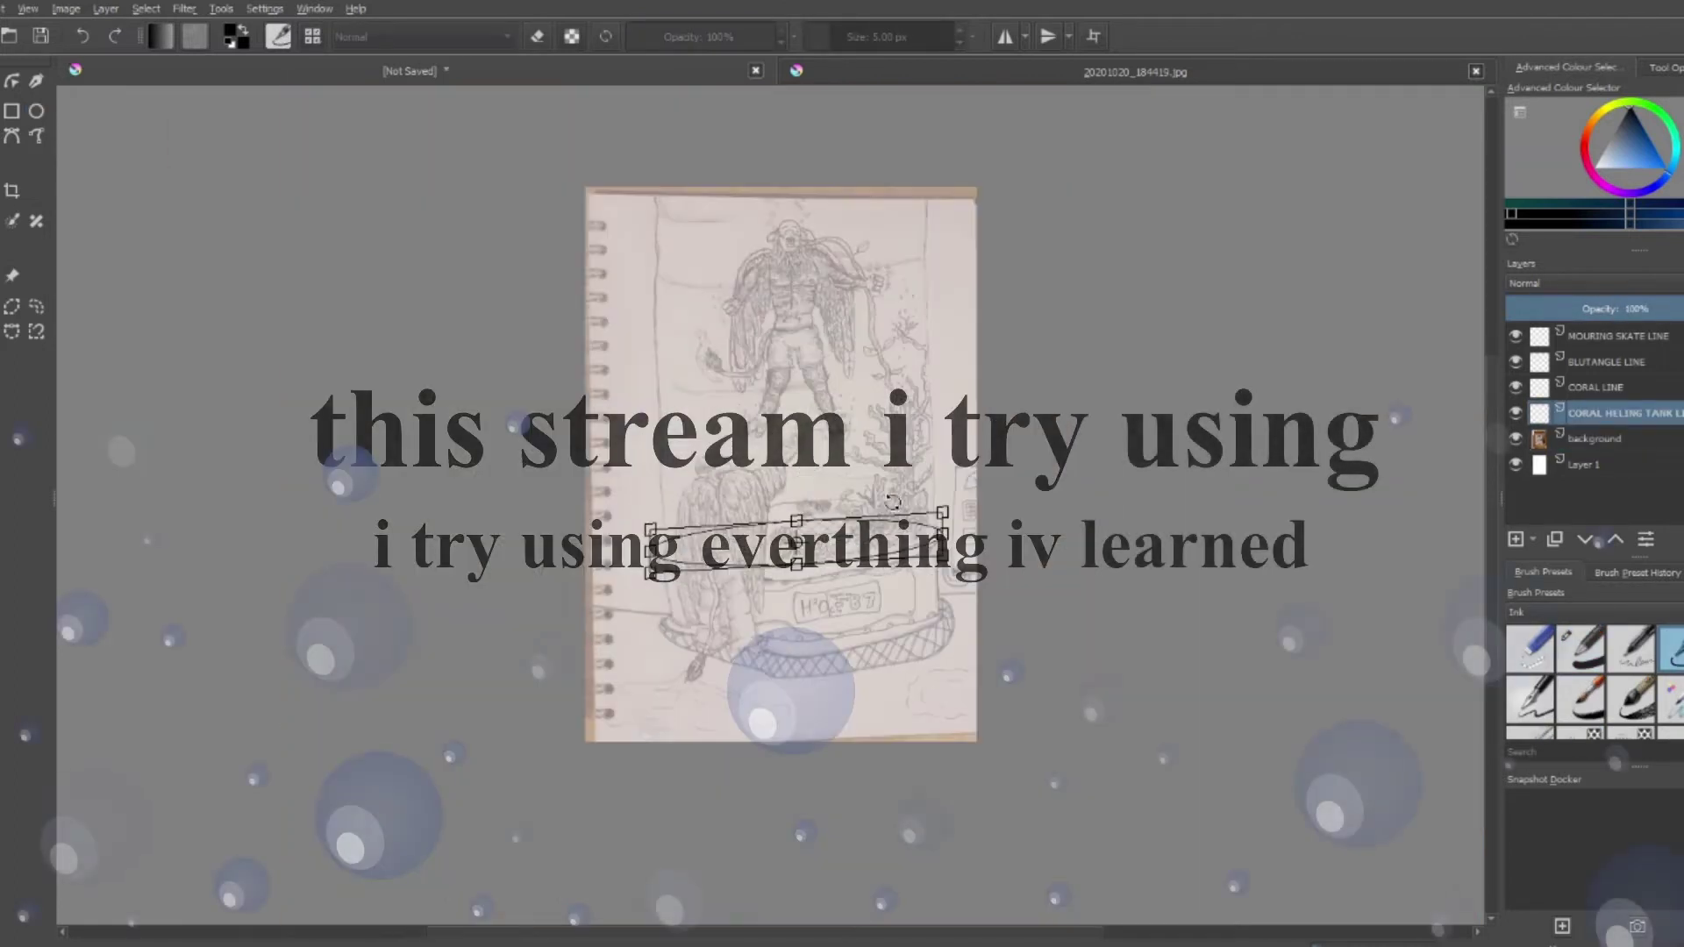
left_click_drag(624, 134, 634, 684)
left_click_drag(1044, 134, 1056, 653)
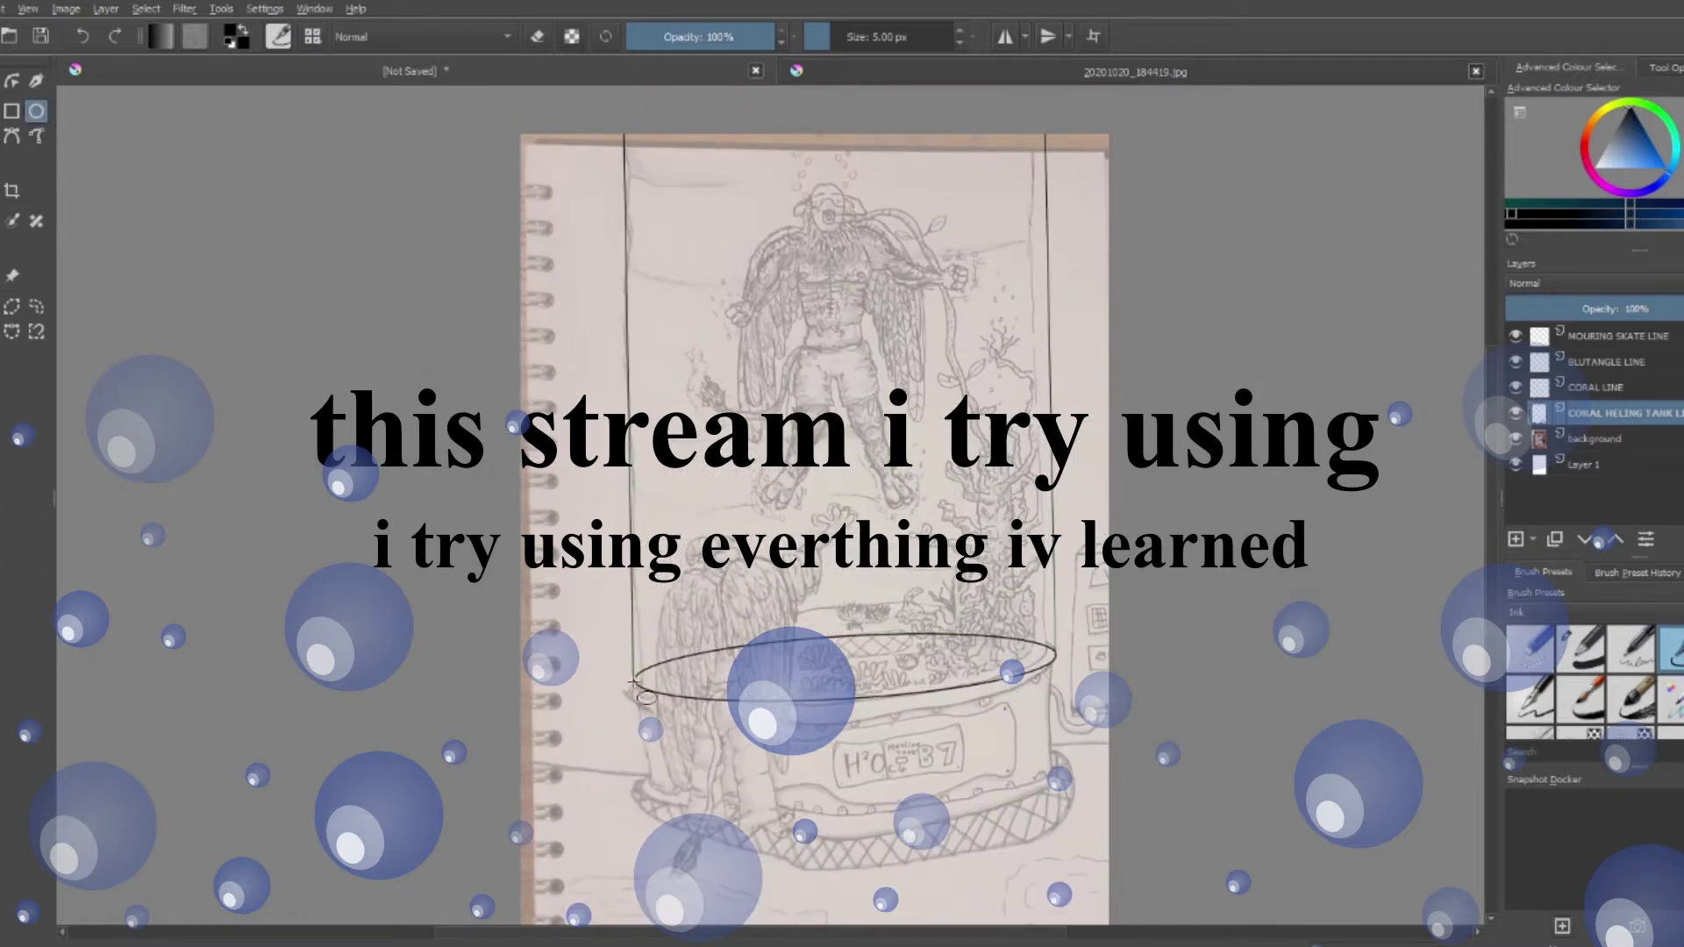
left_click(82, 36)
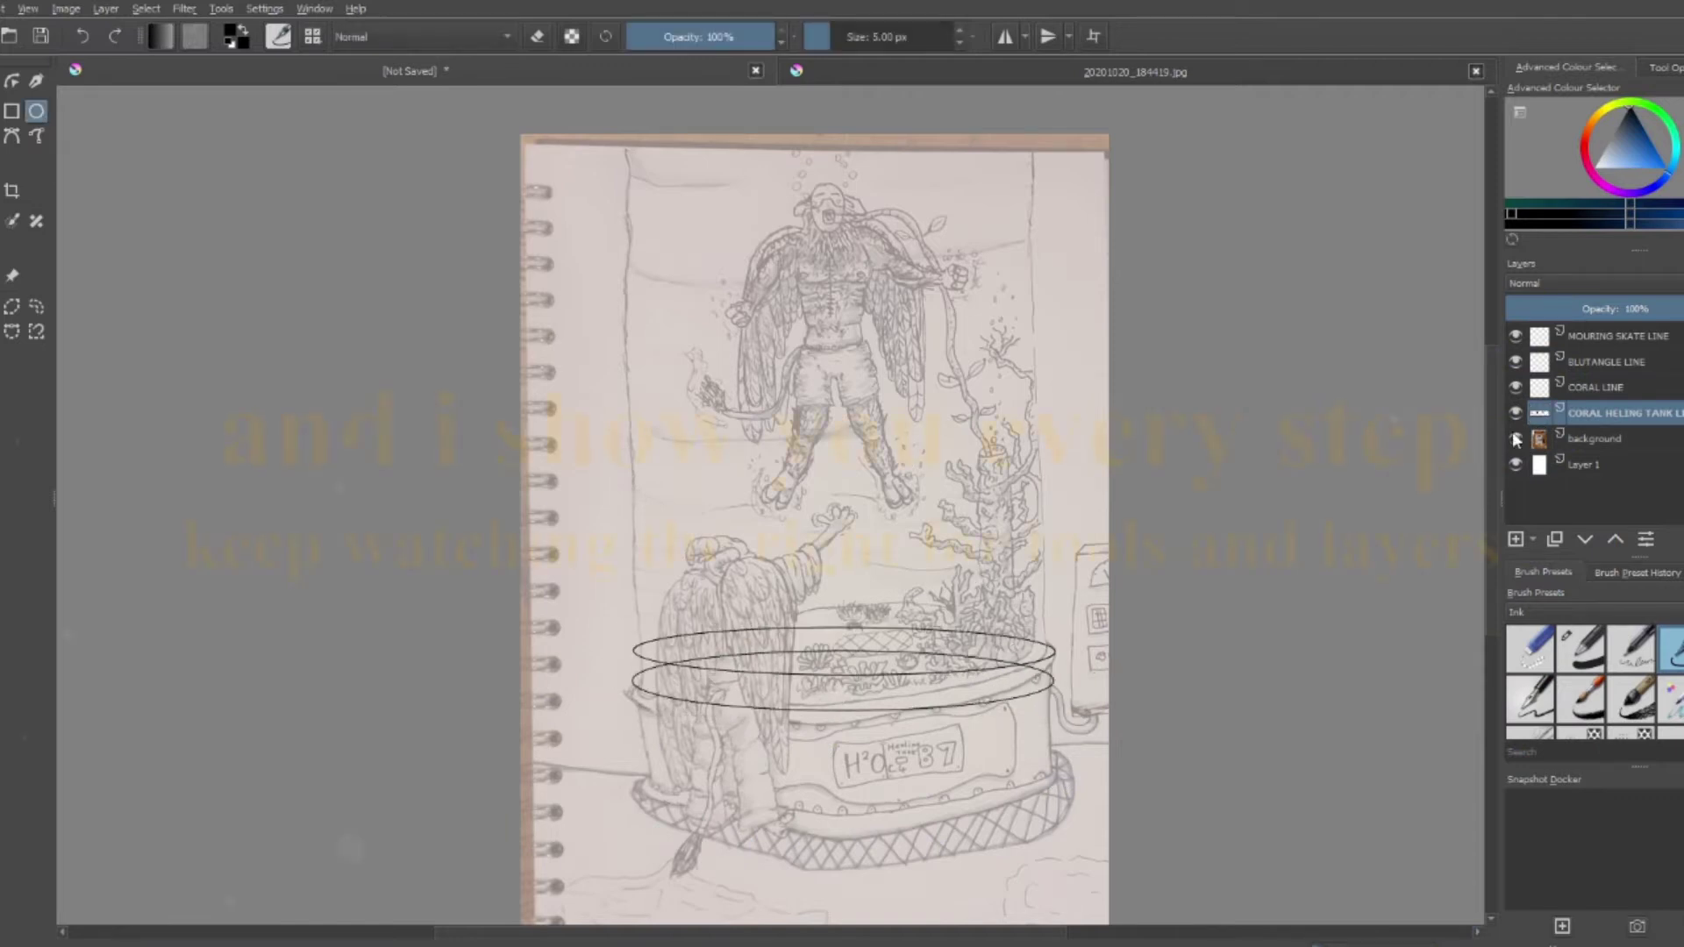
Draw two flat ellipses at the tank base and erase the lower one's upper arc
left_click_drag(638, 673, 1052, 733)
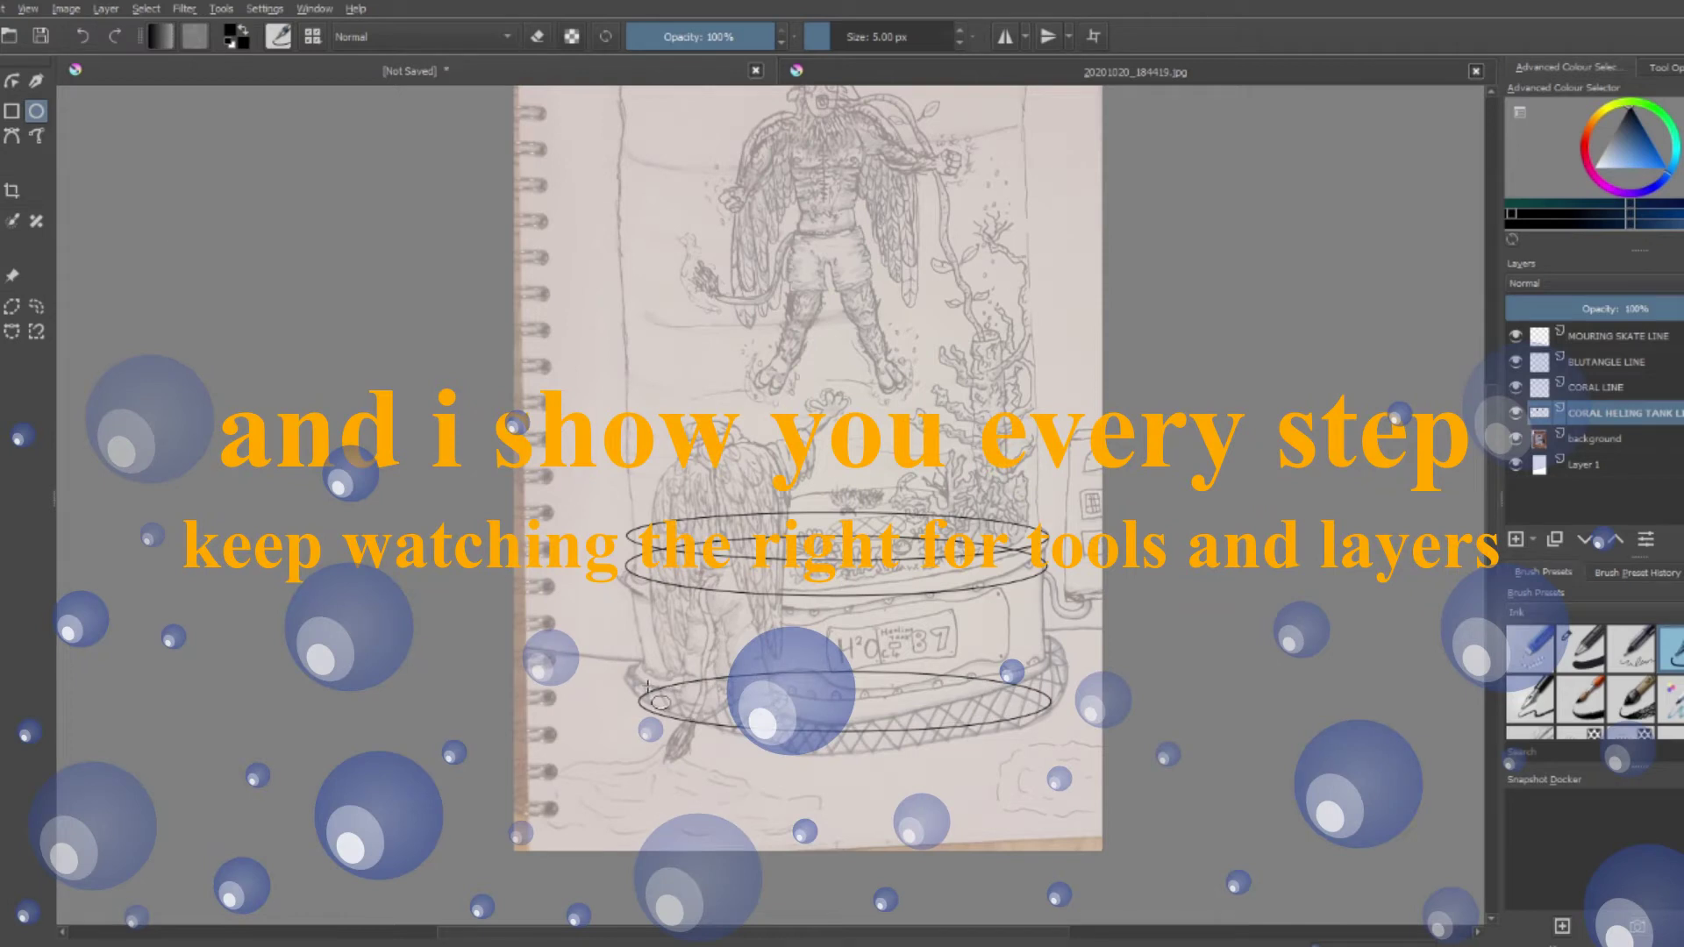
key("plus")
left_click_drag(1263, 701, 439, 780)
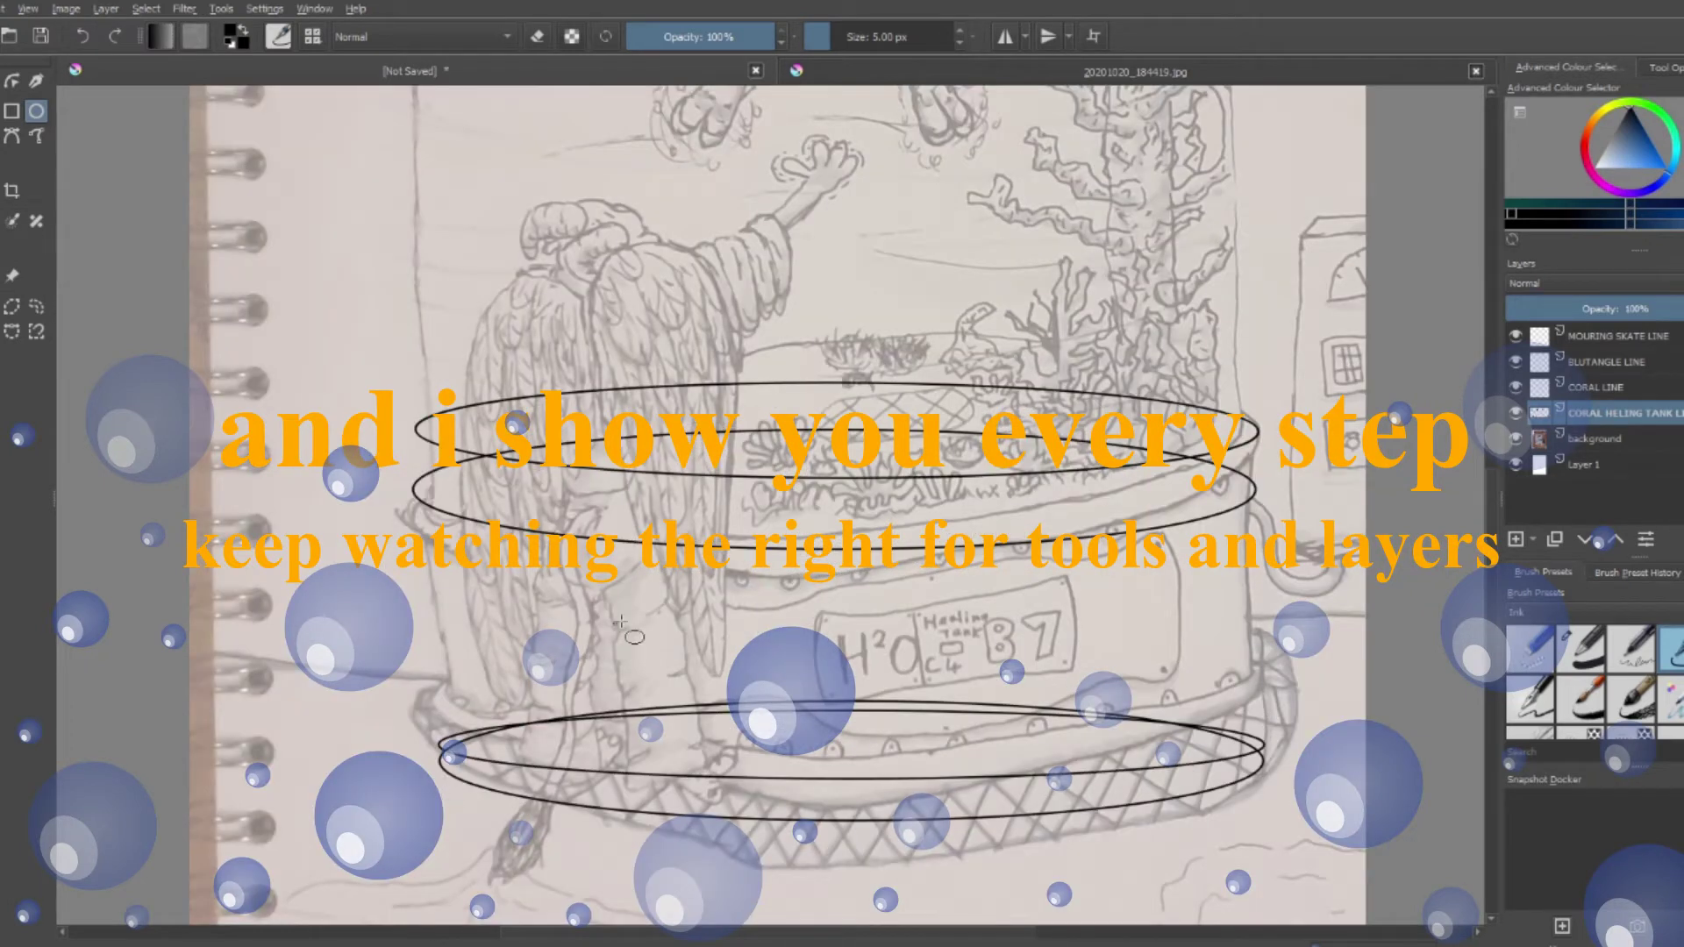
key("b")
key("e")
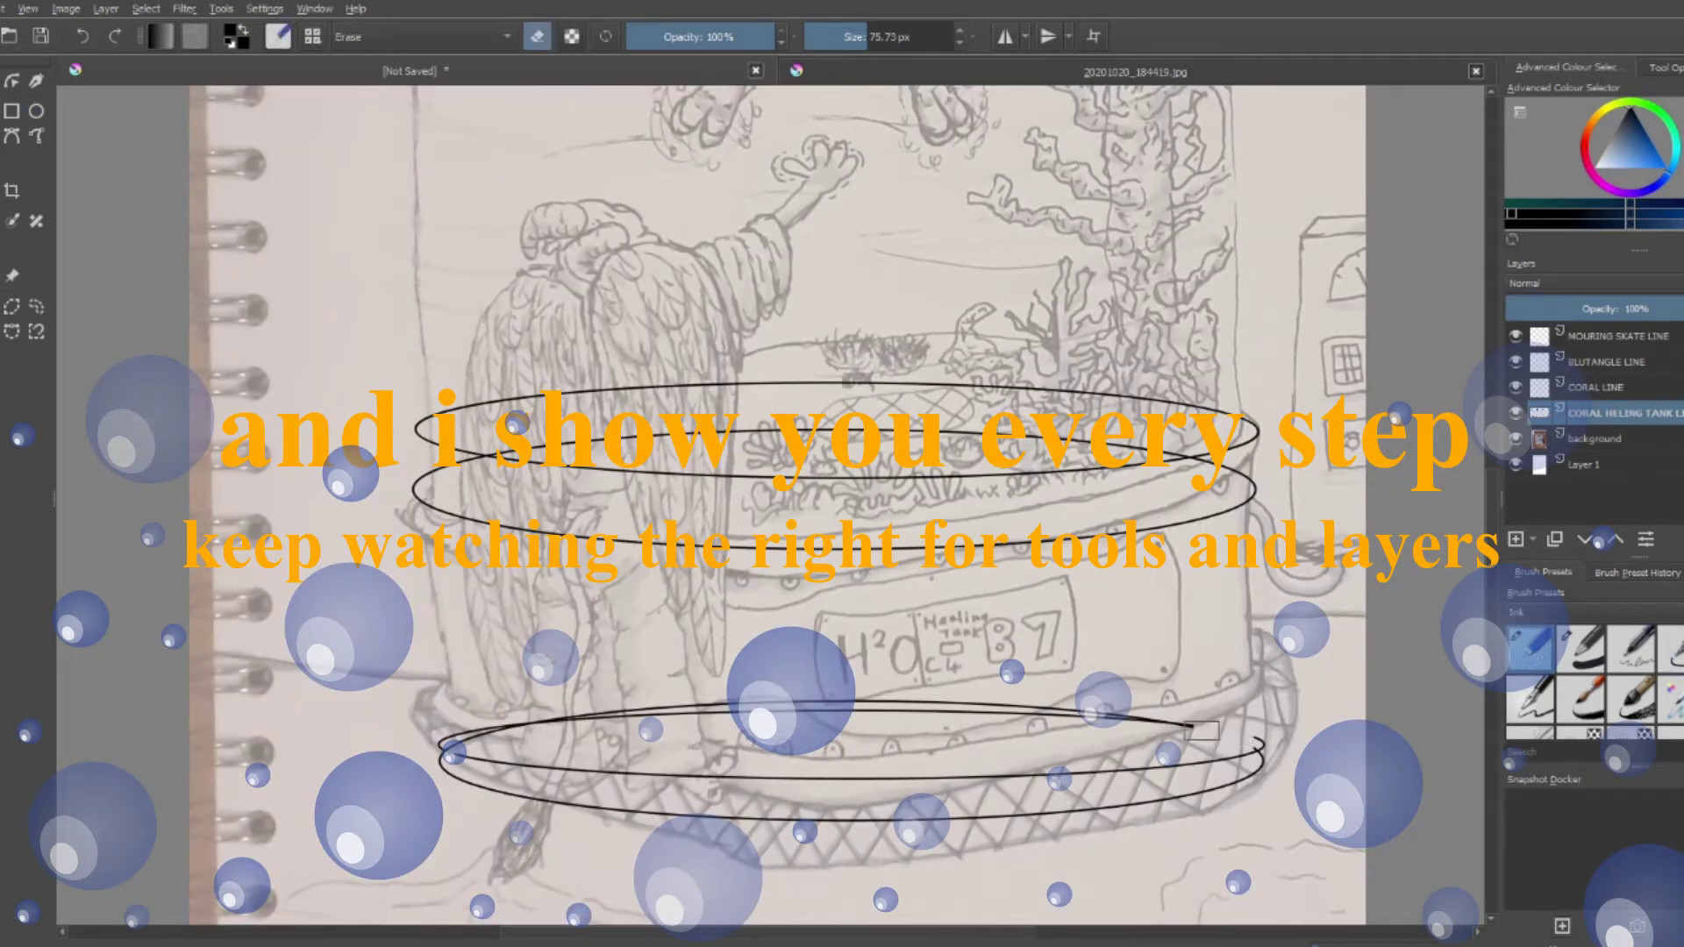
left_click_drag(1201, 731, 479, 734)
Ink the tank's left side down to the base and redraw the joining arc
key("slash")
left_click_drag(417, 500, 443, 750)
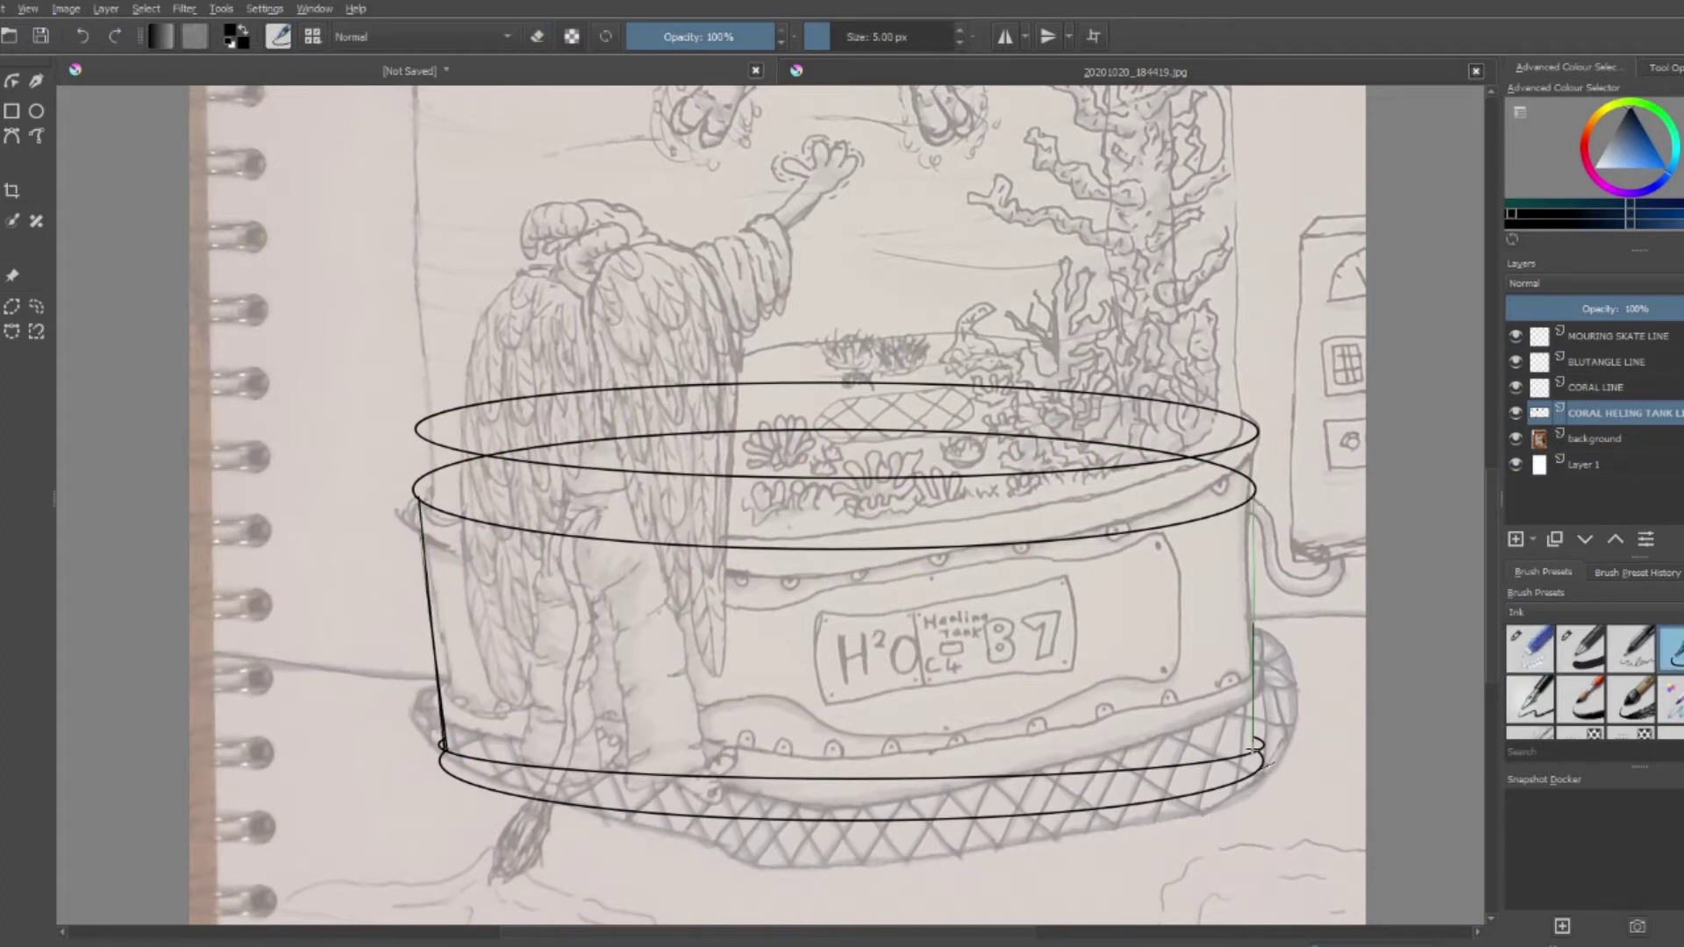
scroll("up", 3)
left_click(85, 36)
left_click_drag(414, 521, 410, 408)
Erase the stray segment and crossing line at the lower left
key("slash")
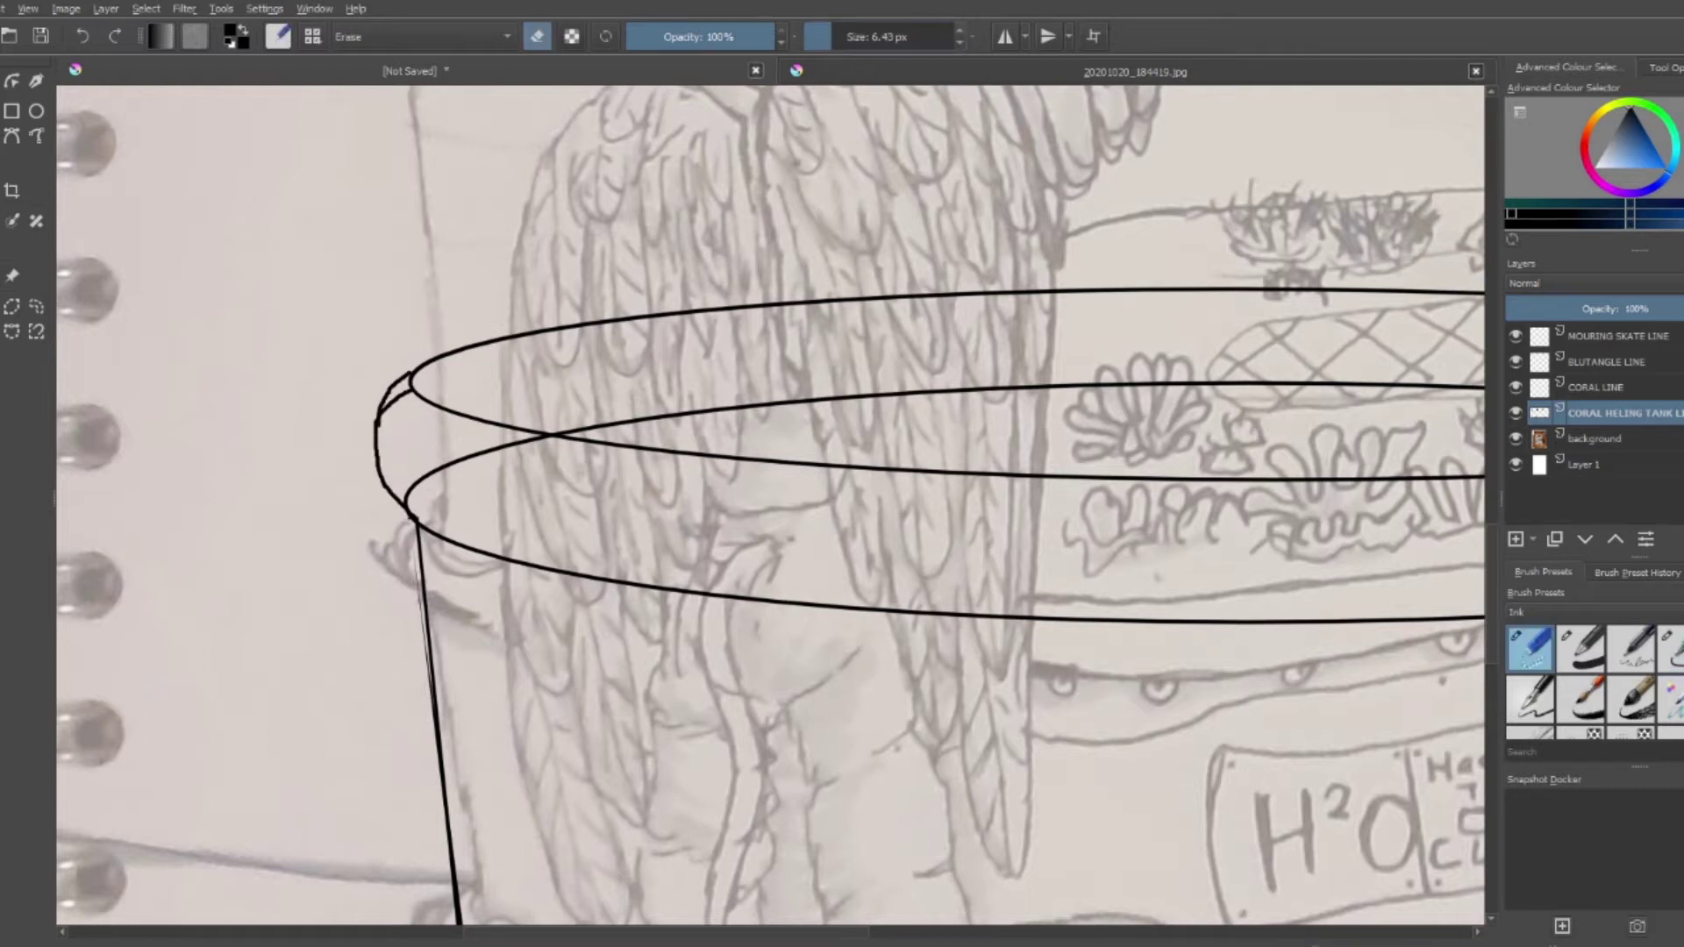
scroll("up", 3)
left_click_drag(263, 377, 158, 368)
scroll("down", 3)
left_click_drag(193, 702, 763, 442)
scroll("down", 3)
scroll("down", 3)
scroll("up", 3)
Redraw the tank's right edge line and erase the stray diagonal stroke
key("slash")
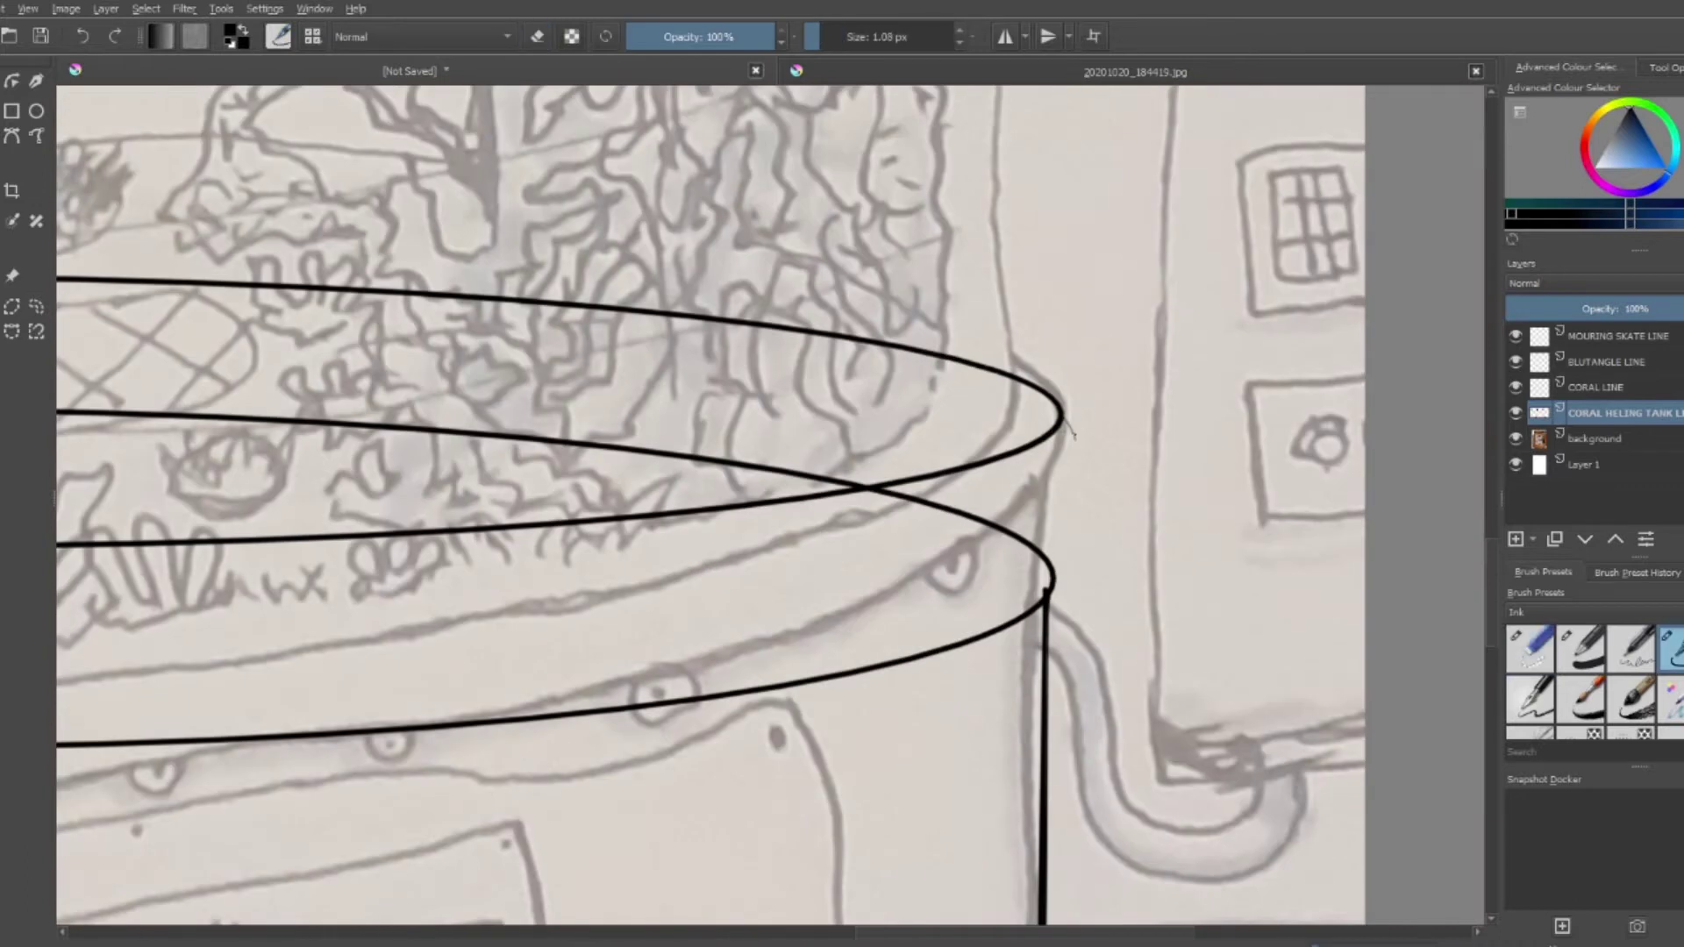
left_click(82, 37)
left_click_drag(1074, 570, 1062, 426)
key("slash")
scroll("up", 3)
scroll("up", 3)
scroll("up", 3)
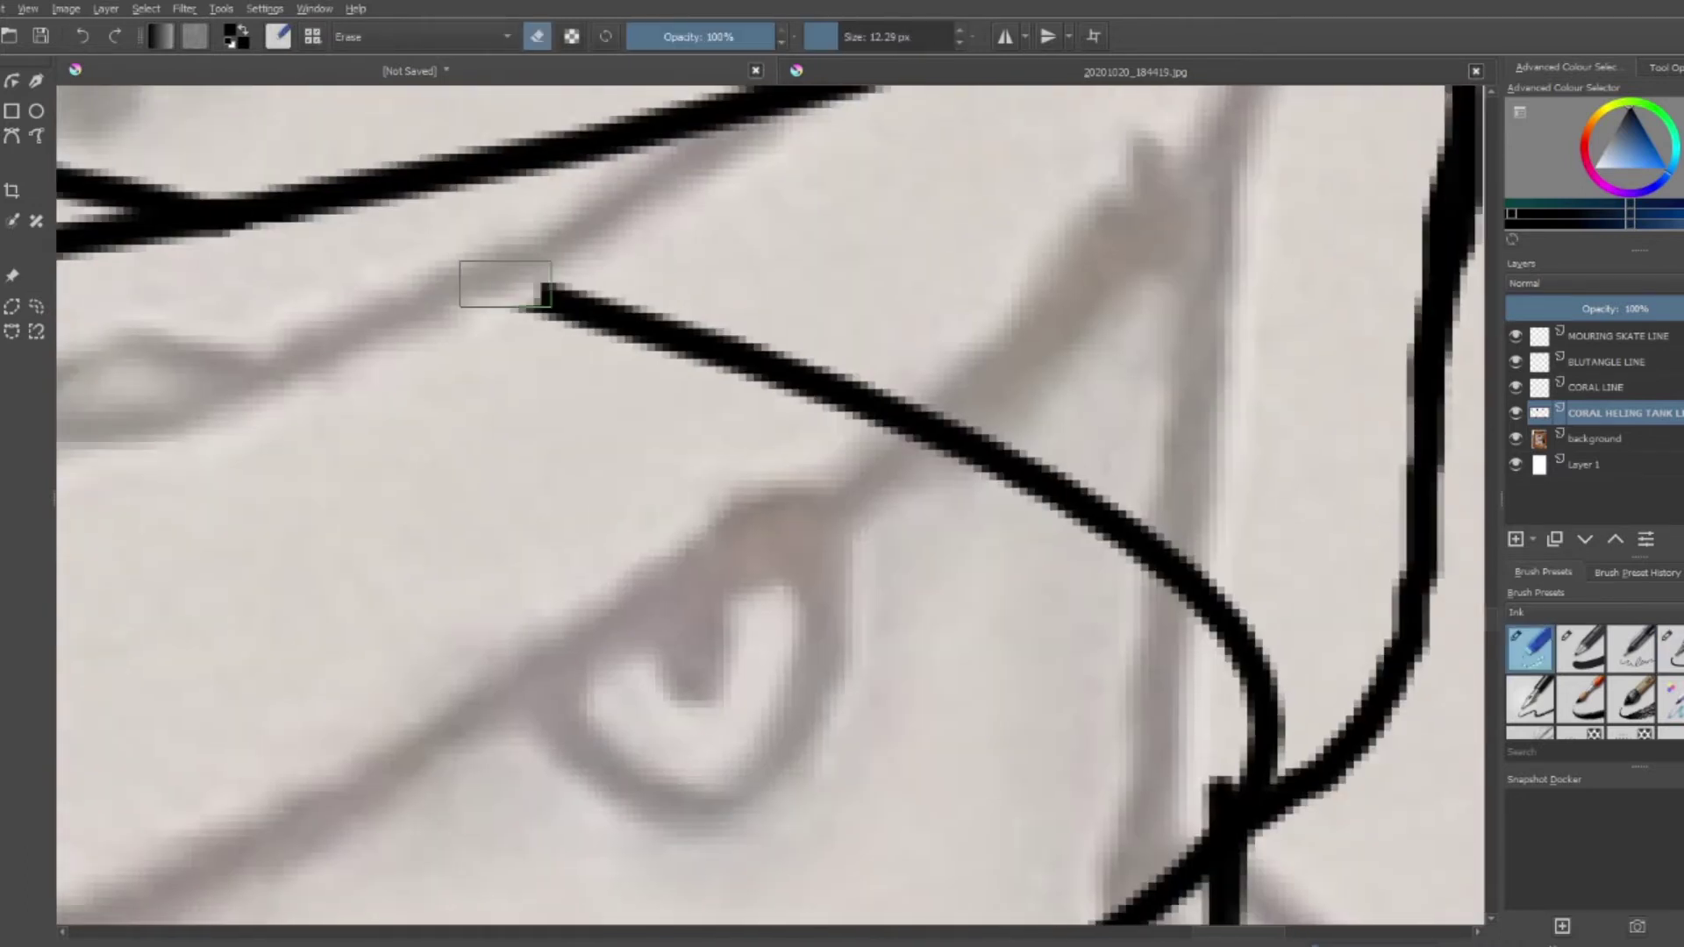
left_click_drag(505, 285, 1233, 751)
scroll("down", 3)
scroll("down", 3)
Ink the tank's long left and right side walls, redrawing the right one
scroll("down", 3)
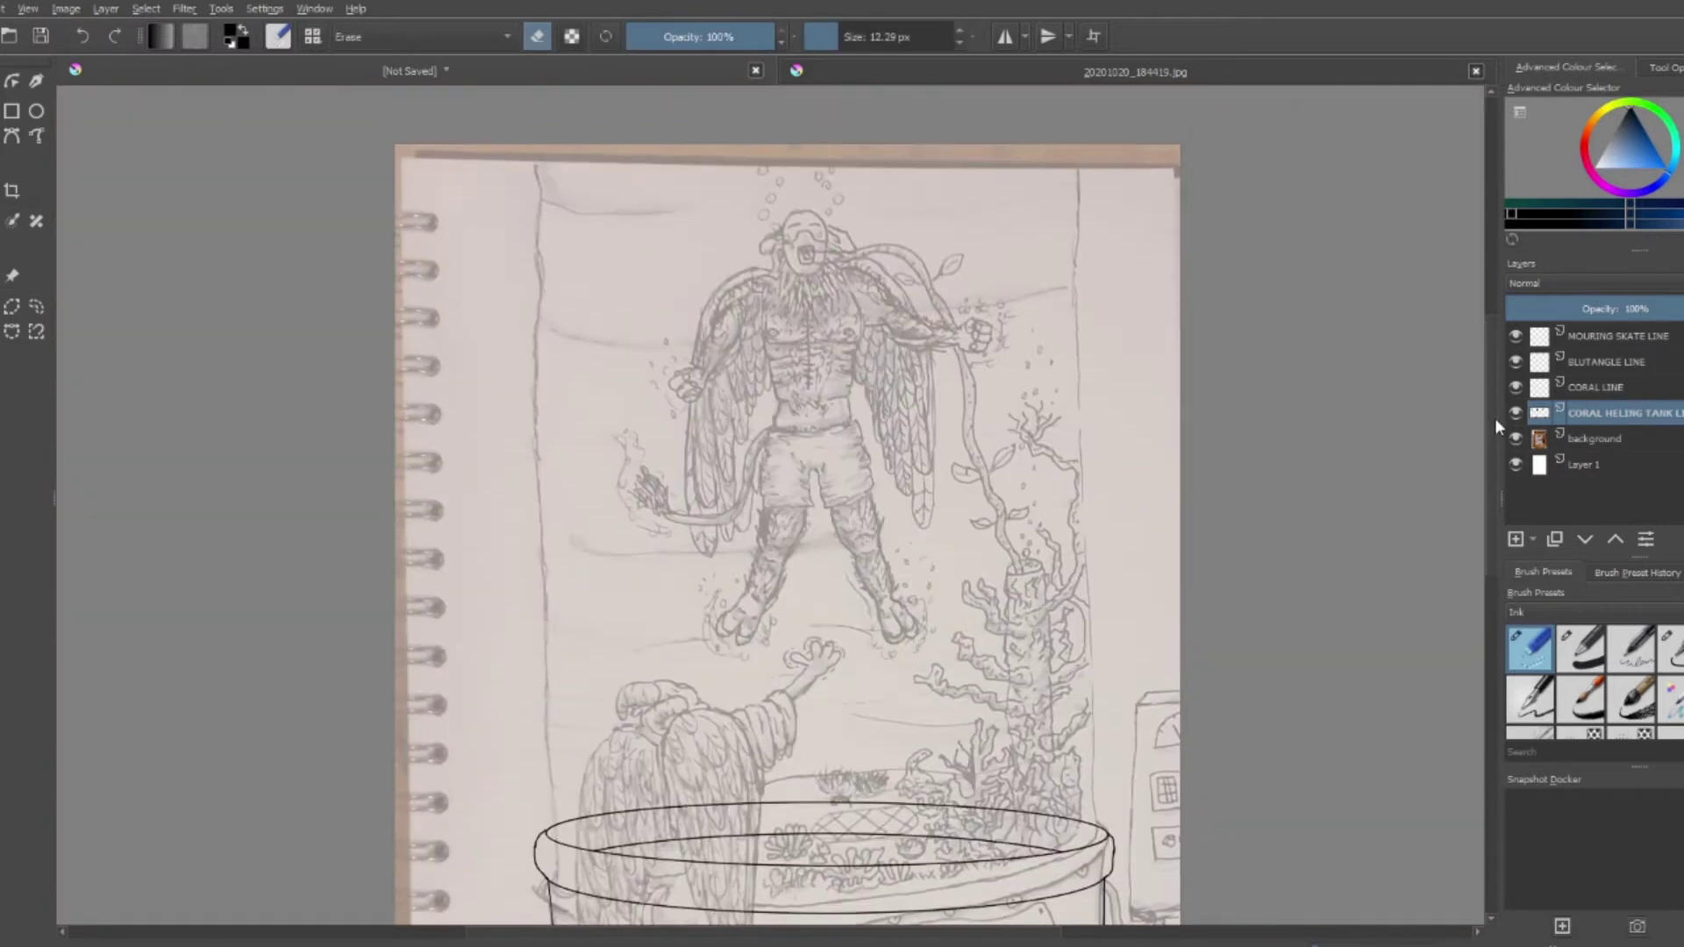
left_click(1671, 649)
left_click_drag(534, 131, 552, 921)
left_click_drag(1104, 921, 1083, 210)
key("ctrl+z")
left_click_drag(1091, 123, 1108, 811)
Tidy the base corners with a curved edge stroke, an outer arc and erased overlaps
scroll("up", 3)
scroll("down", 3)
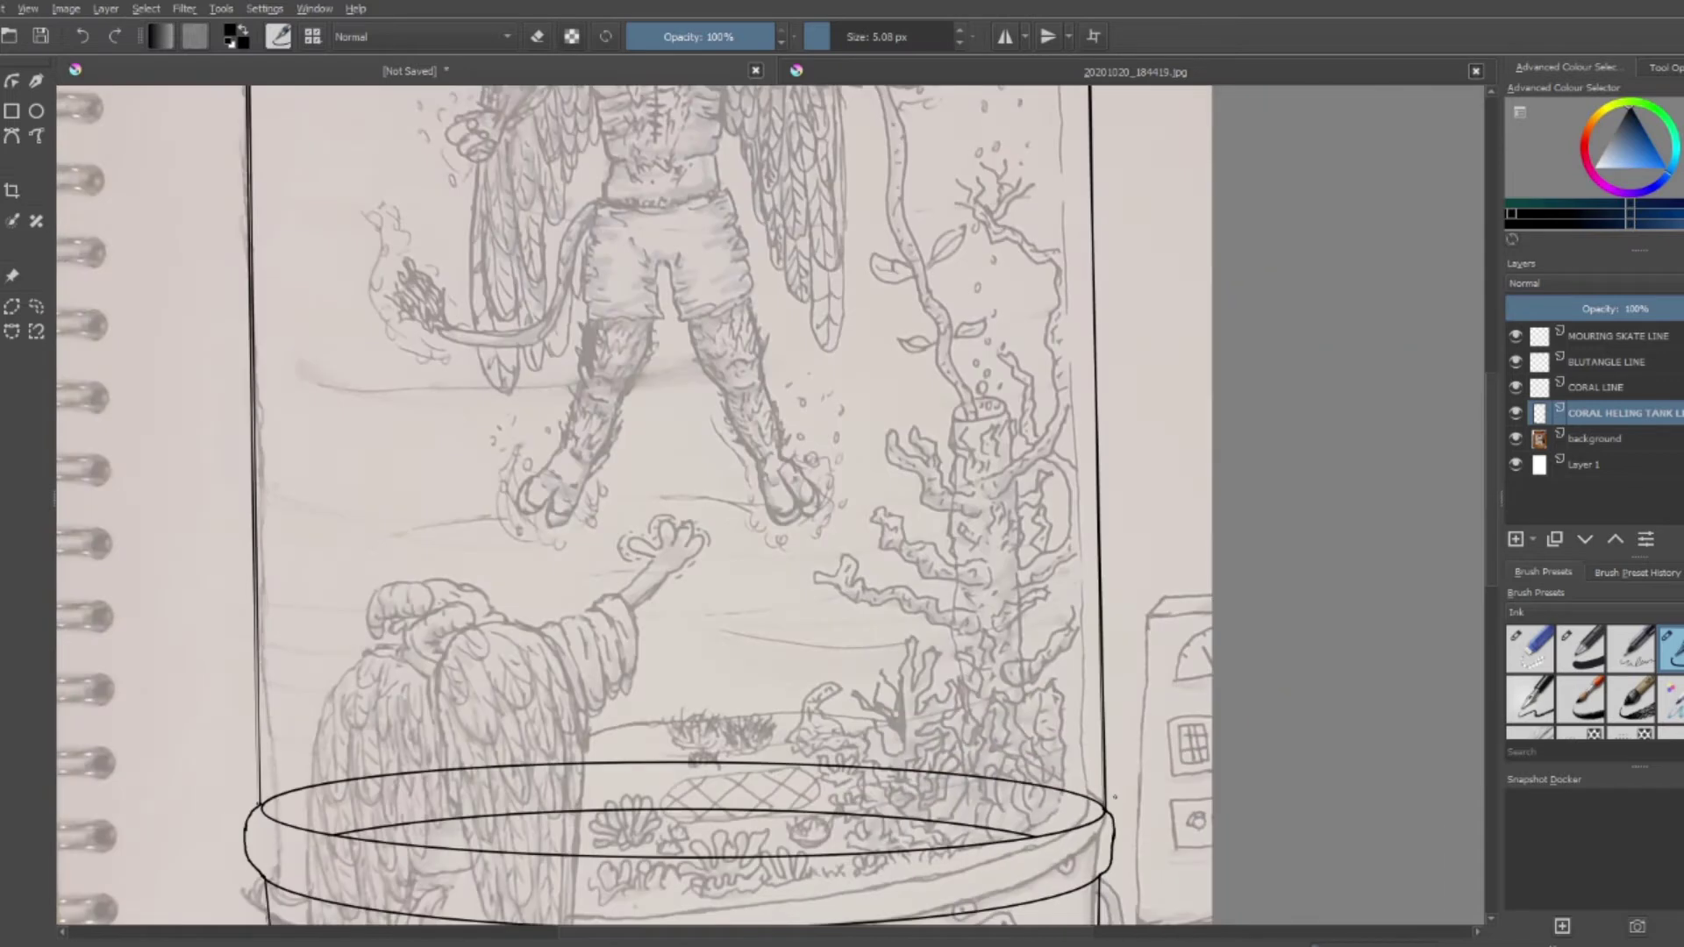
scroll("down", 3)
scroll("up", 3)
left_click_drag(1189, 360, 1171, 587)
left_click(1530, 649)
left_click_drag(1184, 421, 88, 365)
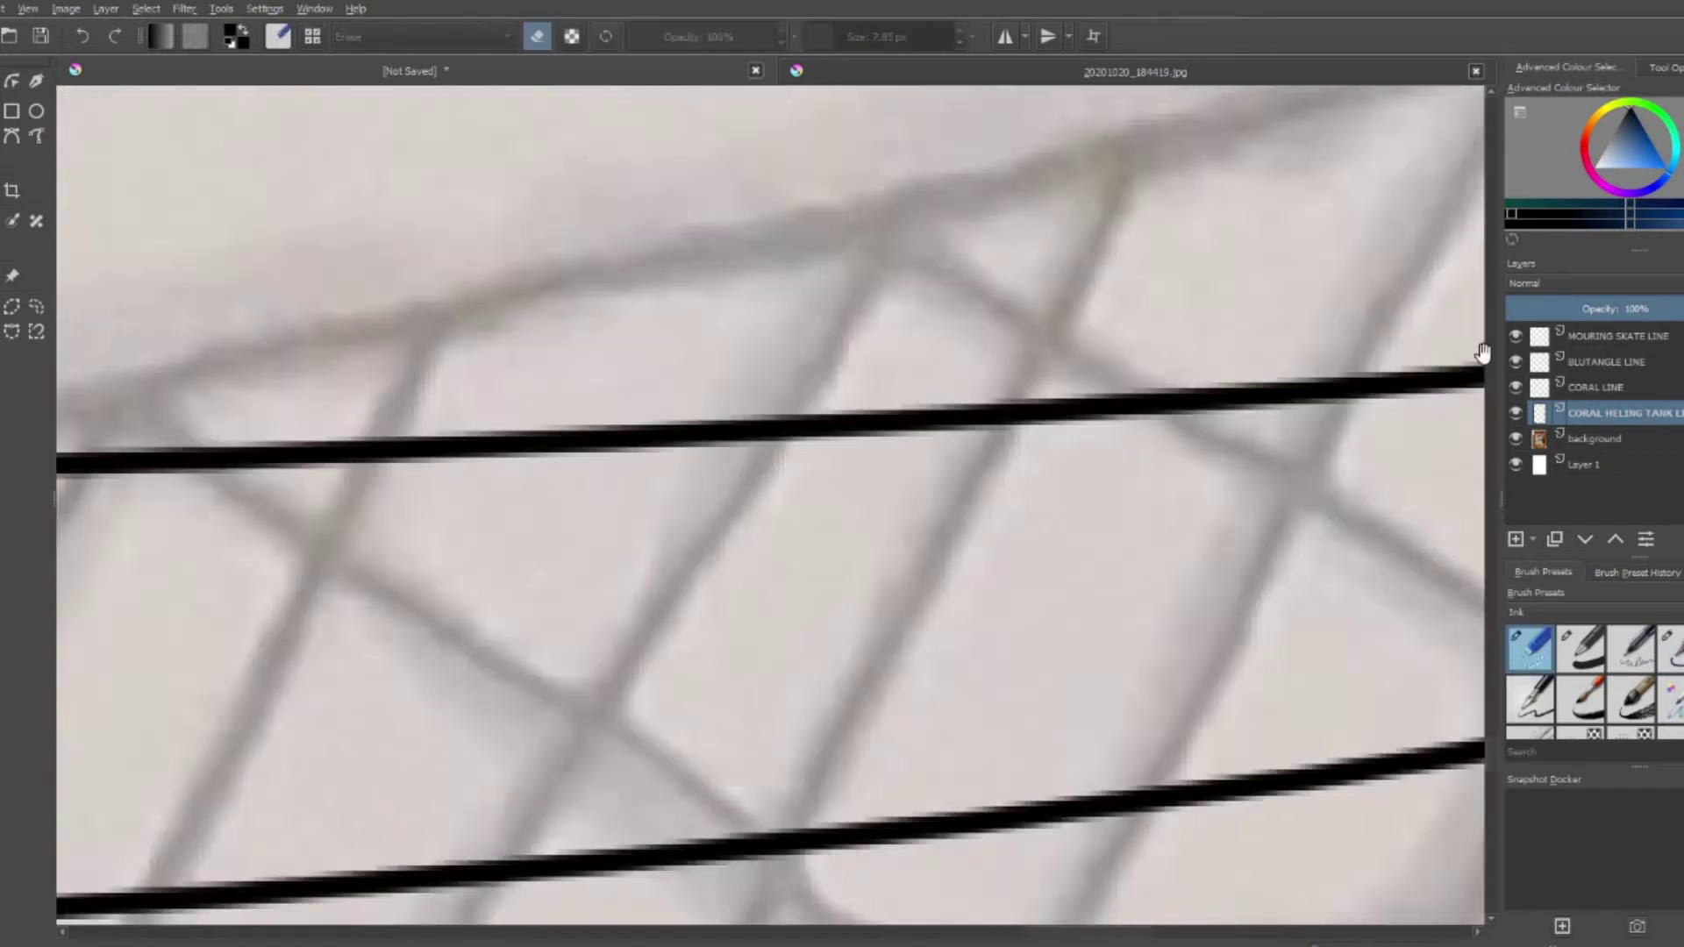
left_click_drag(461, 254, 426, 548)
left_click_drag(456, 412, 382, 540)
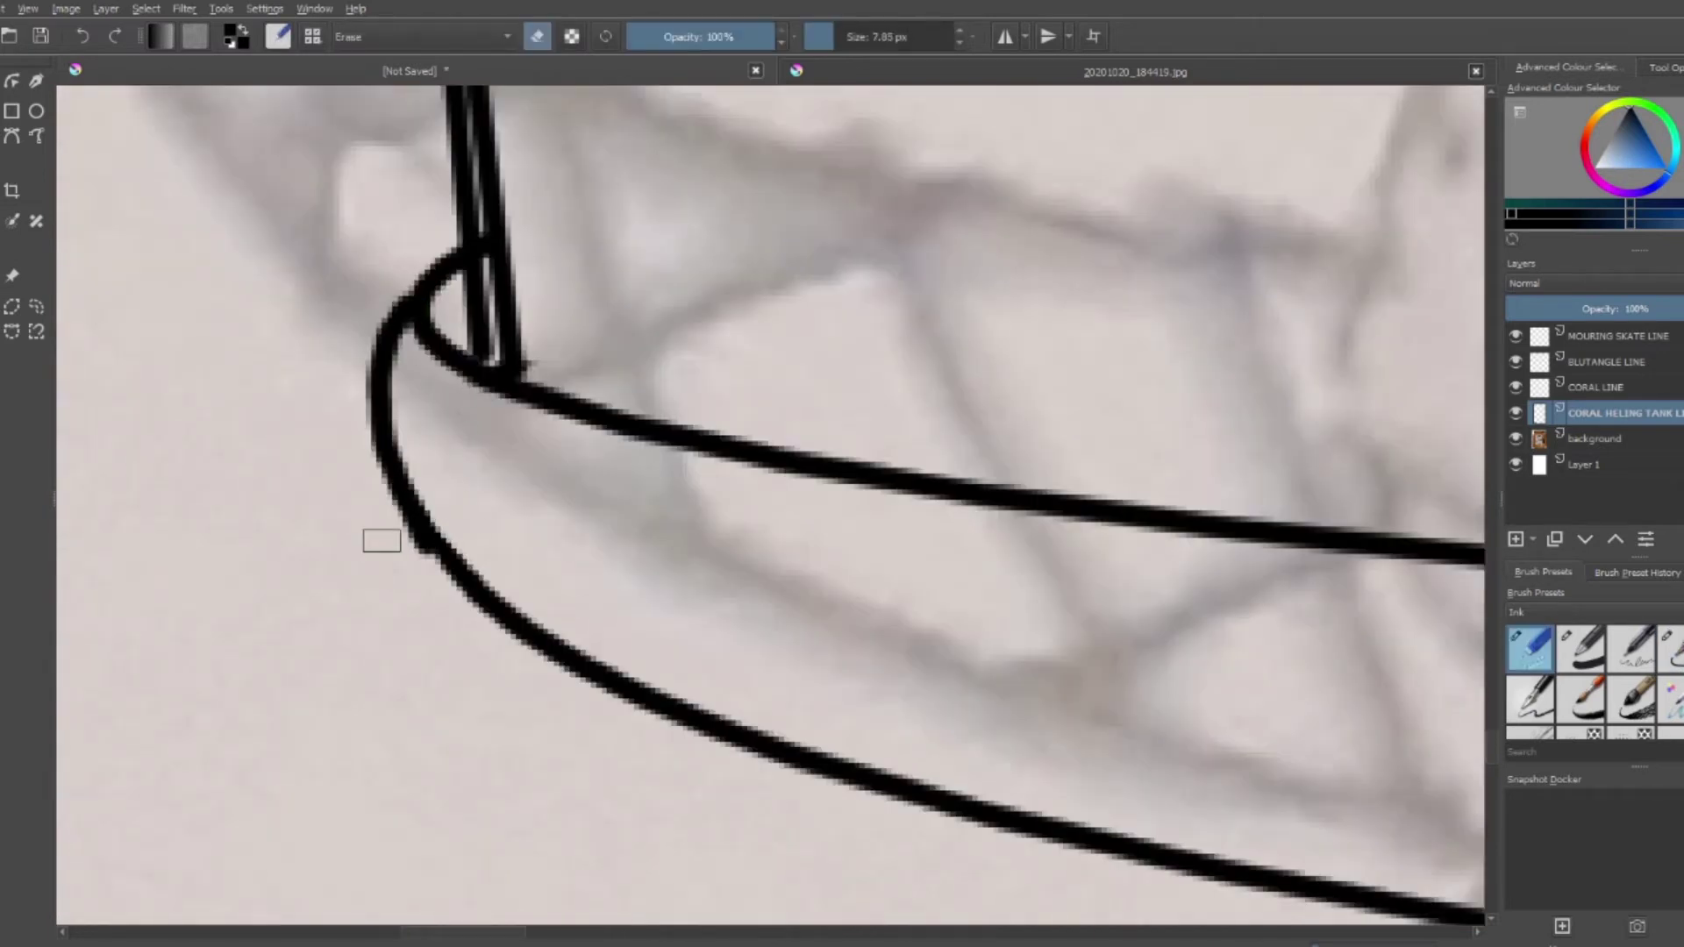
Draw a rectangle around the H2O label
scroll("down", 3)
scroll("up", 3)
left_click_drag(809, 421, 1346, 541)
Add four small rivet circles at the label rectangle's corners
left_click(36, 111)
scroll("up", 3)
left_click_drag(671, 334, 703, 366)
left_click_drag(672, 765, 703, 797)
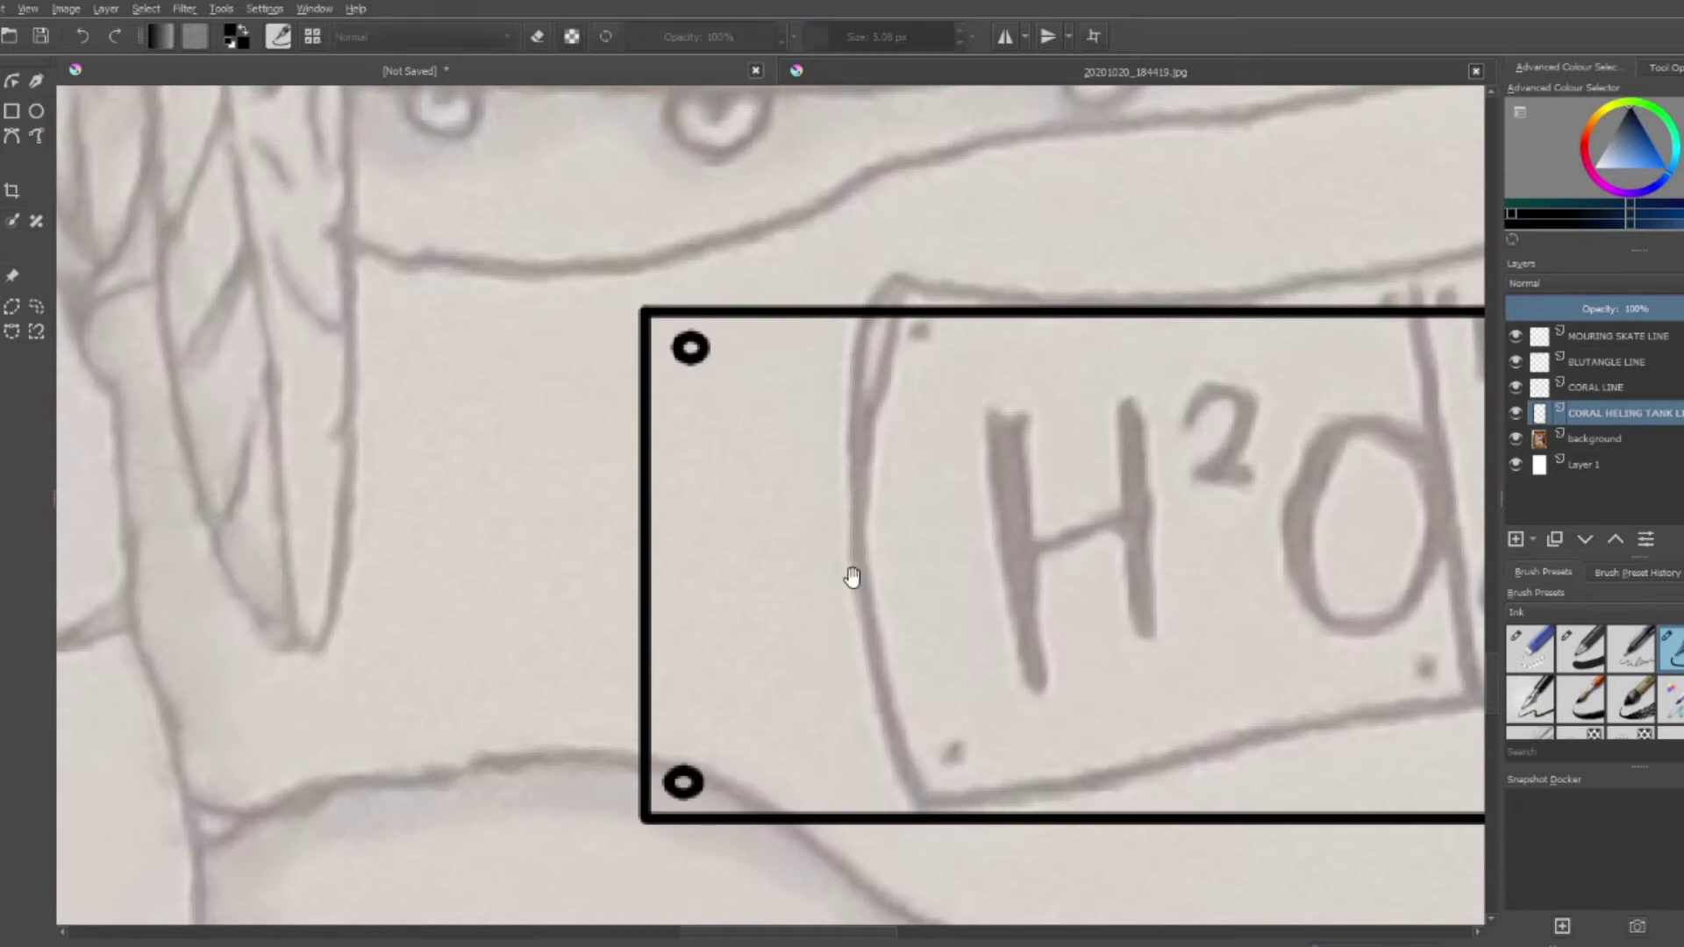
left_click_drag(1044, 242, 1077, 275)
left_click_drag(1045, 676, 1078, 710)
scroll("down", 3)
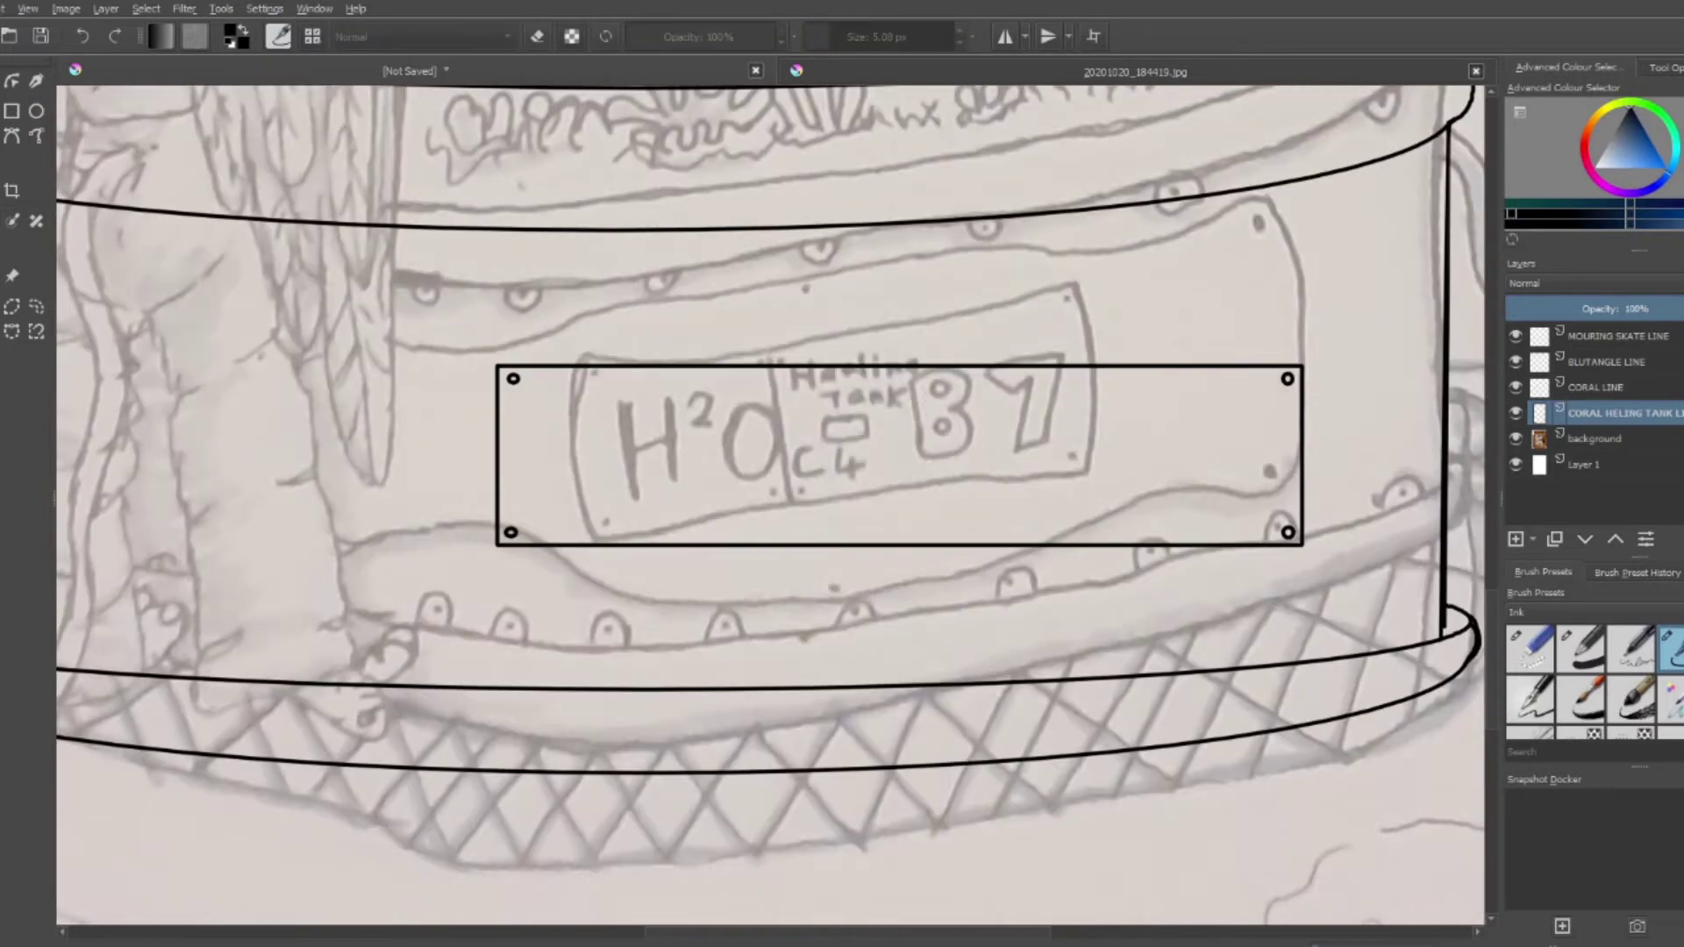
Write H20 in a text box on the plate and box it with a rectangle
left_click_drag(527, 383, 848, 574)
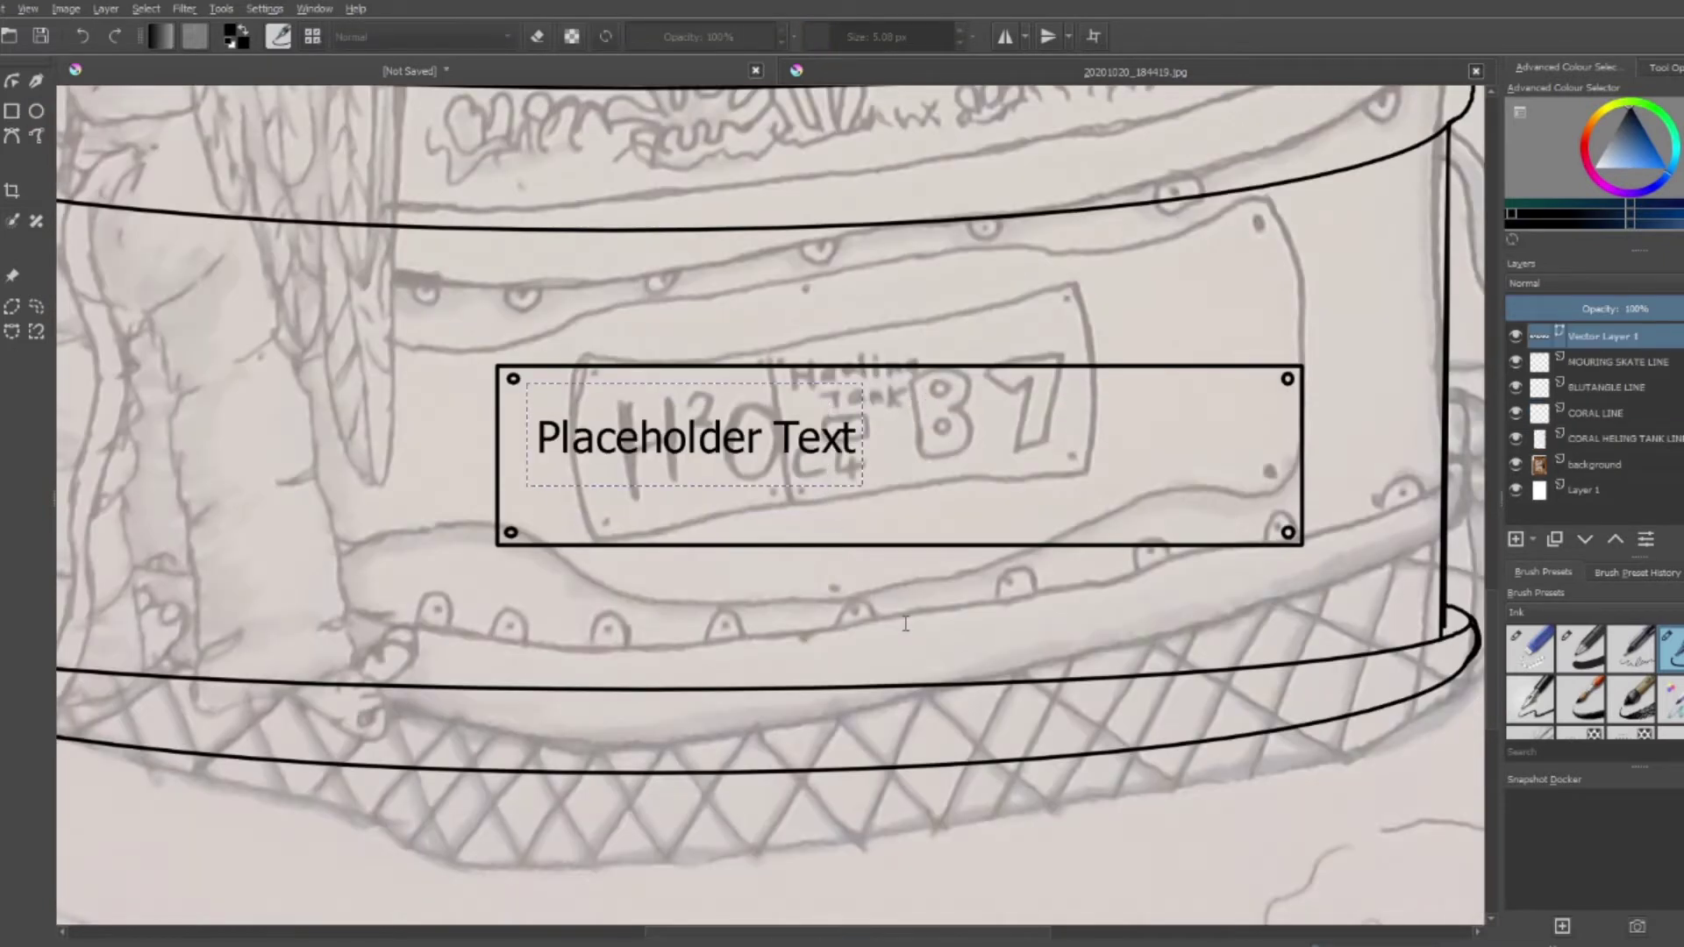
type("H20")
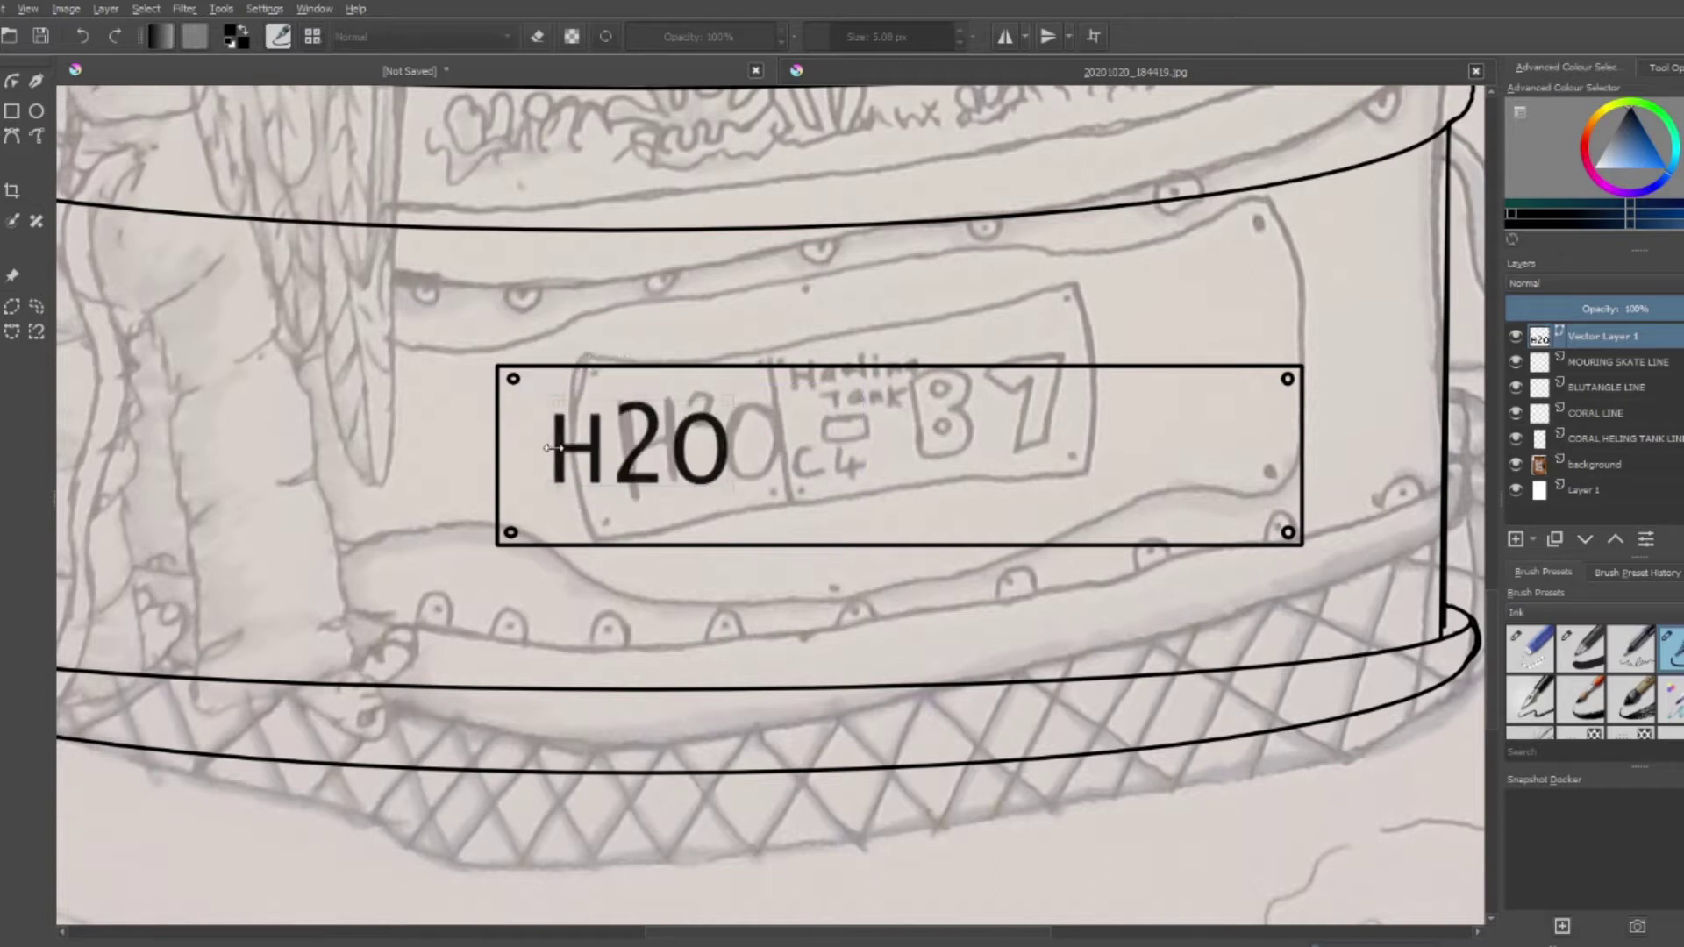
left_click(1612, 439)
left_click_drag(532, 397, 780, 523)
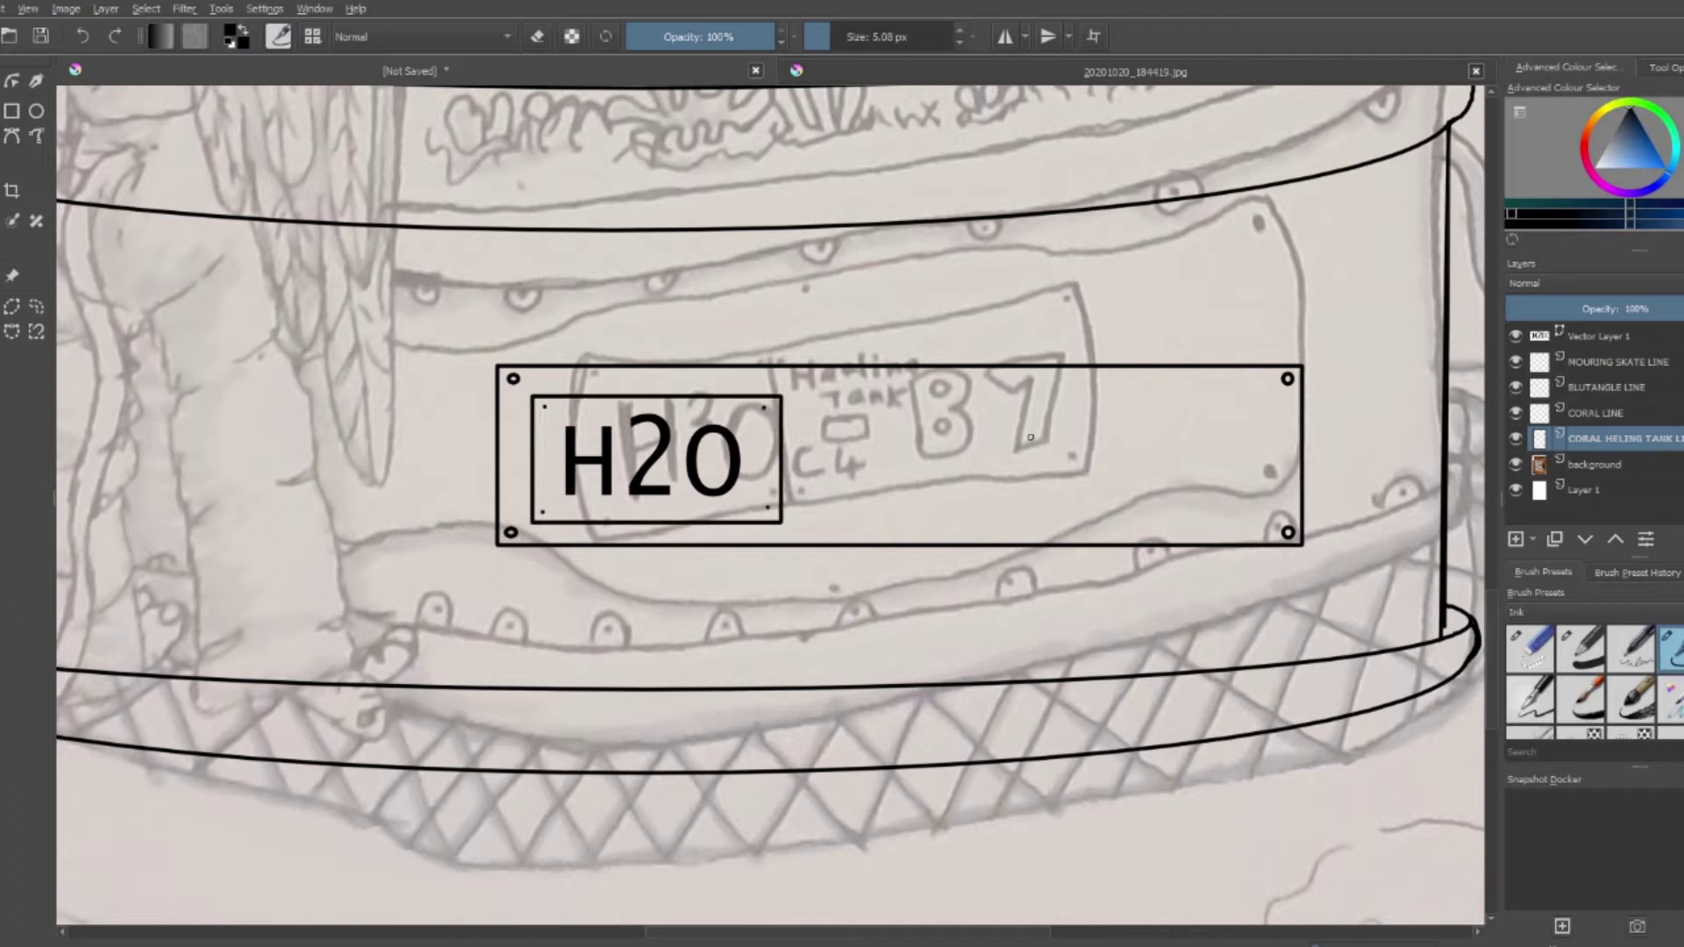
Add HEALING TANK C4 B4 text beside H20 and box it with a rectangle
left_click_drag(819, 406, 1209, 519)
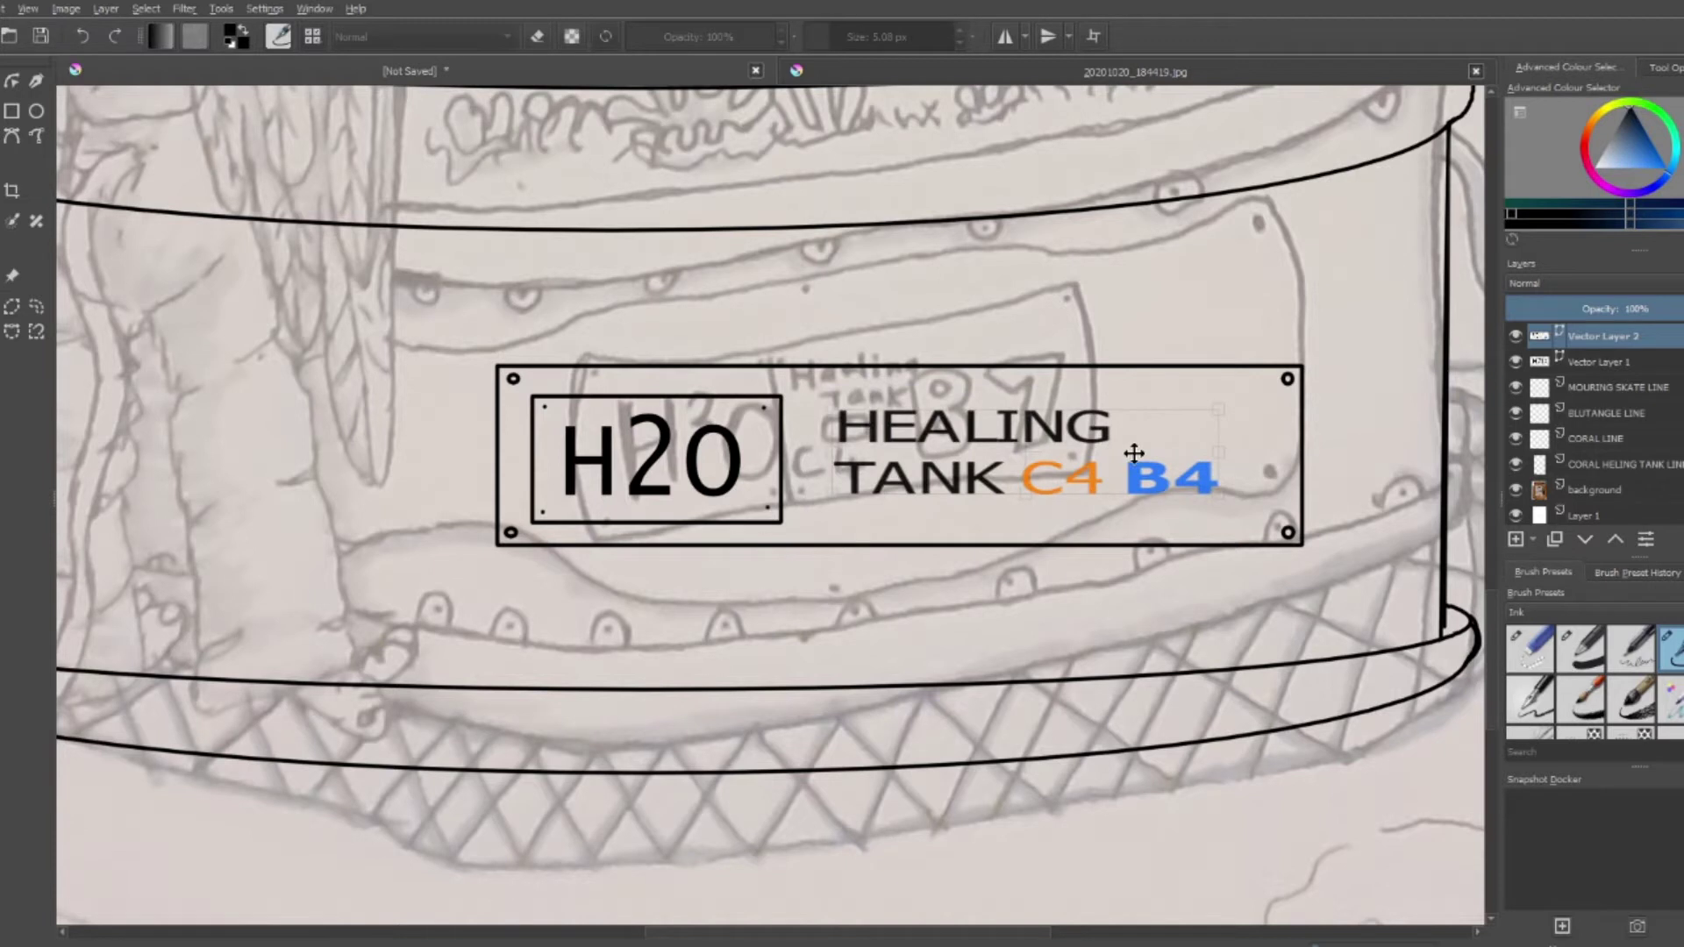
left_click(12, 110)
left_click_drag(807, 399, 1258, 511)
left_click(1612, 465)
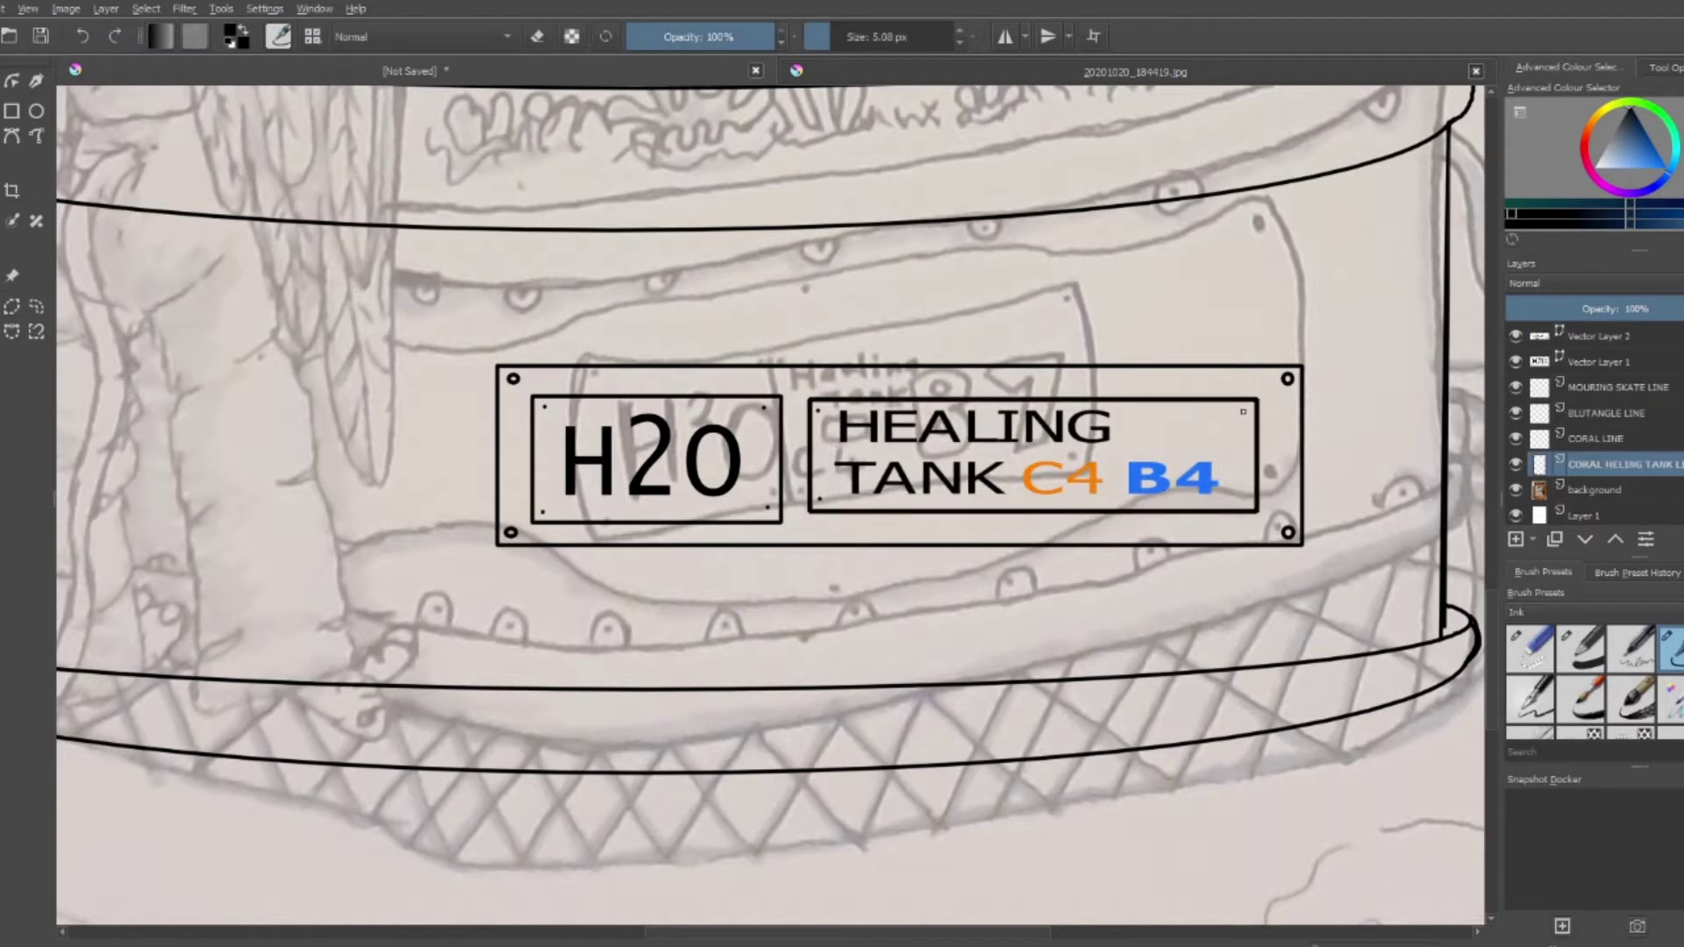
scroll("down", 3)
Extend the scalloped trim under the rim leftward and erase the bottom stroke's right curve
left_click_drag(1189, 256, 649, 279)
key("e")
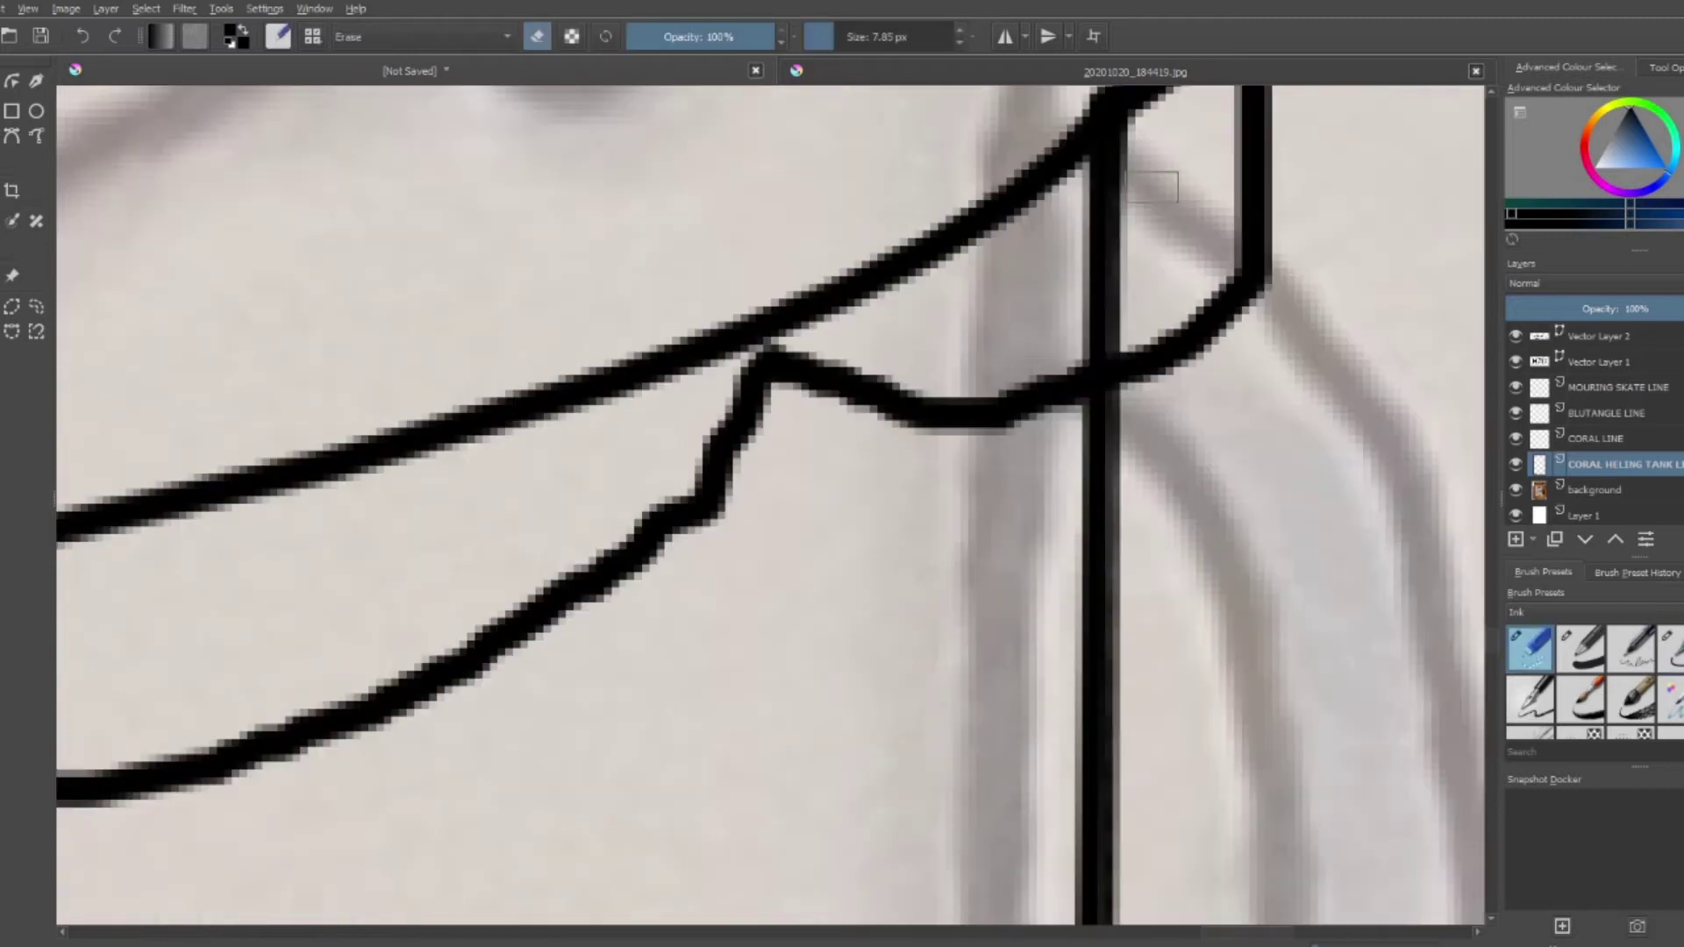
scroll("up", 3)
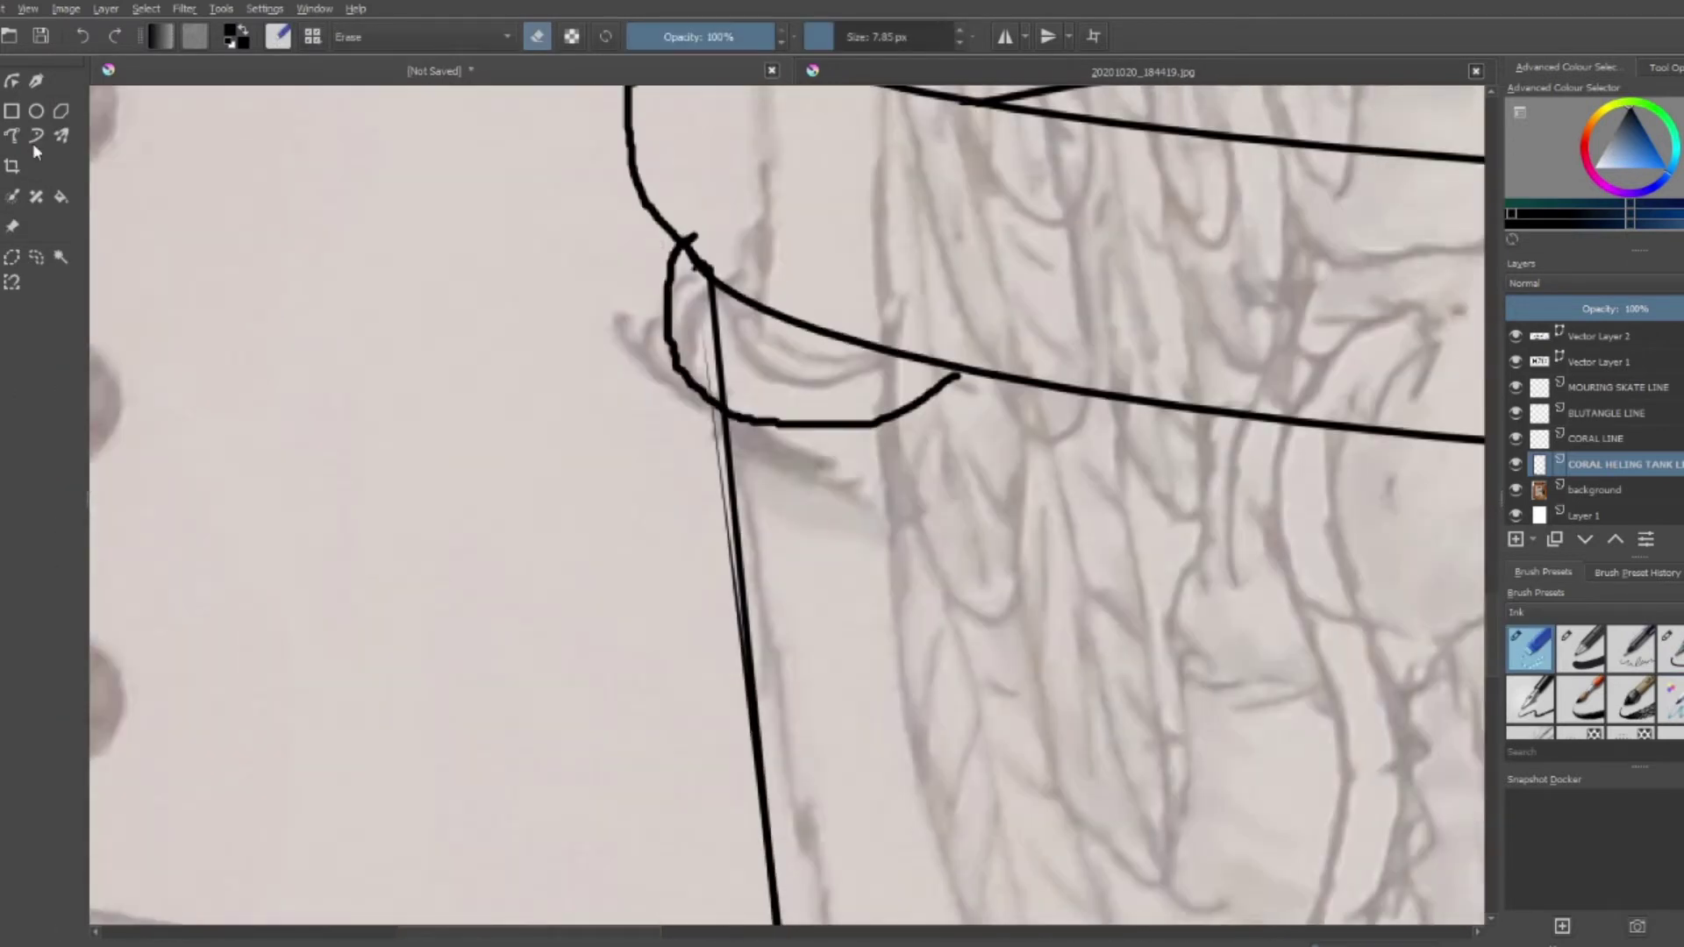
scroll("up", 3)
left_click_drag(1040, 607, 1202, 509)
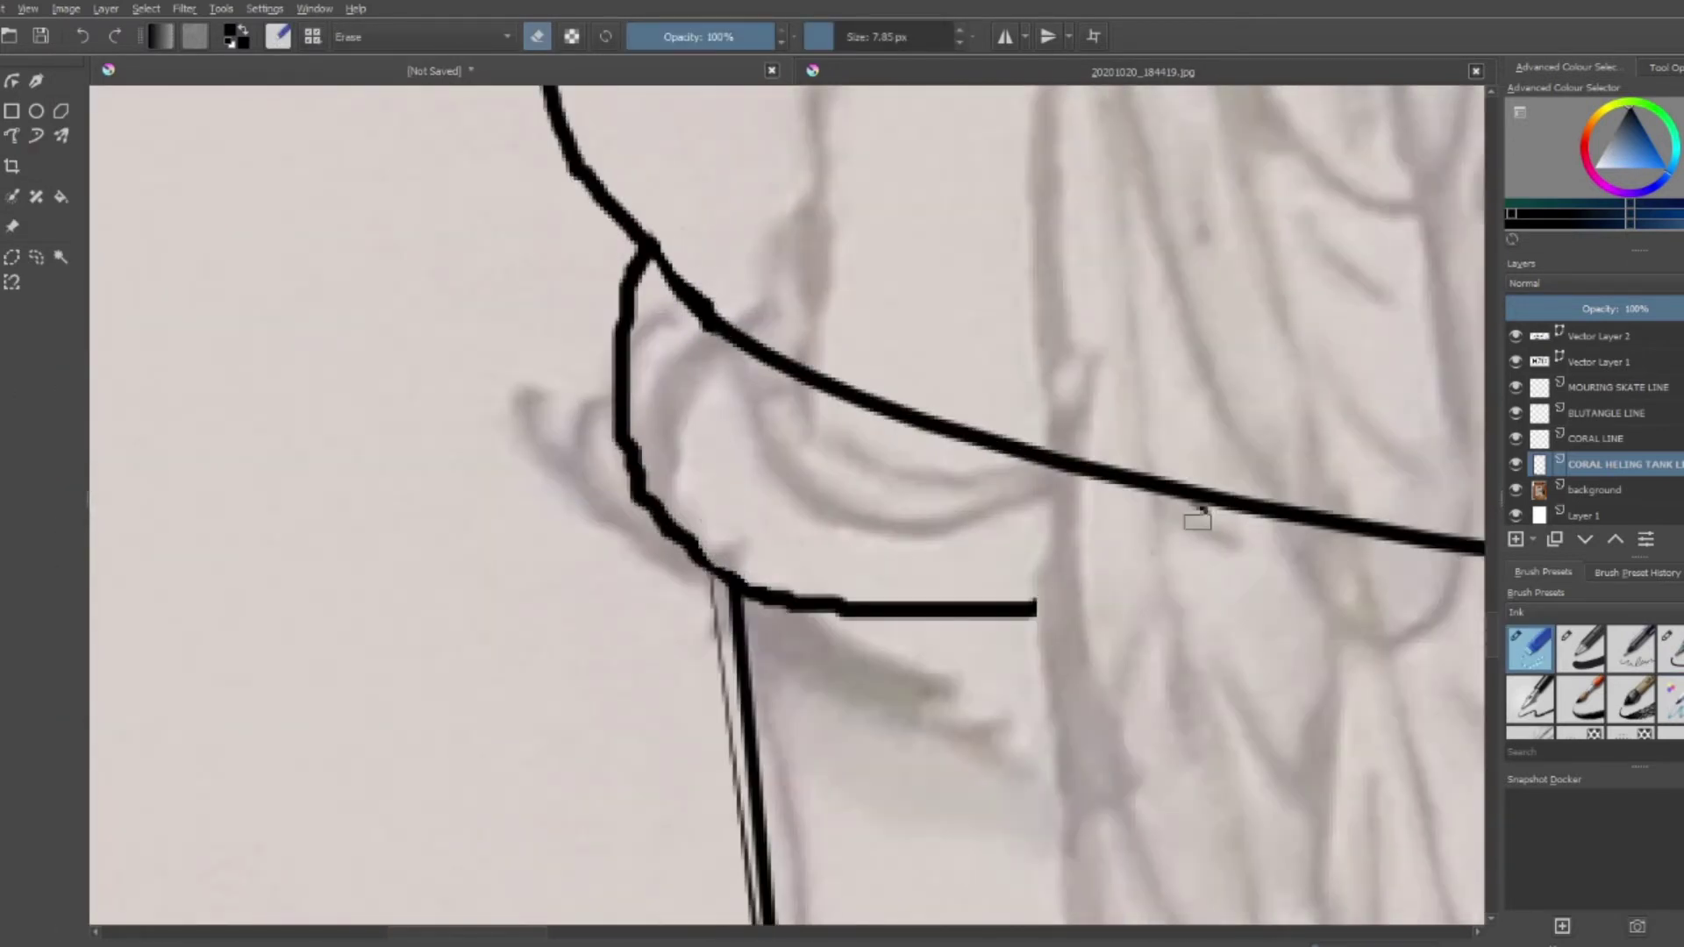
scroll("down", 3)
Draw the first two small rivet circles on the tank band
key("F7")
scroll("up", 3)
scroll("up", 3)
key("e")
left_click_drag(581, 529, 626, 561)
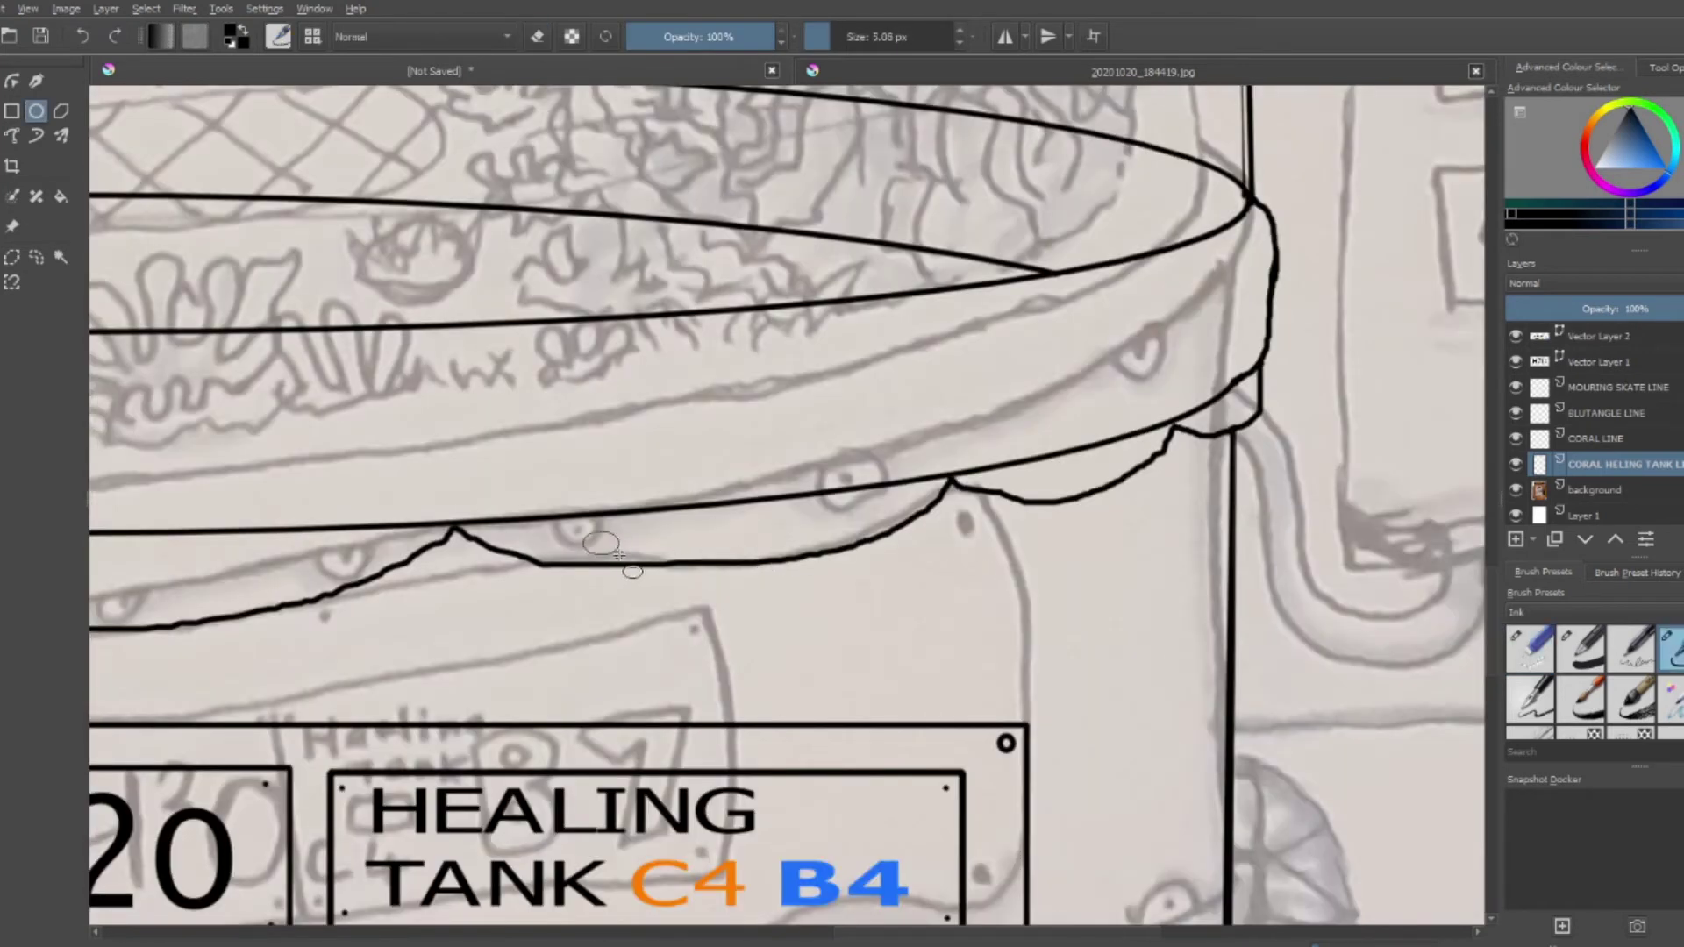
left_click_drag(829, 516, 866, 544)
scroll("up", 3)
scroll("up", 3)
scroll("down", 3)
scroll("up", 3)
Add six more rivet circles along the band and near the sign
left_click_drag(494, 538, 538, 575)
left_click_drag(923, 446, 950, 472)
left_click_drag(787, 483, 824, 516)
left_click_drag(1079, 373, 1109, 405)
scroll("down", 3)
left_click_drag(967, 460, 1032, 519)
left_click_drag(591, 454, 648, 509)
scroll("down", 3)
scroll("down", 3)
scroll("up", 3)
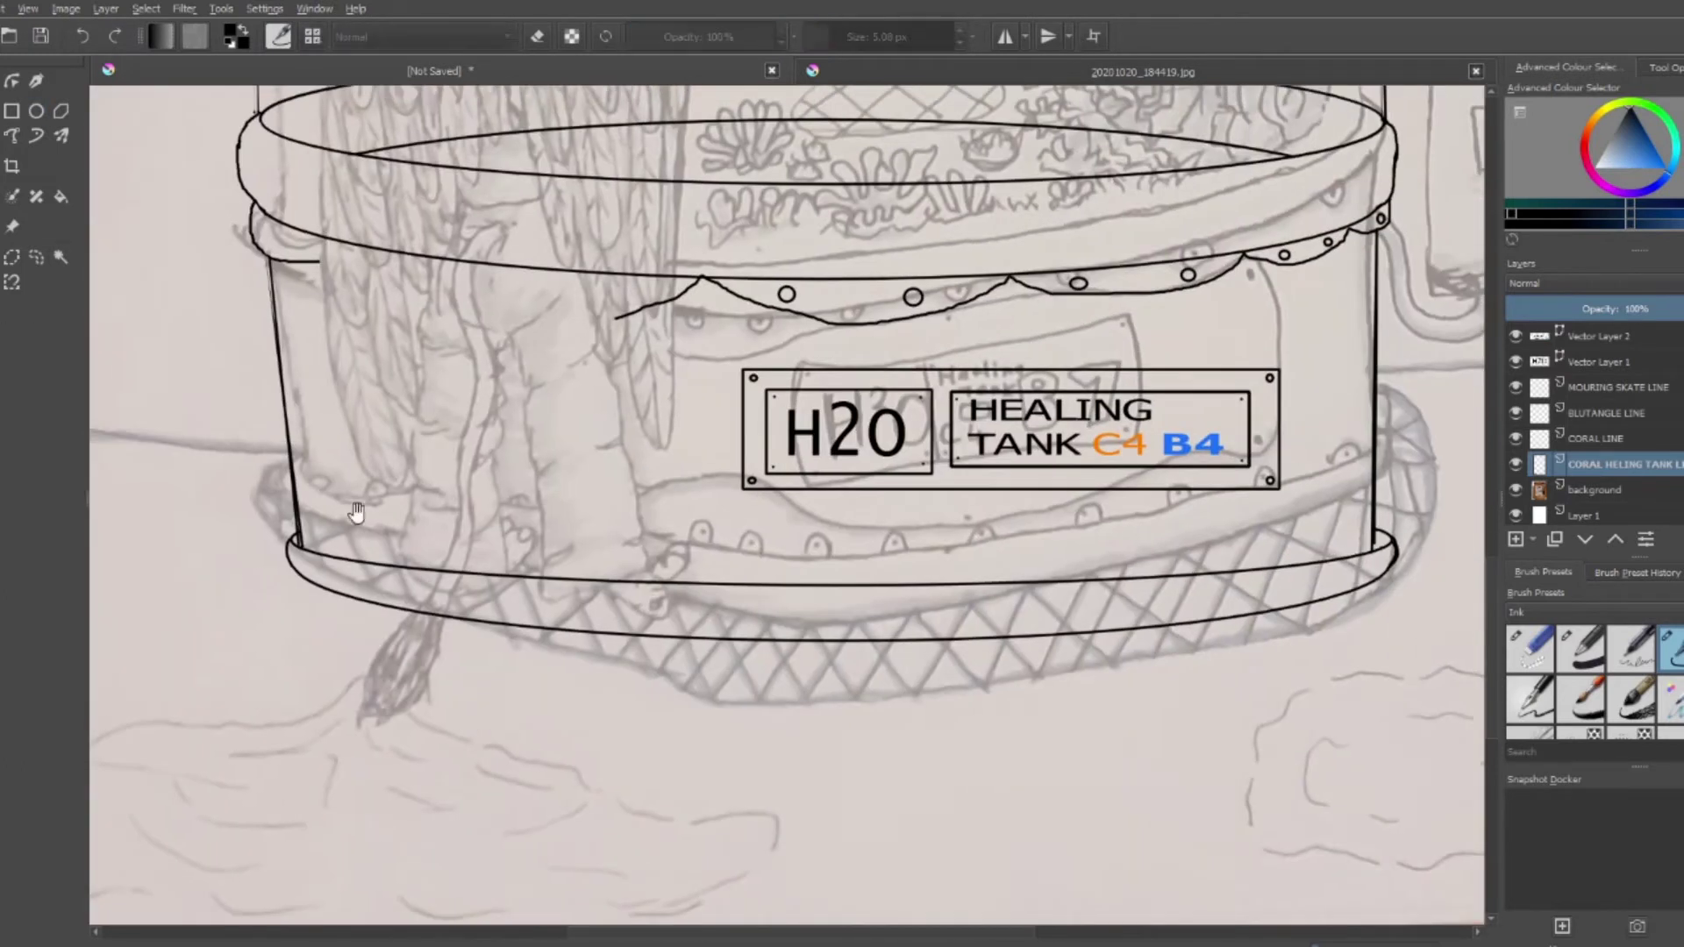
Ink a wavy trim stroke along the tank's lower band
left_click_drag(623, 578, 1235, 558)
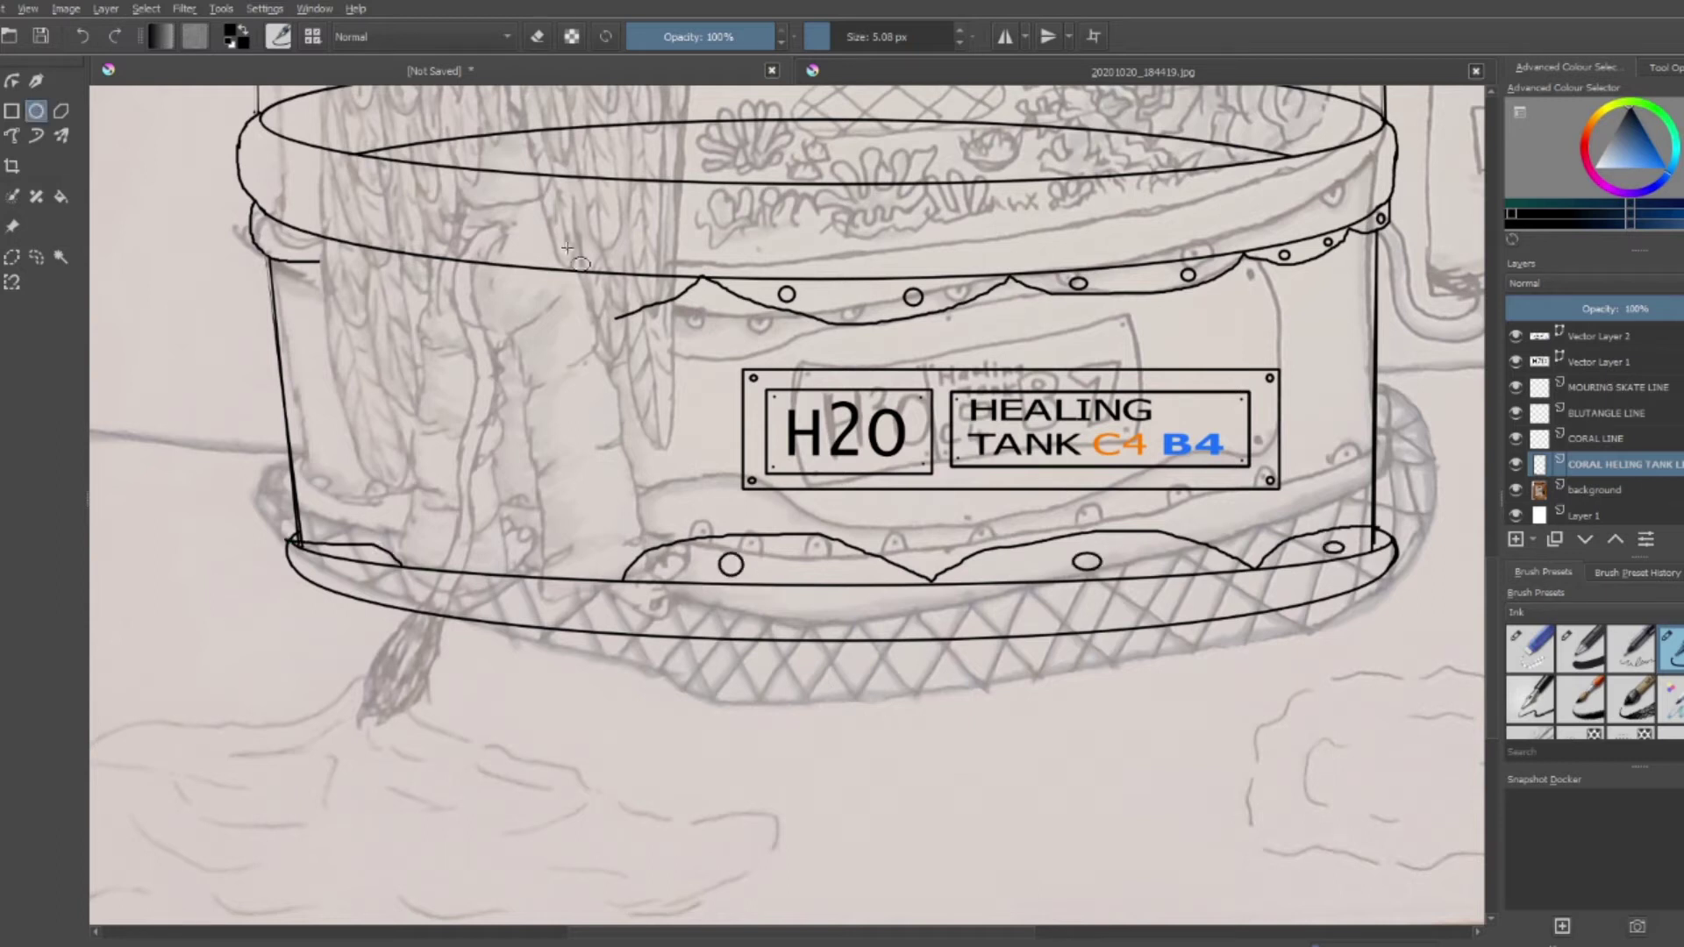
scroll("up", 3)
key("Page_Up")
scroll("up", 3)
scroll("down", 3)
On the CORAL LINE layer, ink the coral stems and a small branch near the rim
scroll("down", 3)
left_click_drag(984, 772, 991, 455)
left_click_drag(1031, 321, 1150, 772)
left_click_drag(526, 781, 771, 798)
scroll("up", 3)
left_click_drag(478, 720, 536, 719)
left_click_drag(934, 754, 1031, 215)
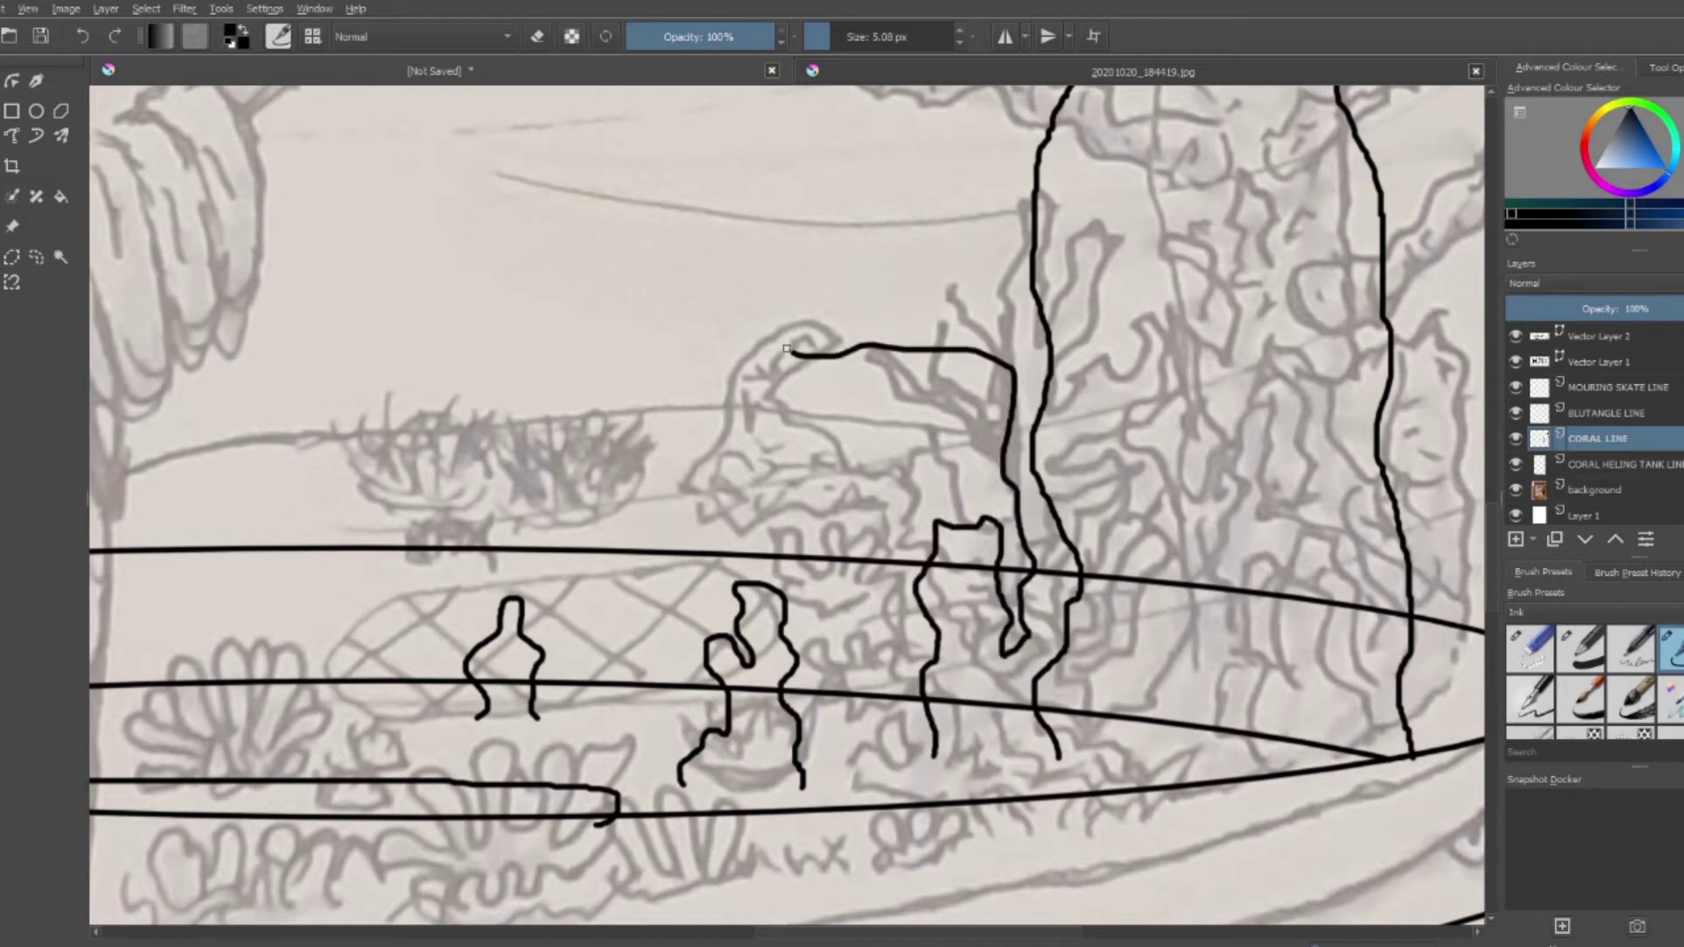
Ink leaves with midribs along the rising coral stem
key("minus")
scroll("up", 3)
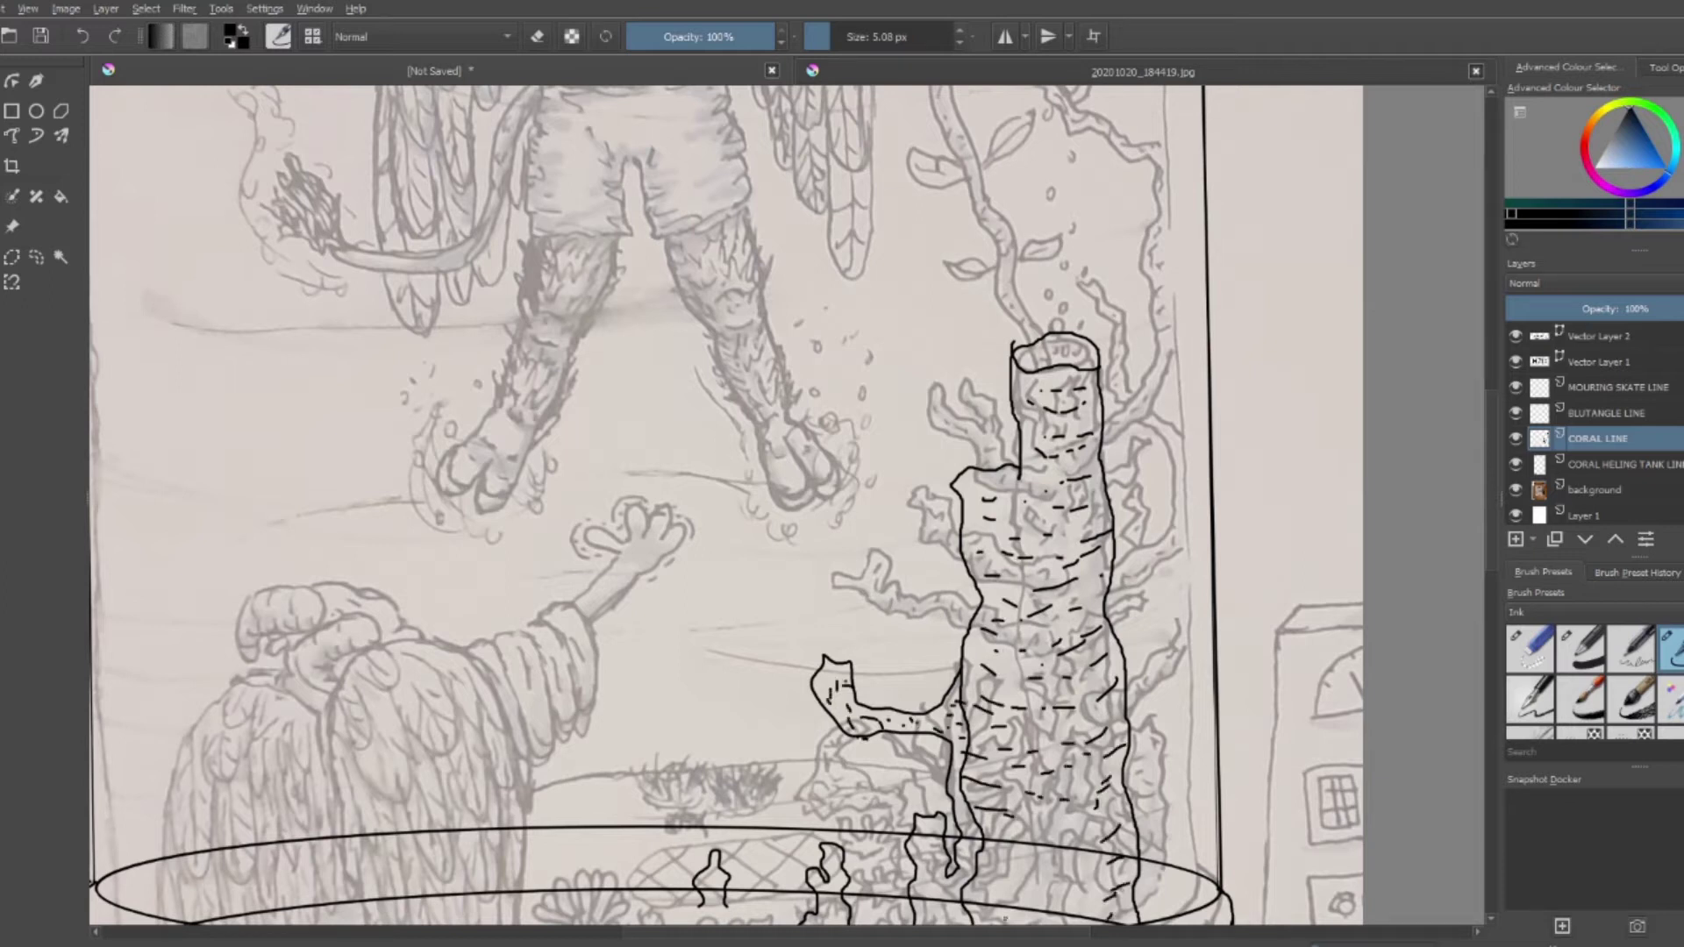
scroll("down", 3)
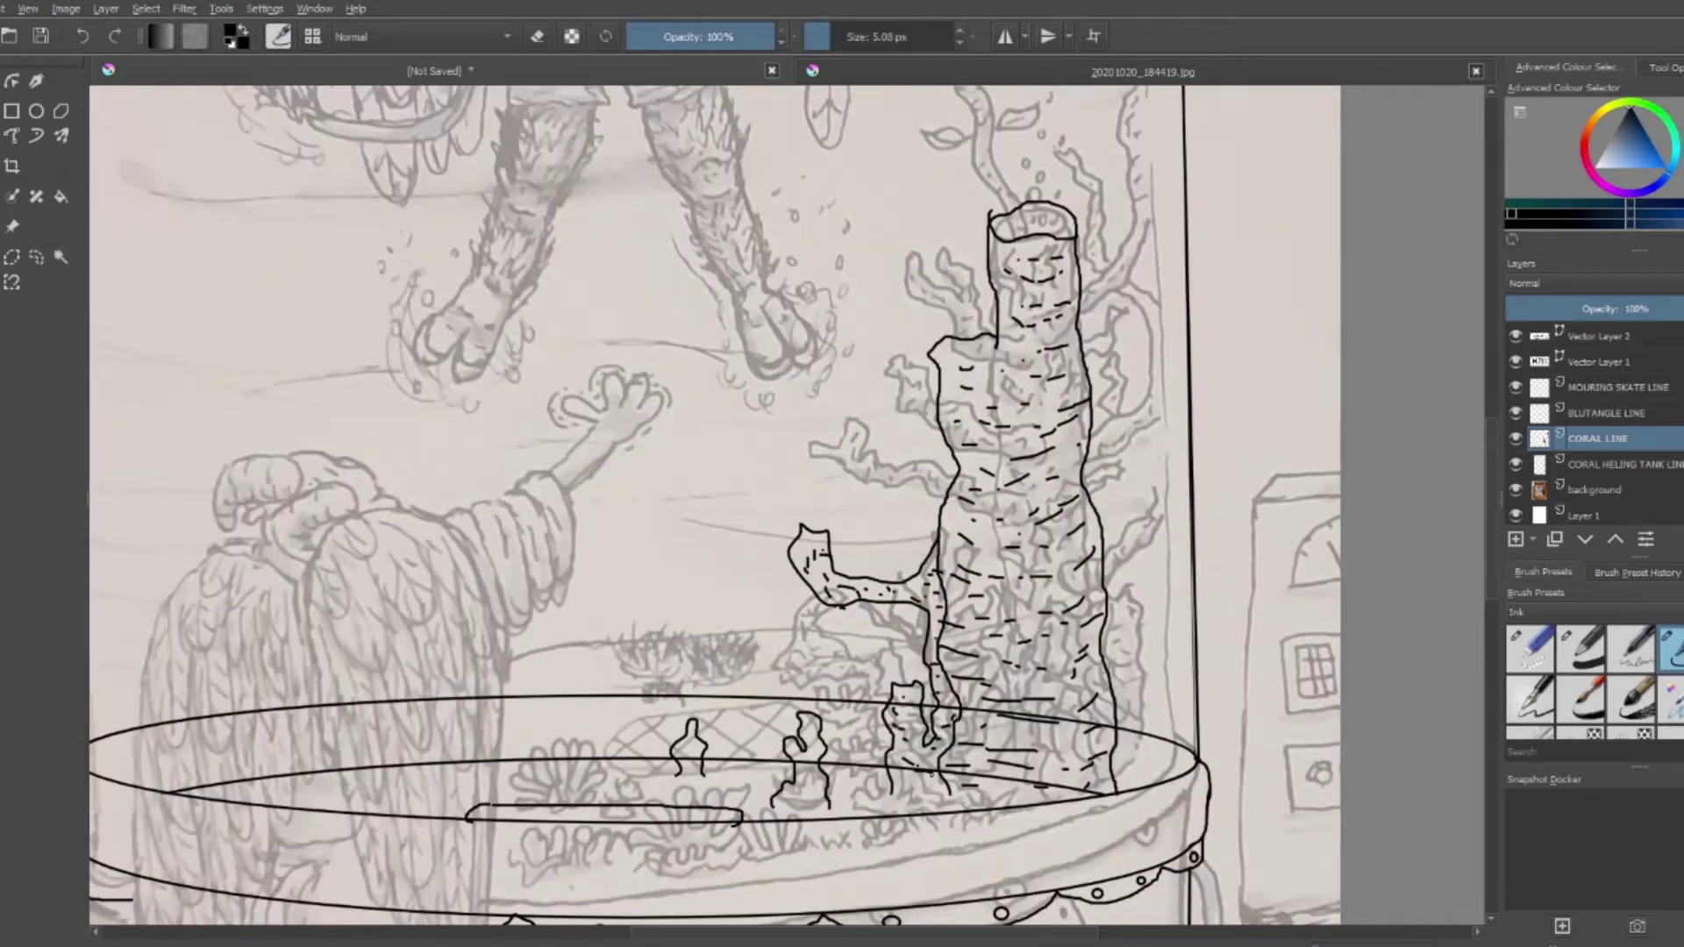
scroll("up", 3)
left_click_drag(1008, 770, 904, 521)
scroll("up", 3)
left_click_drag(934, 642, 928, 647)
left_click_drag(838, 618, 1010, 634)
left_click_drag(936, 404, 842, 439)
Ink a fan-shaped coral sitting on the tank rim
scroll("down", 3)
scroll("down", 3)
scroll("up", 3)
left_click_drag(728, 763, 719, 765)
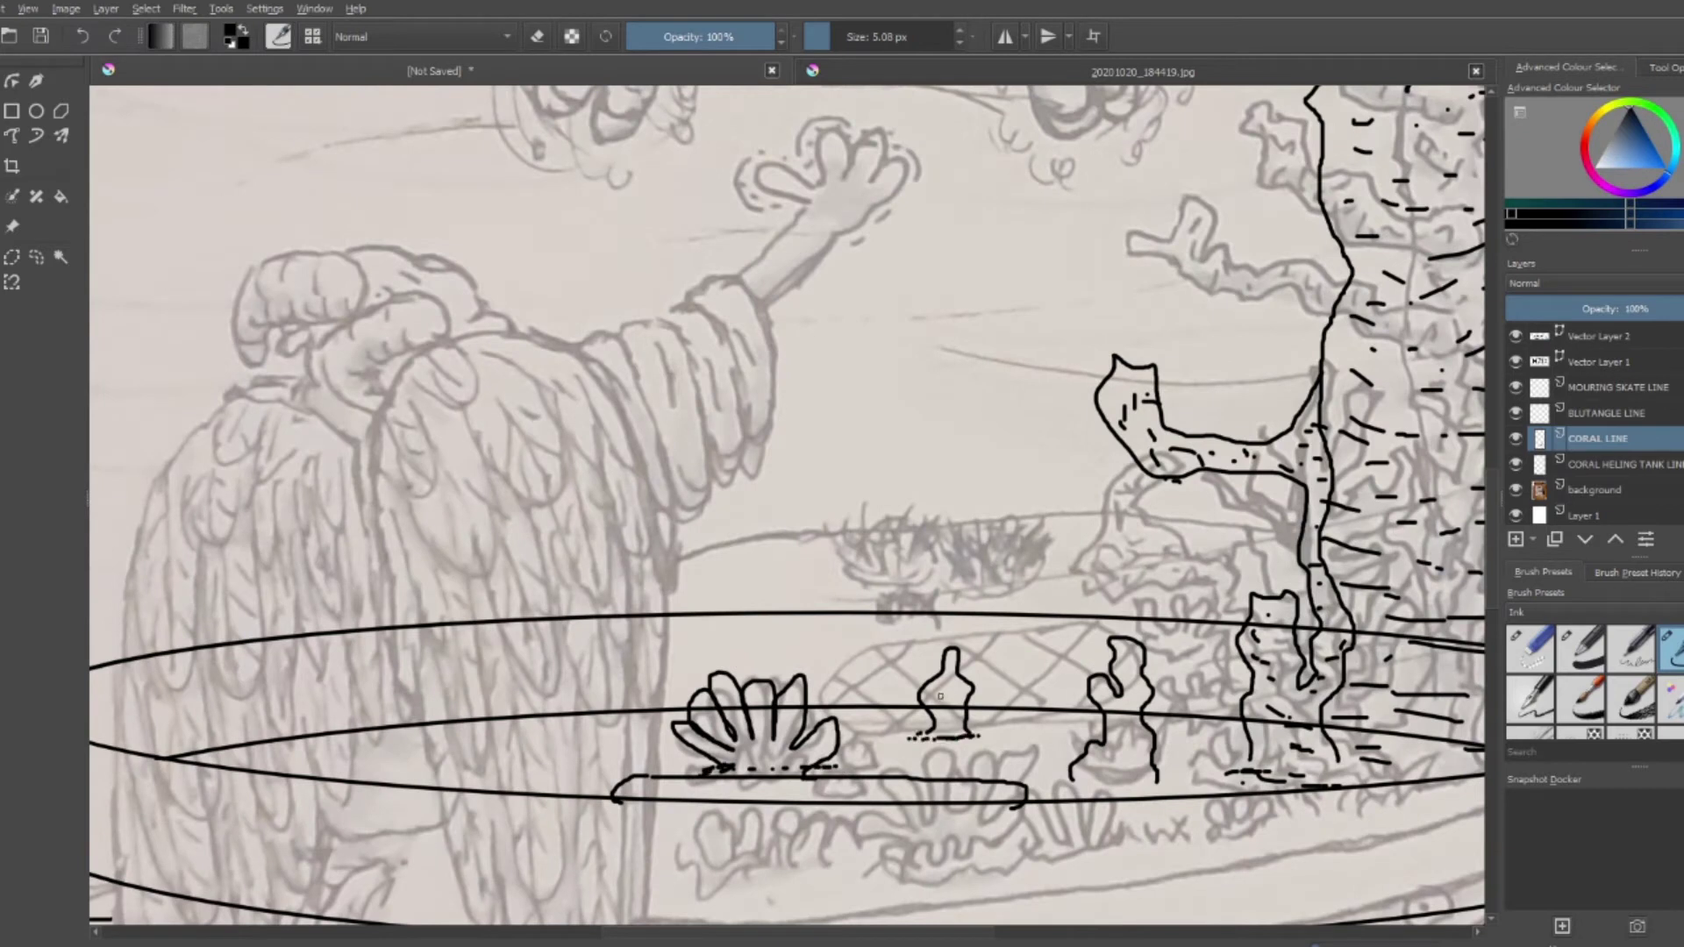
scroll("down", 3)
scroll("up", 3)
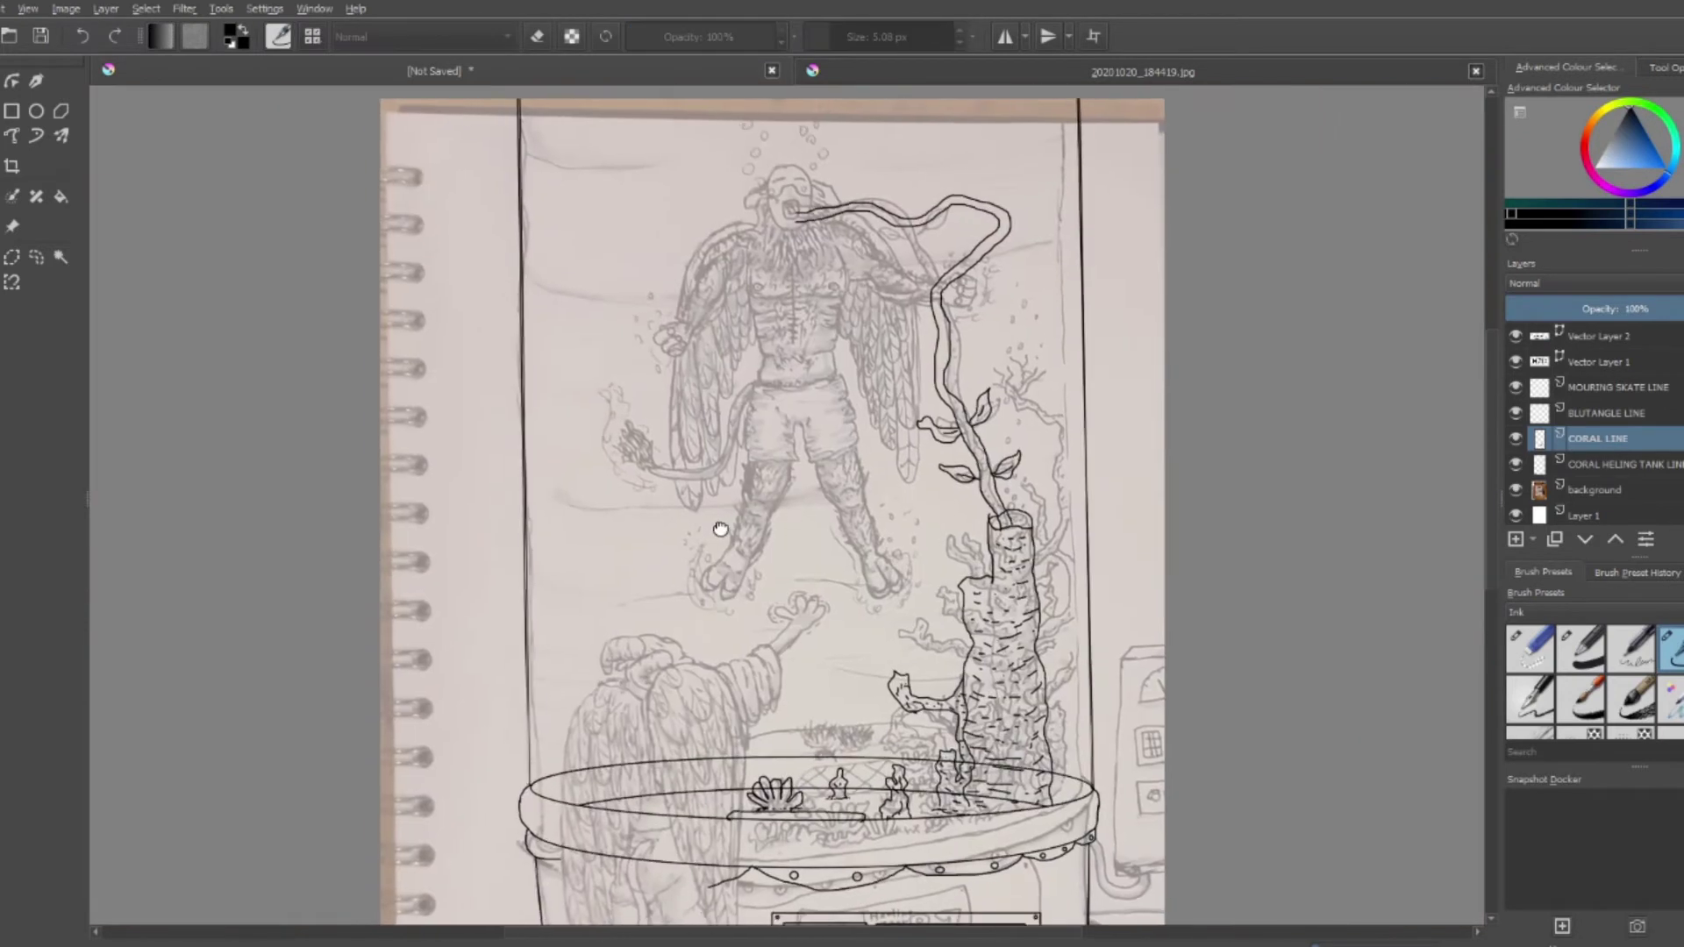
On the healing tank line layer, ink the side panel's window rectangle and lower box
key("Page_Down")
scroll("up", 3)
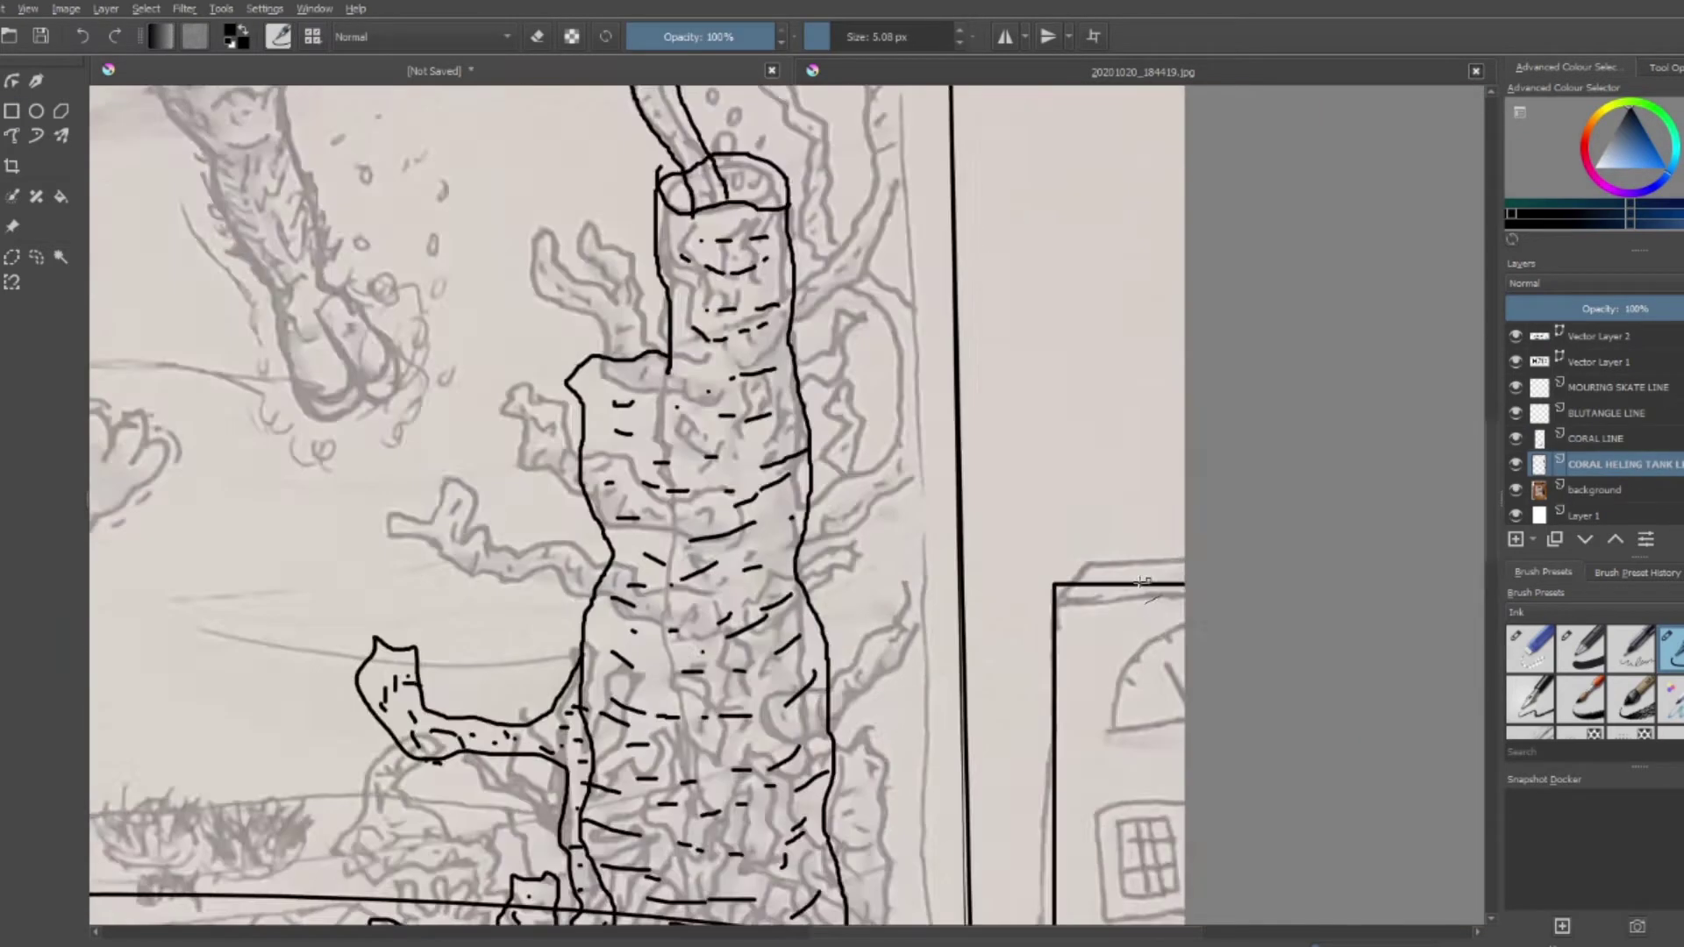
scroll("up", 3)
left_click_drag(824, 912, 543, 433)
left_click_drag(805, 368, 937, 531)
left_click_drag(816, 601, 937, 735)
Ink the window's grid bars, the circle in the box, and the dial's base and arc
left_click_drag(881, 658, 921, 697)
left_click_drag(837, 394, 920, 513)
left_click_drag(863, 396, 863, 513)
left_click_drag(892, 400, 893, 415)
left_click_drag(835, 261, 920, 127)
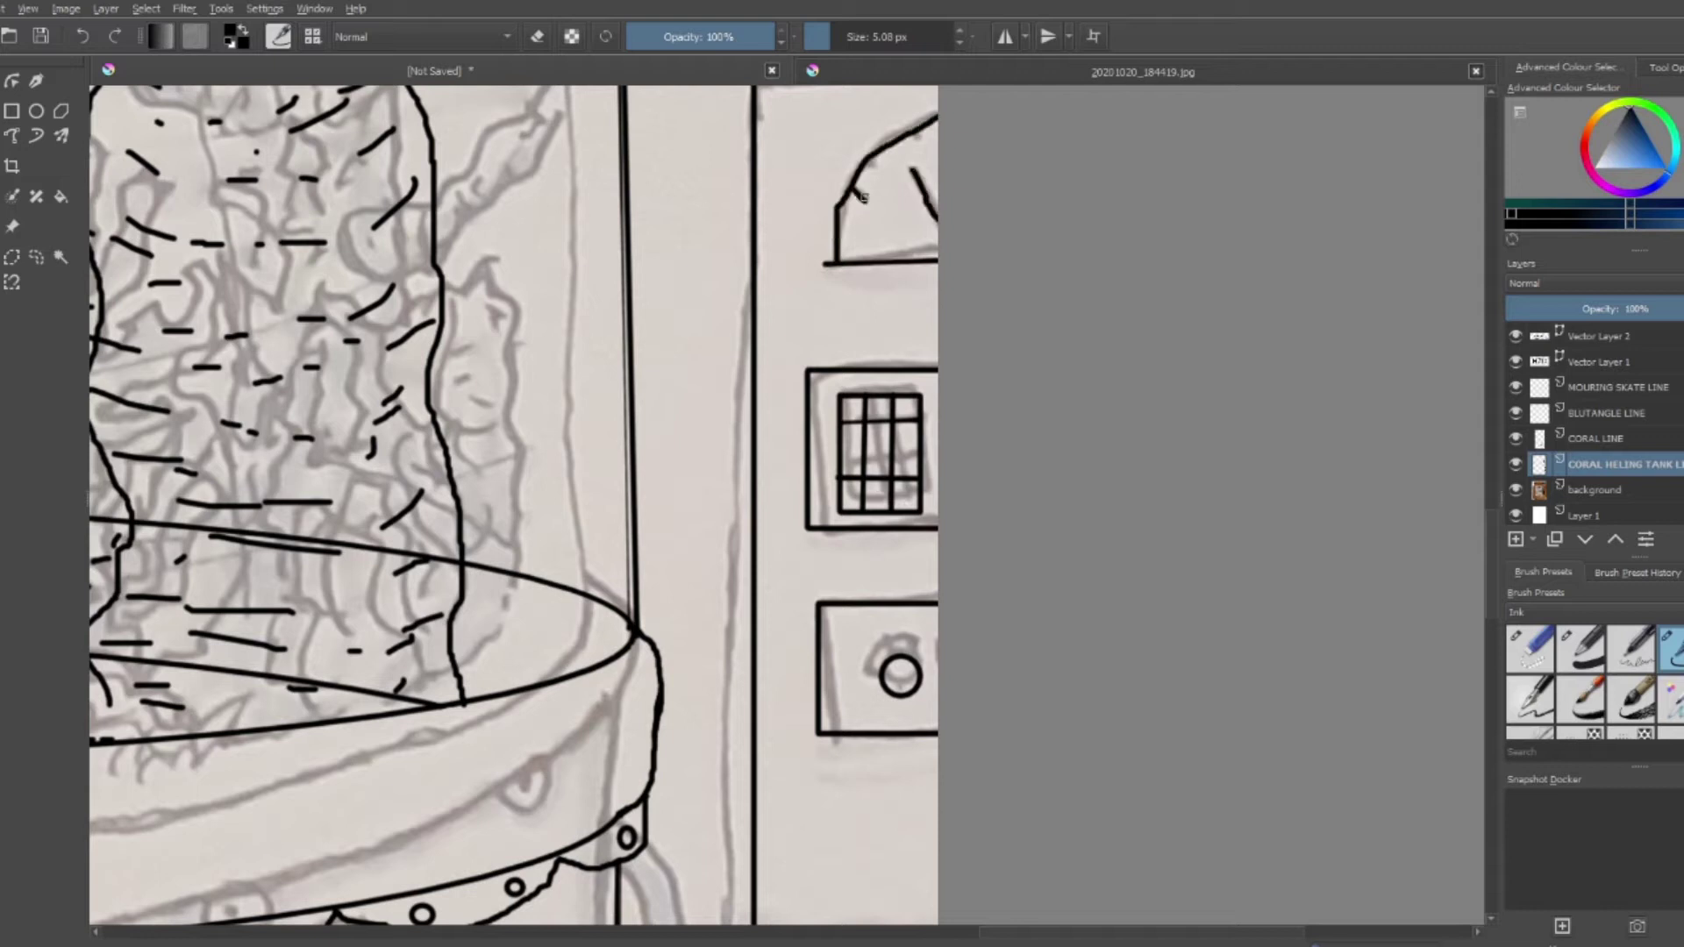
key("minus")
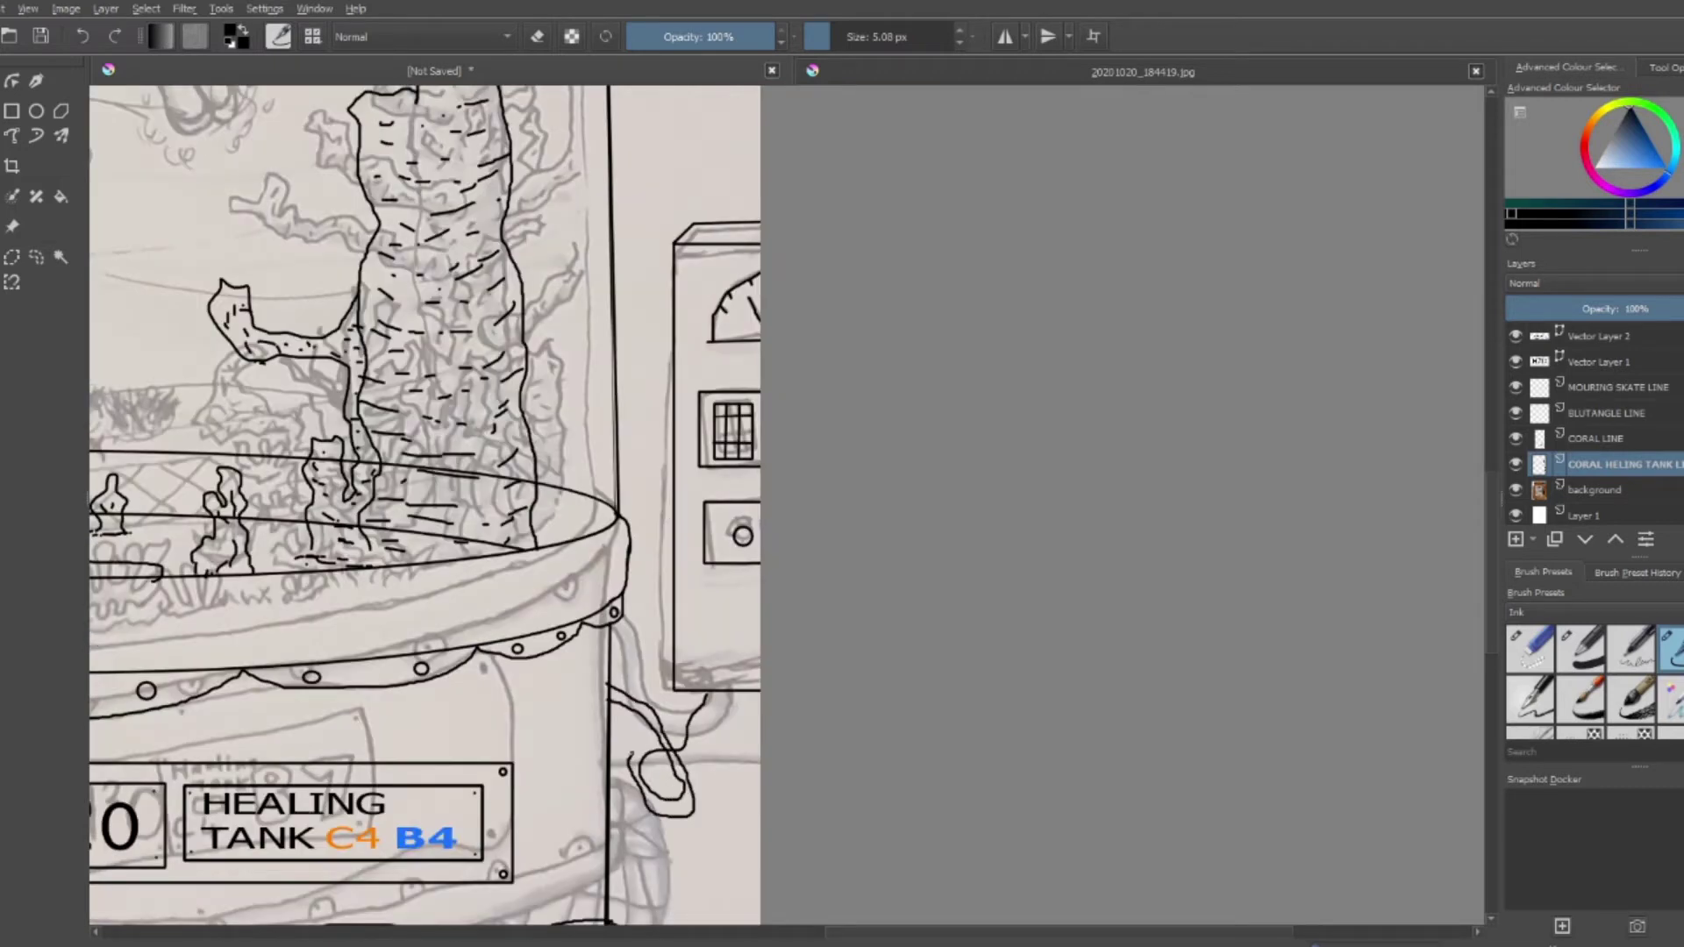
Hide the background sketch and add a new layer named BACK LINE
key("minus")
left_click_drag(904, 646, 1394, 646)
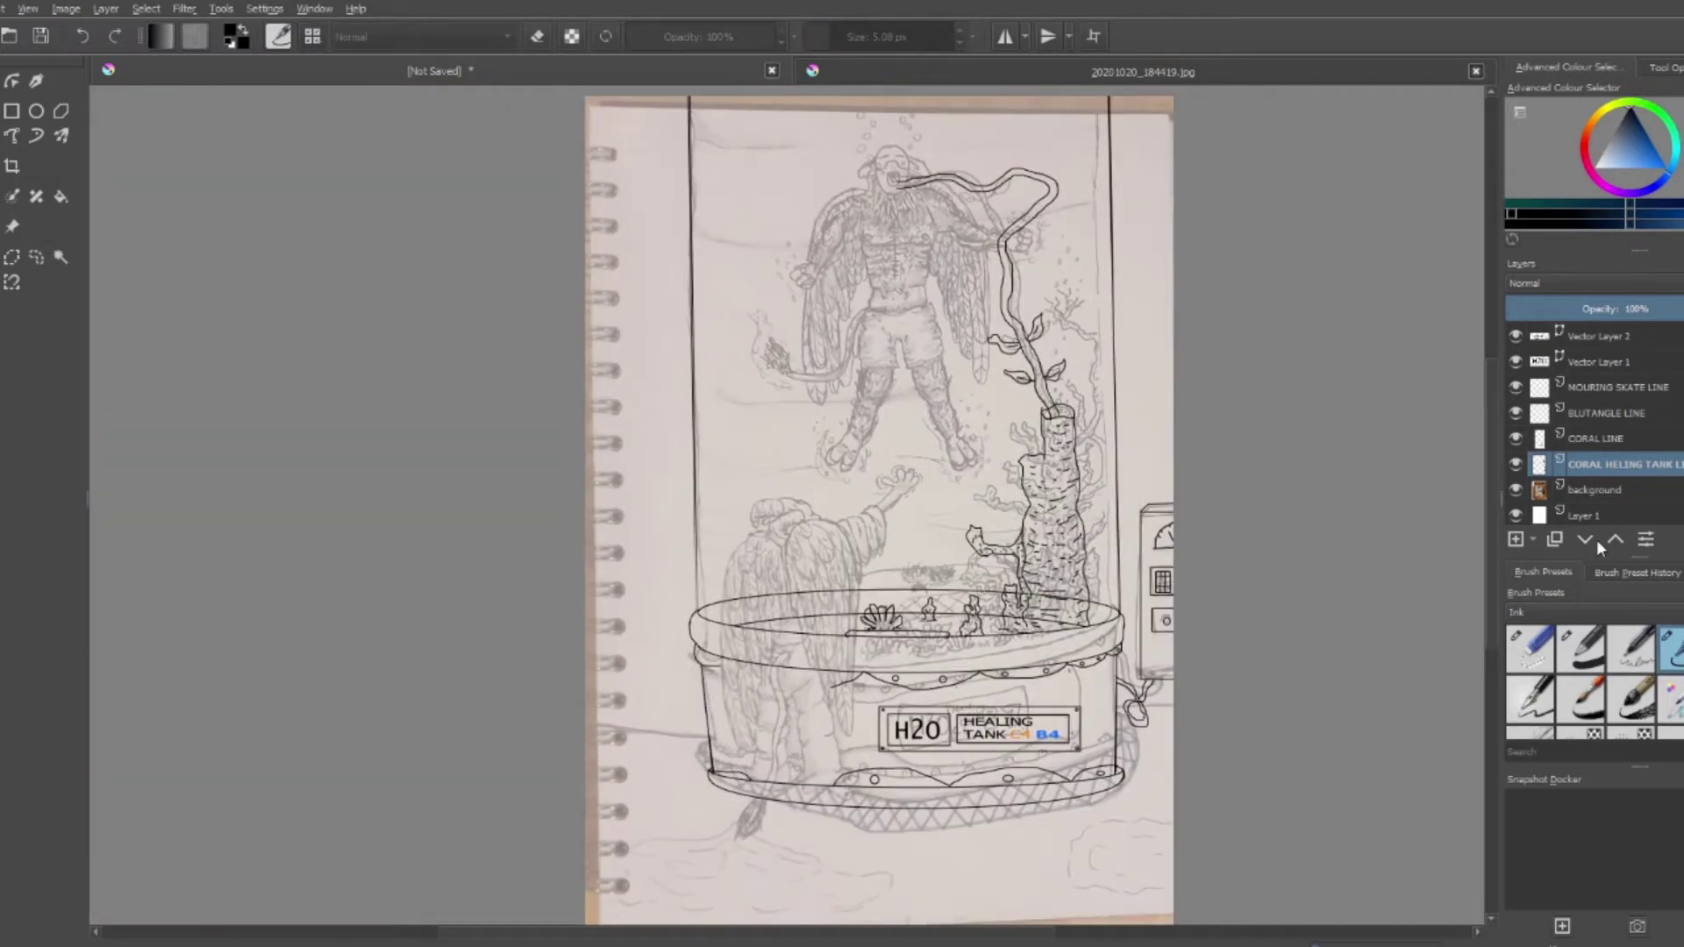
left_click(1513, 489)
key("Insert")
double_click(1592, 489)
type("BACK LINE")
key("Return")
Draw an enlarged platform ellipse under the tank and a straight floor line across the page
left_click_drag(692, 770, 1149, 844)
key("ctrl+t")
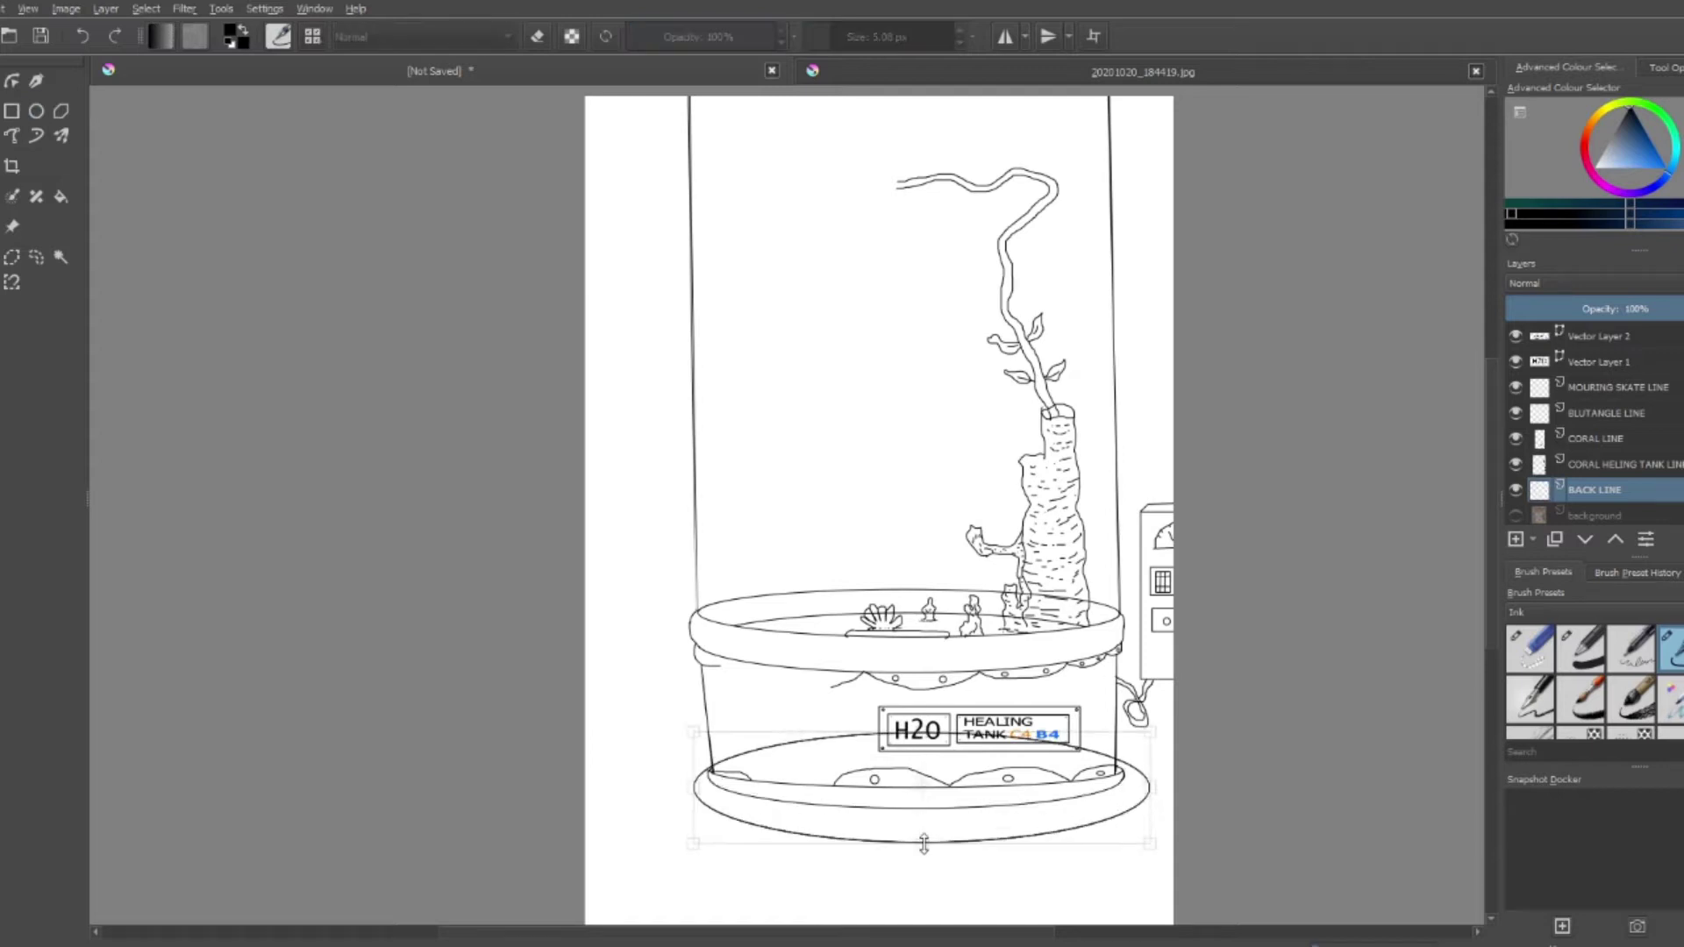
key("Return")
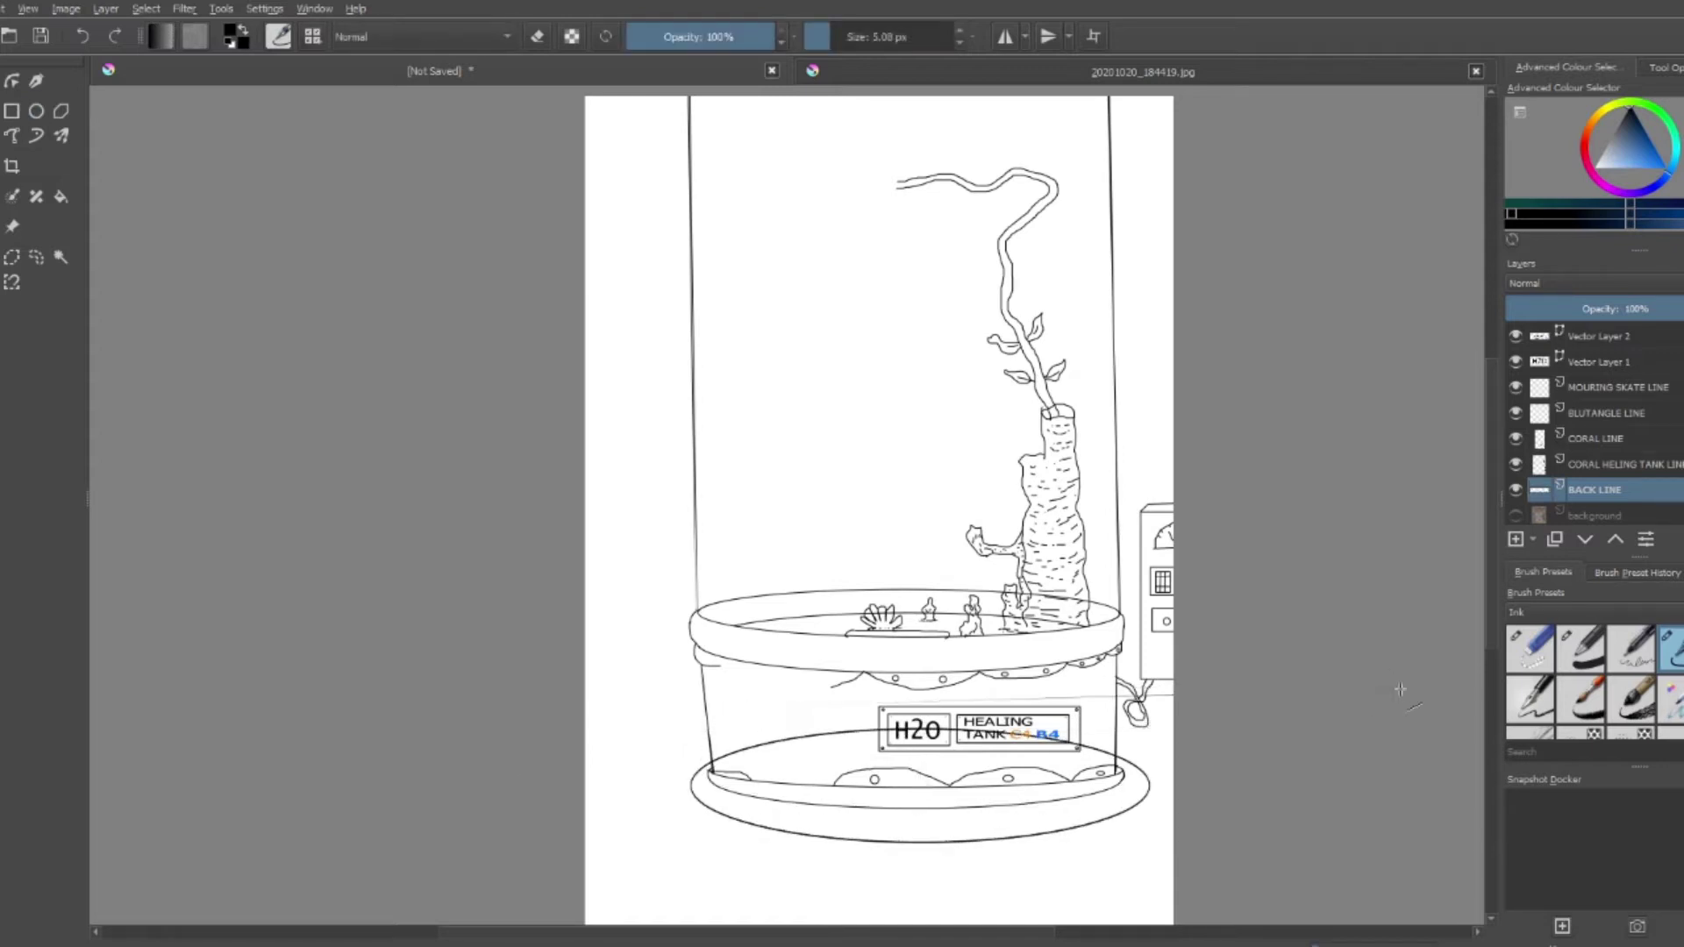
left_click_drag(549, 707, 1349, 689)
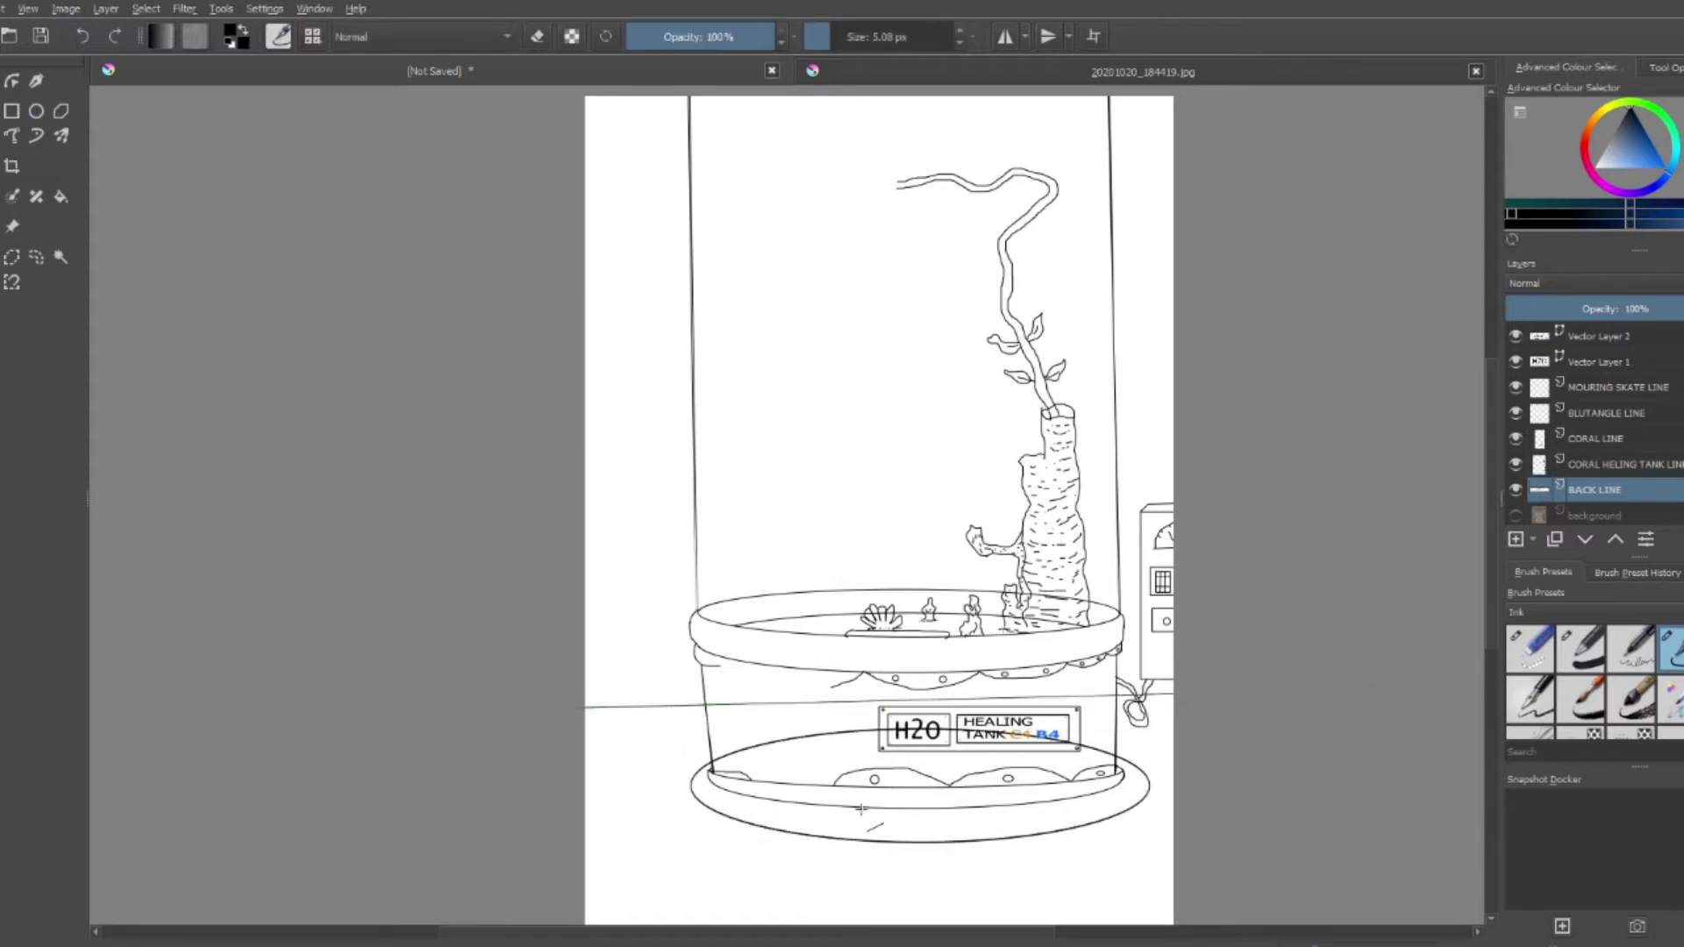
left_click(1618, 412)
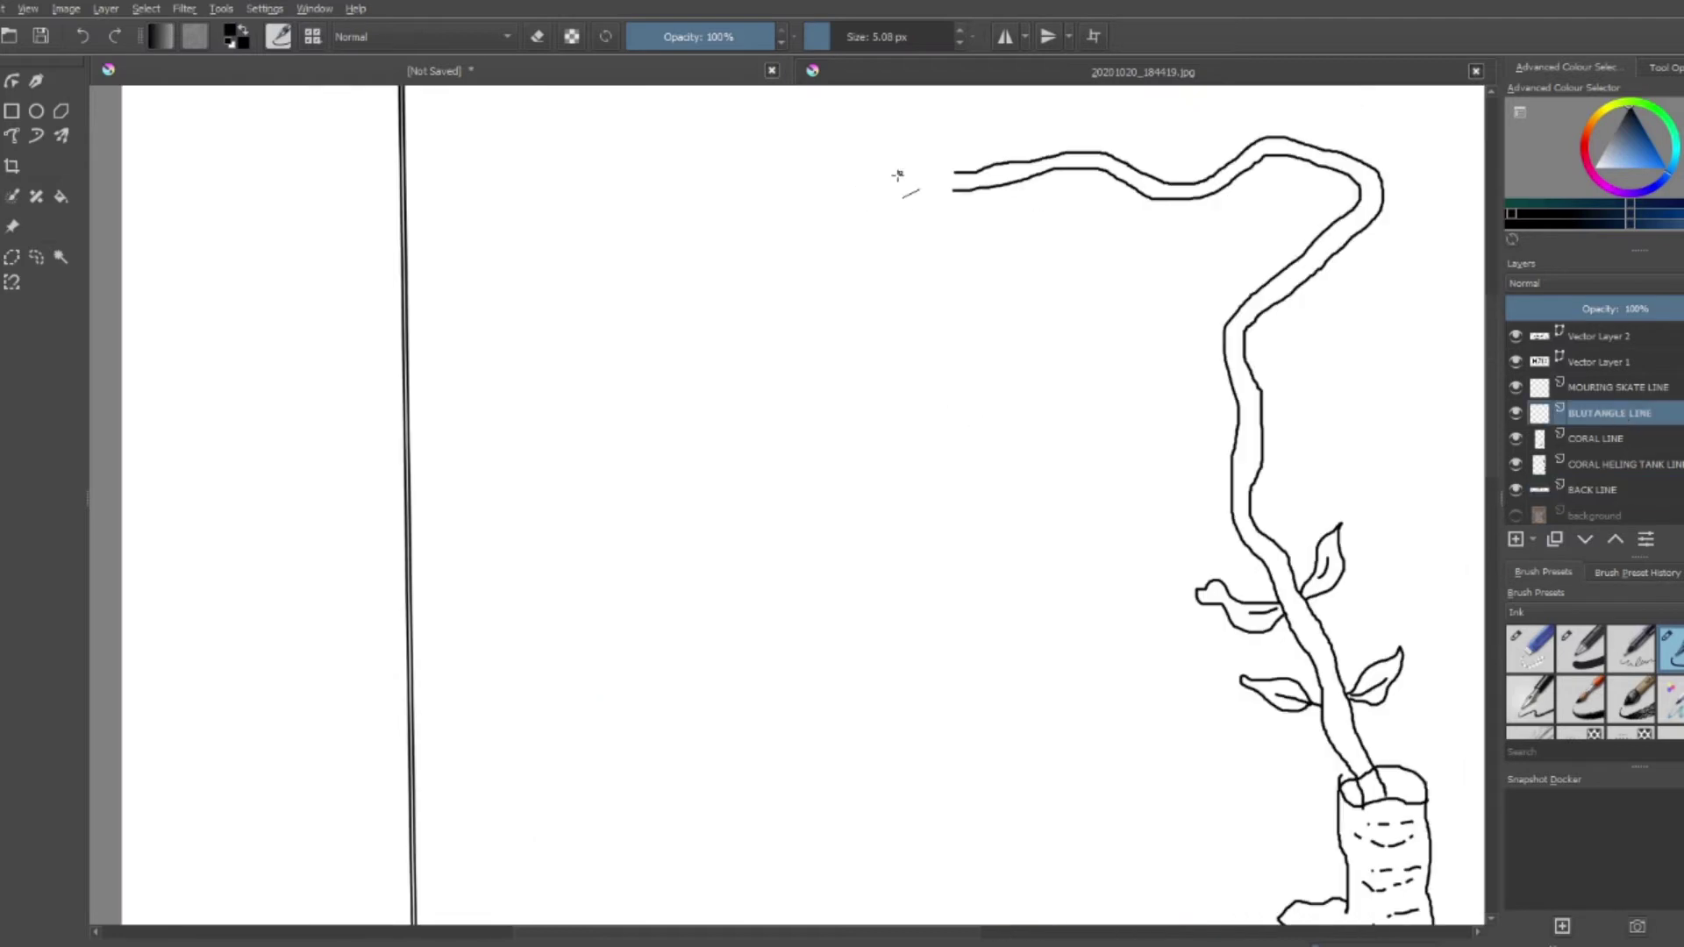
On BLUTANGLE LINE, ink the masked head, mouth around the tube, and a small circle beside it
left_click_drag(899, 214, 805, 282)
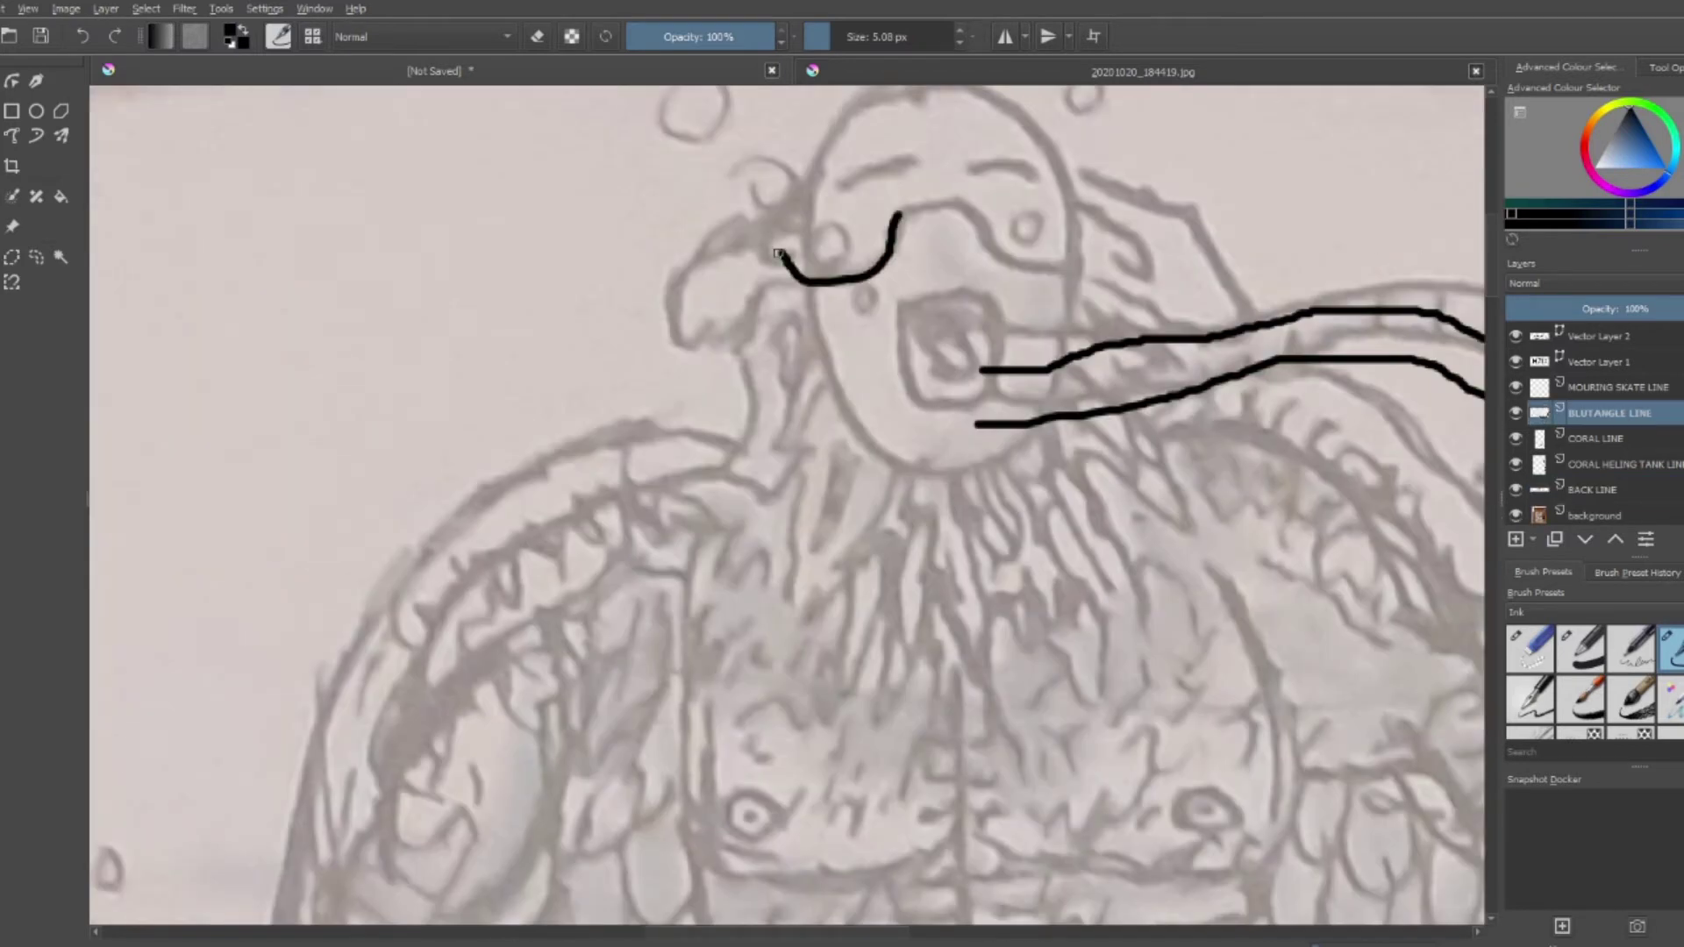
left_click_drag(802, 358, 1006, 466)
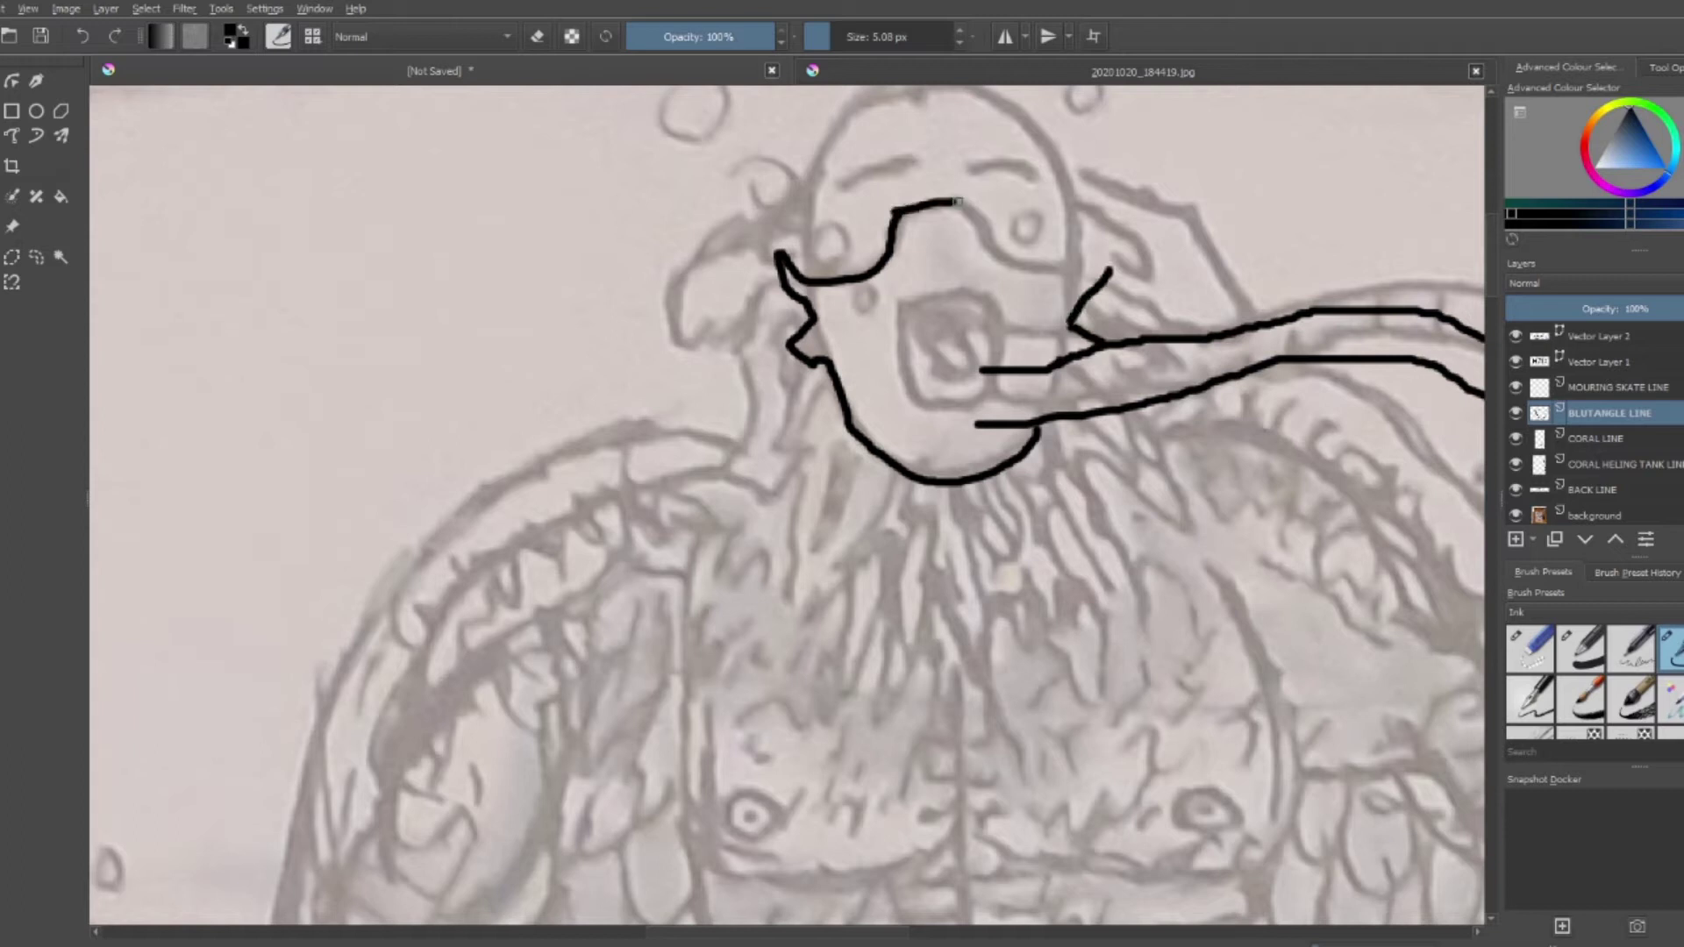
left_click_drag(958, 201, 1109, 267)
left_click_drag(1009, 330, 981, 370)
key("F7")
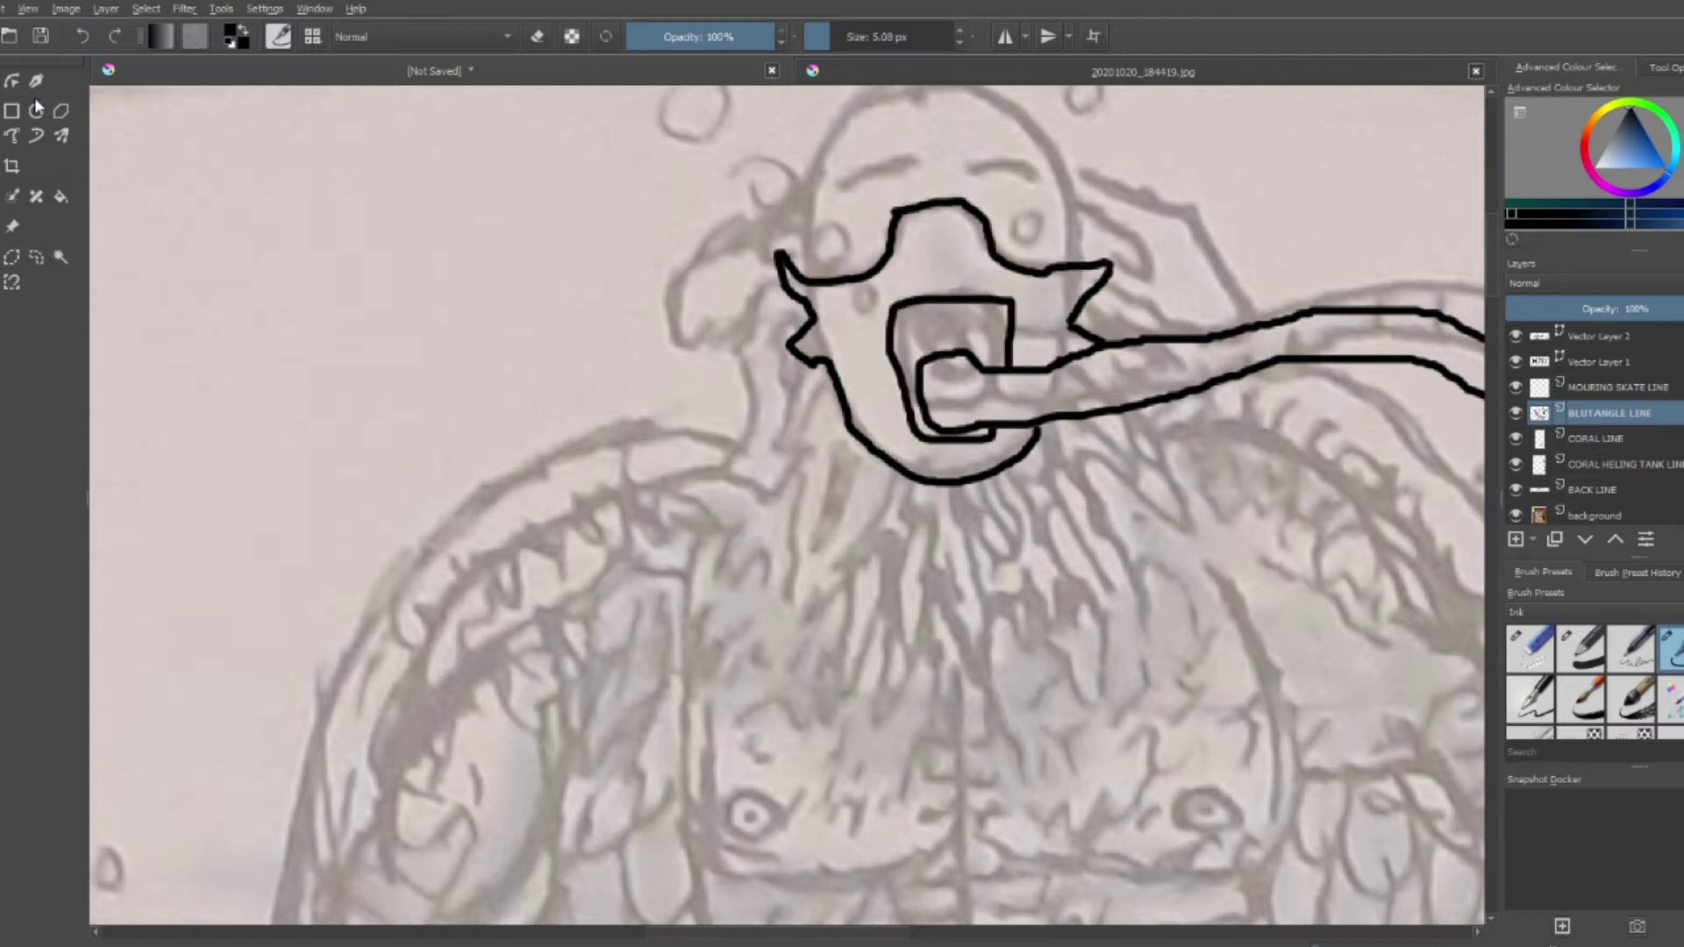
left_click_drag(863, 387, 900, 424)
Ink both ears with their inner strokes and the head dome
left_click_drag(790, 186, 777, 259)
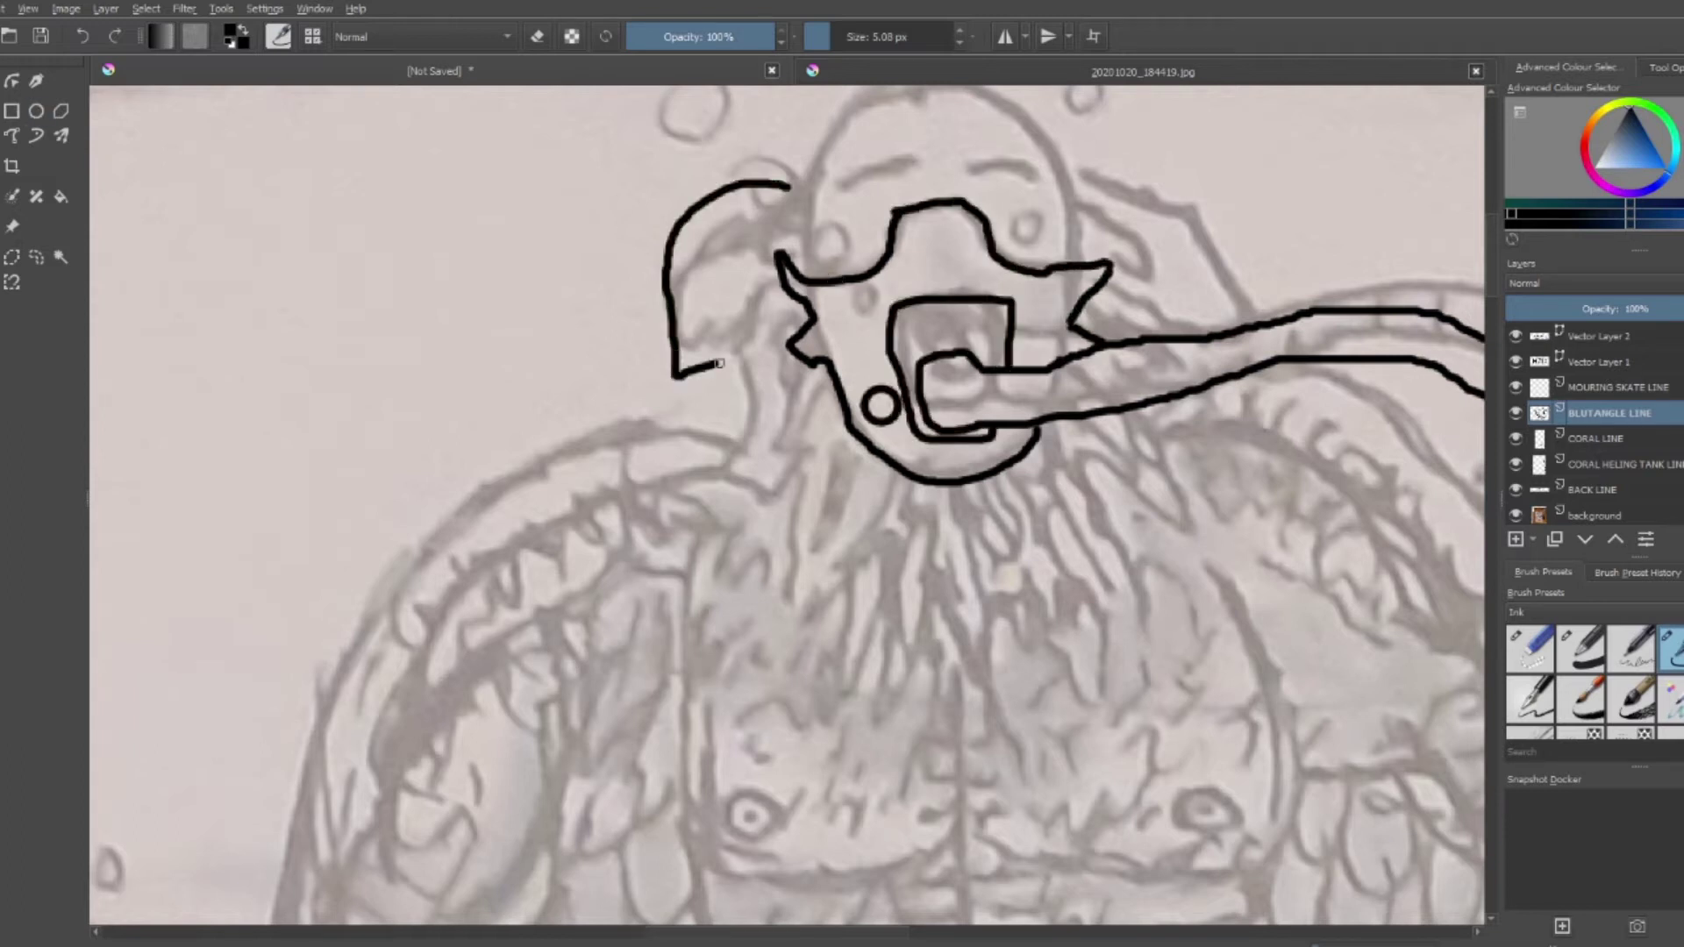
left_click_drag(1109, 270, 1184, 337)
left_click_drag(1092, 186, 1096, 233)
left_click_drag(780, 236, 754, 252)
left_click_drag(711, 320, 809, 303)
left_click_drag(862, 301, 952, 303)
Add an eyebrow, an under-eye wrinkle and two forehead lines
scroll("up", 3)
left_click_drag(656, 326, 728, 296)
left_click_drag(877, 336, 954, 347)
left_click_drag(640, 281, 995, 270)
left_click_drag(699, 234, 963, 225)
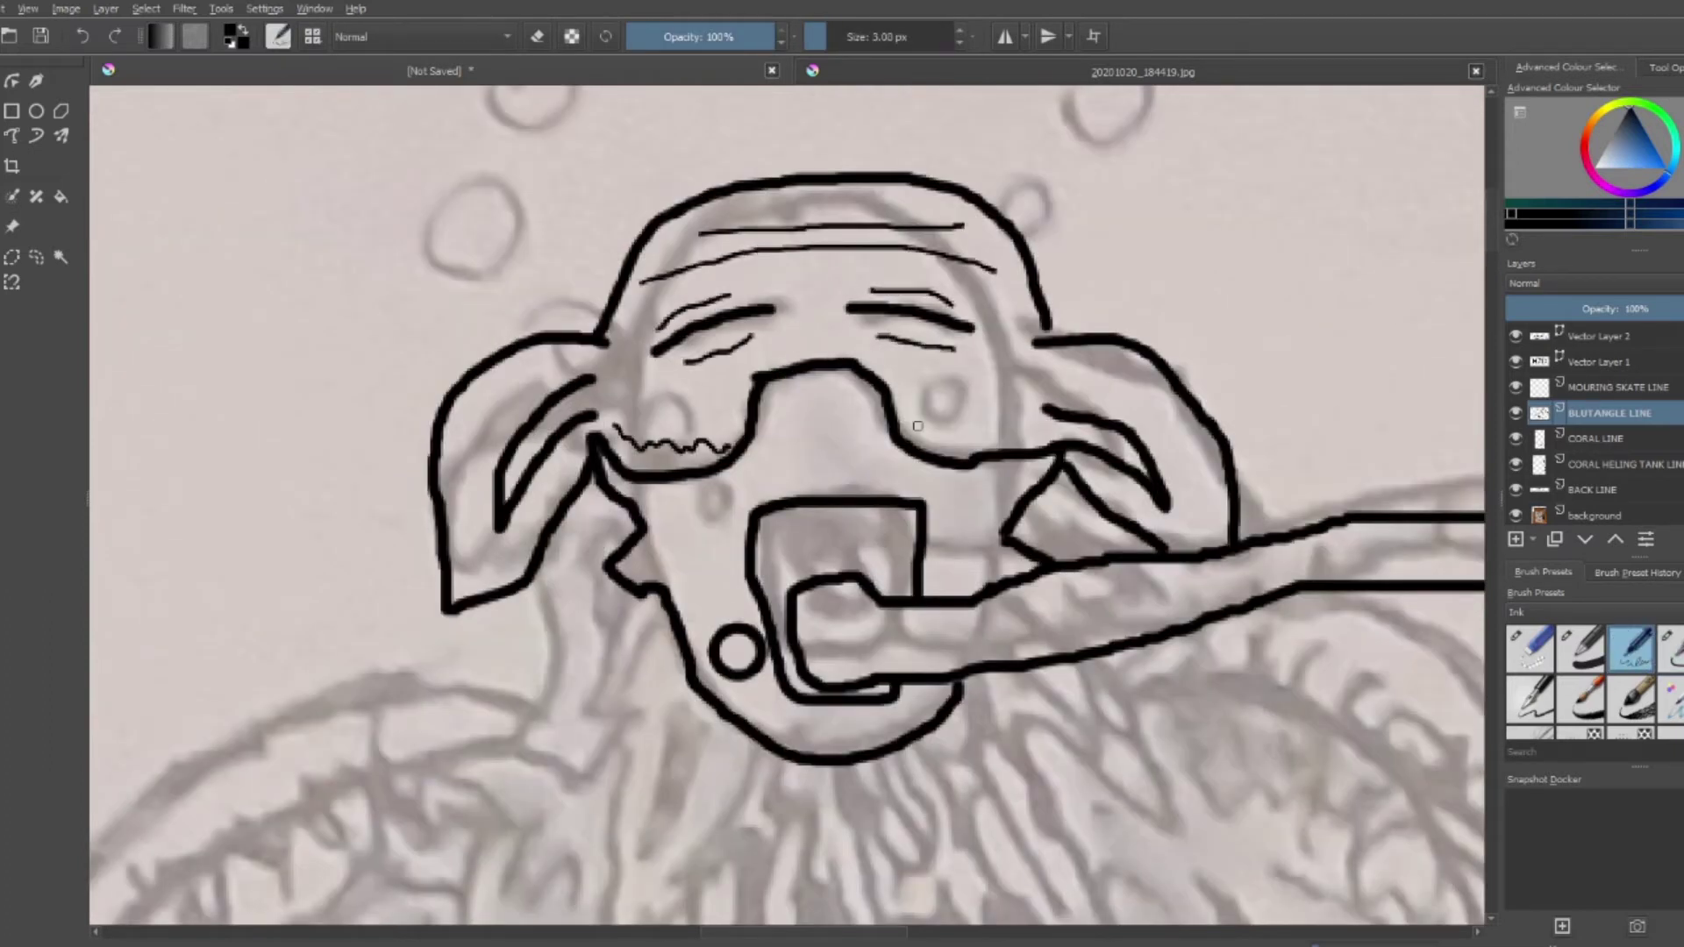
Ink the jagged beard, discarding stray strokes and redrawing its right side
left_click_drag(491, 329, 1035, 399)
left_click_drag(1148, 377, 1281, 903)
left_click_drag(1175, 561, 552, 614)
key("ctrl+z")
key("ctrl+z")
left_click_drag(1103, 87, 824, 636)
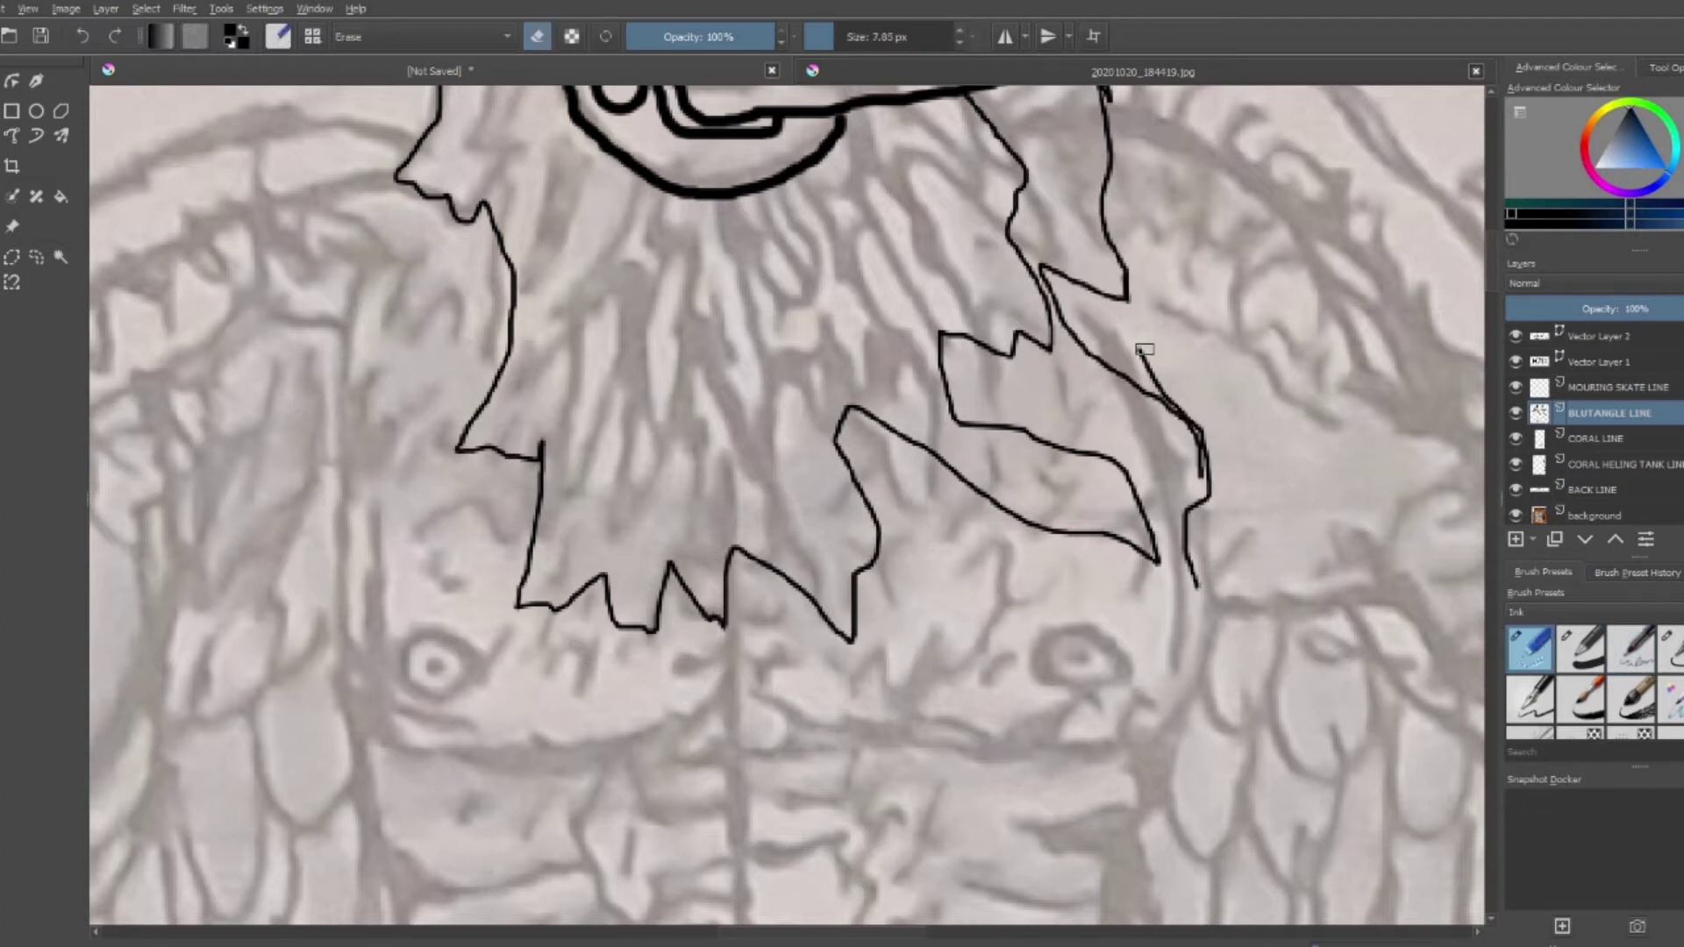
Trace the shoulder line, arm and curve under the chest
key("minus")
scroll("up", 3)
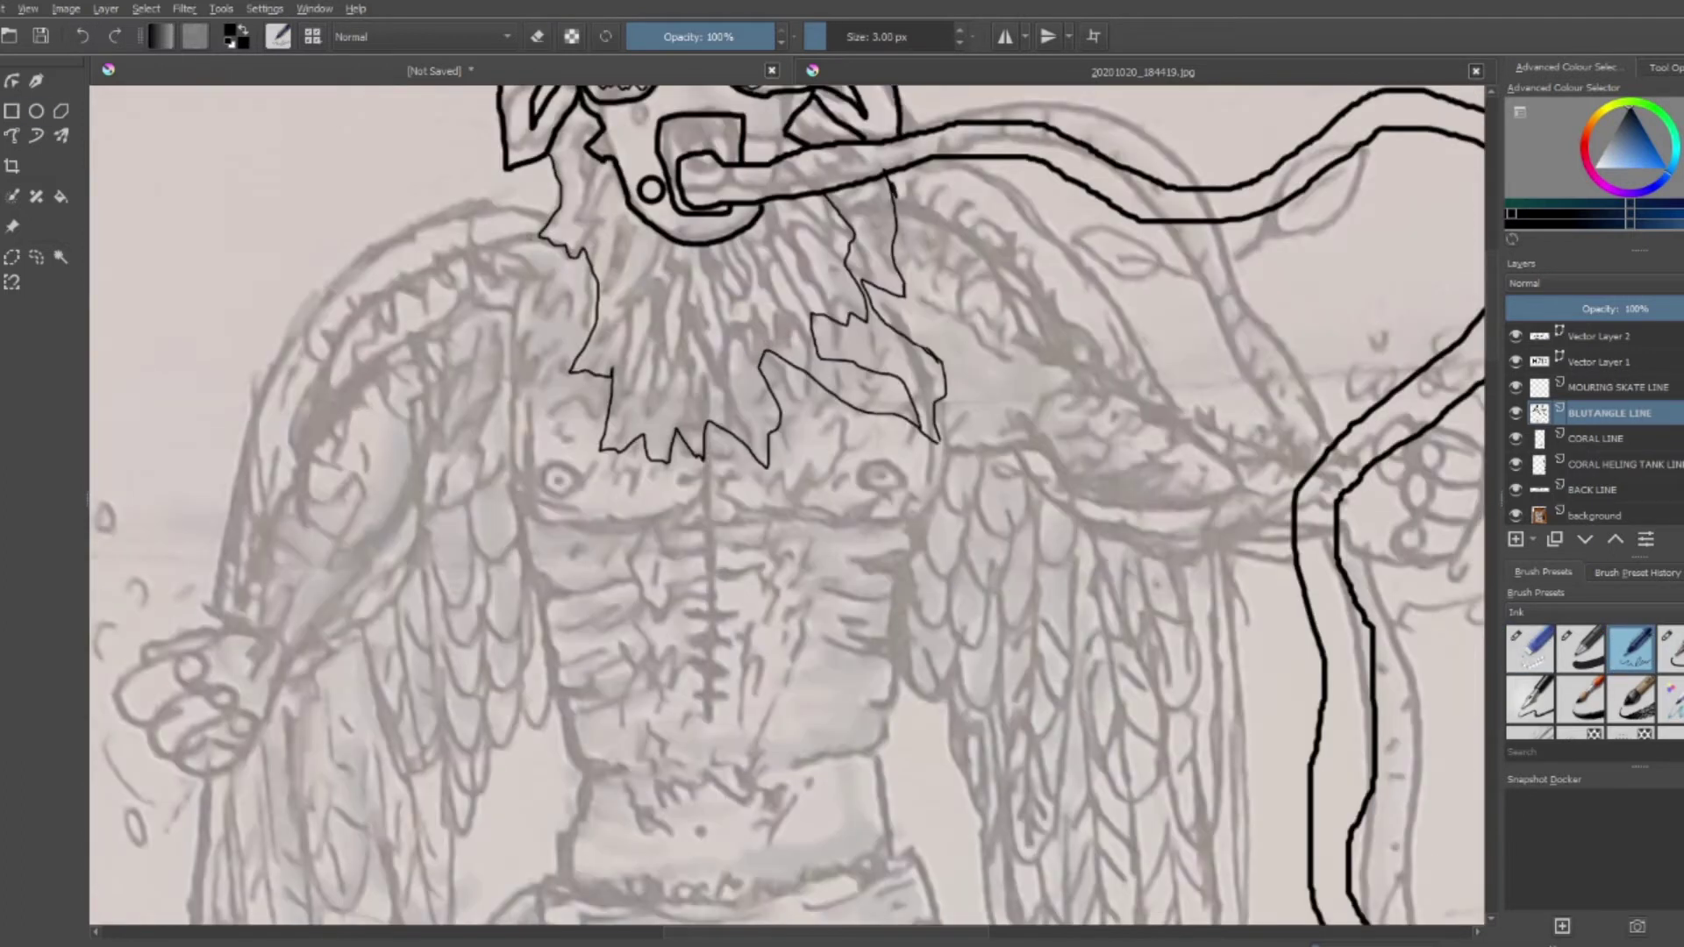
left_click_drag(458, 255, 283, 509)
left_click(85, 39)
left_click_drag(267, 714, 954, 419)
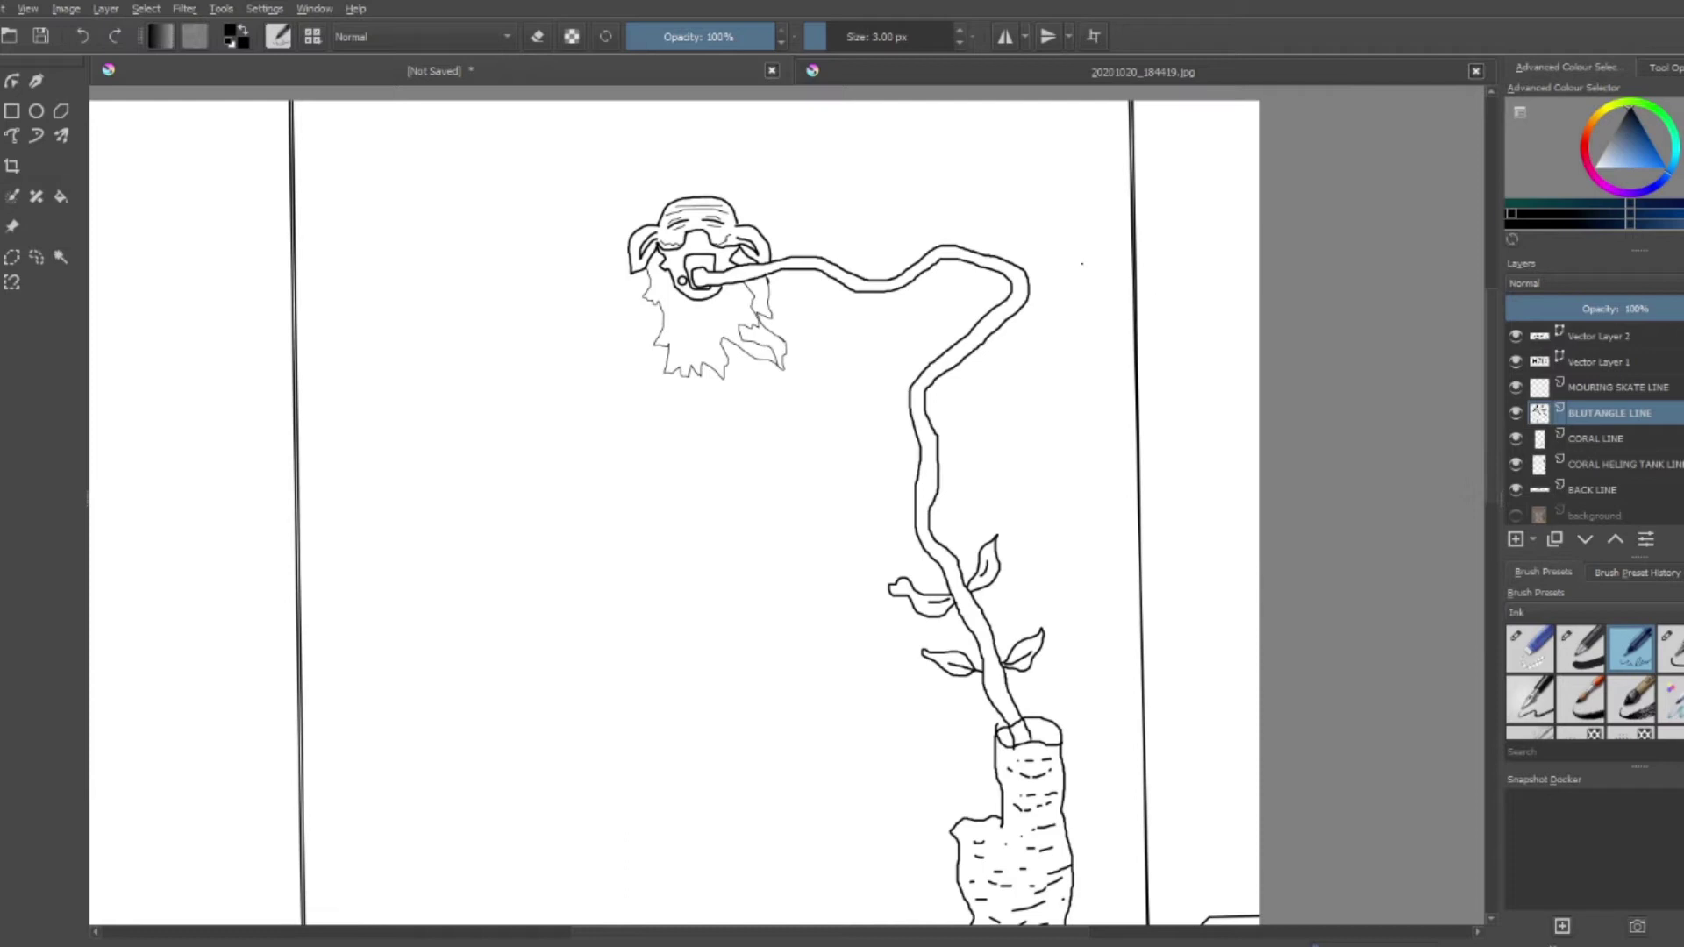
Close the 20201020_184419.jpg reference and ink the beard edge and chest outline
left_click(1476, 71)
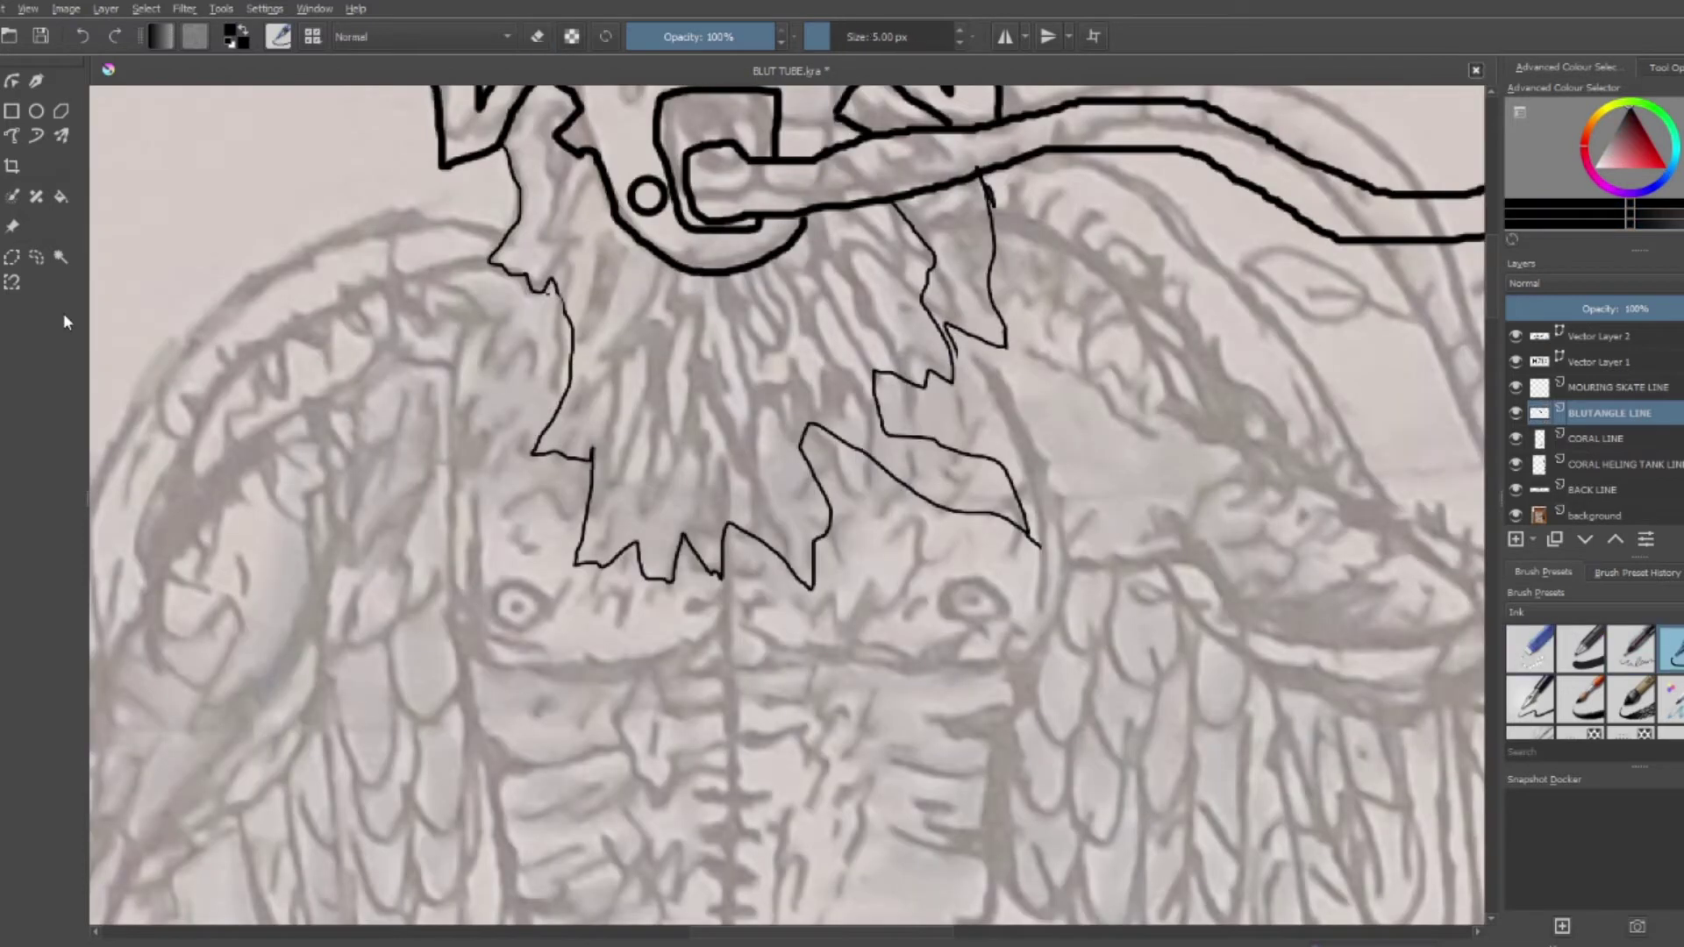
left_click_drag(747, 201, 1105, 404)
left_click_drag(1236, 303, 1263, 408)
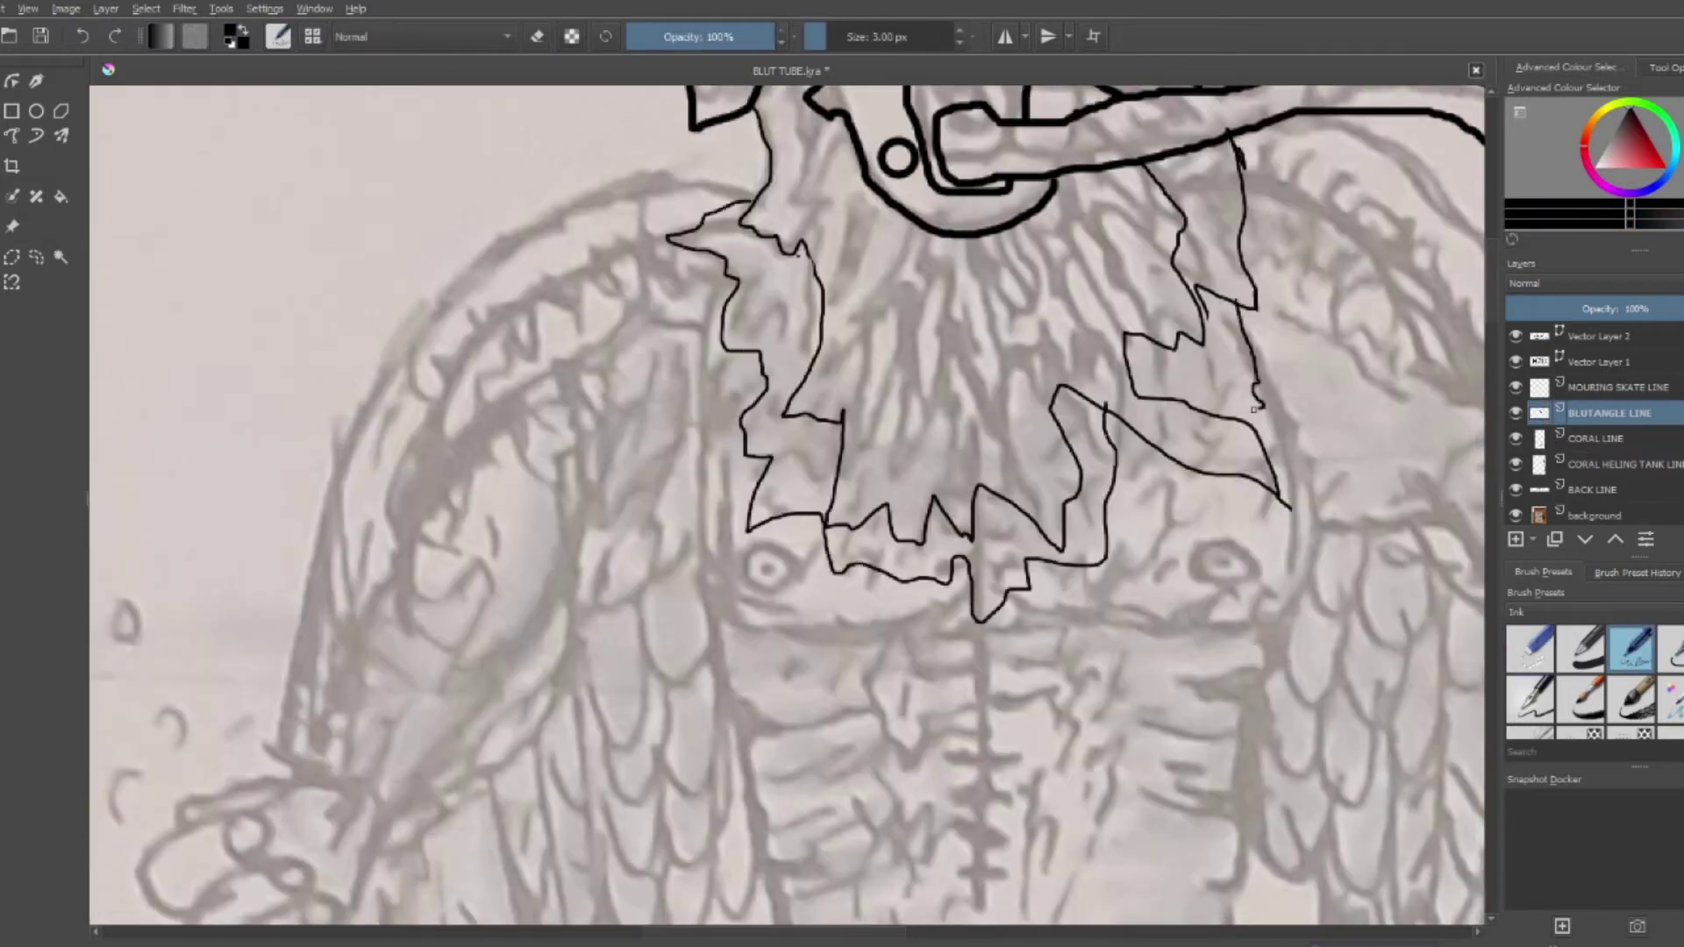
left_click(1671, 647)
left_click_drag(719, 259, 412, 624)
Ink shoulder, upper arm and torso strokes, then undo the latest ones
left_click_drag(612, 456, 504, 676)
left_click_drag(709, 517, 649, 579)
left_click_drag(649, 579, 771, 921)
left_click_drag(386, 579, 333, 737)
left_click_drag(527, 671, 465, 750)
scroll("down", 3)
key("ctrl+z")
key("ctrl+z")
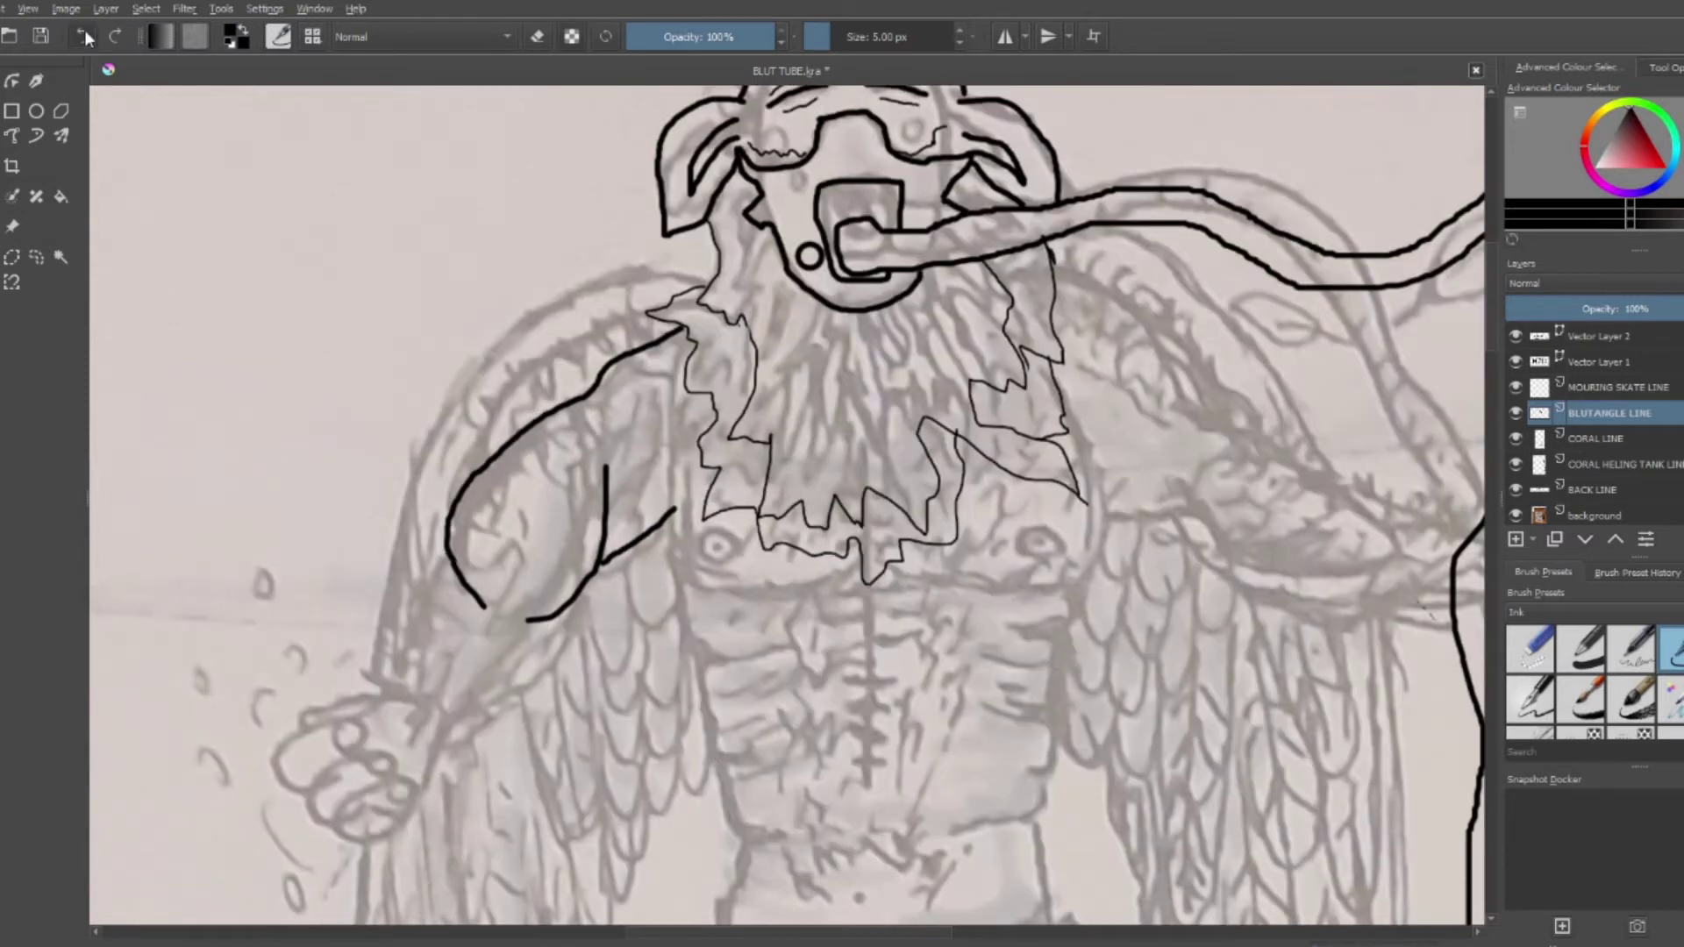
key("ctrl+z")
key("ctrl+z")
key("ctrl+z")
Ink the left arm, forearm and hand with its finger outlines
left_click_drag(668, 505, 577, 566)
left_click_drag(593, 567, 499, 622)
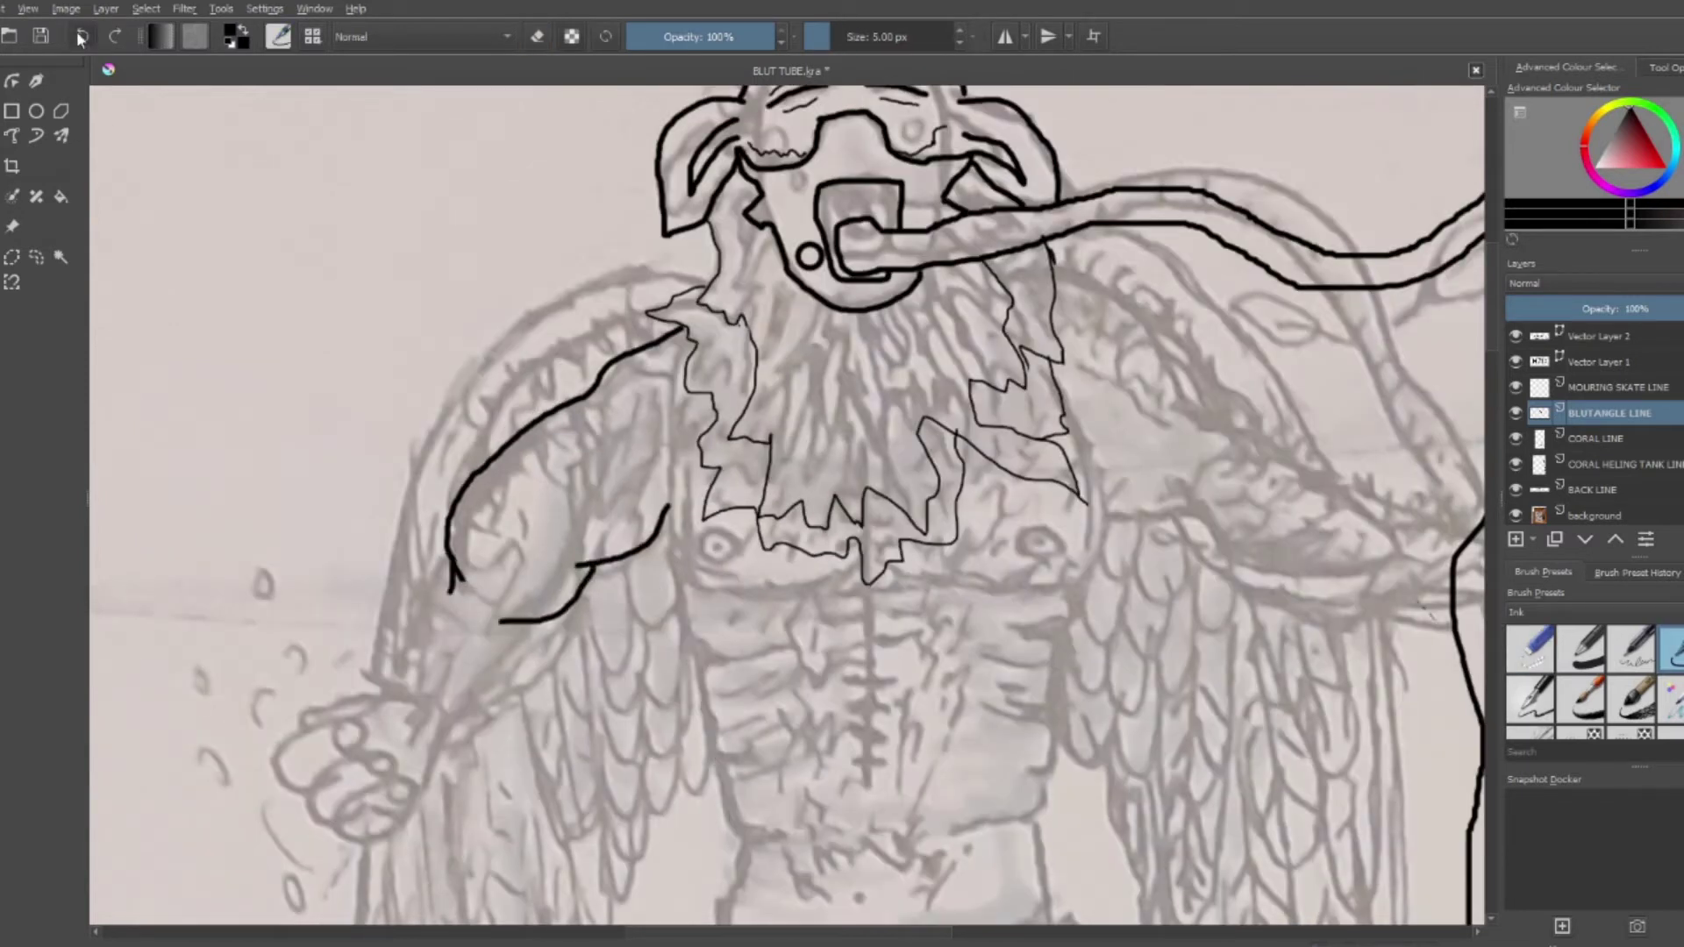
left_click_drag(444, 558, 385, 719)
left_click_drag(544, 626, 404, 816)
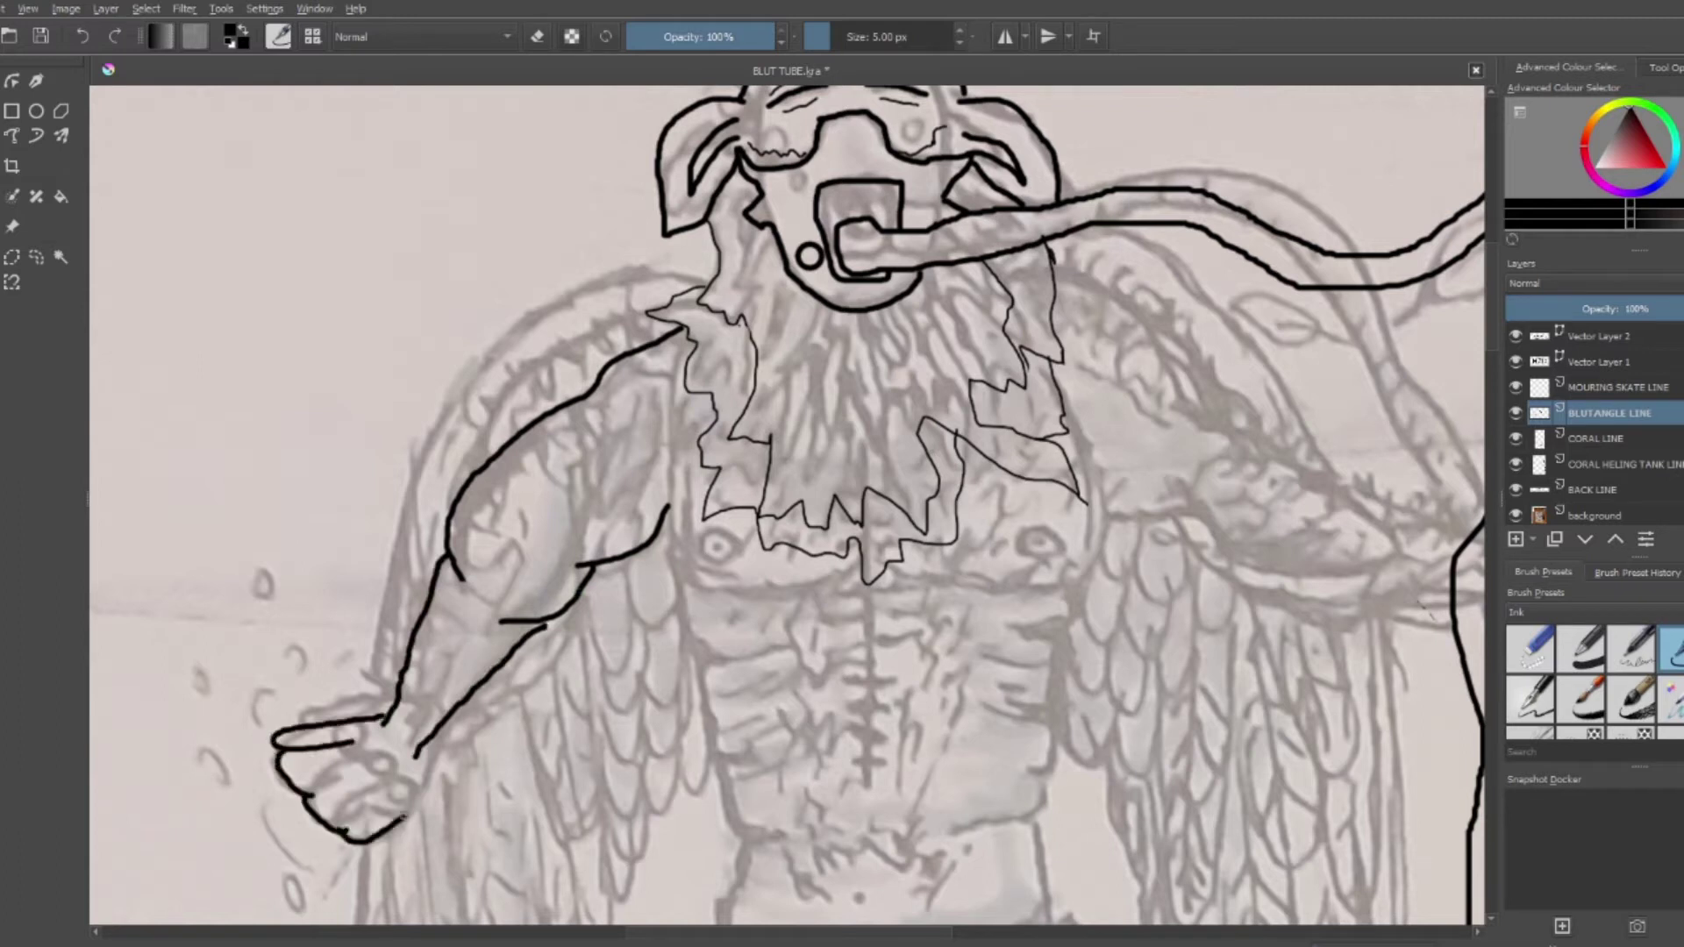
left_click_drag(418, 756, 403, 816)
left_click_drag(353, 743, 309, 794)
left_click_drag(311, 796, 342, 830)
Ink the opposite chest, right shoulder, lower chest and clenched fist gripping the tube
left_click_drag(597, 682, 168, 682)
left_click_drag(618, 303, 1068, 519)
left_click_drag(649, 430, 273, 597)
left_click_drag(237, 464, 267, 596)
left_click_drag(677, 518, 1176, 545)
With the thinner 3 px brush, ink three fingernails on the fist, then restore the ink brush
key("/")
scroll("up", 3)
left_click_drag(1128, 601, 1123, 609)
left_click_drag(1195, 376, 1215, 375)
left_click_drag(1263, 167, 1263, 163)
key("/")
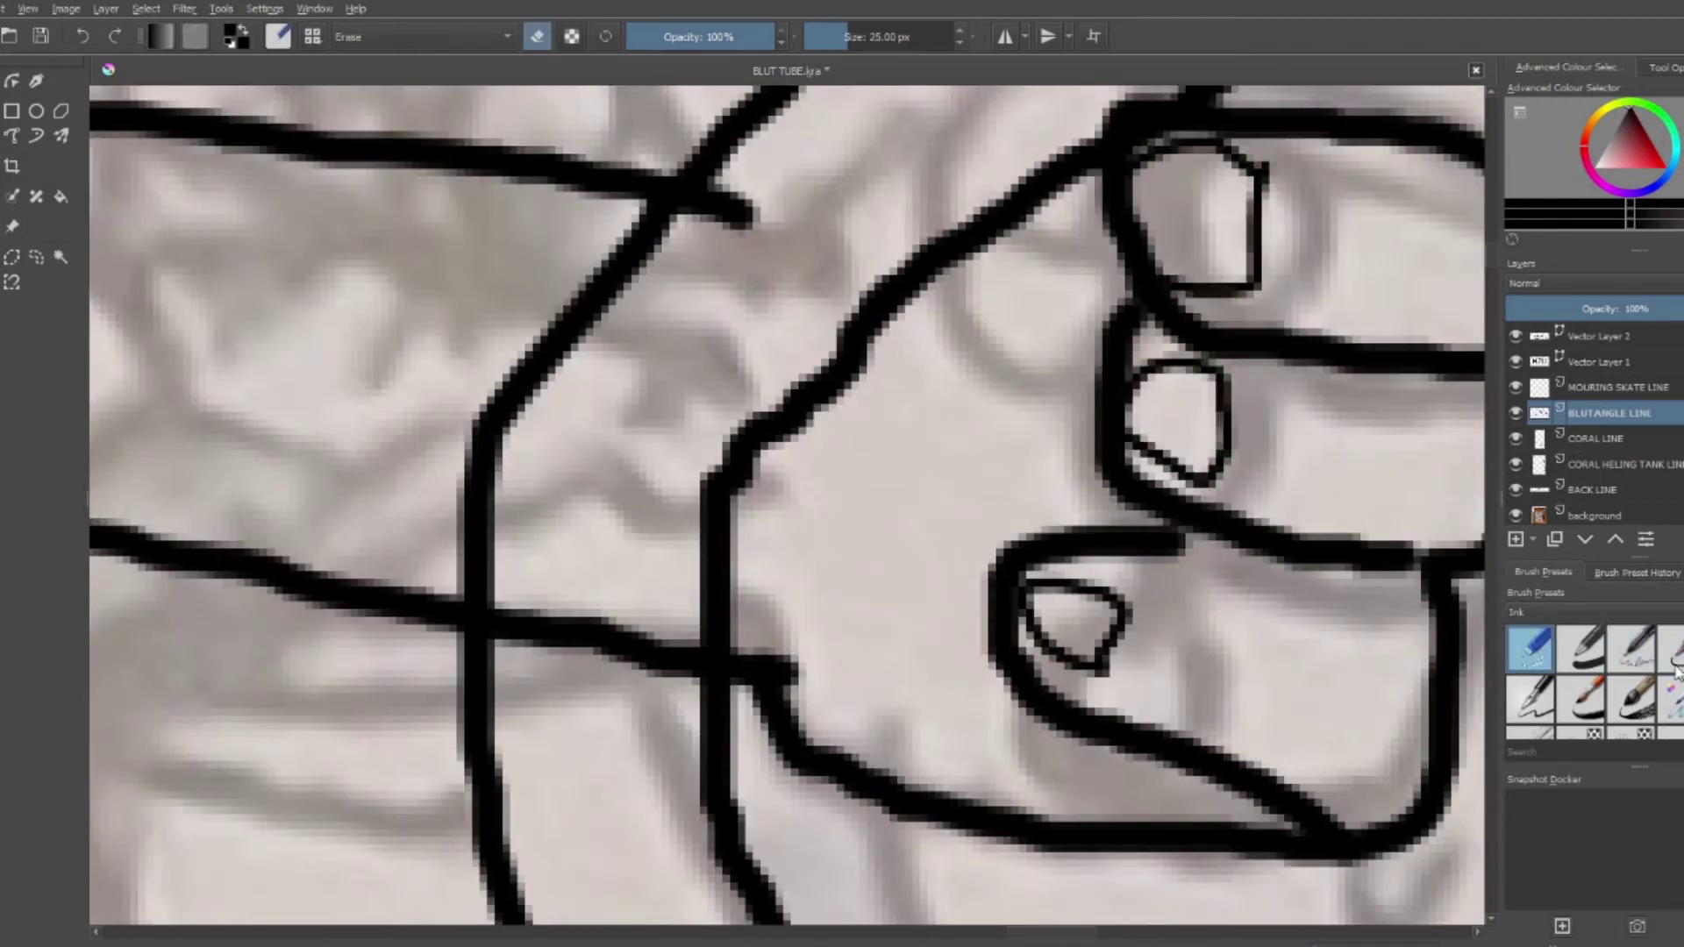
scroll("down", 3)
scroll("down", 3)
scroll("up", 3)
Ink the torso centre line and the shorts' waistband, sides and jagged hem
scroll("down", 3)
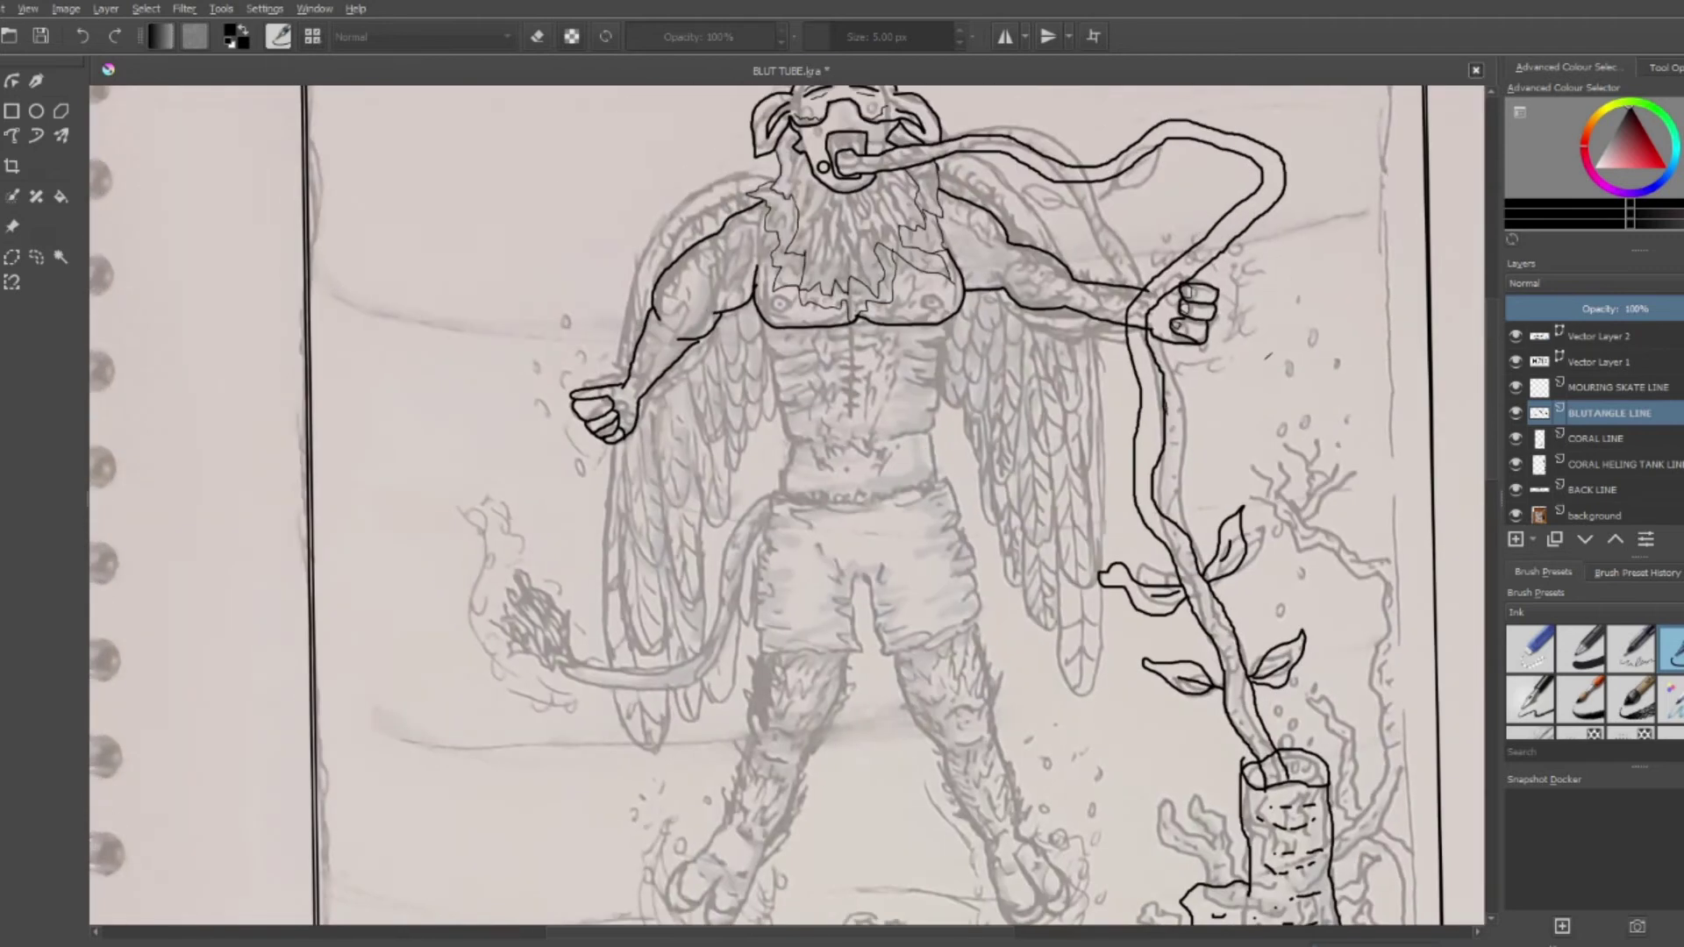
scroll("up", 3)
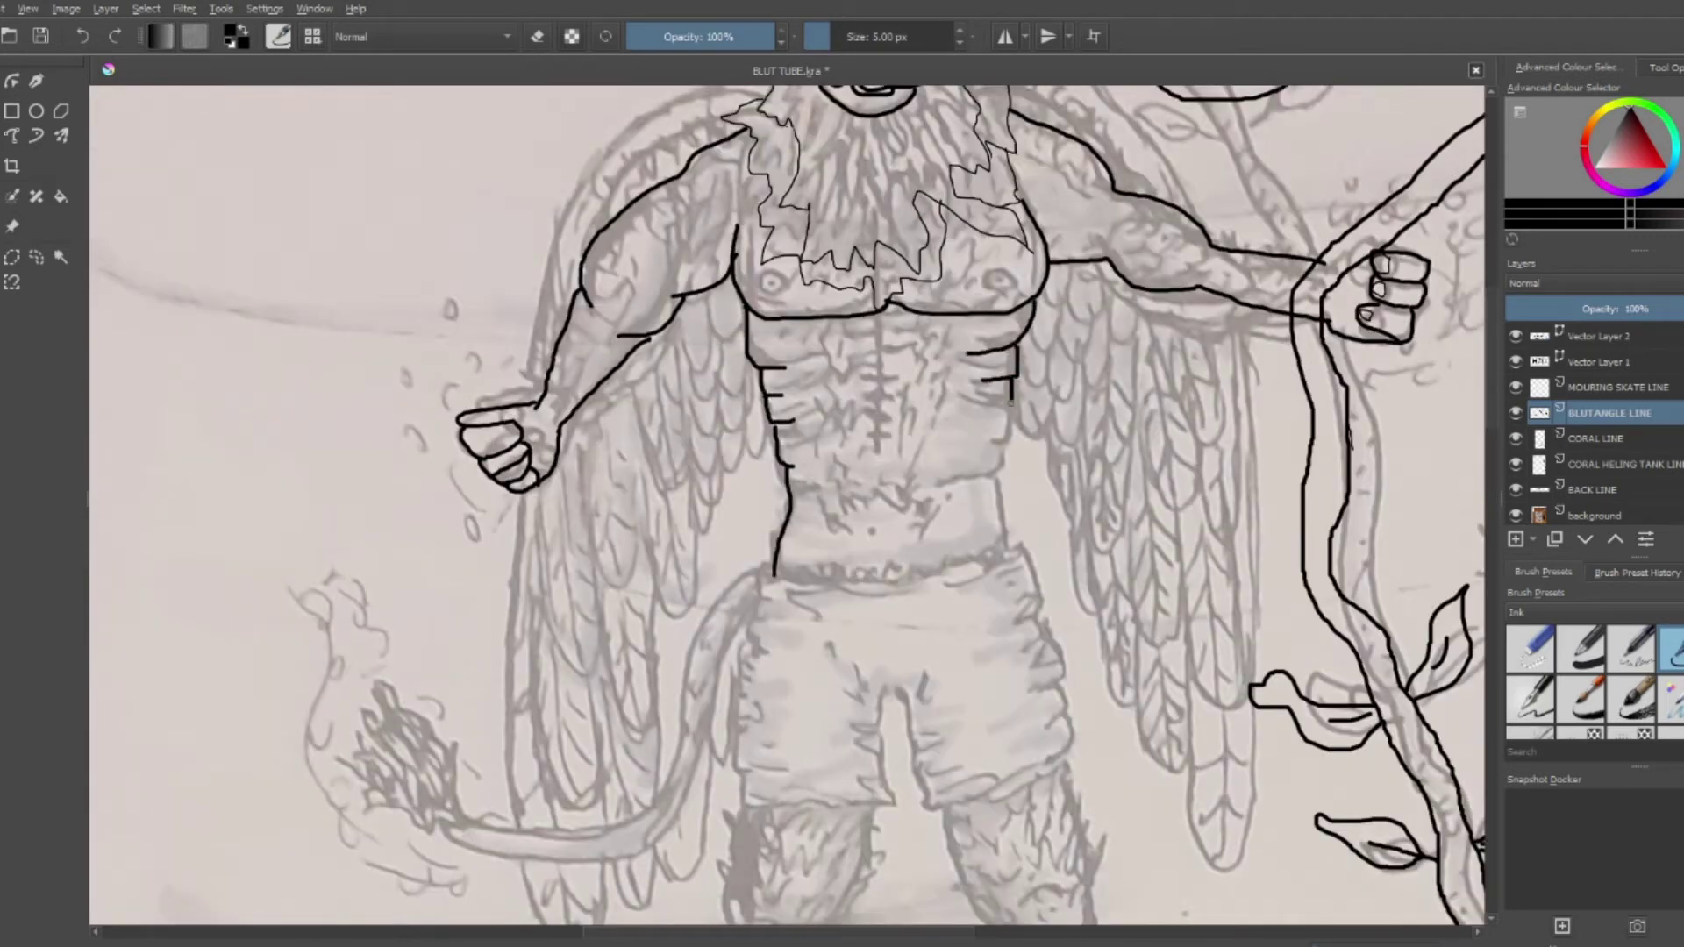
left_click_drag(880, 310, 883, 438)
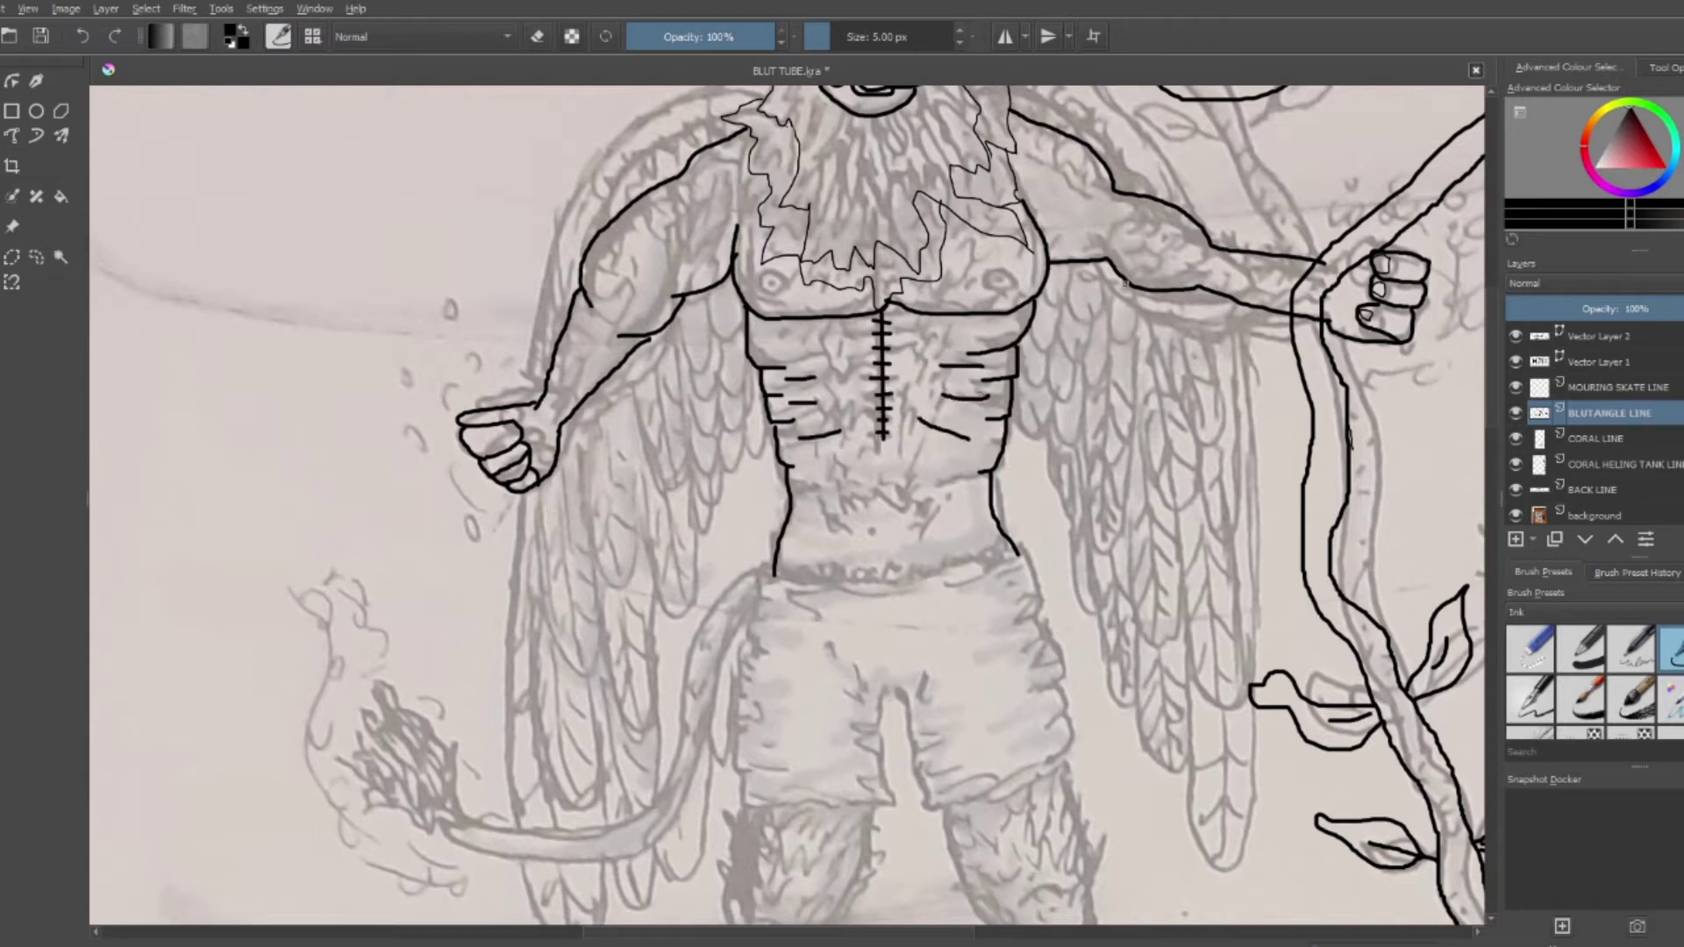
left_click_drag(774, 574, 882, 788)
left_click_drag(739, 778, 1033, 556)
Outline both sides of the left lower leg and extend the foot downward
scroll("down", 3)
left_click_drag(746, 367, 730, 456)
left_click_drag(877, 364, 838, 482)
left_click_drag(732, 454, 686, 624)
left_click_drag(837, 482, 735, 689)
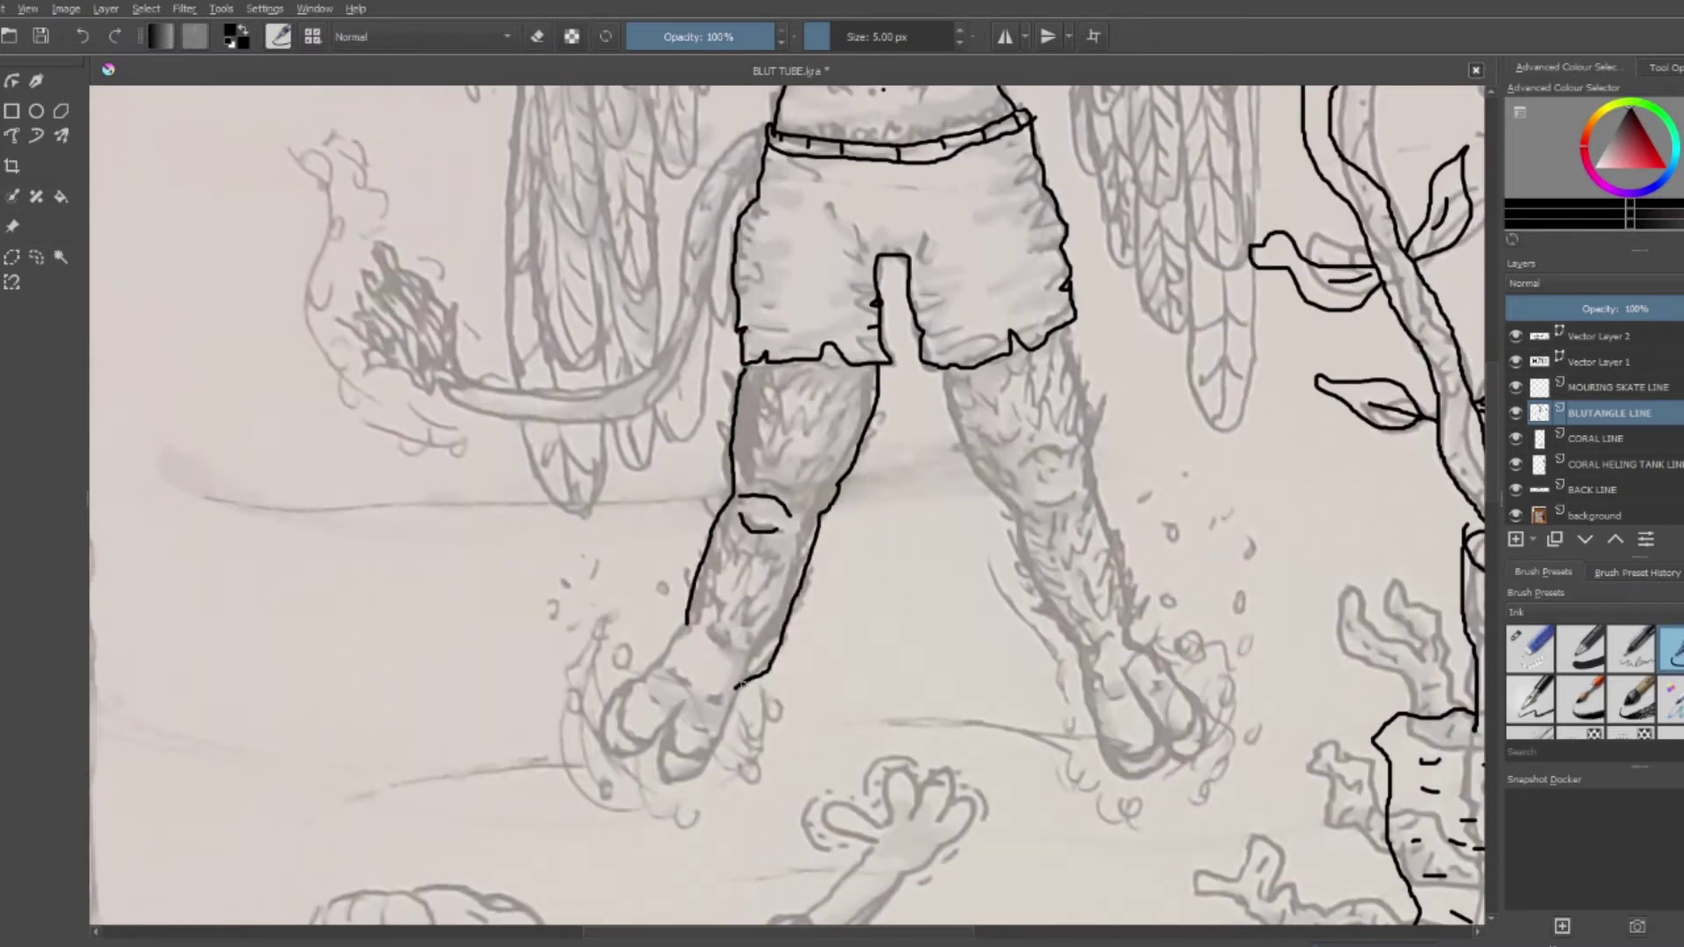
left_click_drag(675, 633, 640, 753)
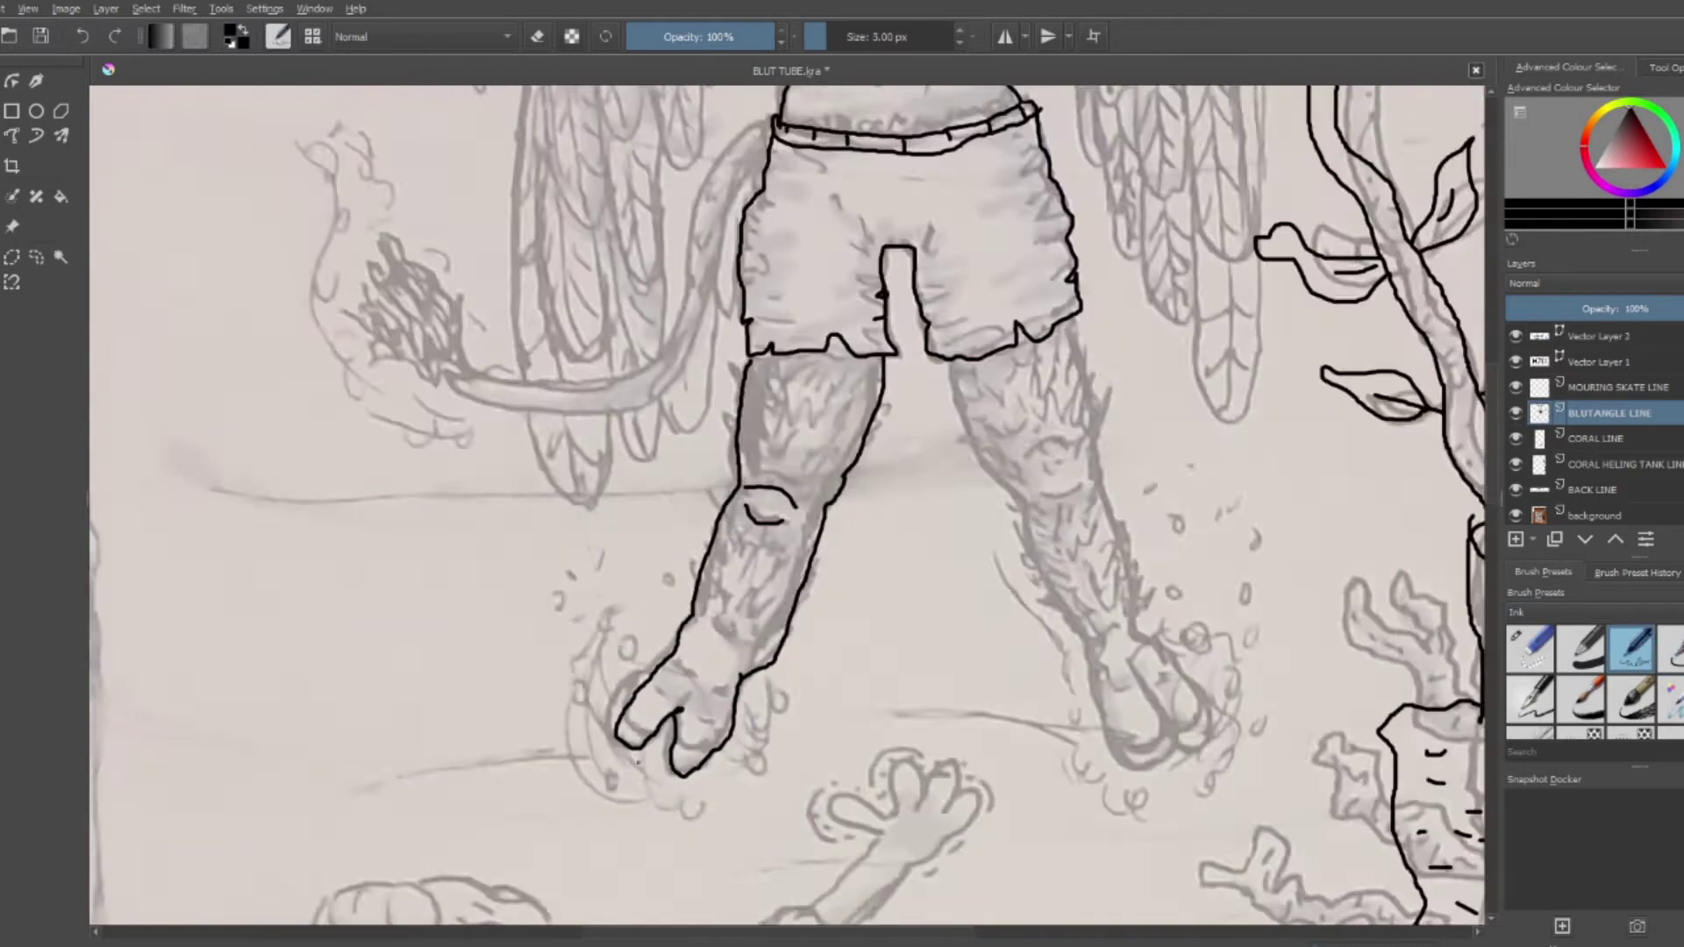
Add a toenail and wrinkle lines to the left foot and the right leg's outer edge
scroll("up", 3)
left_click_drag(605, 648, 645, 684)
left_click_drag(754, 743, 777, 753)
scroll("down", 3)
left_click_drag(789, 495, 851, 540)
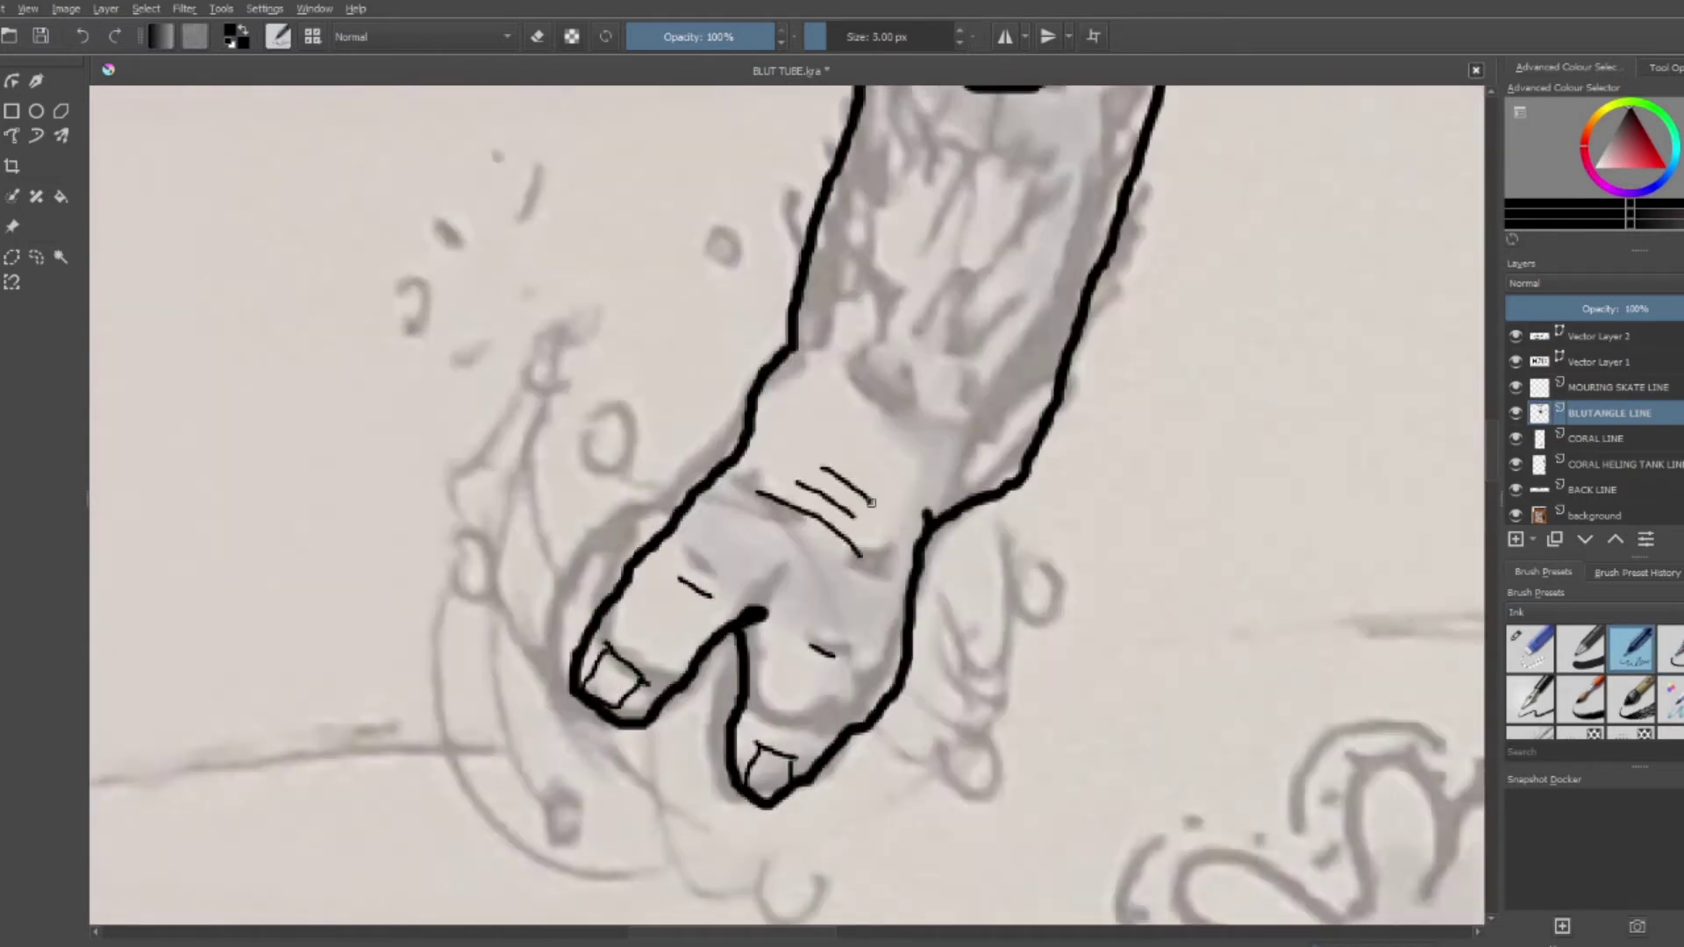
left_click_drag(842, 456, 868, 473)
scroll("down", 3)
With the thicker ink brush, outline the right leg, knee cap, foot and toes
key("/")
left_click_drag(583, 166, 790, 574)
left_click_drag(763, 92, 779, 263)
left_click_drag(709, 271, 773, 265)
left_click_drag(713, 332, 776, 294)
left_click_drag(779, 289, 943, 686)
left_click_drag(862, 621, 789, 577)
With the thin ink brush, finish the right foot with two toenails and wrinkle lines
scroll("up", 3)
key("/")
left_click_drag(893, 662, 943, 701)
left_click_drag(728, 688, 794, 746)
left_click_drag(756, 566, 792, 548)
left_click_drag(704, 524, 802, 487)
scroll("down", 3)
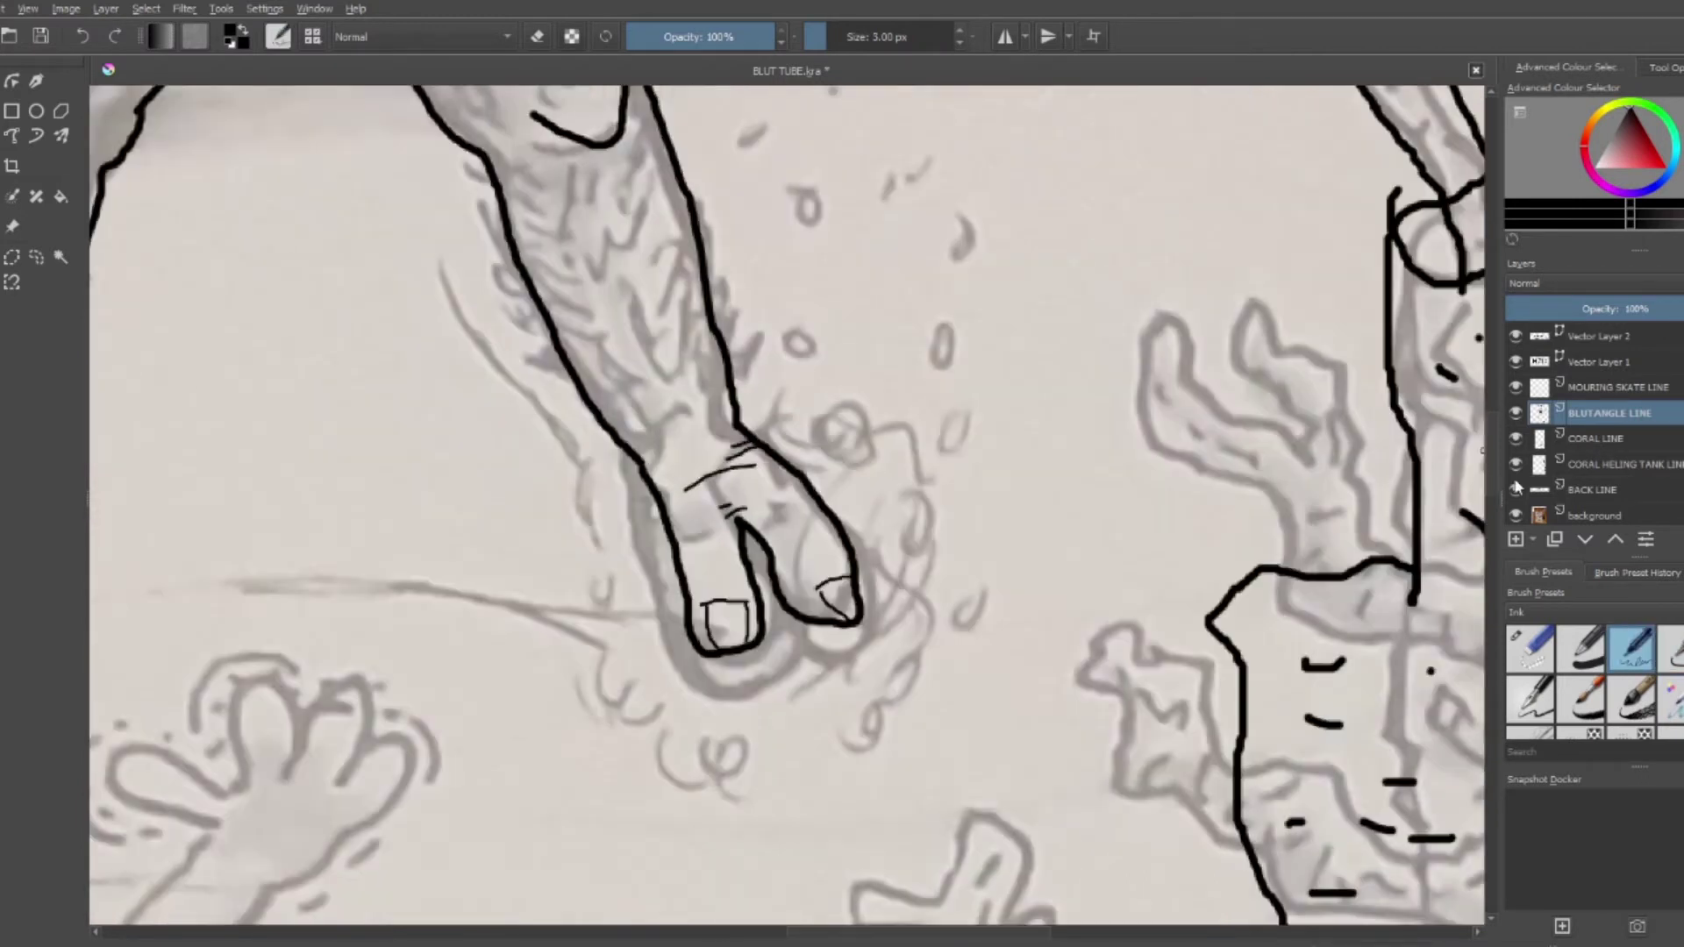
scroll("up", 3)
With the thicker brush, ink the tail's outer and inner lines and its tufted tip
key("/")
left_click_drag(964, 256, 913, 431)
left_click_drag(145, 428, 342, 776)
left_click_drag(263, 527, 211, 728)
left_click_drag(289, 605, 324, 724)
scroll("down", 3)
scroll("up", 3)
Ink the shoulder, outer arm edge and the left wing's outline down toward the tail
left_click_drag(666, 212, 588, 460)
left_click_drag(660, 220, 833, 139)
left_click_drag(590, 551, 586, 879)
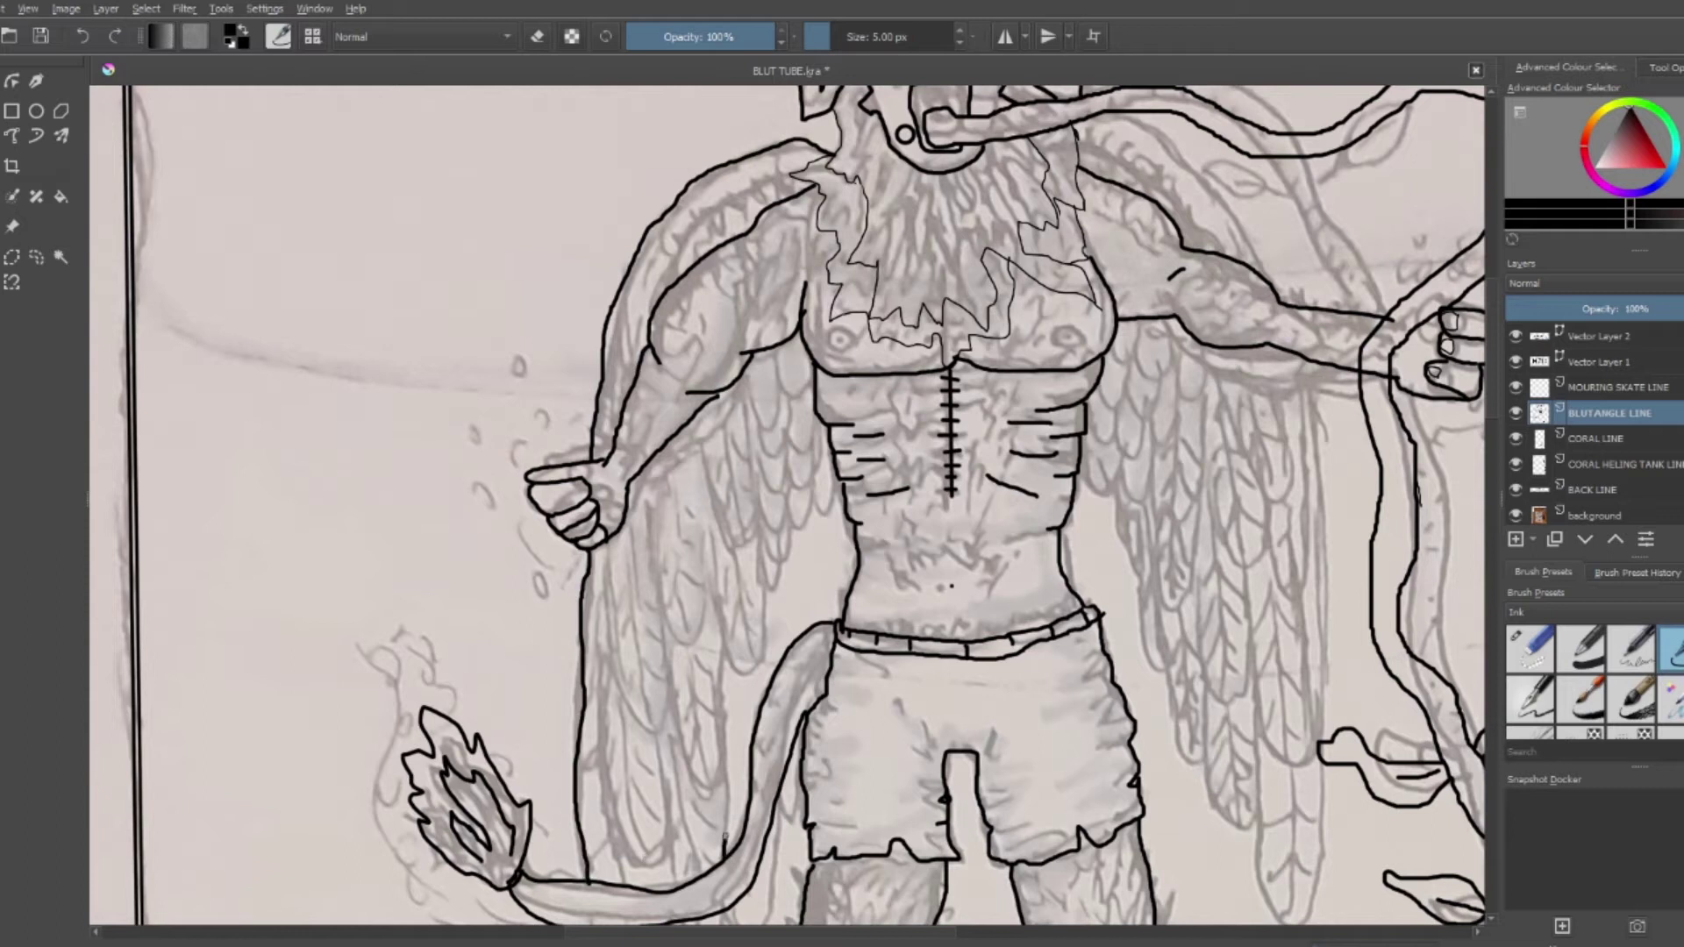
left_click_drag(724, 858, 793, 513)
left_click_drag(789, 171, 656, 298)
scroll("down", 3)
left_click_drag(593, 566, 728, 597)
Outline inner feather loops and draw feather lines inside the left wing
left_click_drag(597, 185, 653, 109)
left_click_drag(653, 359, 596, 204)
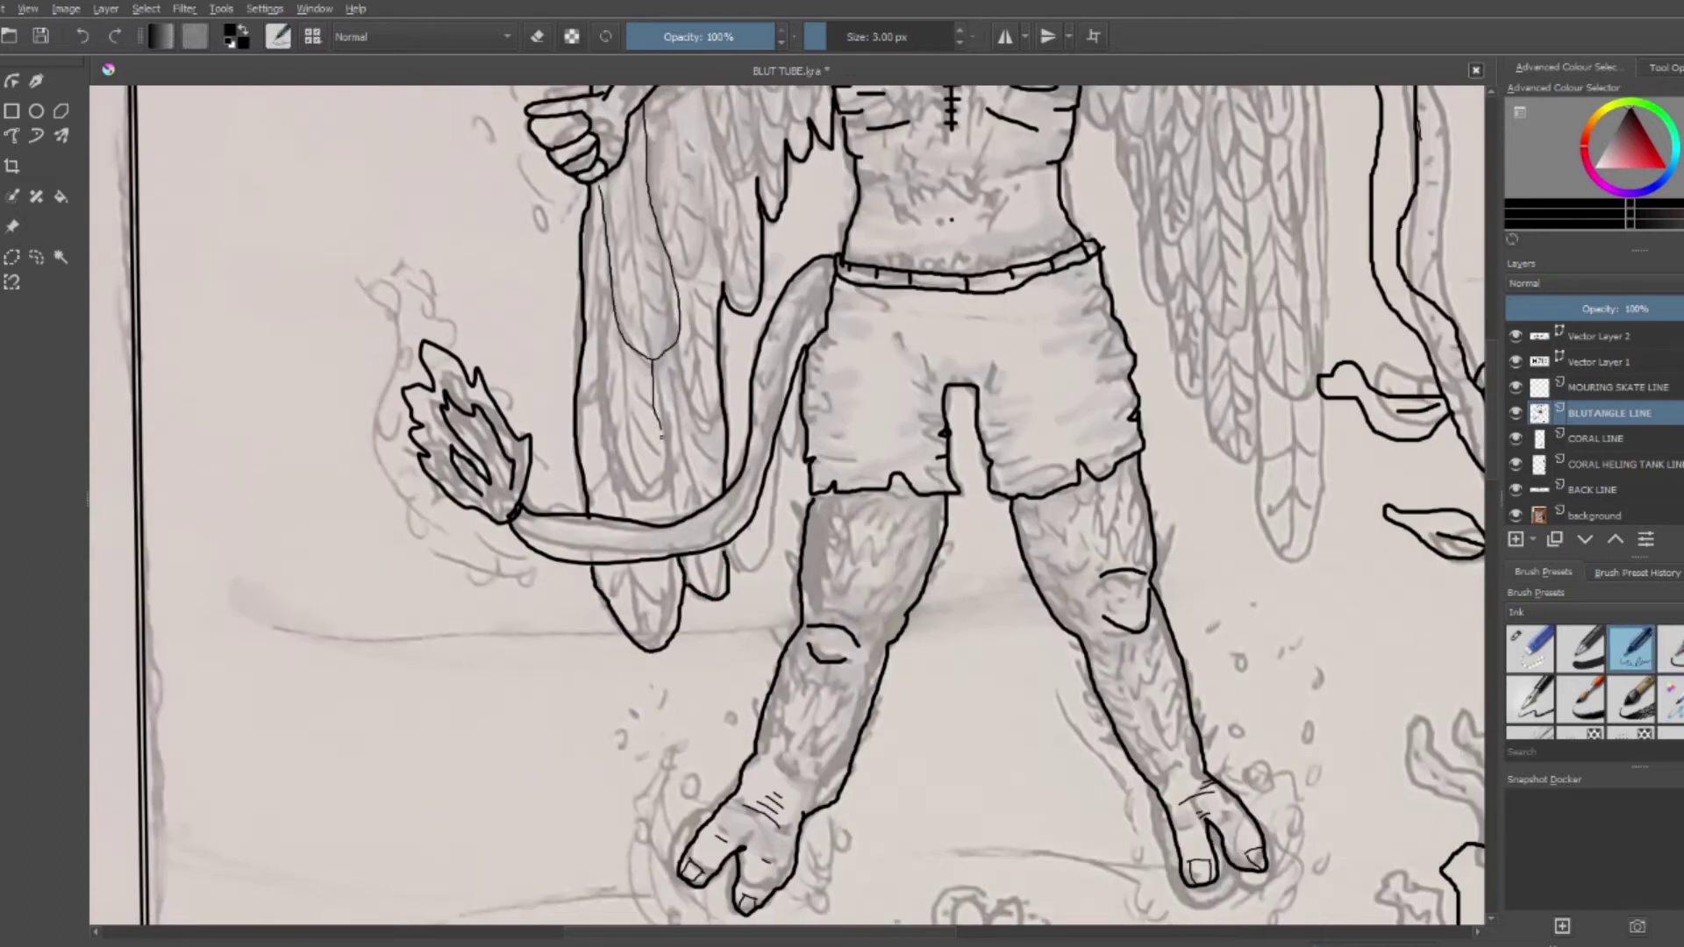
scroll("up", 3)
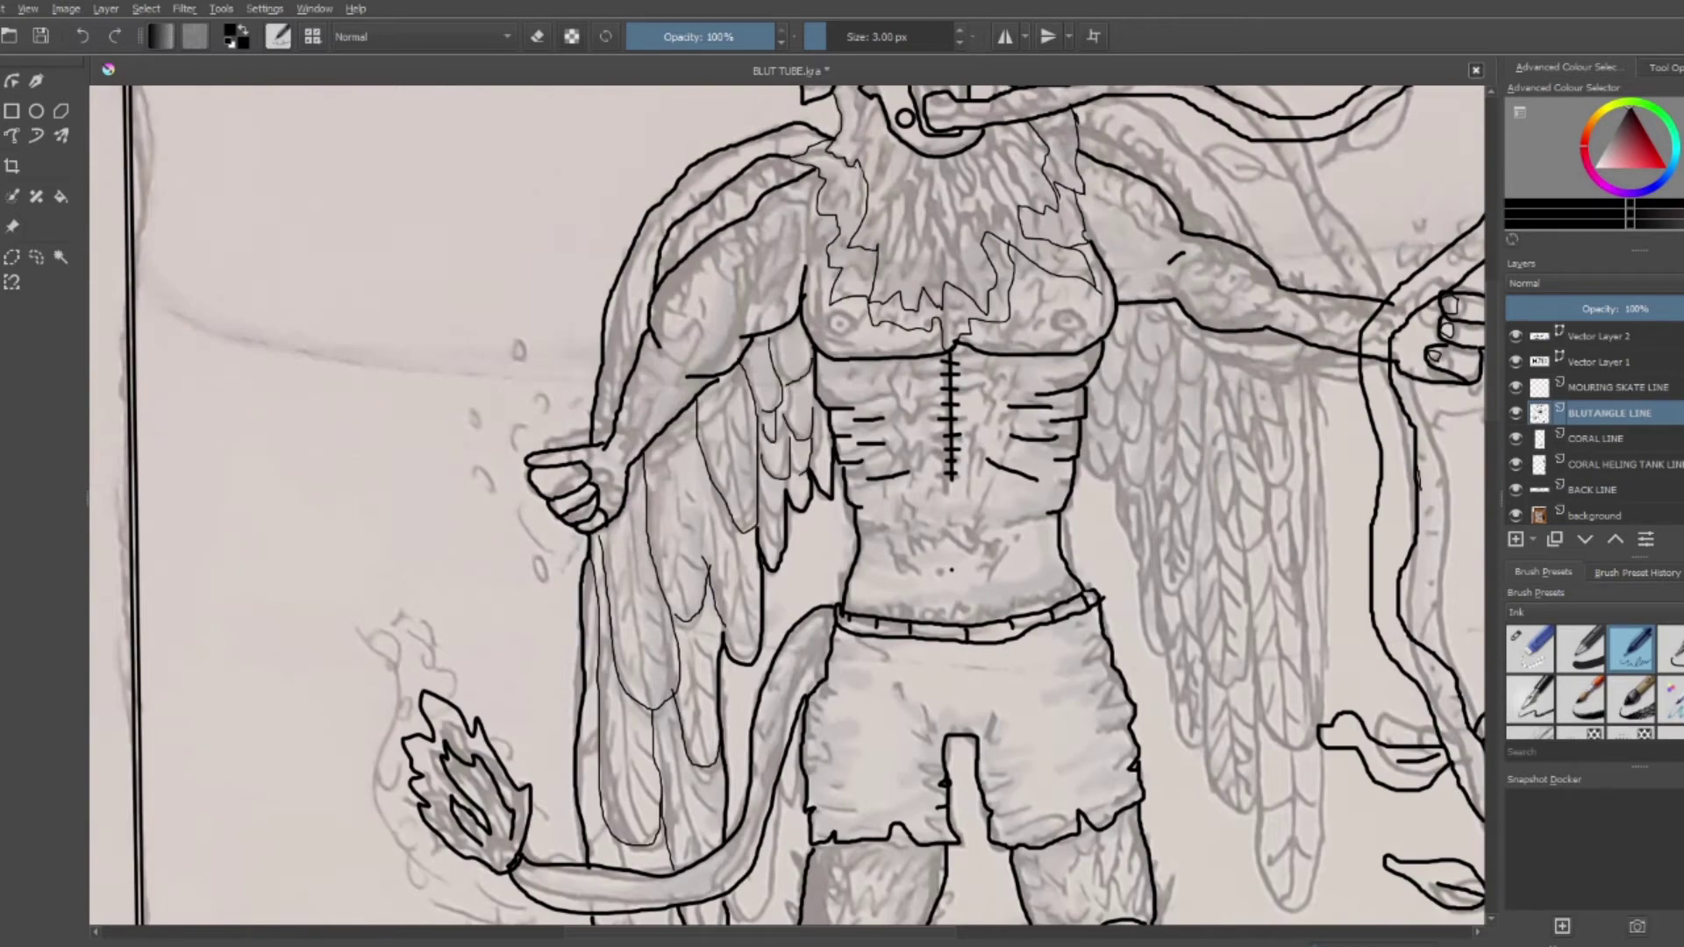
scroll("up", 3)
left_click_drag(613, 399, 605, 662)
left_click_drag(737, 636, 750, 838)
left_click_drag(596, 487, 561, 544)
left_click_drag(658, 526, 627, 583)
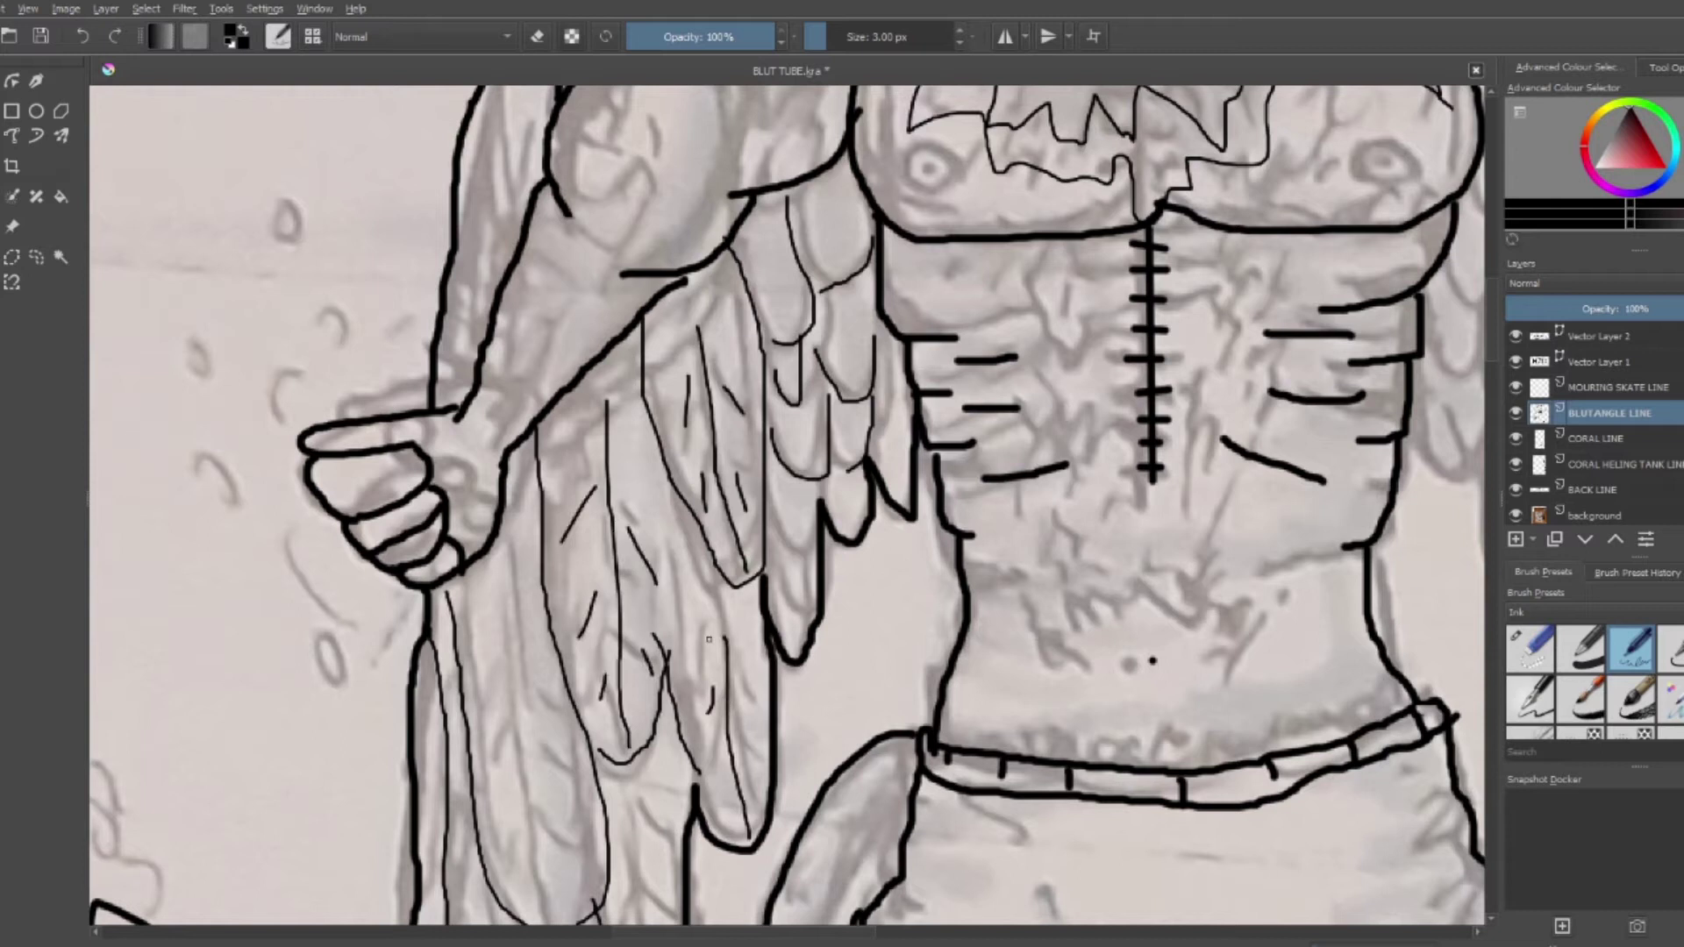
Add further feather strokes inside the wing
scroll("down", 3)
left_click_drag(497, 107, 568, 493)
left_click_drag(628, 346, 665, 614)
left_click_drag(488, 455, 519, 747)
left_click_drag(473, 500, 484, 620)
left_click_drag(523, 522, 587, 677)
scroll("down", 3)
left_click_drag(512, 333, 532, 479)
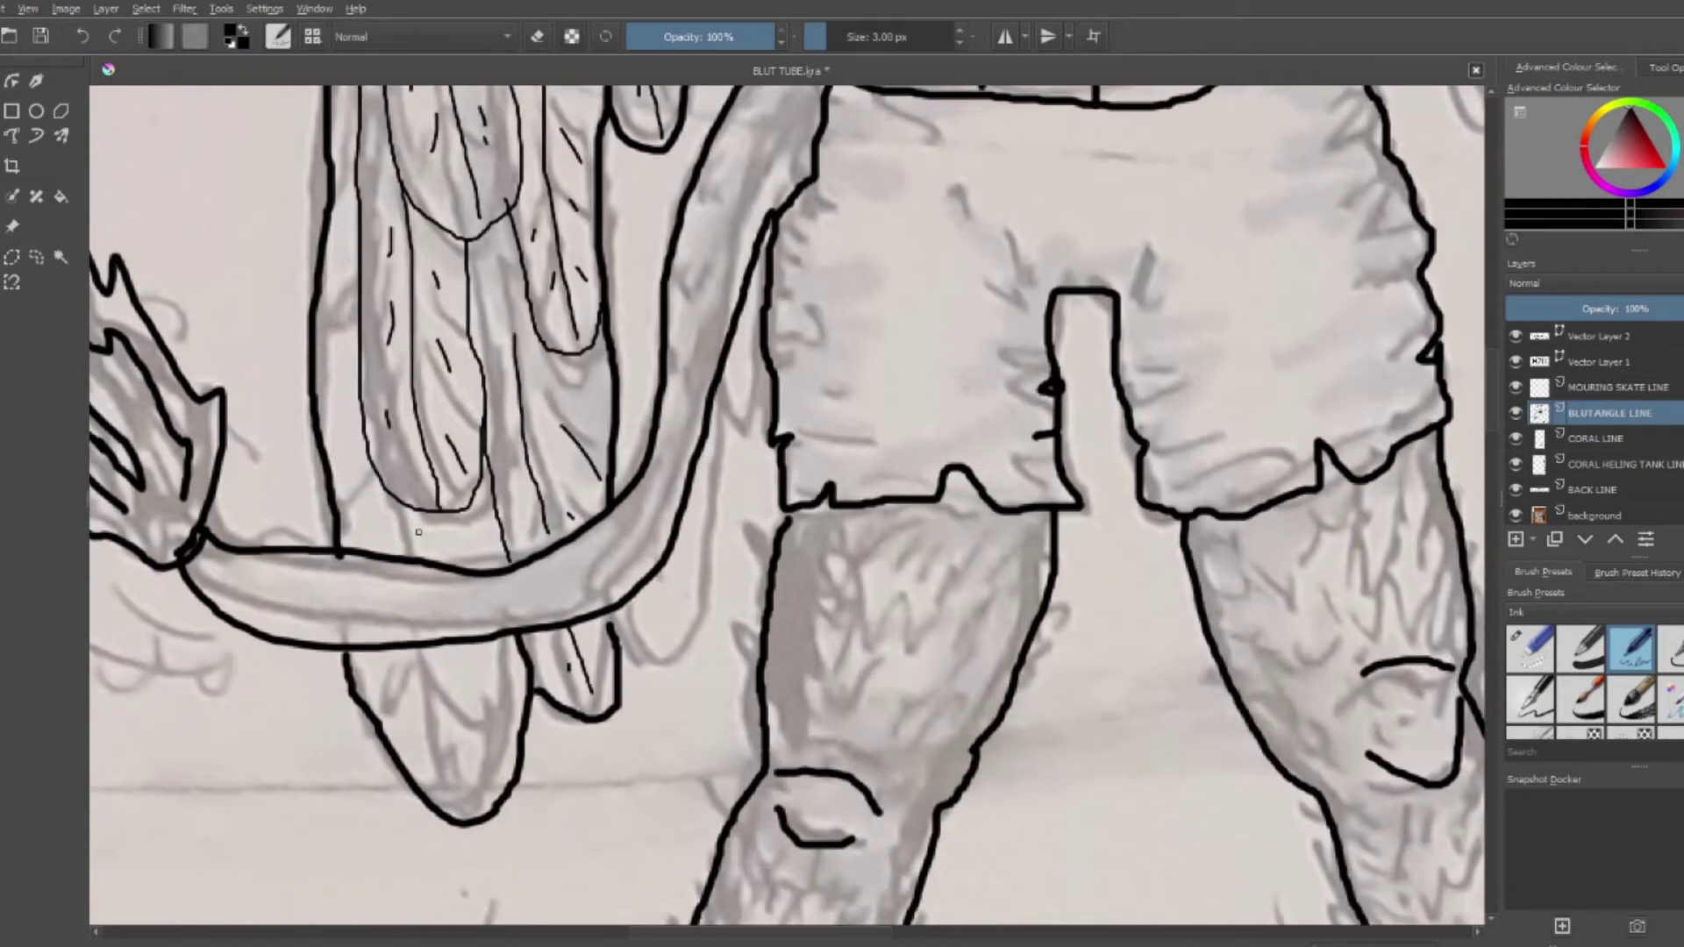
scroll("down", 3)
scroll("up", 3)
scroll("up", 3)
With the thicker brush, redraw a long wing line after undoing a misplaced one
left_click(1671, 649)
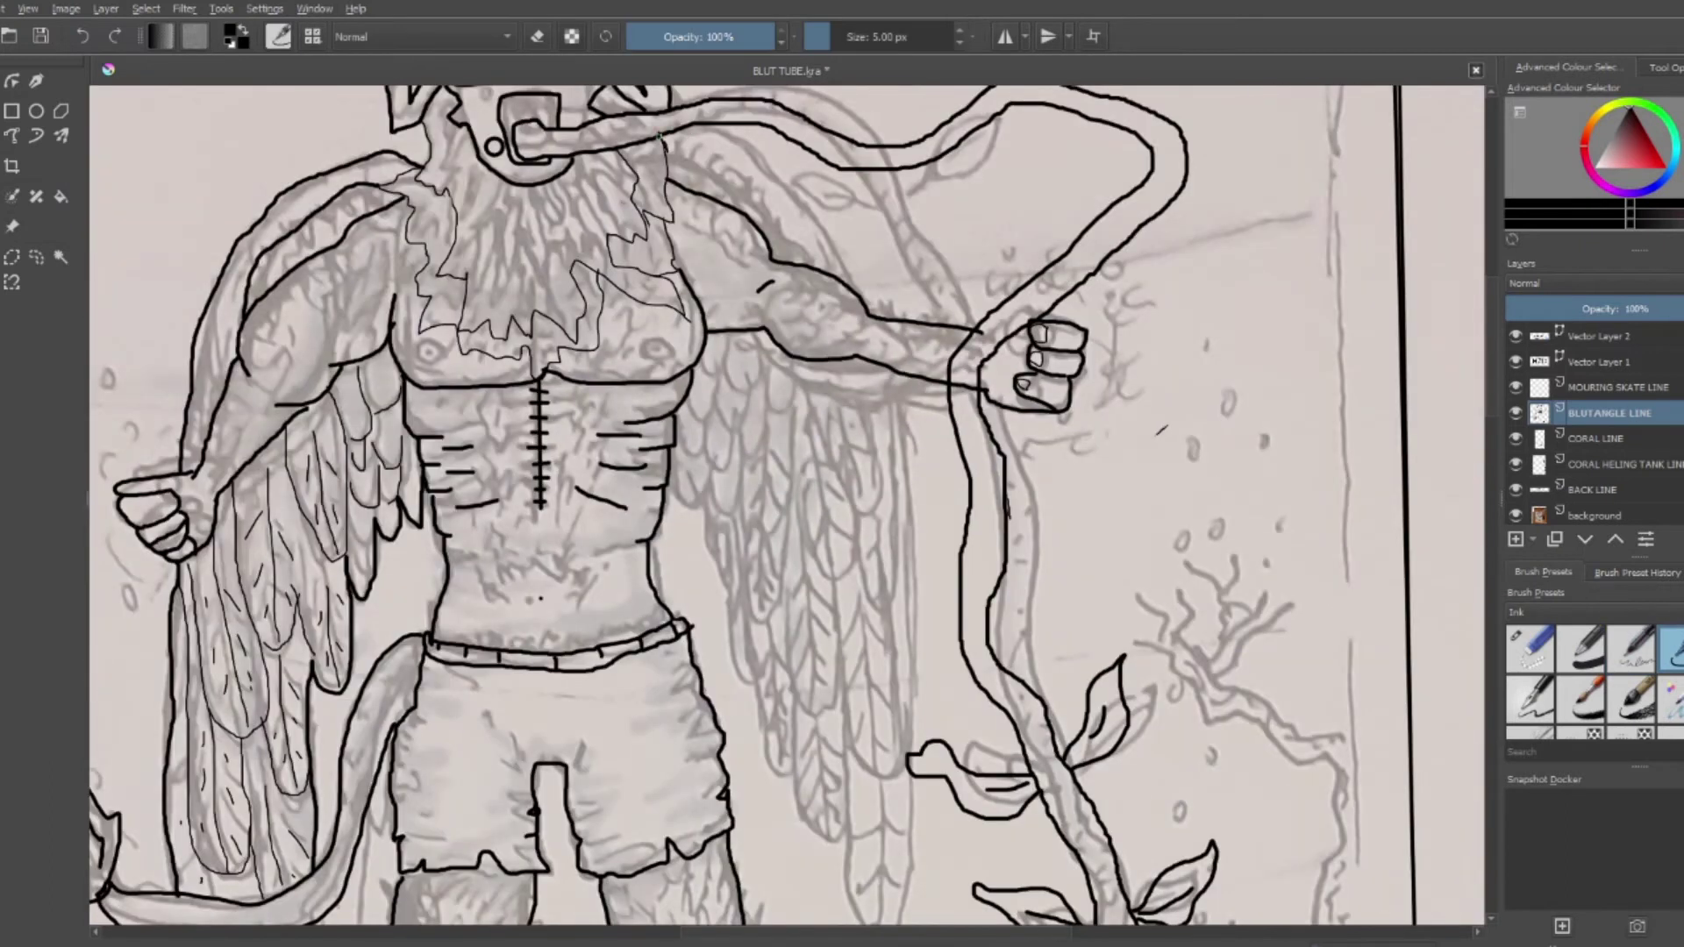
left_click_drag(903, 373, 914, 756)
key("ctrl+z")
scroll("down", 3)
left_click_drag(914, 579, 671, 314)
With the thin brush, trace feather edges, vertical lines and short strokes in the right wing
left_click(1632, 649)
left_click_drag(794, 314, 843, 321)
left_click_drag(838, 419, 903, 598)
left_click_drag(780, 419, 830, 528)
left_click_drag(808, 432, 825, 647)
left_click_drag(873, 458, 888, 752)
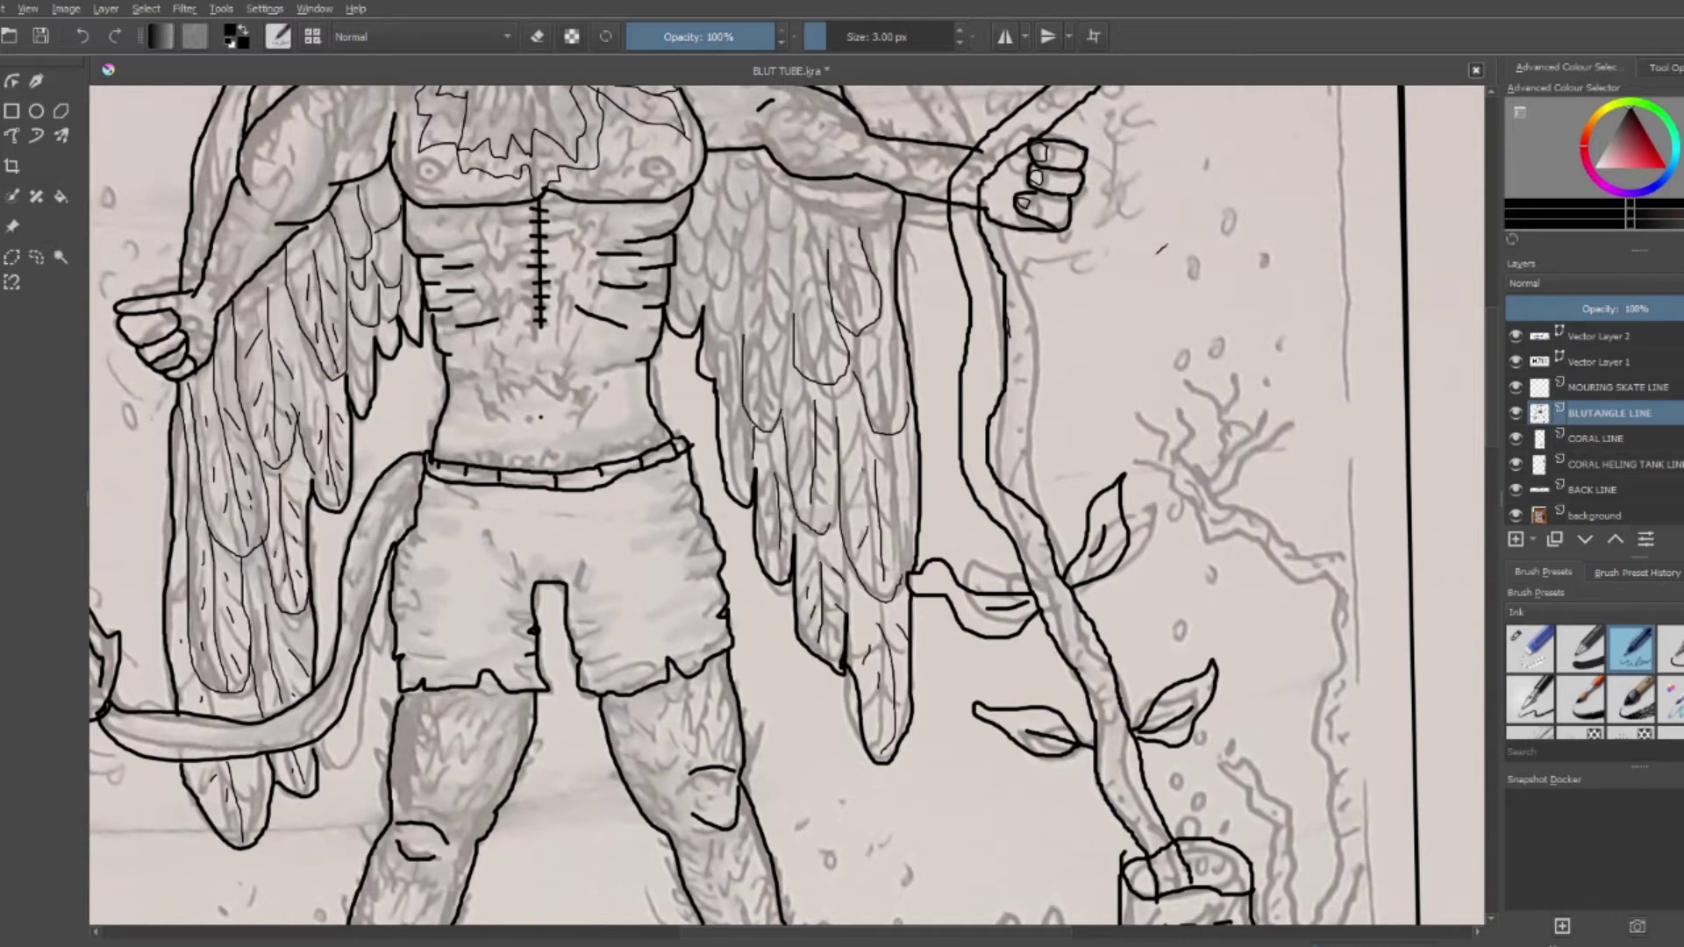
left_click_drag(708, 223, 682, 280)
left_click_drag(790, 245, 783, 295)
left_click_drag(744, 182, 779, 219)
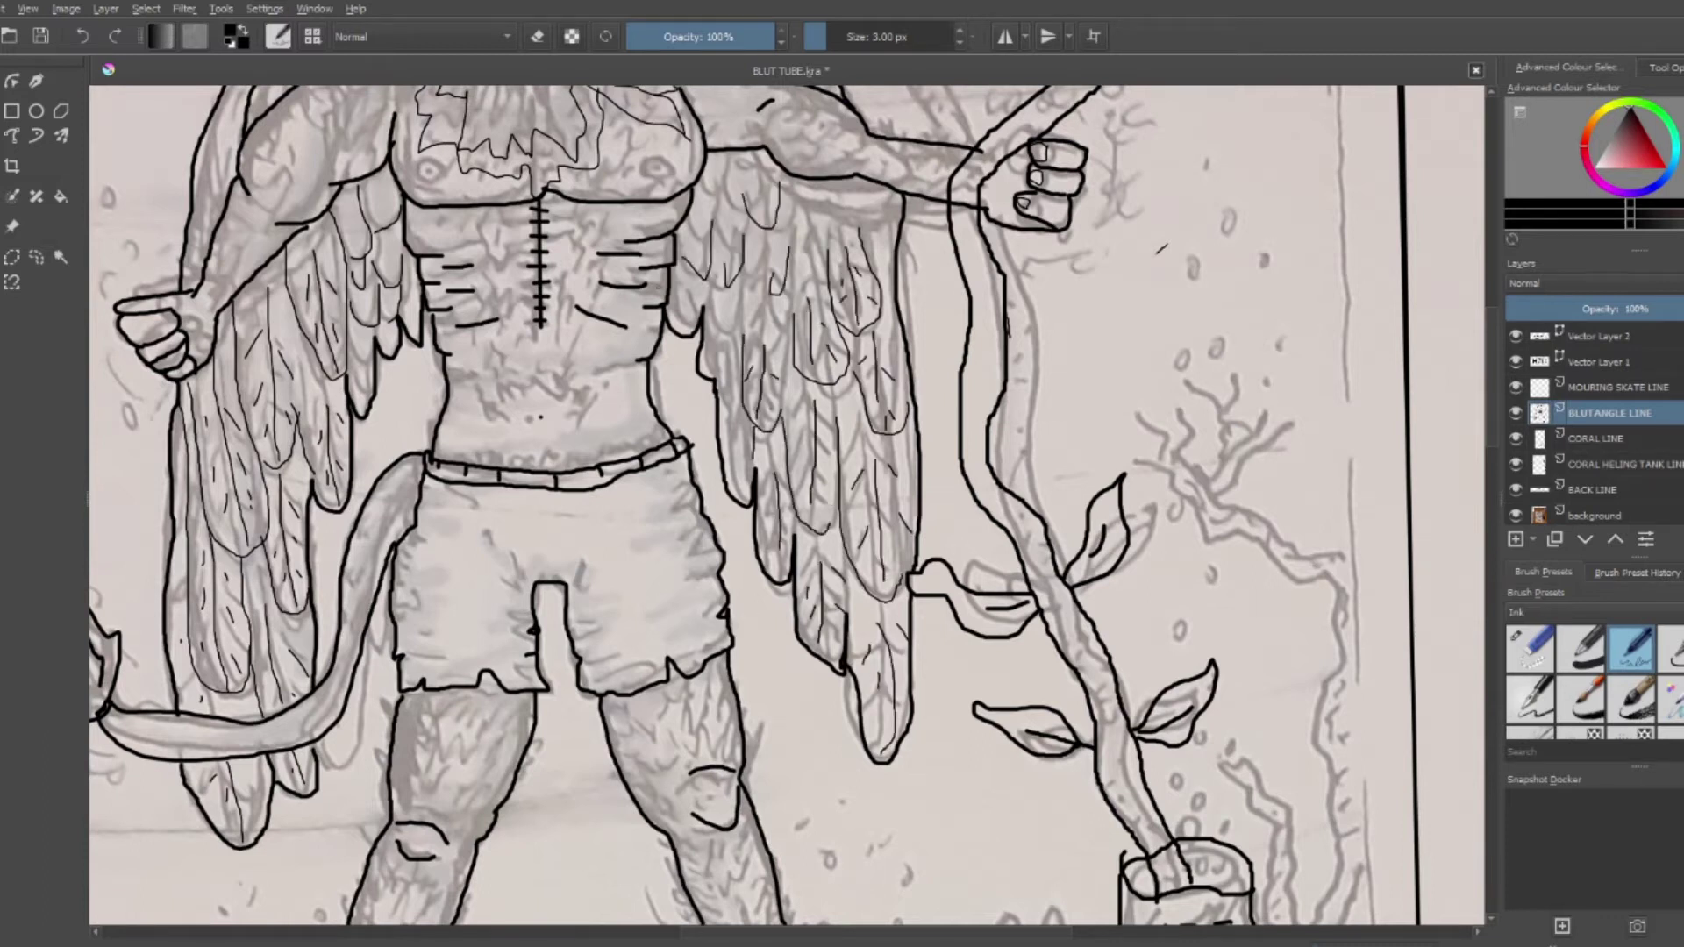
Draw a small circle on the chest and add fold lines across the shorts
left_click_drag(425, 167, 448, 186)
key("slash")
left_click_drag(480, 573, 503, 590)
left_click_drag(605, 564, 590, 587)
left_click_drag(465, 649, 515, 649)
left_click_drag(587, 630, 632, 619)
left_click_drag(665, 635, 686, 622)
left_click_drag(661, 566, 693, 554)
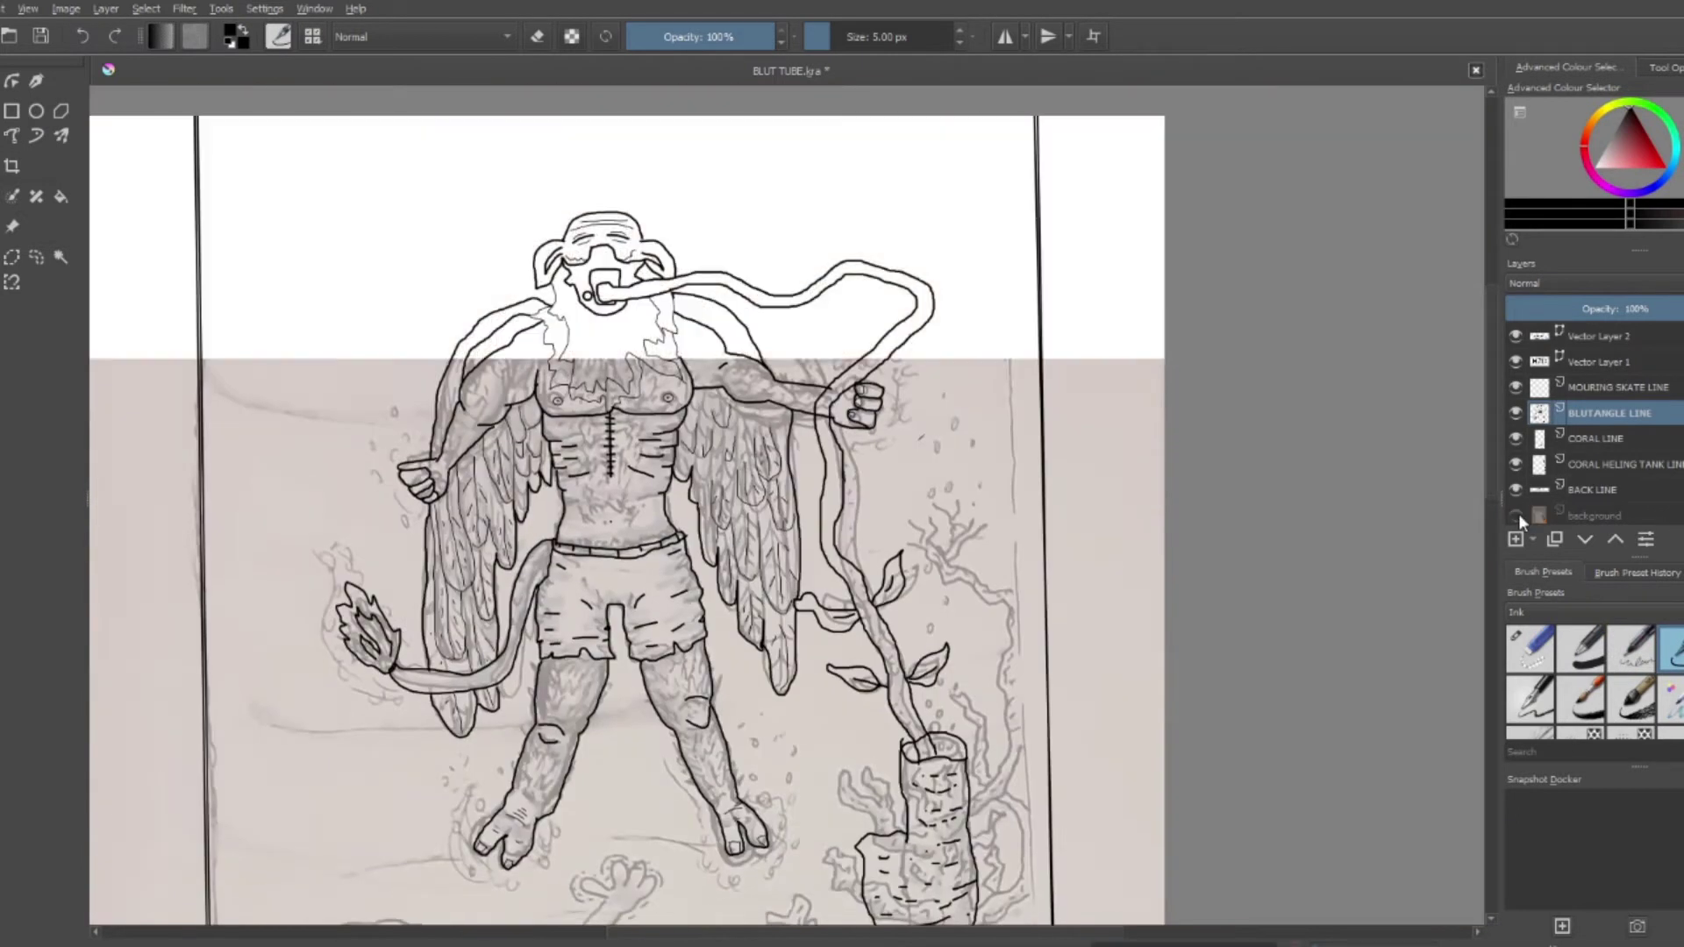
Make MOURING SKATE LINE the active layer in the Layers docker
left_click(1666, 387)
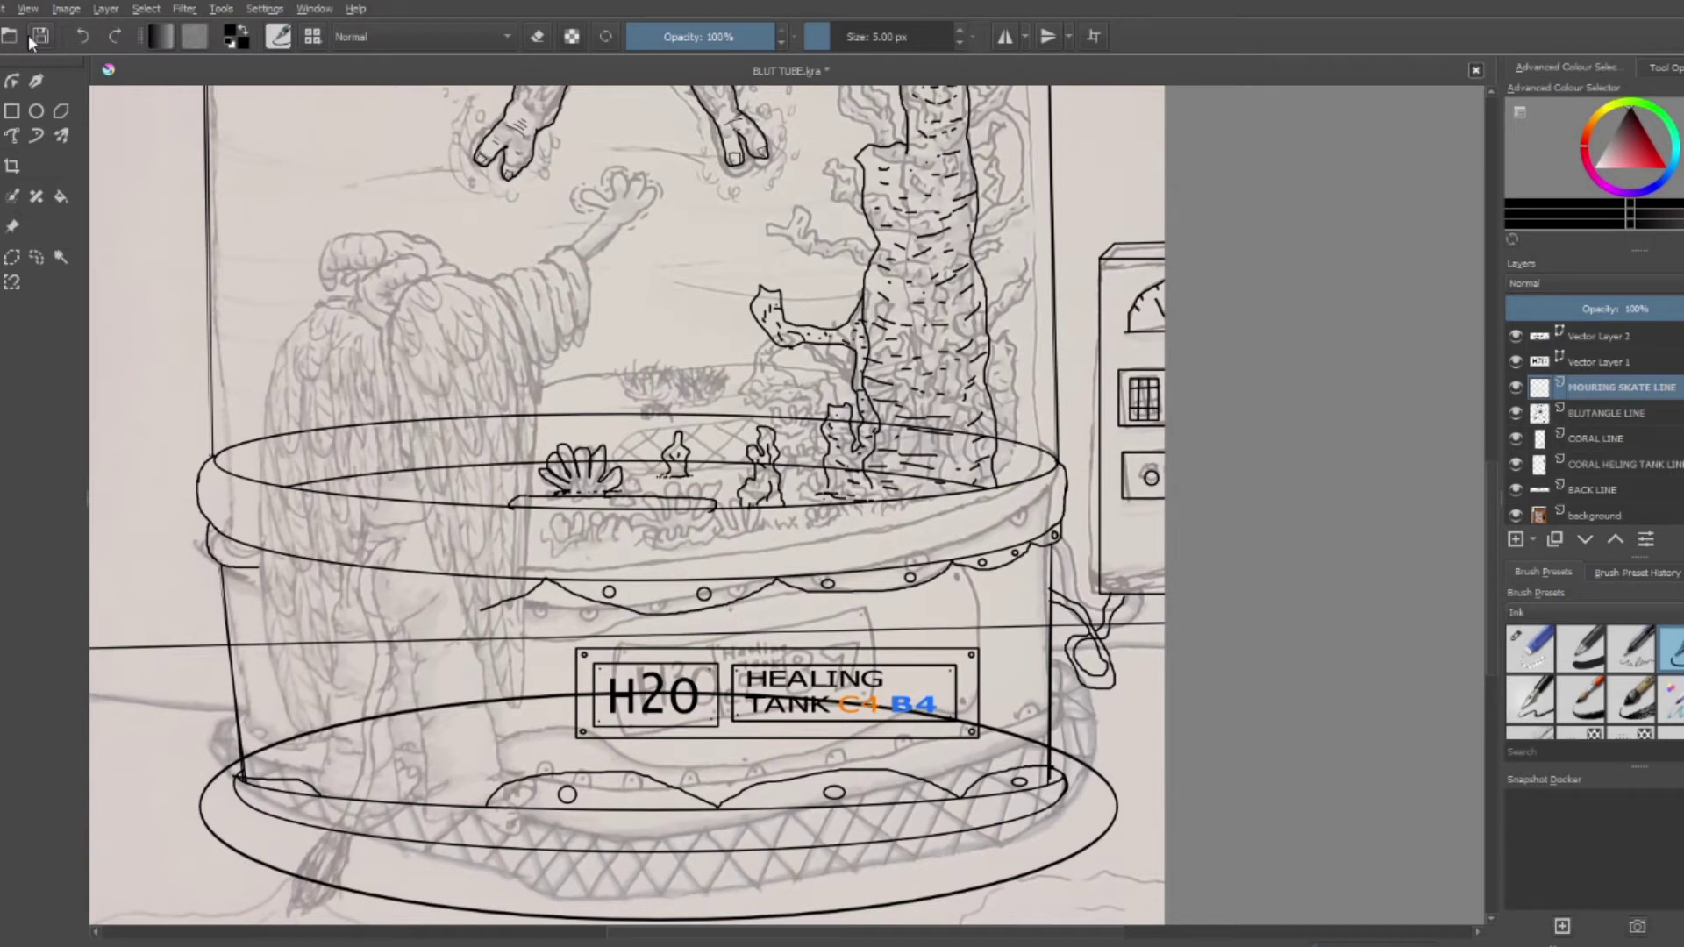
Undo a hand stroke, then redraw the curved finger, upper arm edge and wrist line
scroll("up", 3)
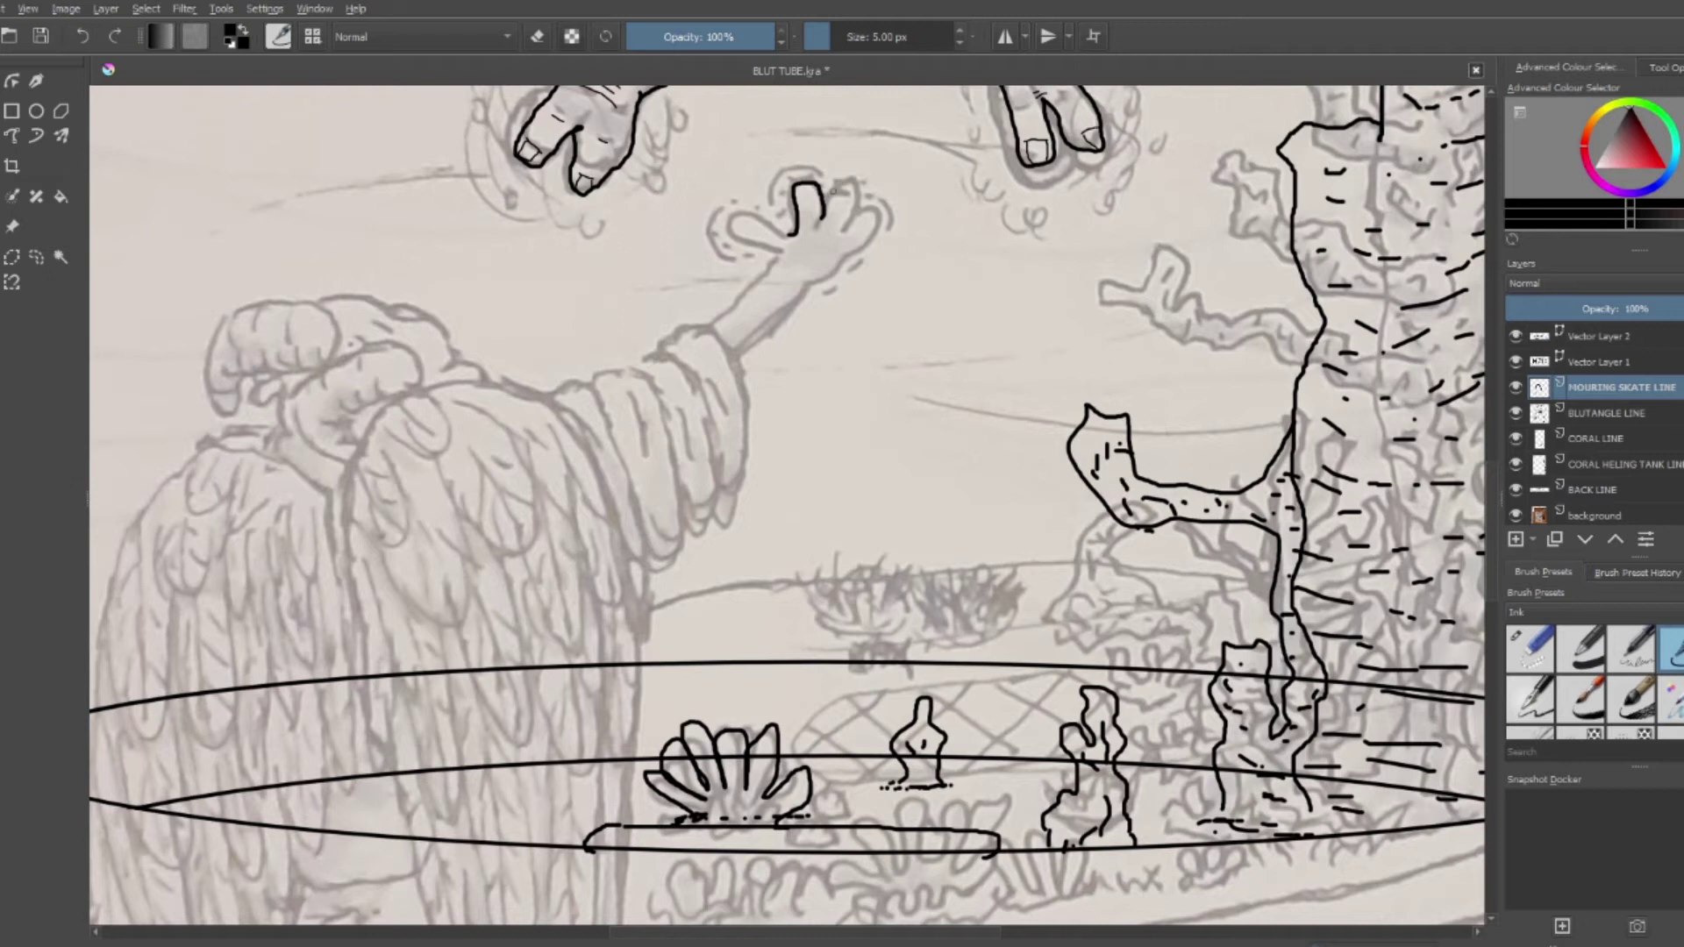
left_click(83, 36)
left_click_drag(846, 256, 883, 213)
left_click_drag(721, 219, 709, 324)
left_click_drag(852, 253, 824, 277)
With the thin ink brush, ink three fingernails and the thumbnail
left_click(1633, 648)
scroll("up", 3)
left_click_drag(863, 149, 903, 200)
left_click_drag(697, 158, 752, 192)
left_click_drag(969, 233, 1009, 285)
left_click_drag(395, 305, 438, 331)
With thicker ink brushes, outline the sleeve cuff, its sides, lower edge and bands
key("slash")
scroll("down", 3)
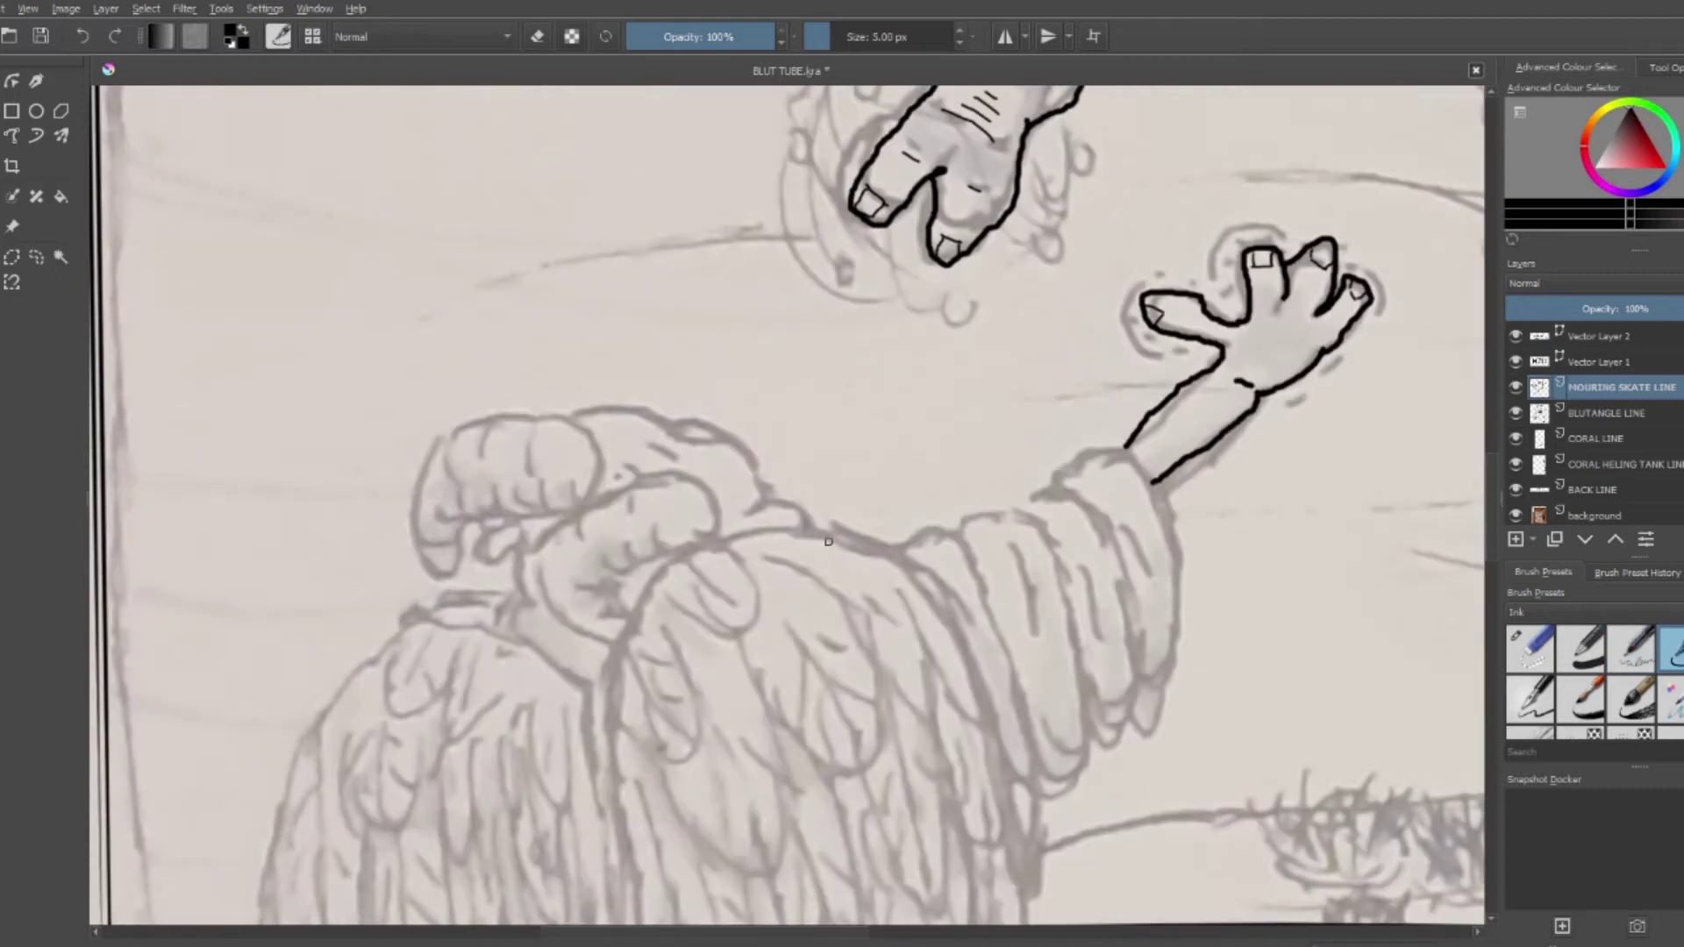
left_click_drag(1124, 449, 1138, 732)
left_click_drag(1132, 614, 1122, 449)
left_click_drag(970, 516, 1107, 742)
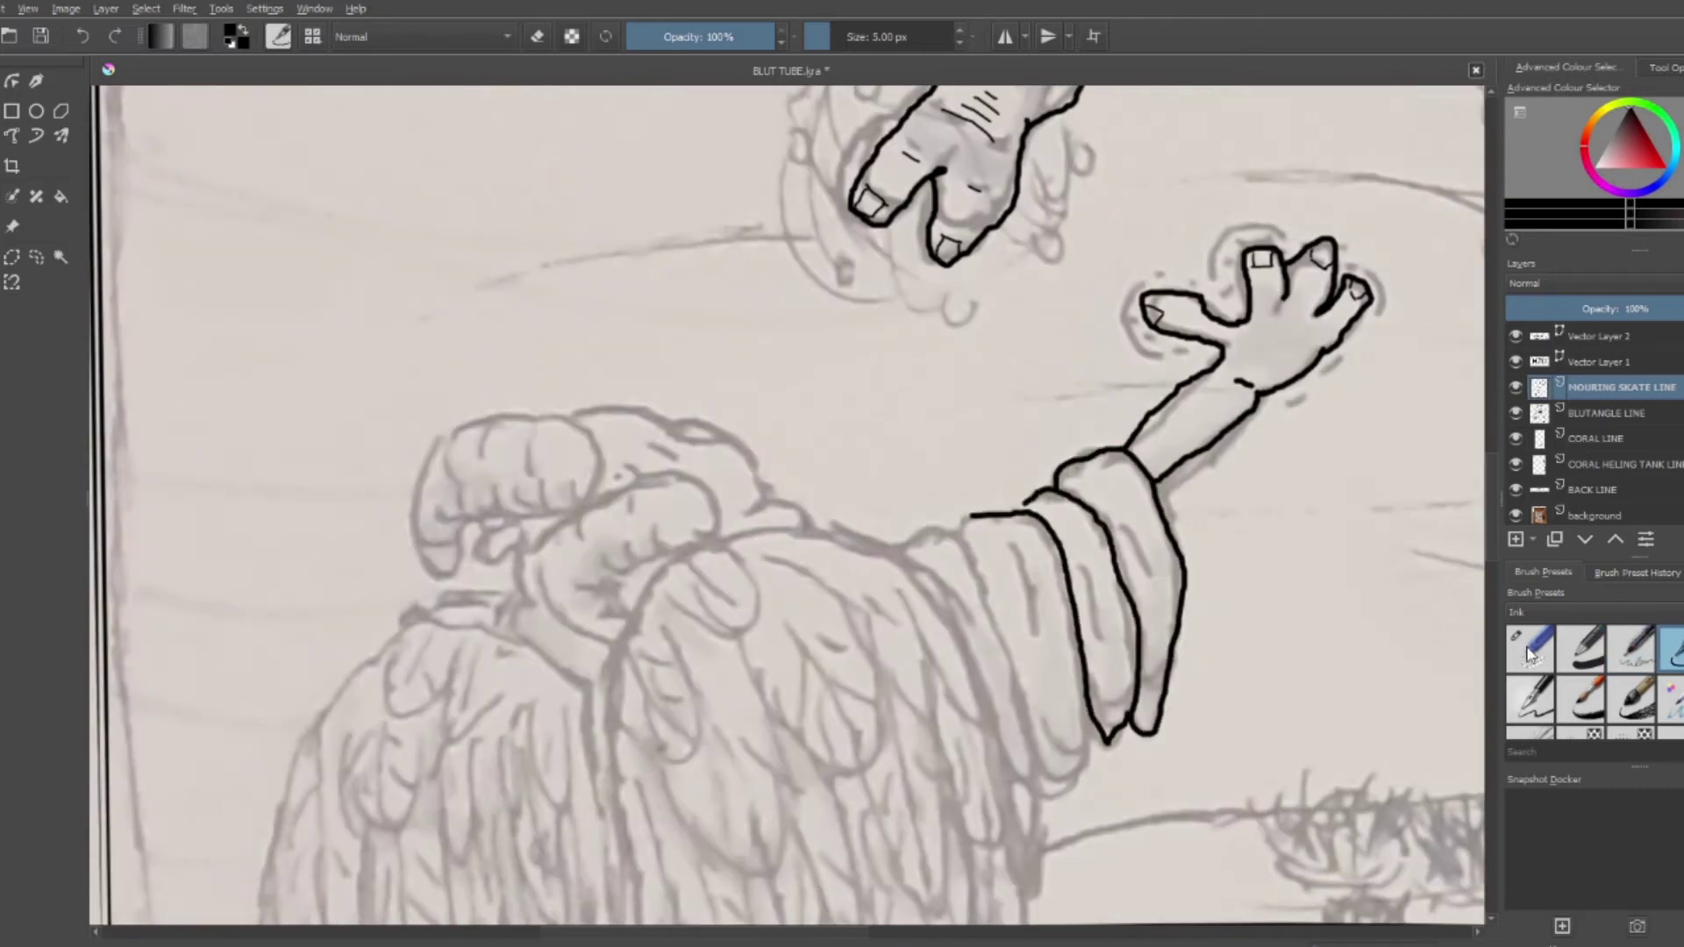
left_click(1527, 654)
scroll("up", 3)
left_click_drag(1068, 684, 1107, 721)
left_click_drag(1087, 733, 1007, 802)
left_click_drag(912, 411, 989, 873)
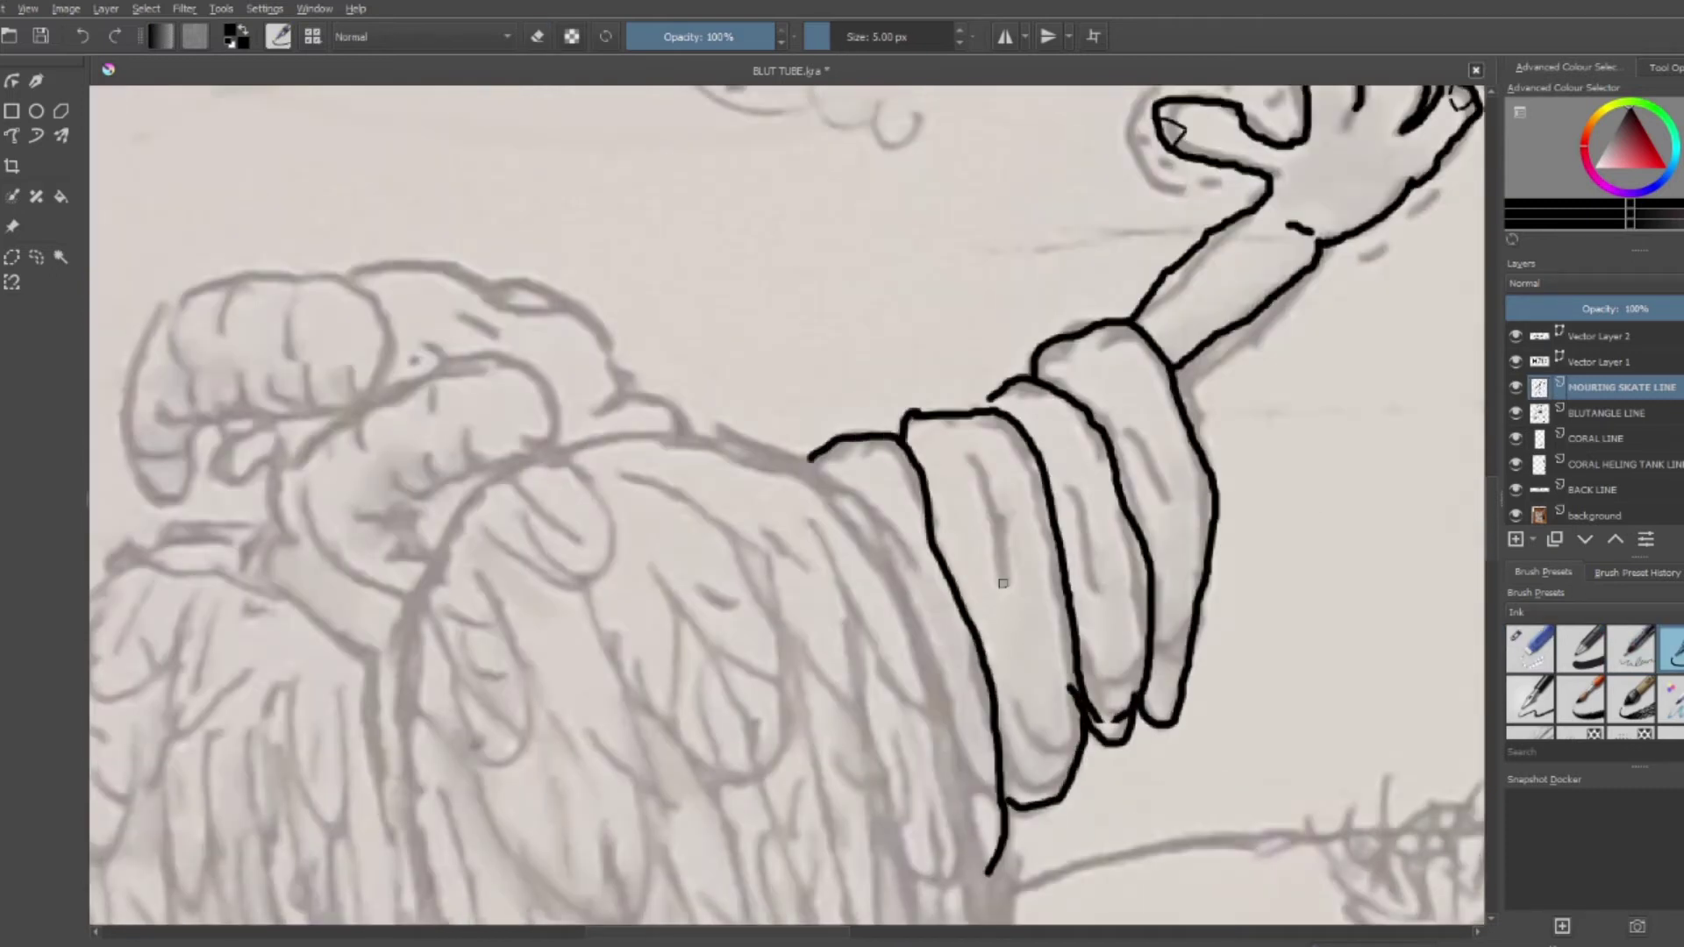
Ink the curled head shape's contour with two dash marks and a dot inside
scroll("down", 3)
scroll("up", 3)
left_click_drag(859, 471, 609, 334)
left_click_drag(706, 352, 767, 374)
key("ctrl+z")
key("ctrl+z")
left_click_drag(611, 333, 881, 462)
left_click_drag(735, 371, 779, 393)
left_click_drag(728, 390, 666, 570)
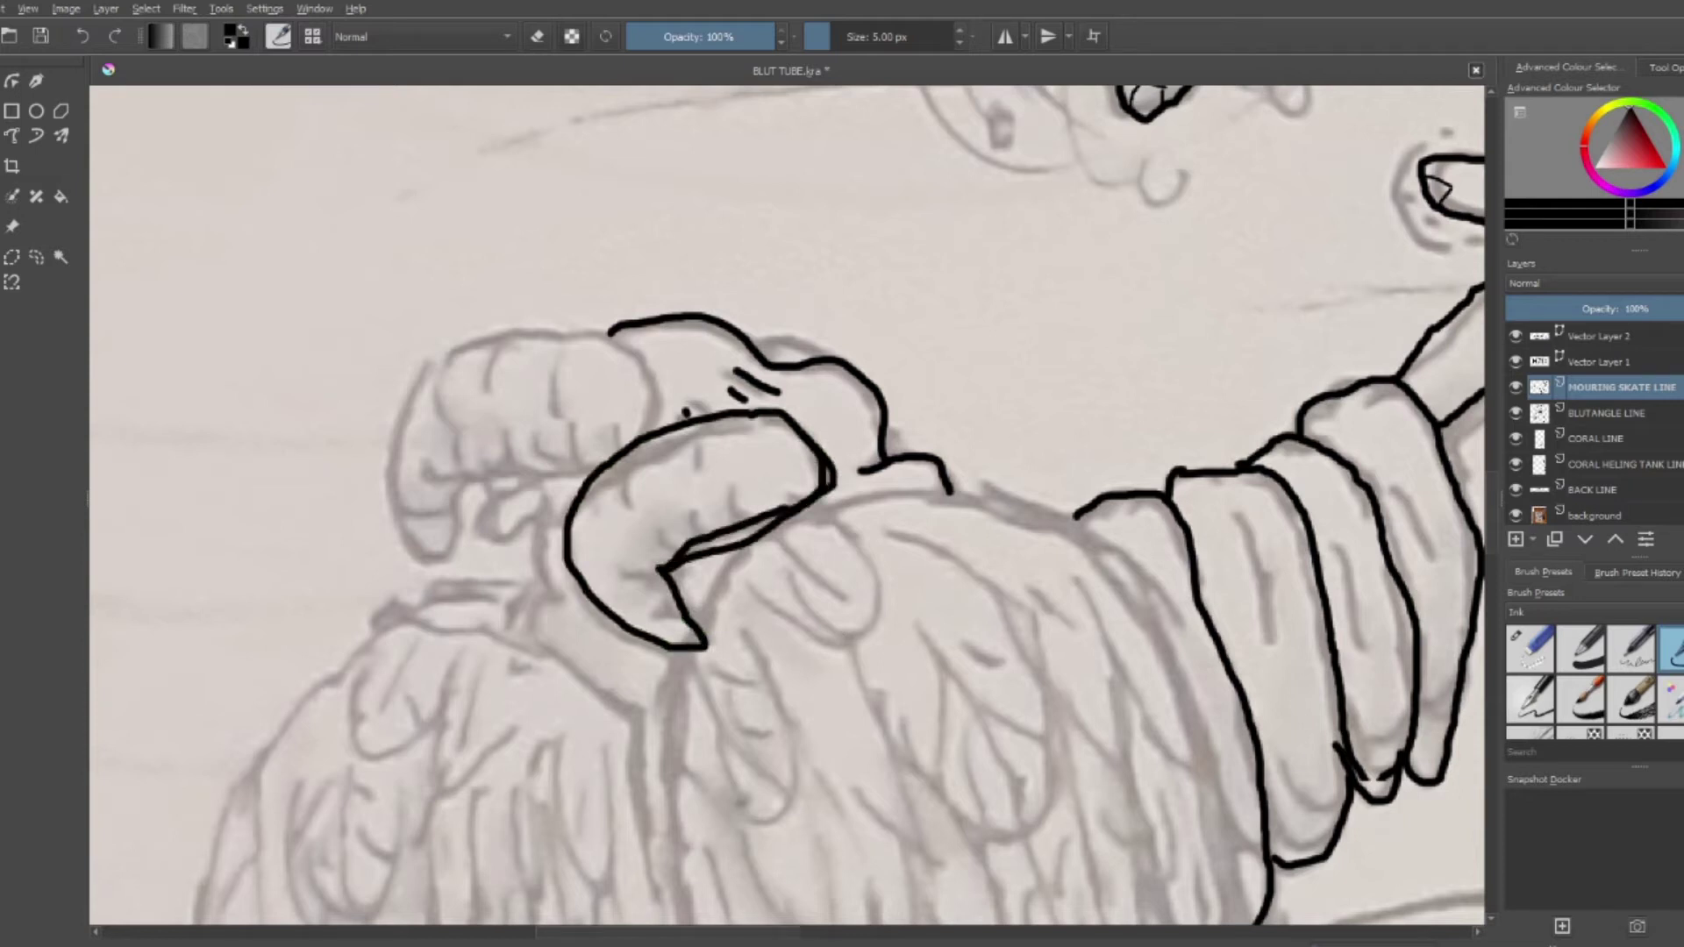
Add barb strokes and short detail strokes along the curled shape's edge
scroll("up", 3)
left_click_drag(728, 317, 762, 439)
left_click_drag(554, 434, 584, 509)
left_click_drag(438, 514, 505, 561)
left_click_drag(390, 816, 491, 785)
left_click_drag(298, 175, 312, 298)
left_click_drag(566, 151, 601, 338)
left_click_drag(819, 187, 881, 219)
Ink the large arch, its underside line, barbs, vertical feather marks and a U-shaped stroke
scroll("down", 3)
left_click_drag(951, 417, 552, 697)
left_click_drag(552, 697, 807, 507)
left_click_drag(526, 552, 462, 553)
left_click_drag(646, 468, 664, 526)
left_click_drag(564, 267, 562, 302)
left_click_drag(712, 250, 715, 329)
left_click_drag(605, 537, 715, 753)
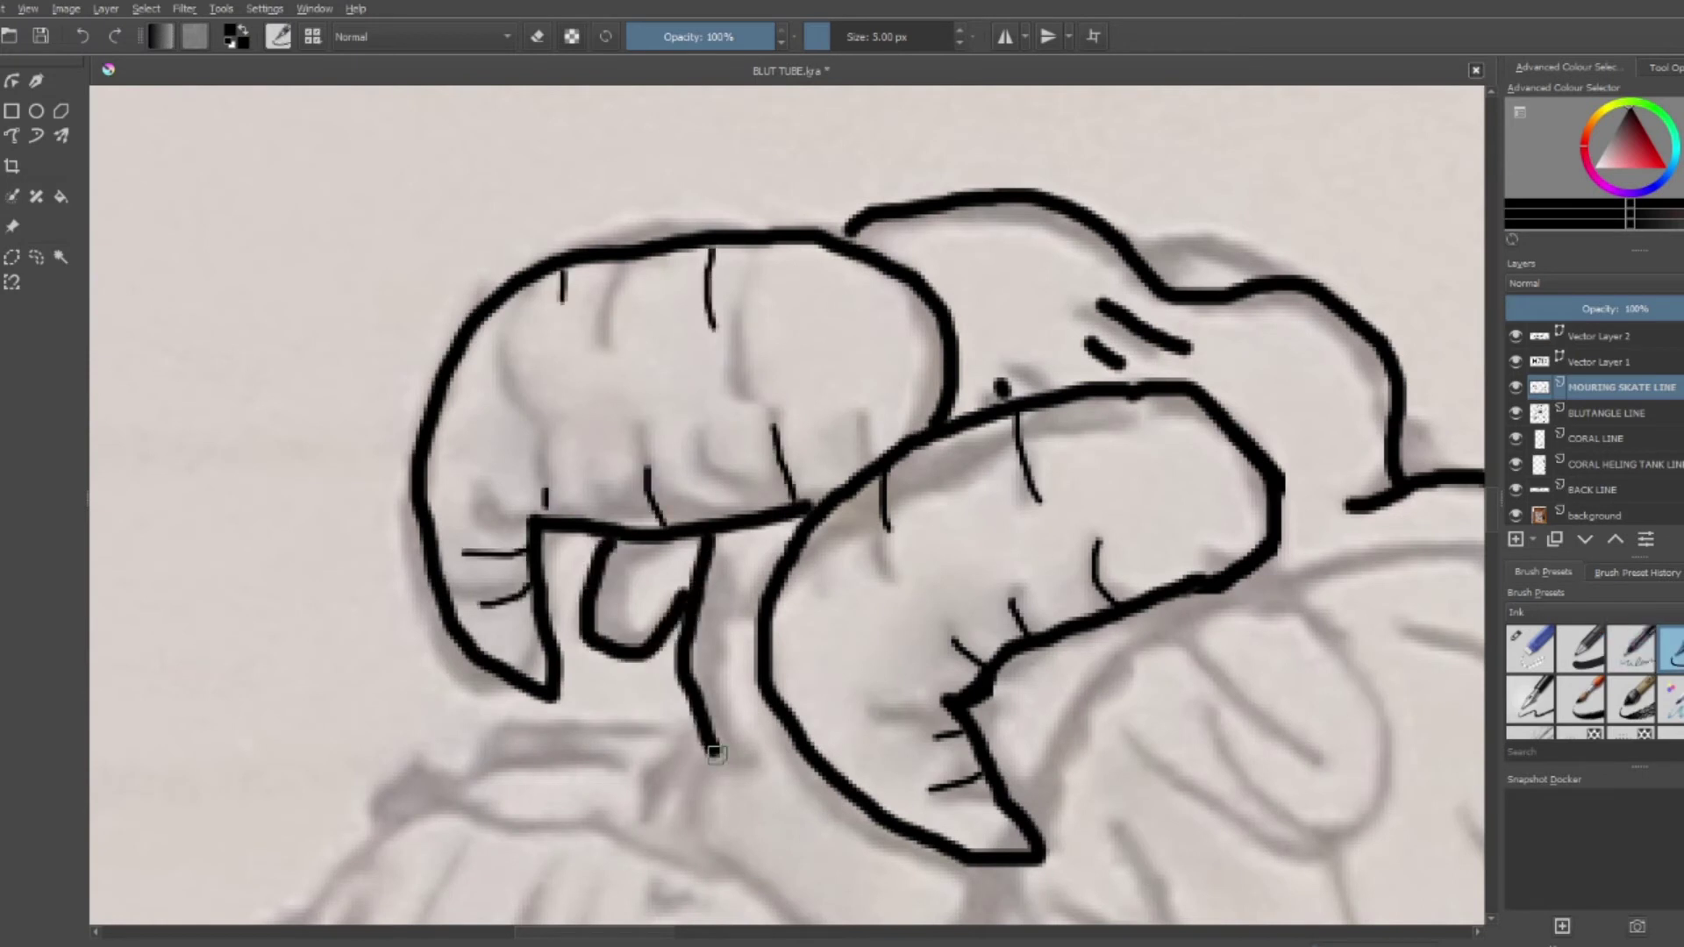
scroll("down", 3)
scroll("up", 3)
left_click(36, 111)
Remove the trial ellipse and ink the outer outlines of both wings
left_click_drag(586, 248, 768, 860)
key("ctrl+z")
key("b")
left_click_drag(746, 263, 671, 812)
left_click_drag(649, 656, 677, 498)
left_click_drag(699, 428, 704, 561)
left_click_drag(747, 476, 744, 286)
left_click_drag(820, 215, 891, 708)
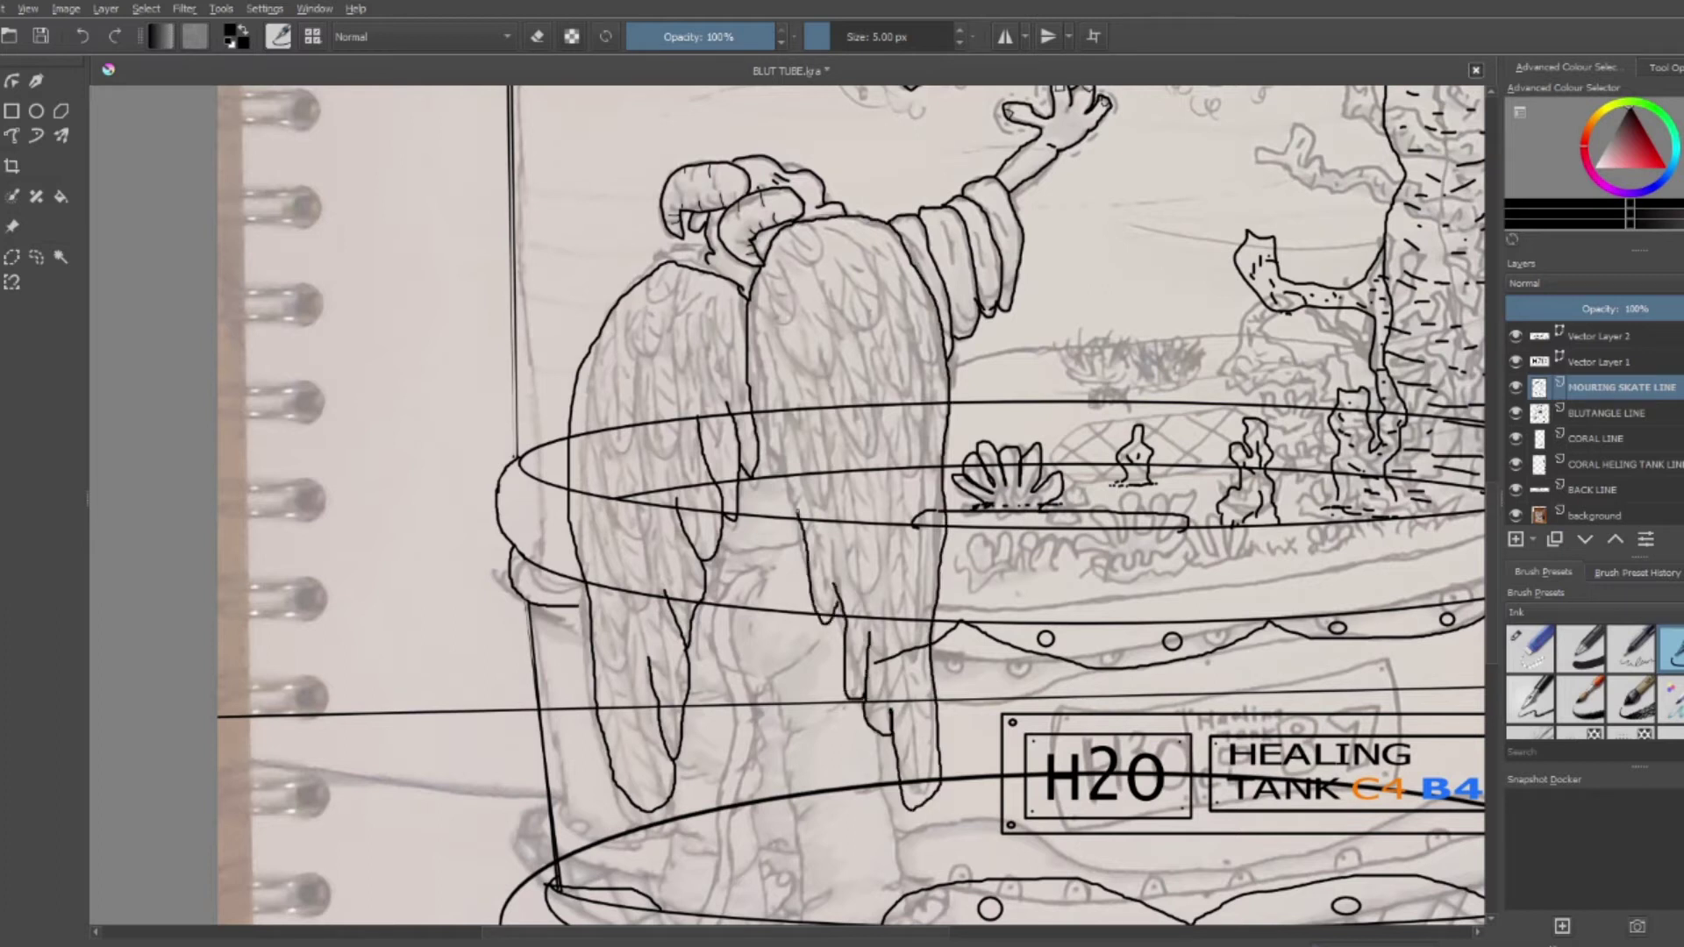
left_click_drag(886, 478, 934, 605)
key("ctrl+z")
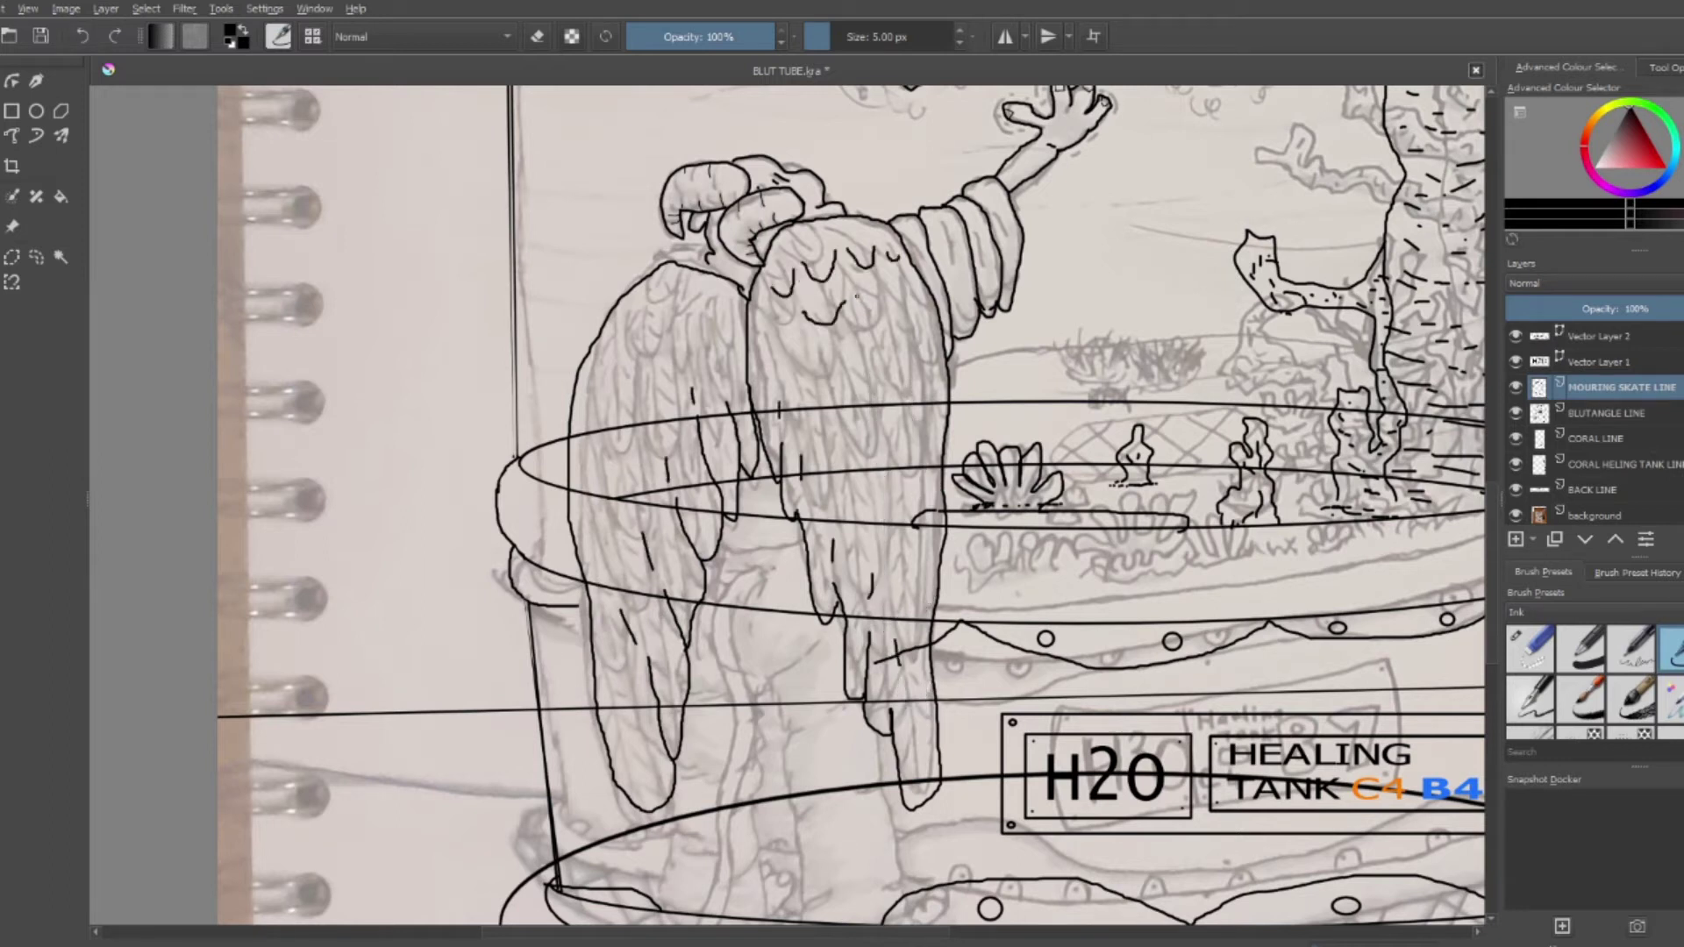
Ink drooping feather shapes inside both wings, including a column-shaped feather
left_click_drag(933, 410, 877, 487)
left_click_drag(590, 421, 630, 439)
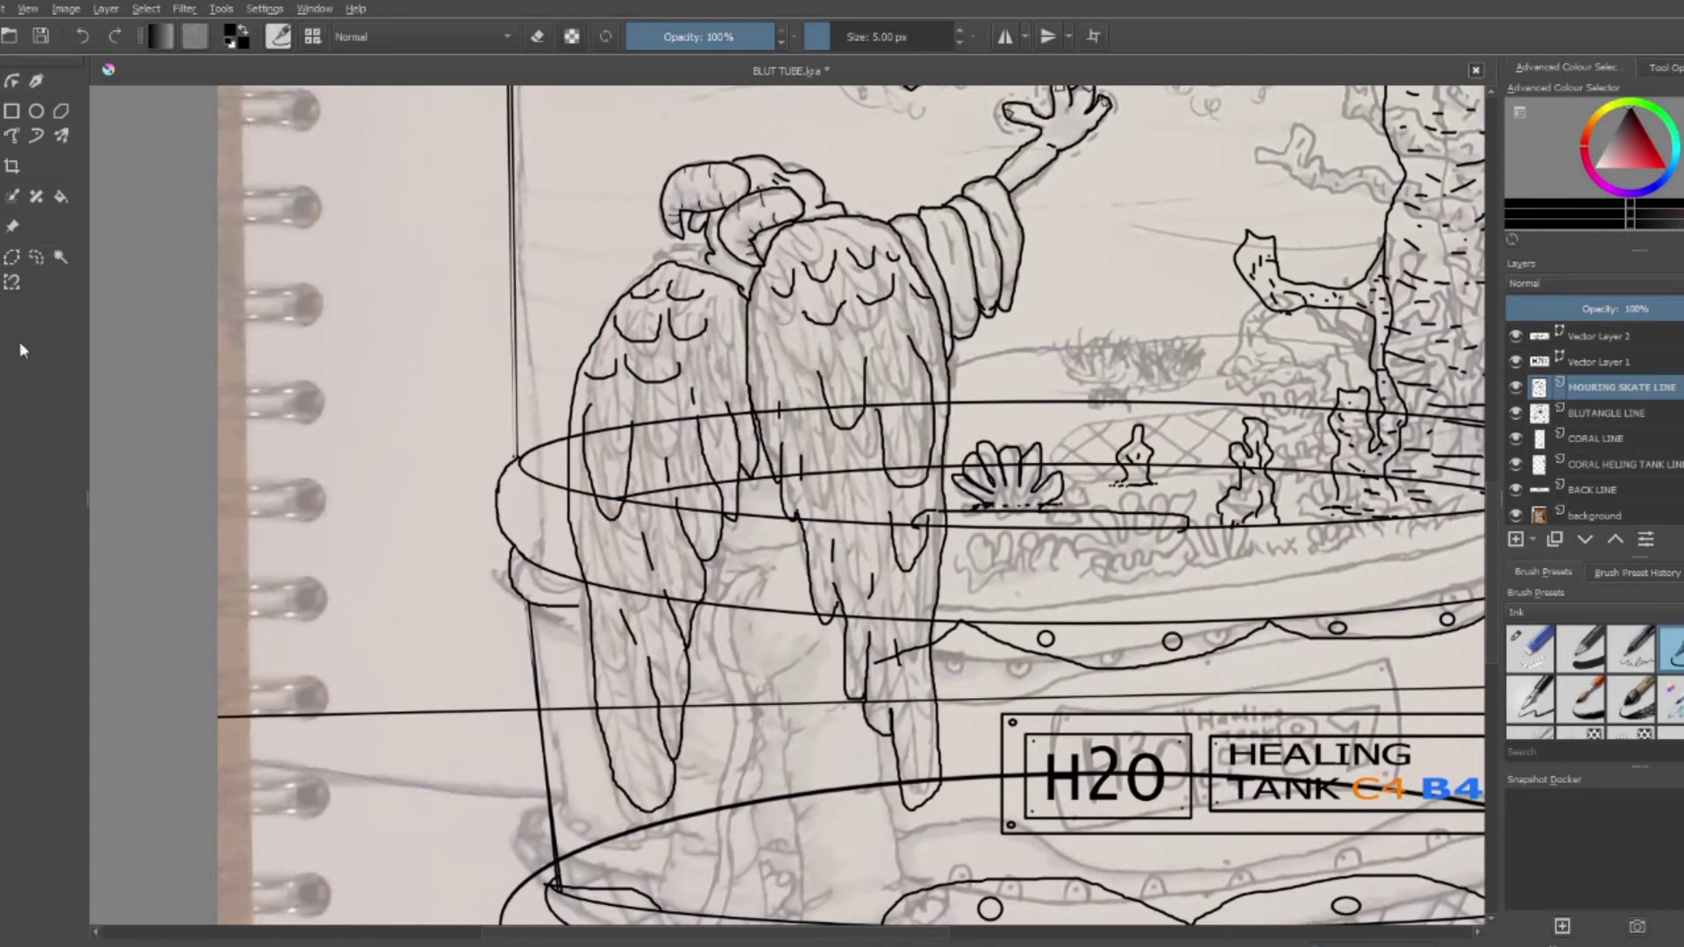
scroll("down", 3)
scroll("up", 3)
left_click_drag(903, 614, 951, 853)
left_click_drag(667, 461, 614, 855)
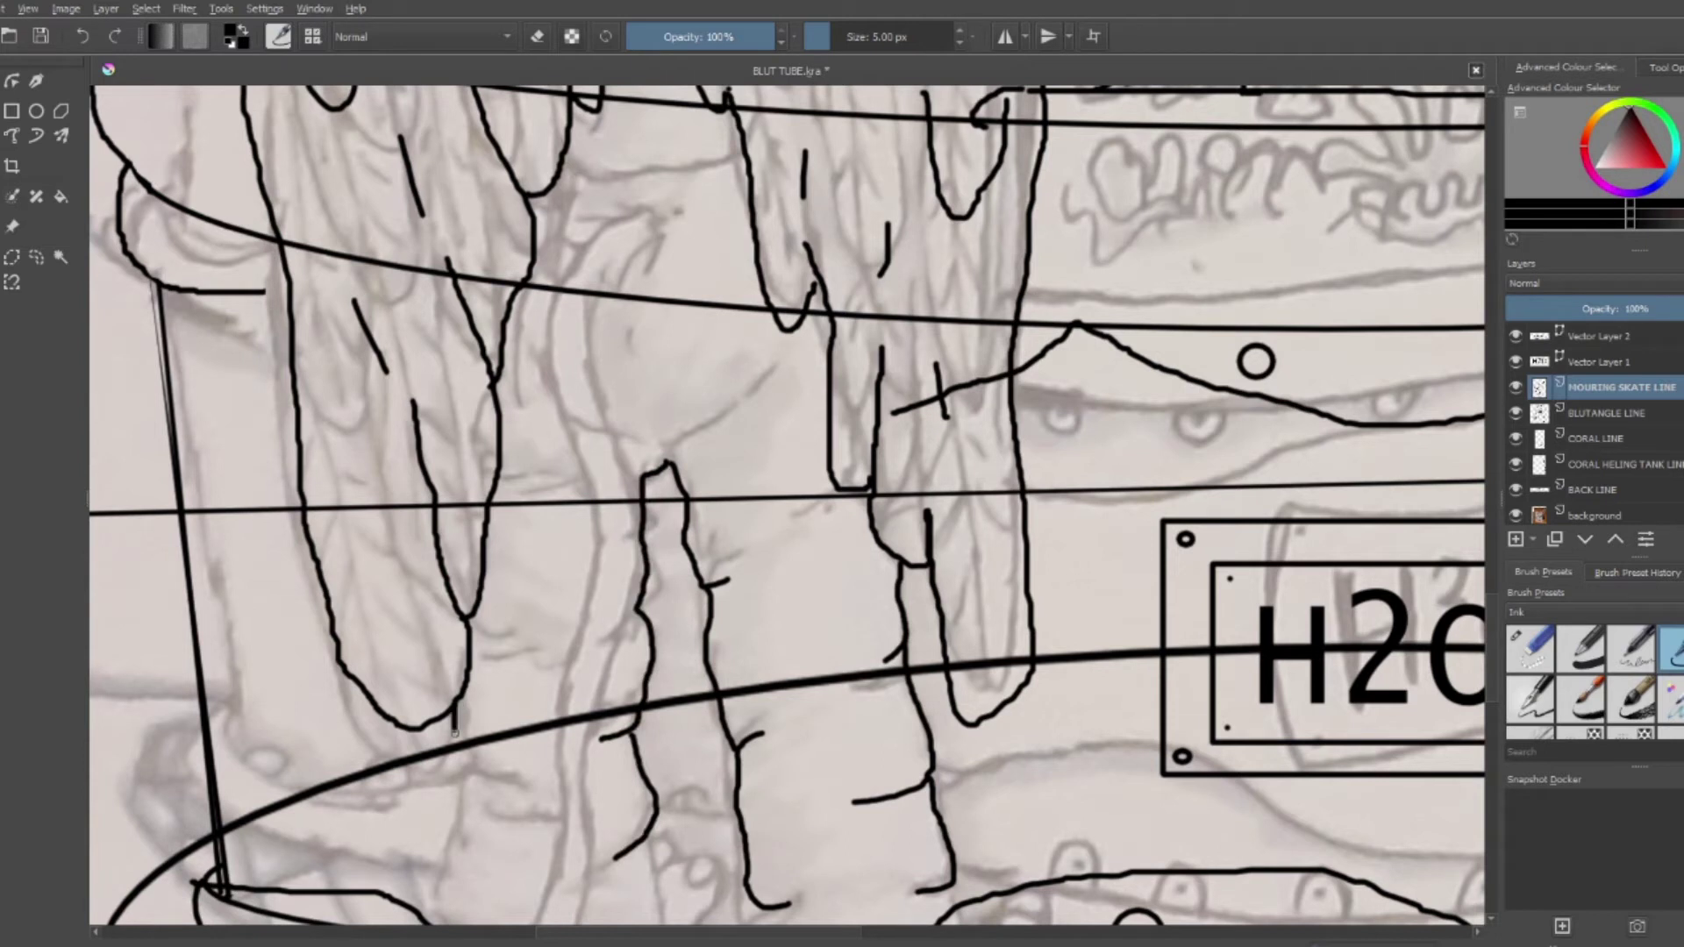
Ink the legs' contours and wrinkle creases, alternating the 5 px and 3 px Ink presets
left_click_drag(454, 732, 434, 899)
left_click_drag(456, 846, 482, 868)
key("slash")
left_click_drag(759, 377, 686, 443)
left_click_drag(603, 432, 630, 449)
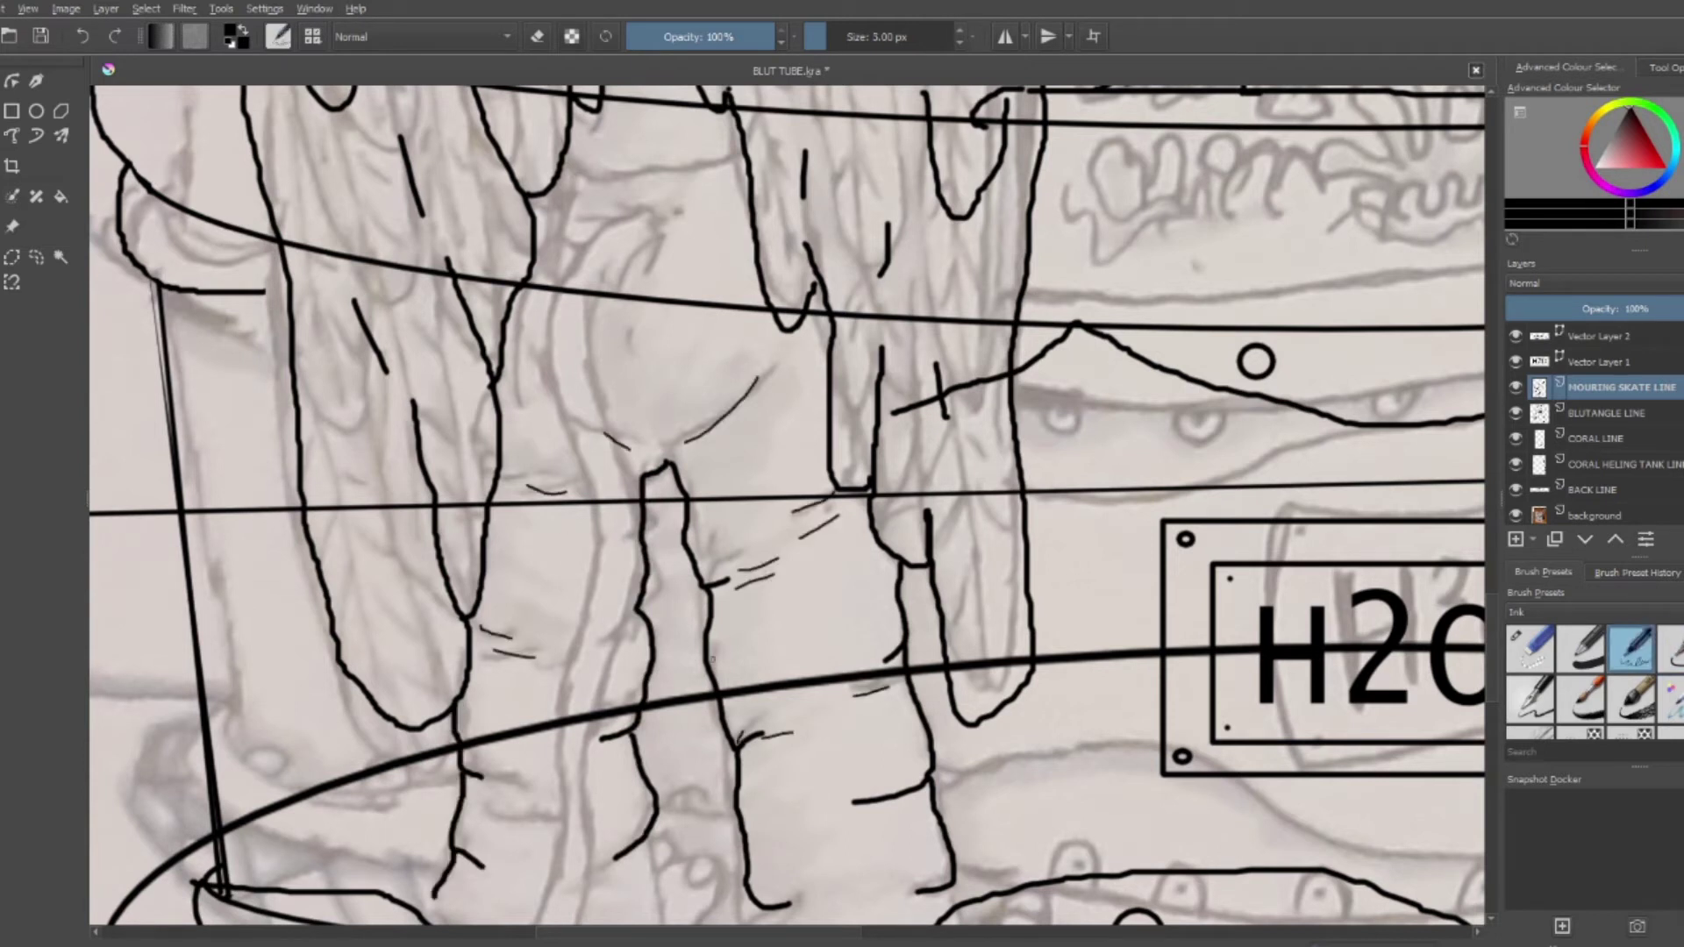
left_click_drag(933, 820, 885, 828)
key("slash")
left_click_drag(566, 158, 579, 171)
left_click_drag(529, 228, 750, 224)
left_click_drag(614, 215, 535, 921)
left_click_drag(653, 239, 580, 923)
key("slash")
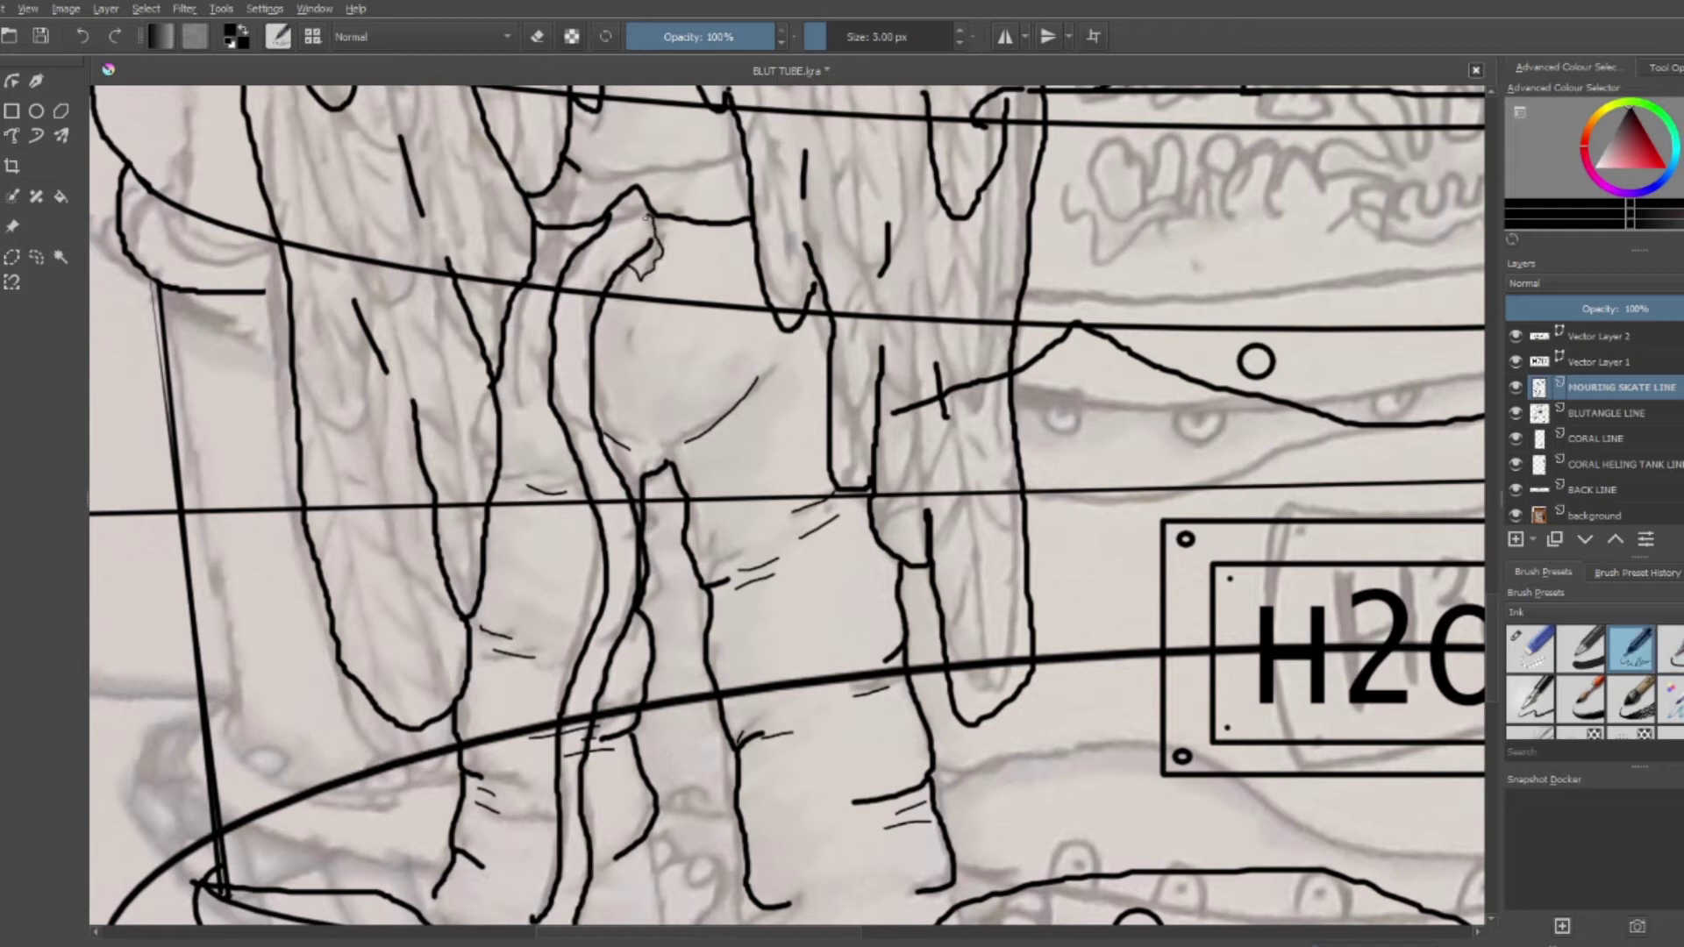
Outline both clawed feet with the thicker Ink brush, including toe curves and bottom contour
scroll("down", 3)
key("slash")
left_click_drag(675, 566, 815, 648)
left_click_drag(877, 562, 921, 697)
left_click_drag(904, 614, 974, 596)
left_click_drag(356, 565, 452, 602)
left_click_drag(491, 623, 465, 697)
left_click_drag(386, 614, 579, 526)
left_click_drag(535, 526, 526, 553)
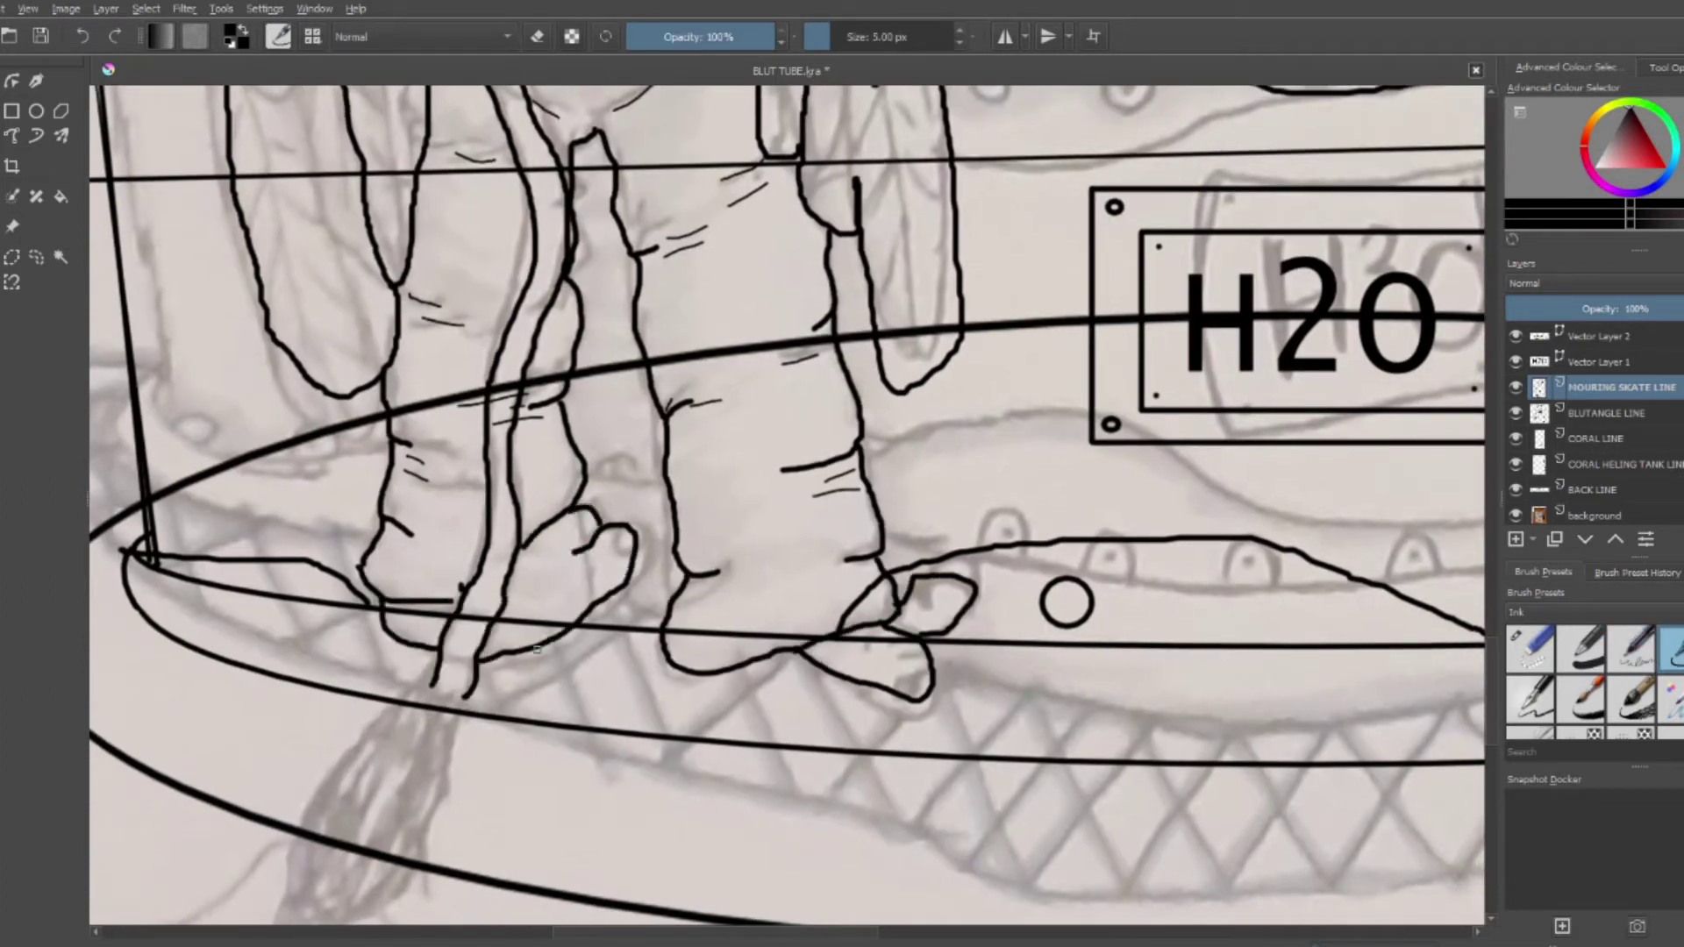
left_click_drag(391, 702, 276, 921)
Add toenails with the thin Ink brush, then zoom out to the full page
key("slash")
scroll("up", 3)
left_click_drag(579, 491, 693, 526)
left_click_drag(368, 360, 474, 386)
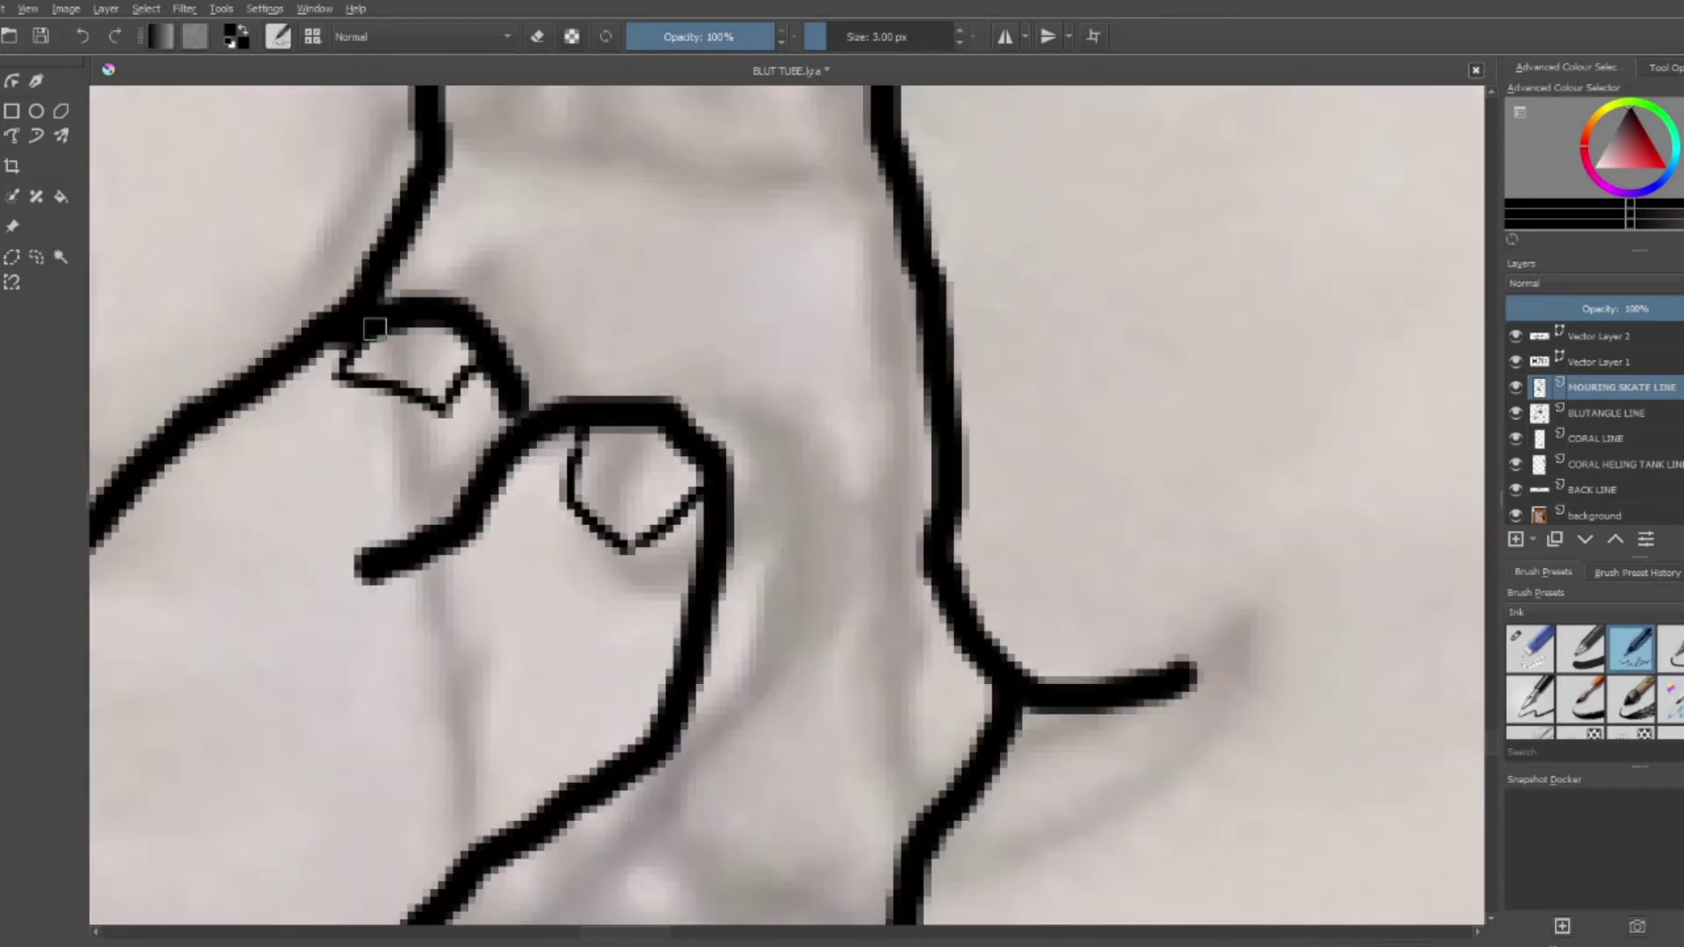
scroll("up", 3)
left_click_drag(877, 477, 1028, 498)
scroll("down", 3)
scroll("down", 3)
scroll("down", 3)
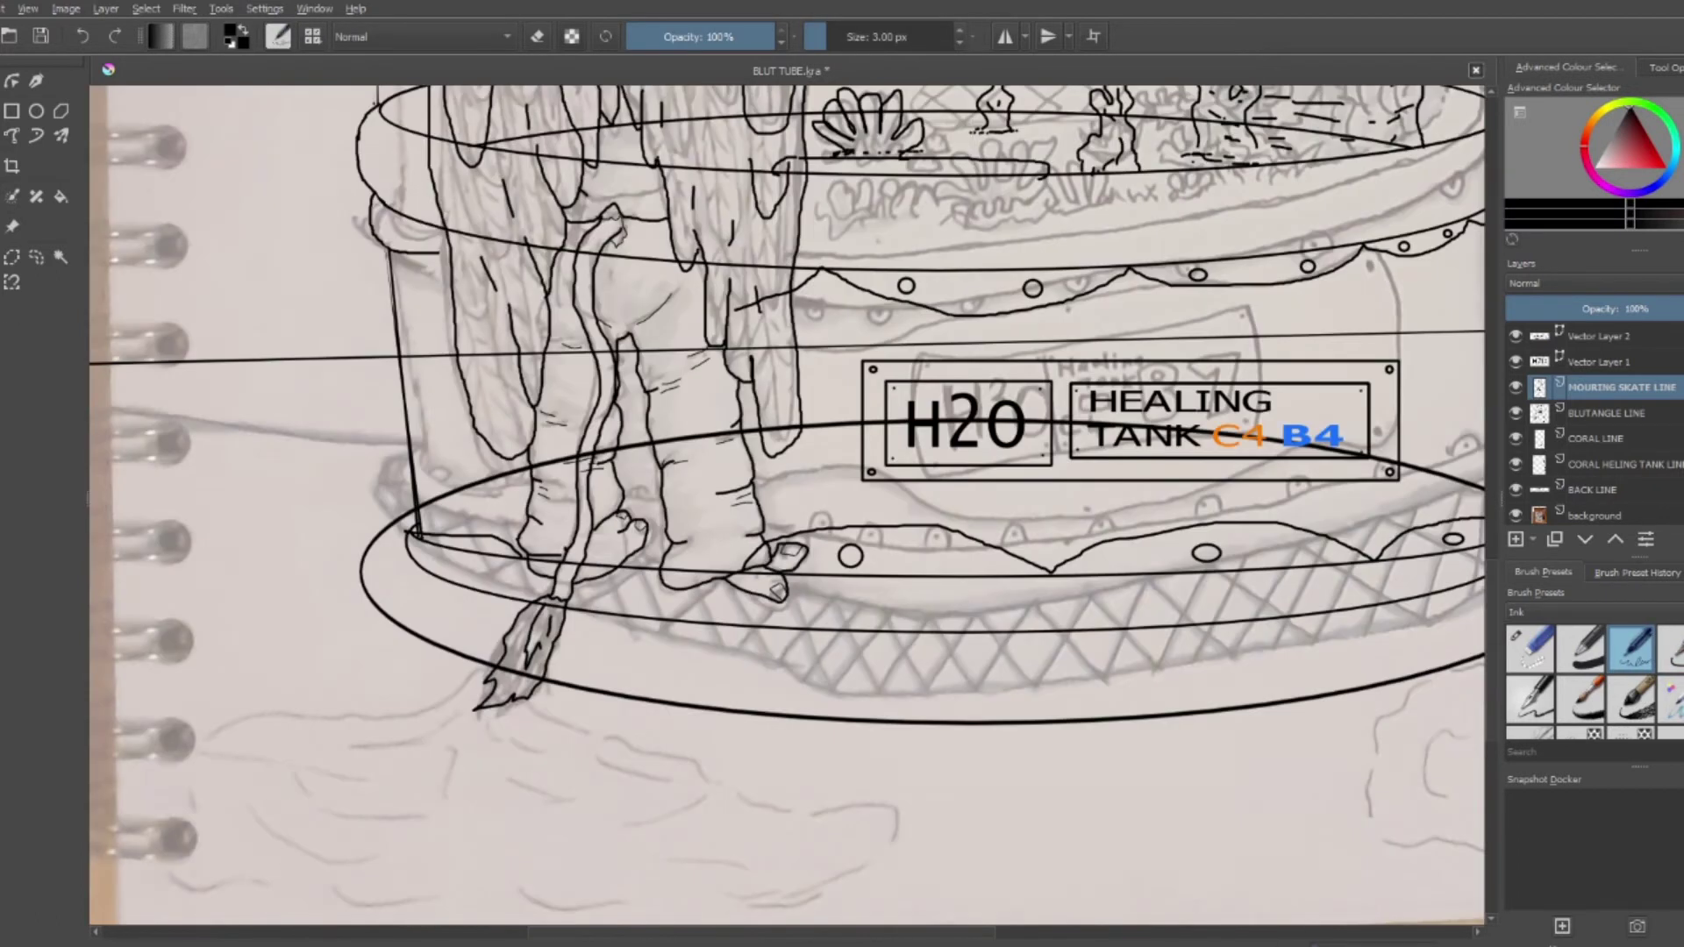
key("ctrl+t")
scroll("down", 3)
scroll("up", 3)
key("b")
scroll("up", 3)
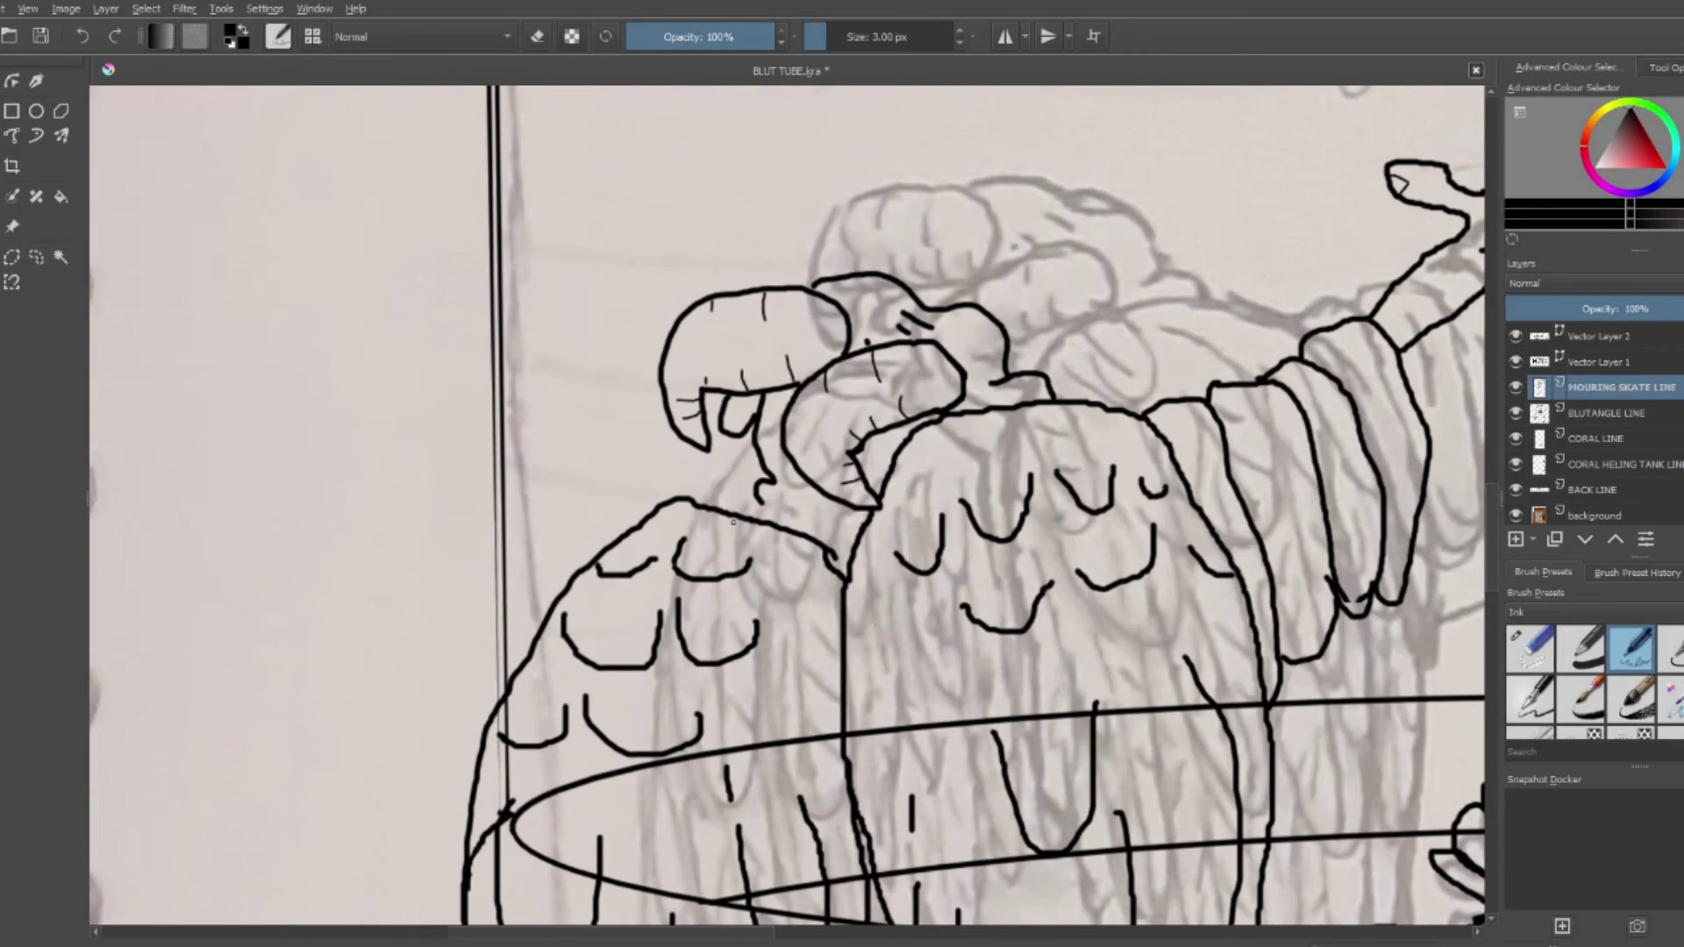
scroll("down", 3)
scroll("down", 3)
scroll("down", 3)
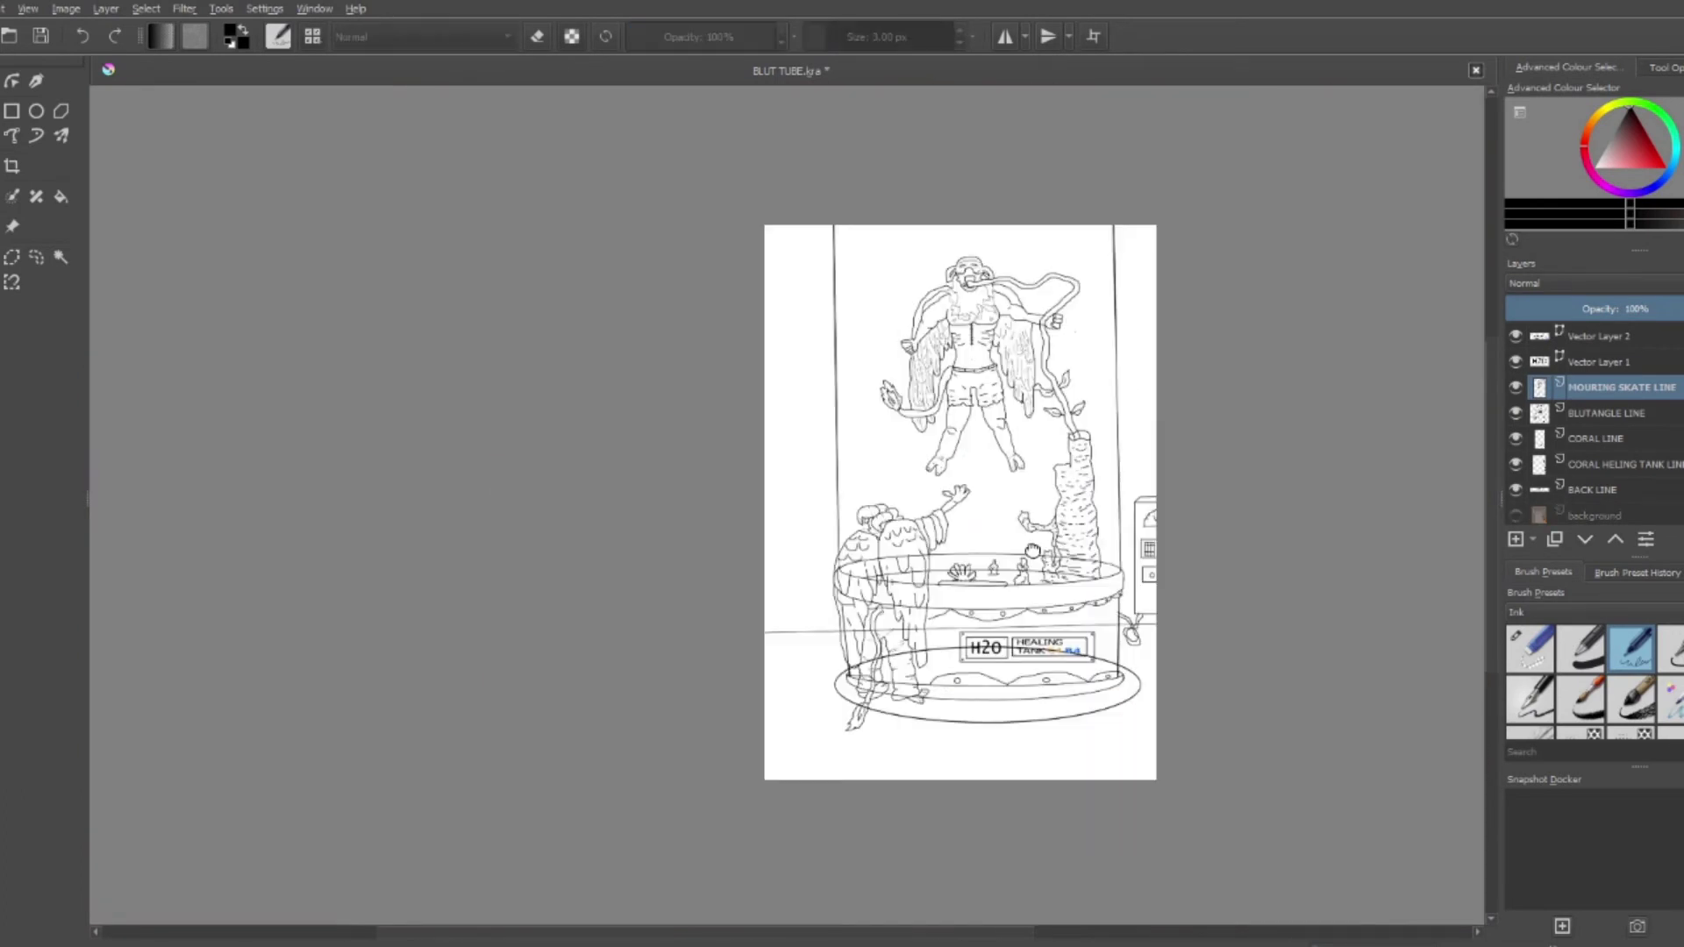
scroll("up", 3)
Save the drawing, select the BACK LINE layer and hide the figure layers
key("ctrl+s")
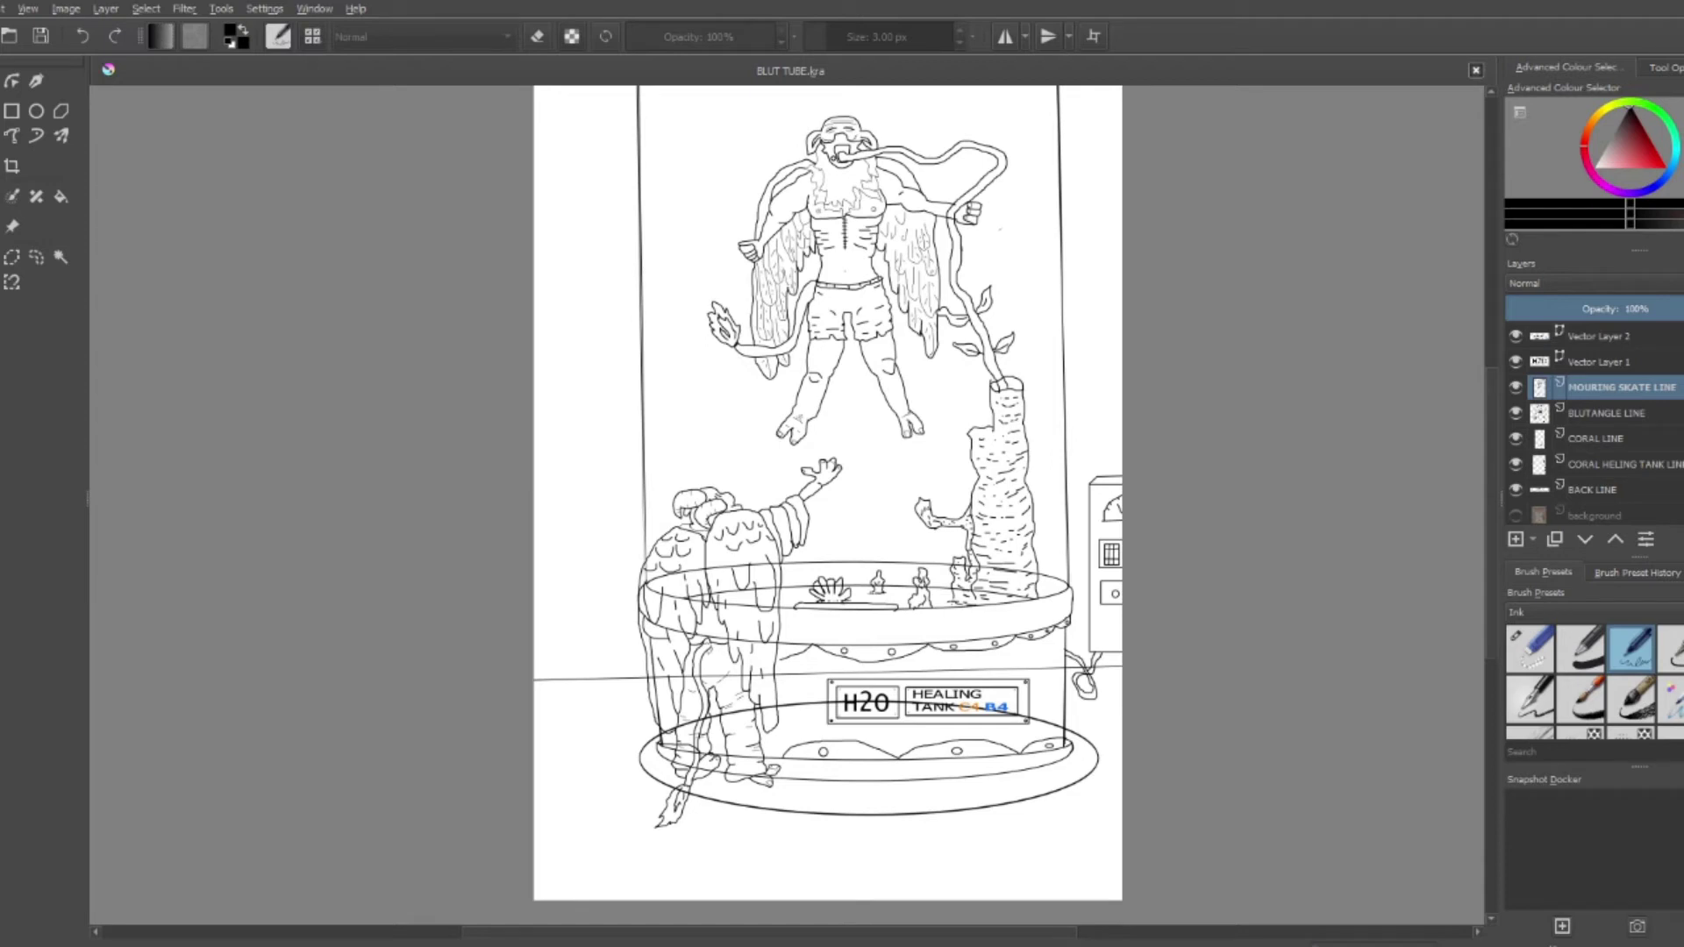
left_click(1611, 487)
left_click_drag(1516, 490, 1519, 329)
left_click_drag(1516, 489, 1517, 336)
scroll("up", 3)
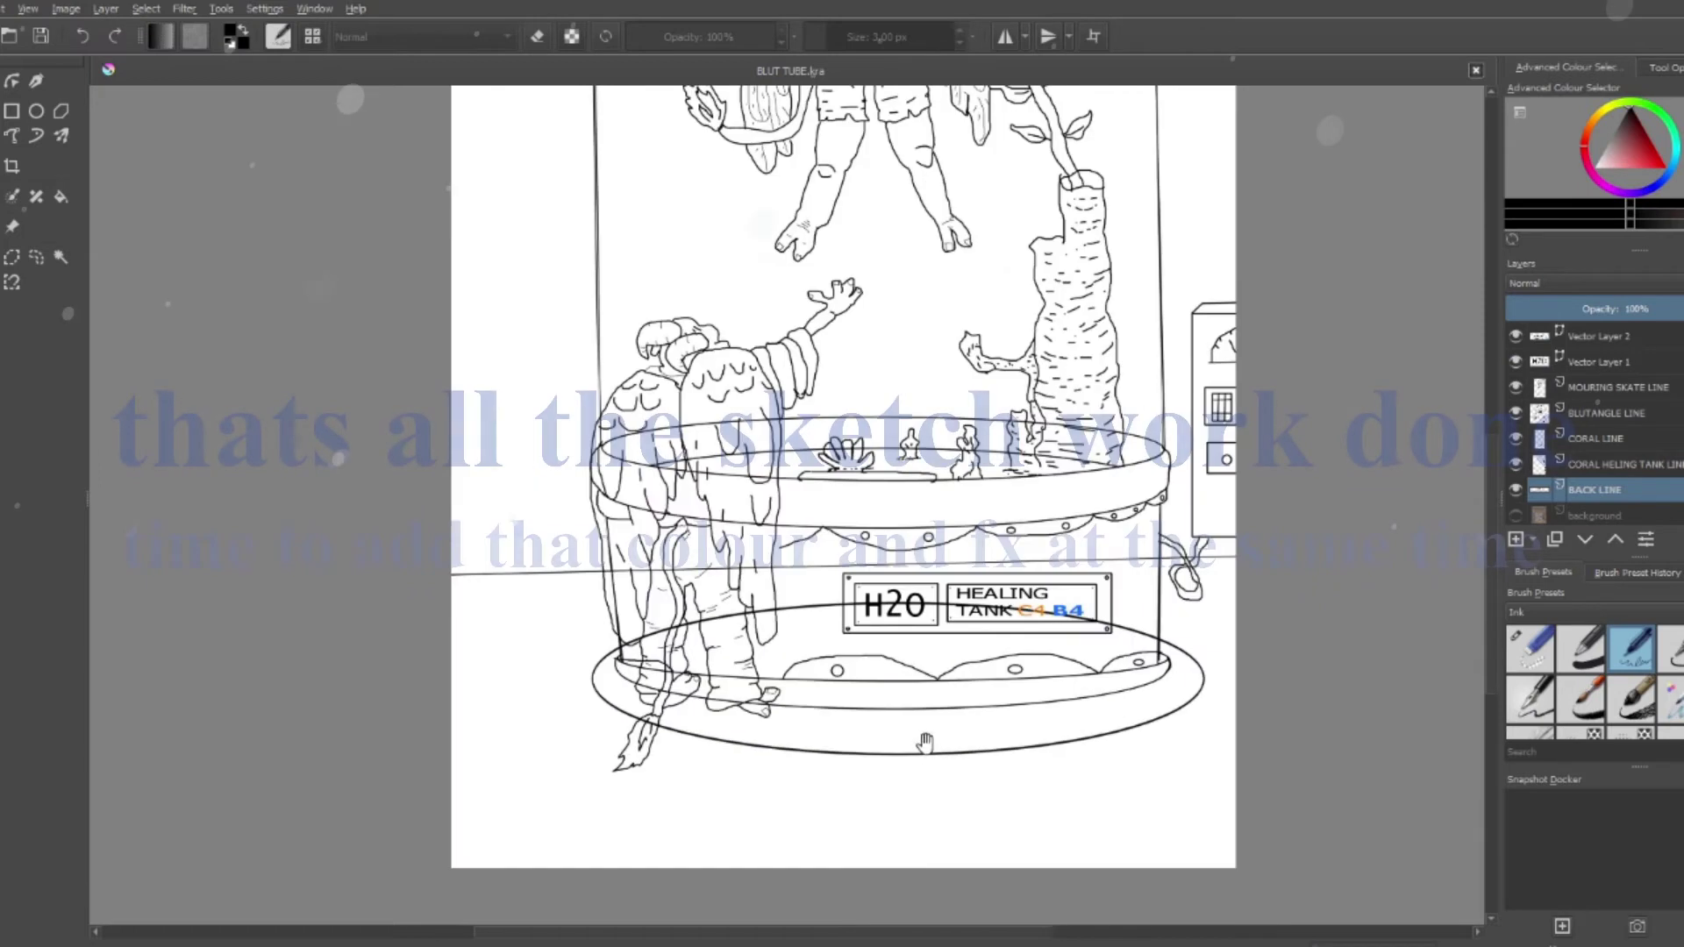
Try hatch texture brushes on the tank base and undo the strokes
left_click(1530, 699)
left_click_drag(1013, 702, 1118, 733)
left_click_drag(1105, 649, 1201, 728)
left_click(84, 36)
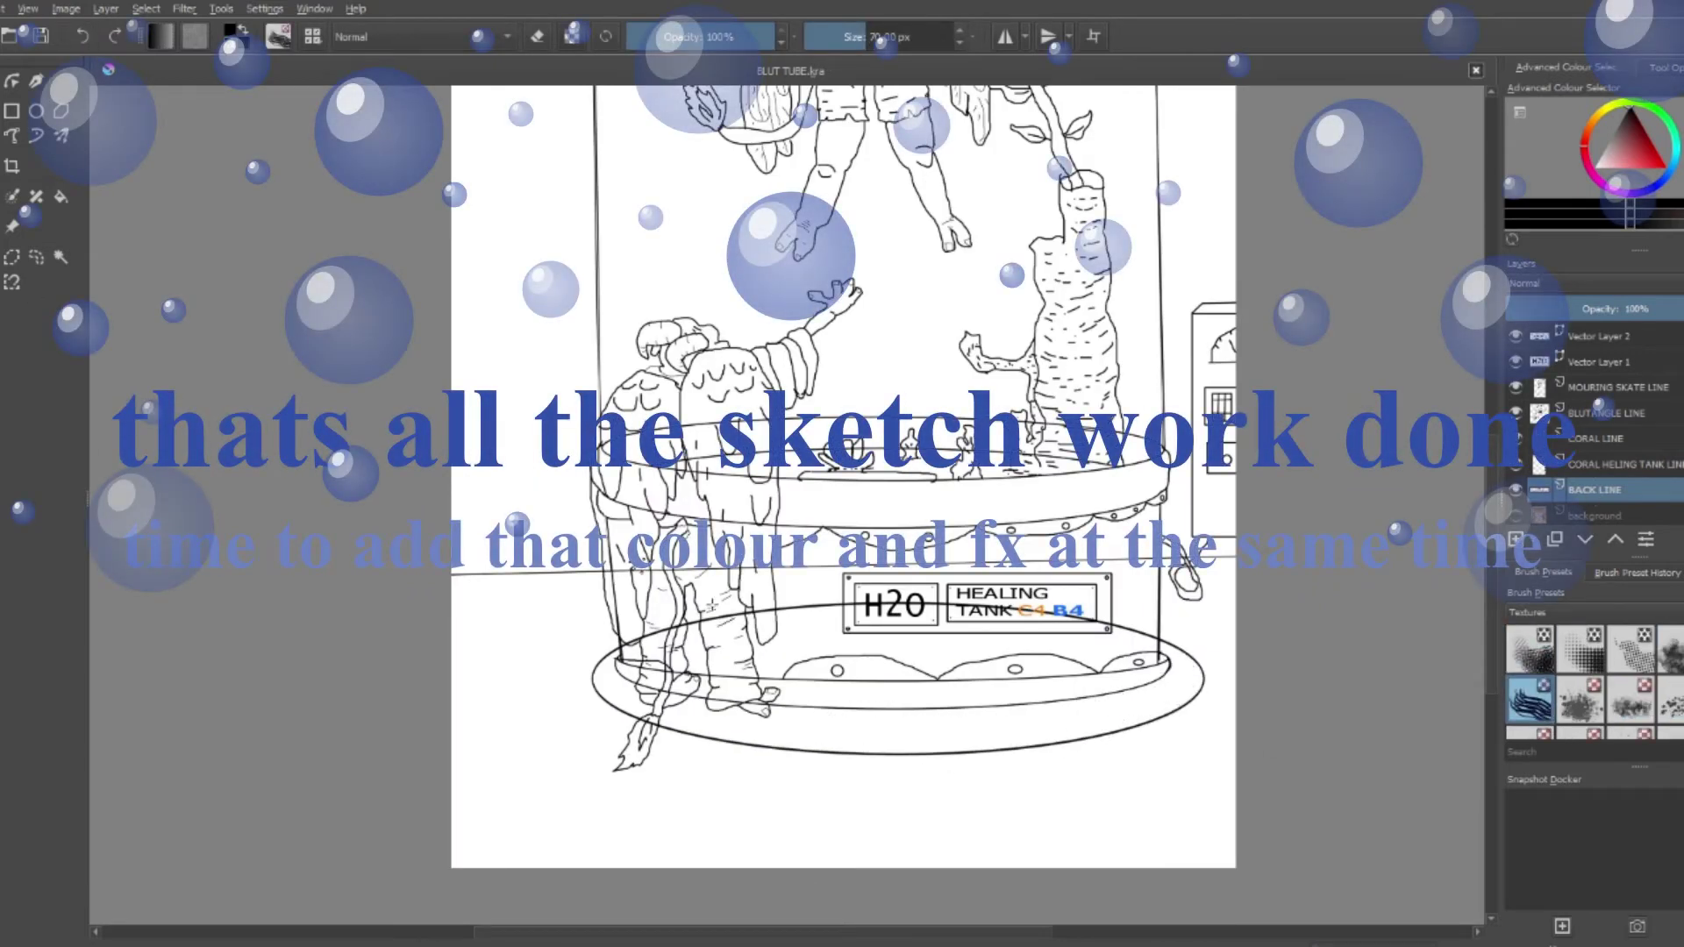
left_click_drag(658, 636, 1201, 693)
left_click(84, 36)
left_click_drag(605, 636, 772, 737)
key("ctrl+z")
key("ctrl+z")
Repaint the tank base texture at 66% opacity, then remove it again
left_click(1581, 649)
left_click_drag(1193, 649, 982, 746)
left_click(84, 36)
left_click(725, 36)
left_click_drag(1197, 654, 894, 780)
key("ctrl+z")
key("ctrl+z")
scroll("up", 3)
Add a COLOUR FLOOR layer and paint a grey halftone shadow around the tank base
key("ctrl+z")
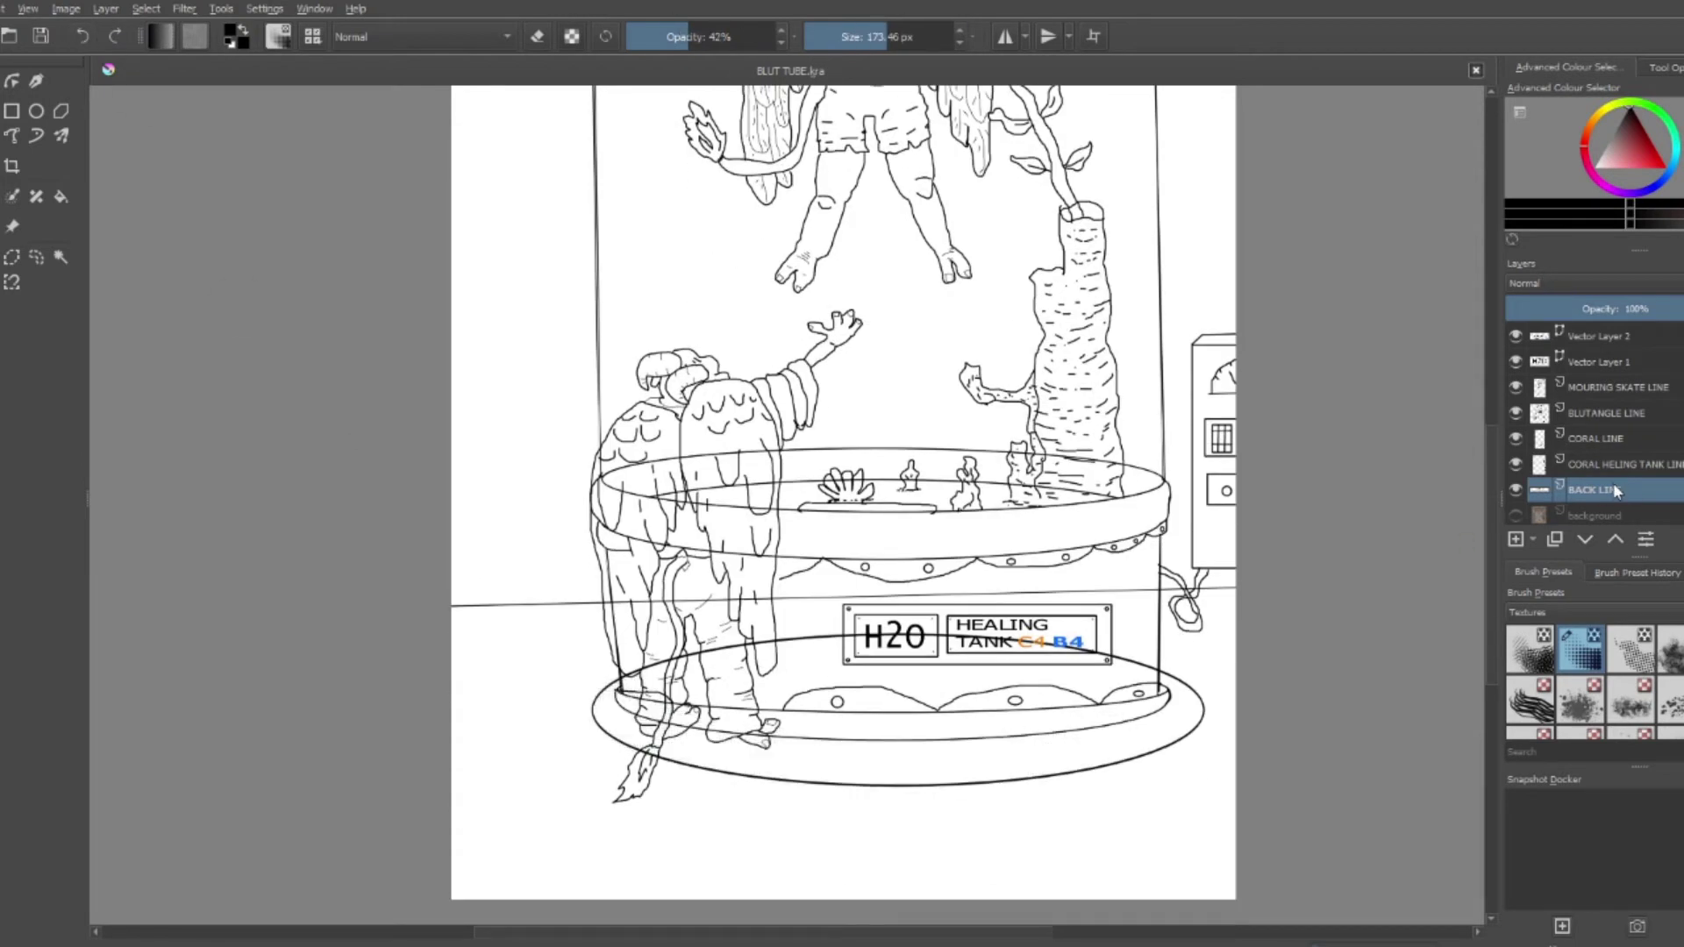
key("Page_Up")
key("Page_Up")
key("Page_Up")
type("COLOUR FLOOR")
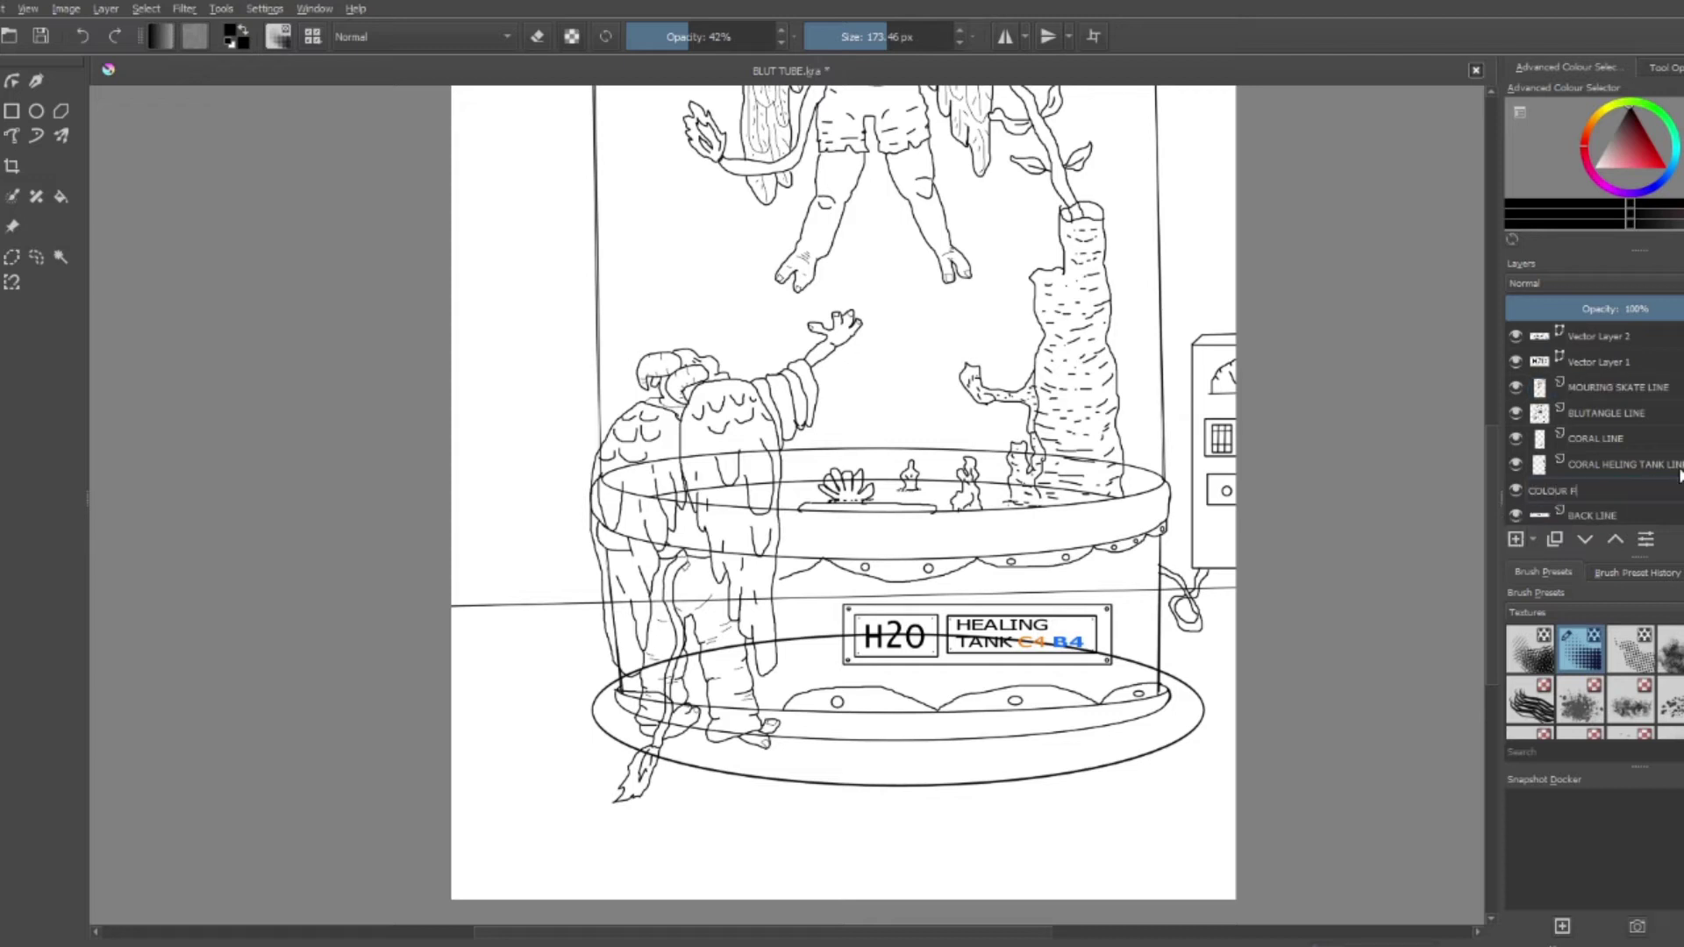
key("Return")
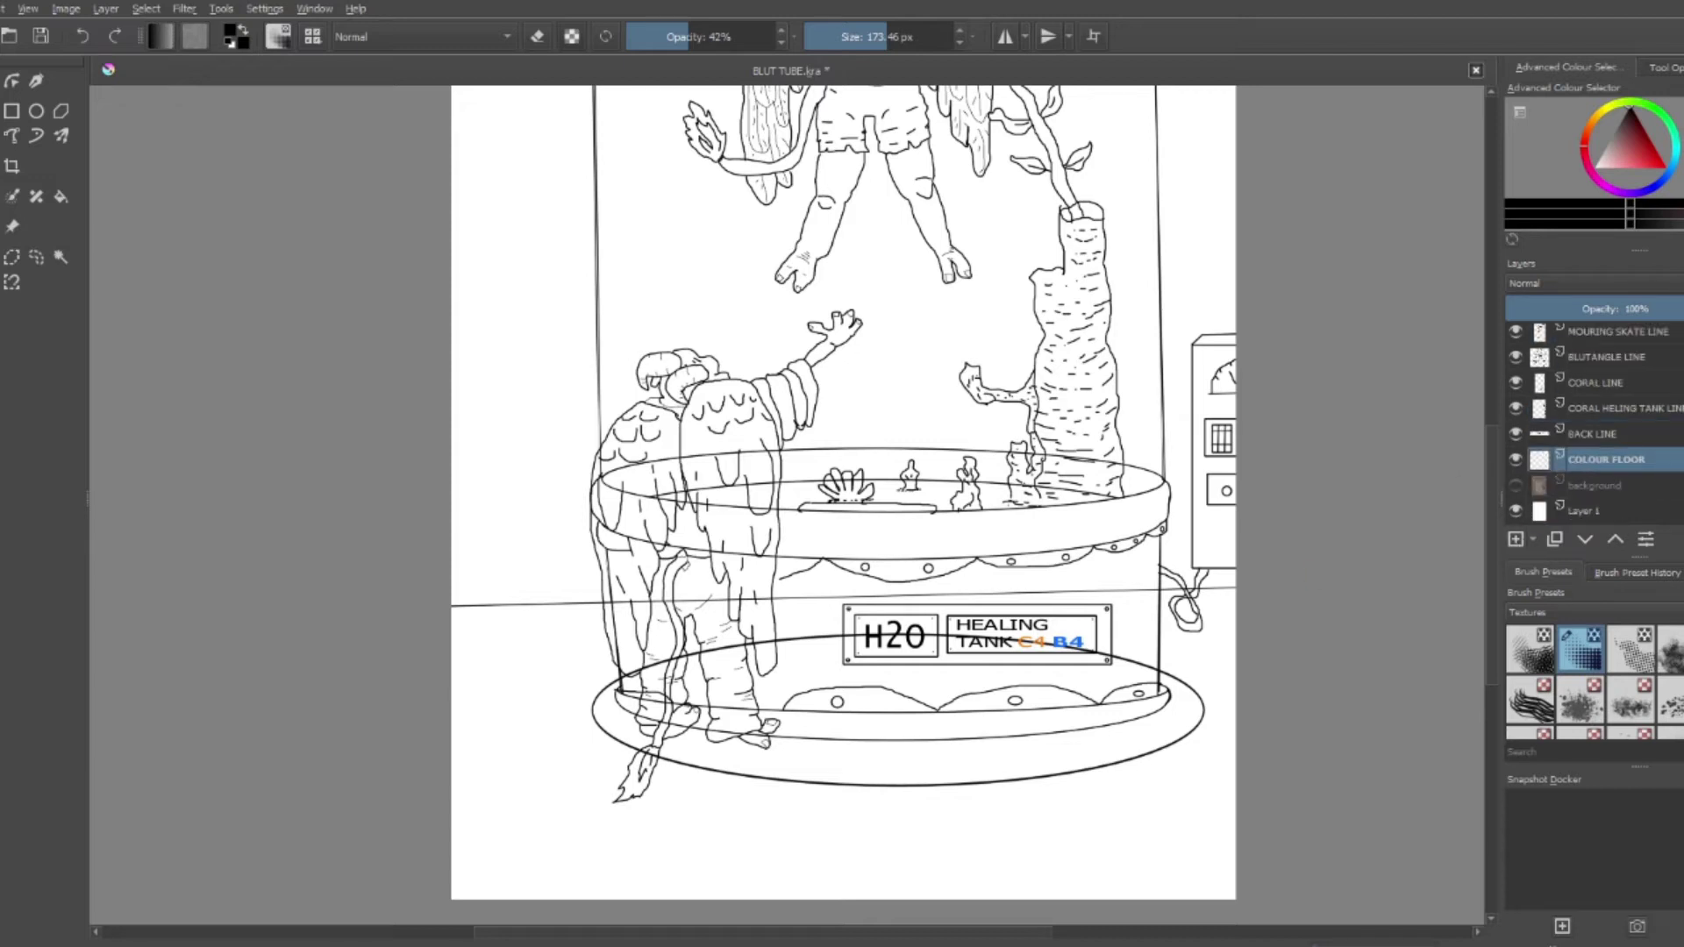
left_click_drag(1140, 701, 1123, 741)
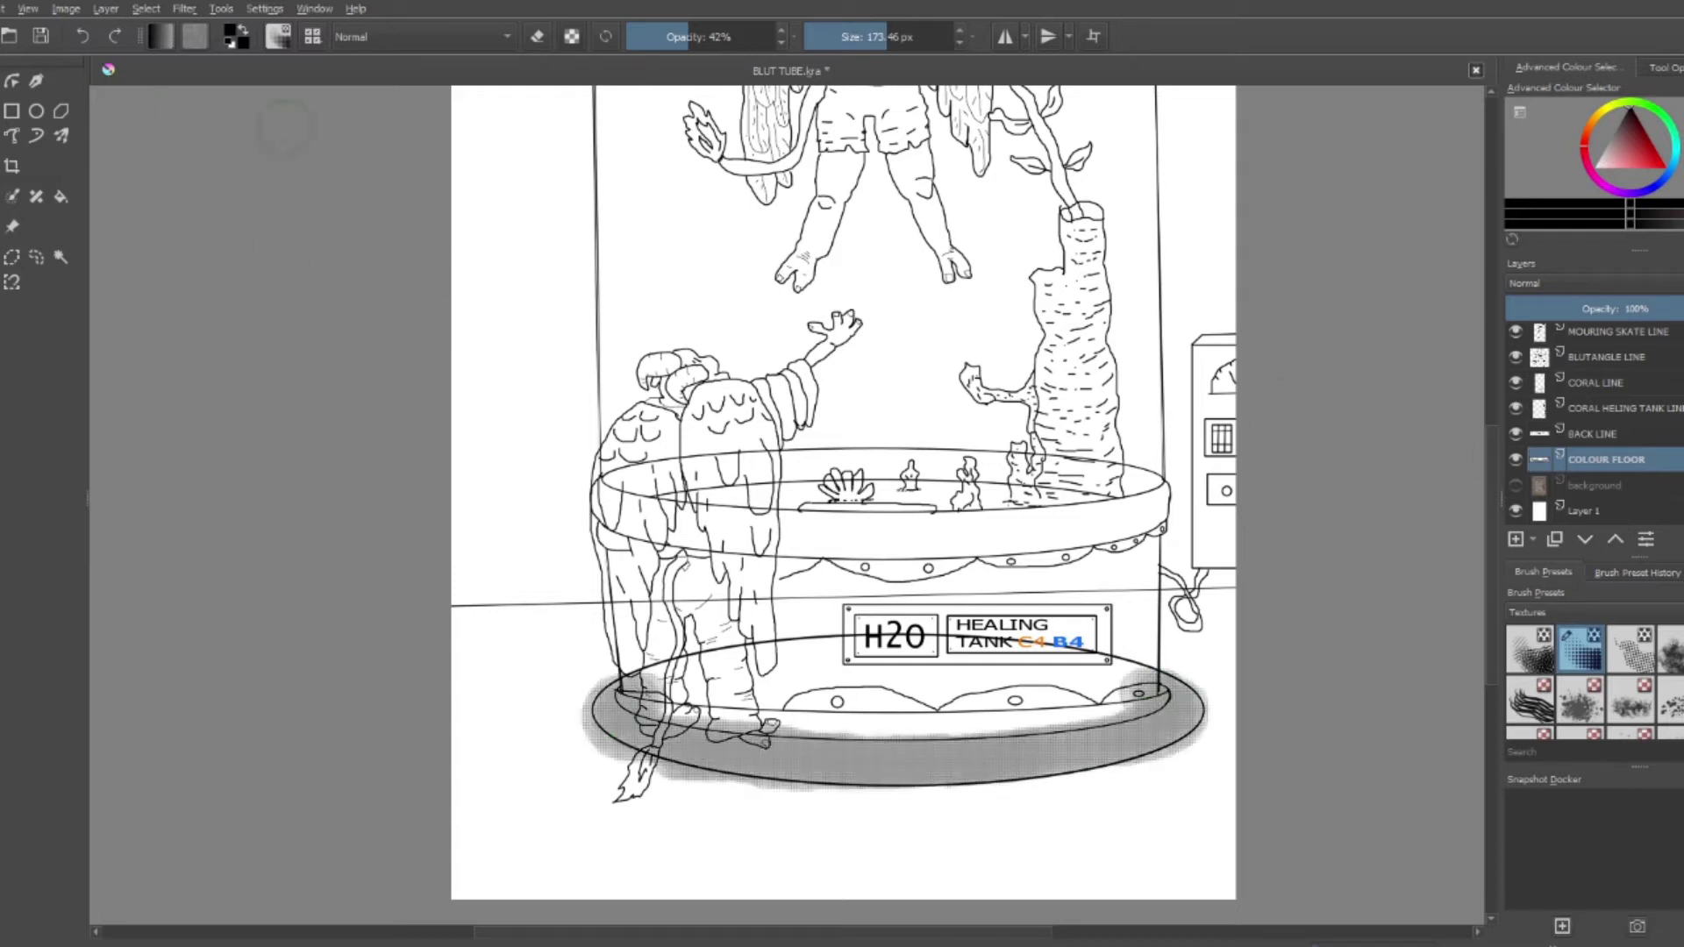
On new Paint Layer 3, draw straight horizontal floorboard lines with the fine Ink brush
left_click(1516, 539)
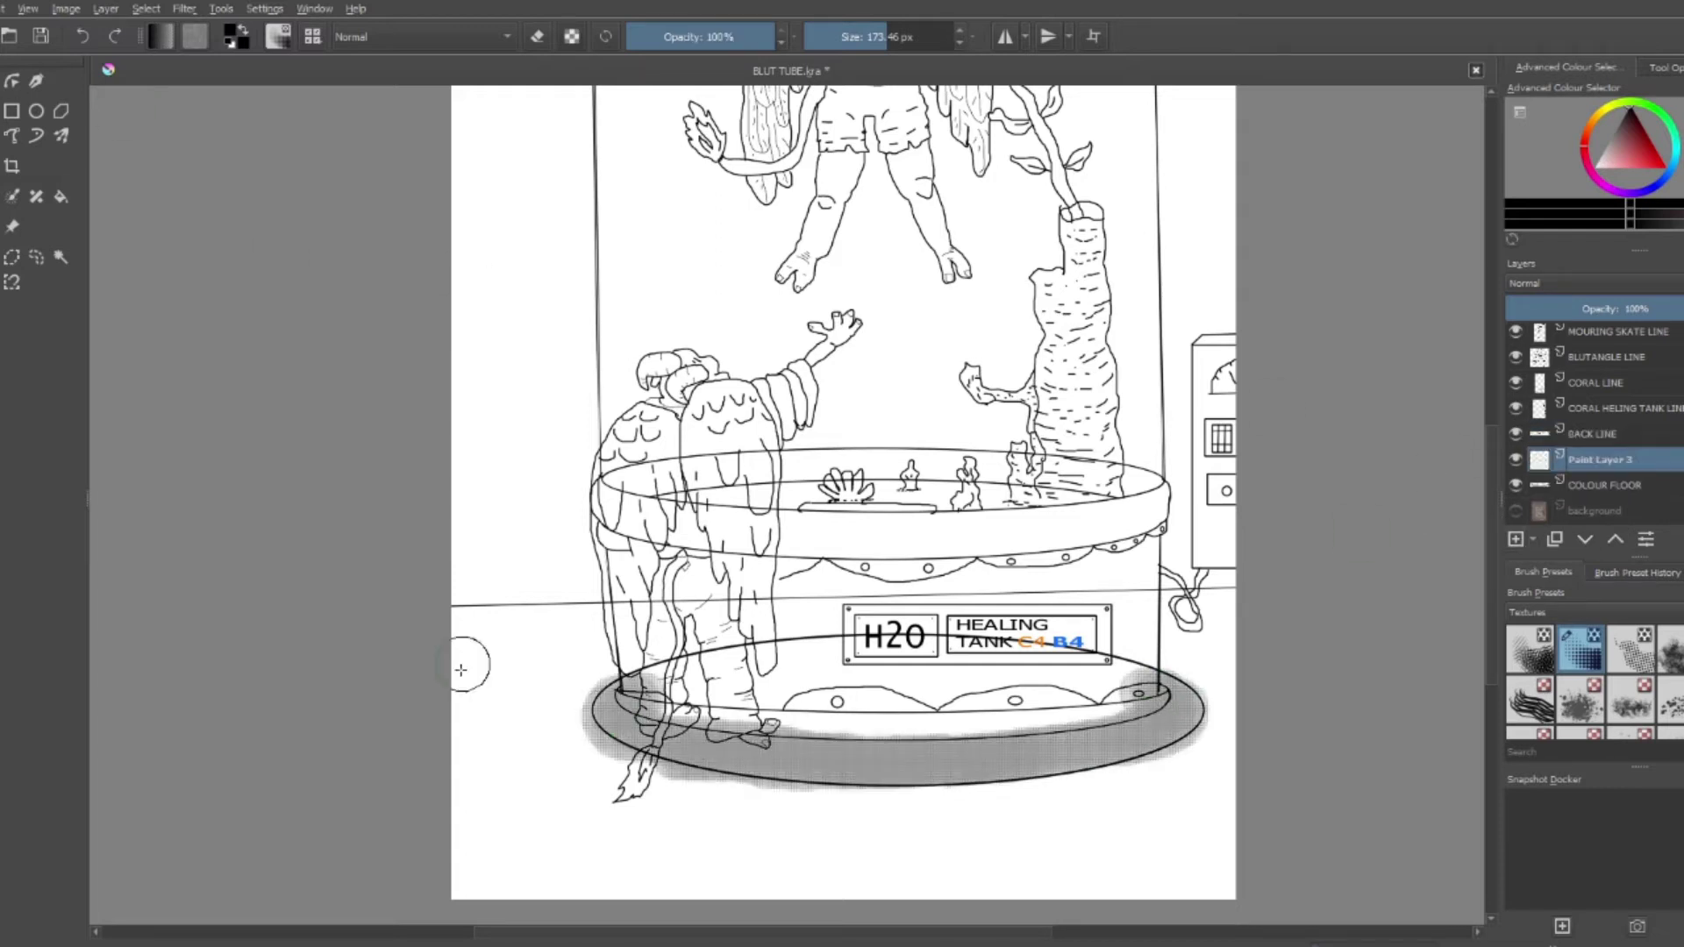
left_click(1631, 647)
left_click_drag(1271, 701, 178, 833)
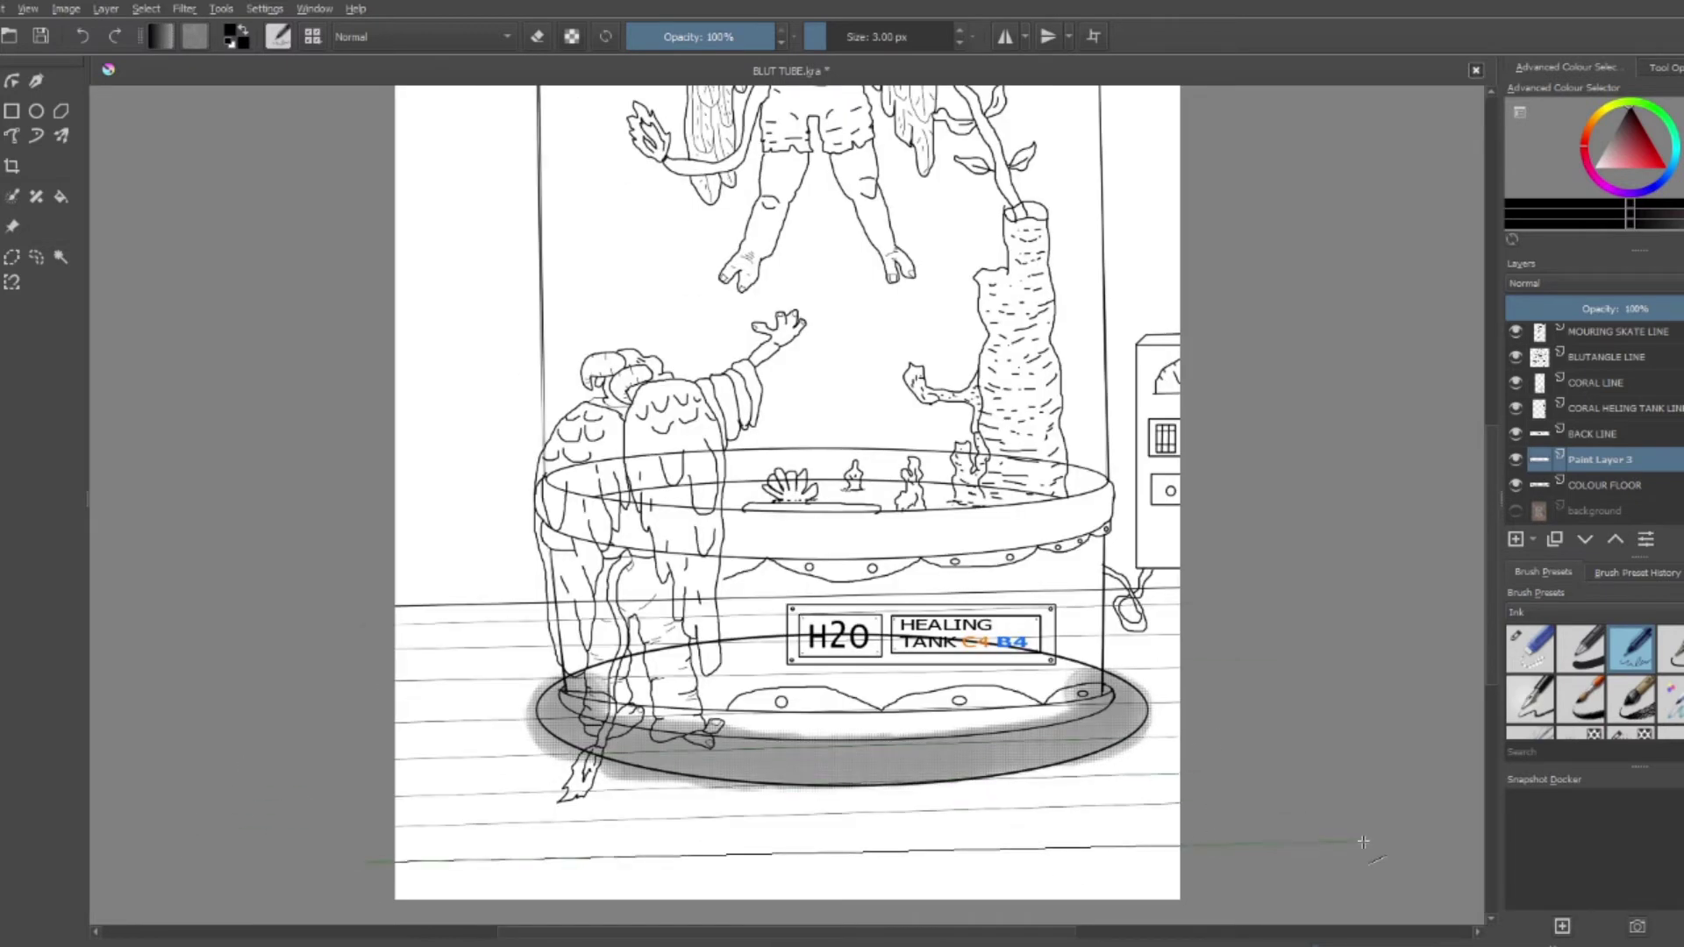
left_click_drag(1362, 842, 1207, 814)
scroll("down", 3)
left_click(1529, 647)
scroll("up", 3)
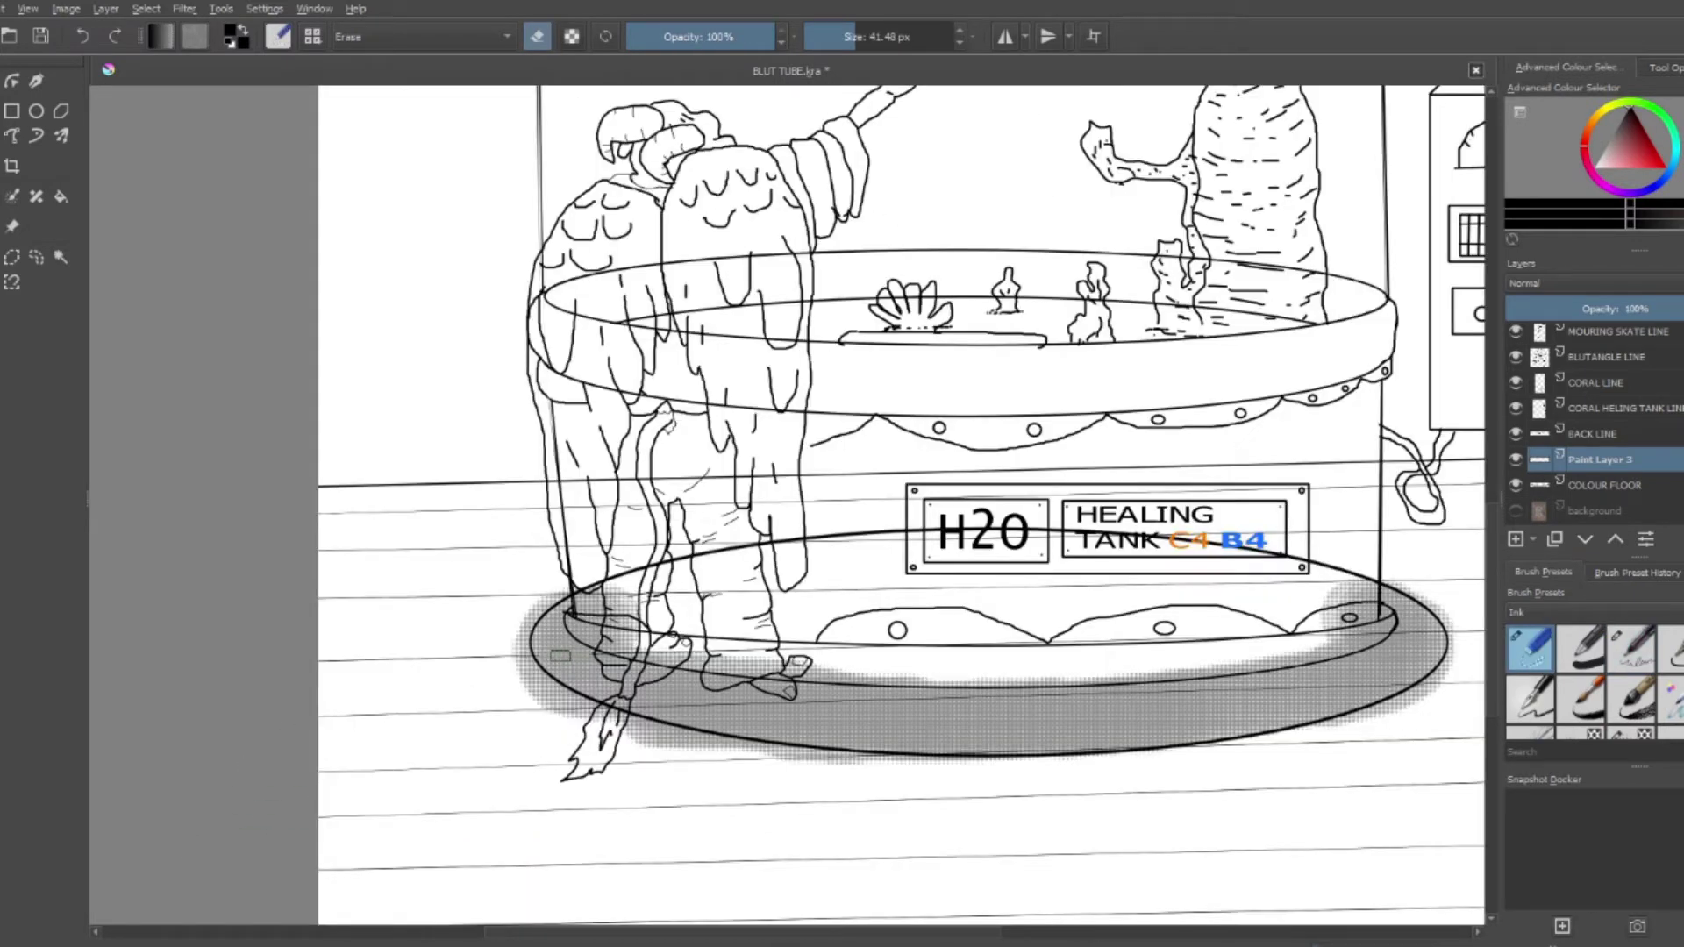
scroll("down", 3)
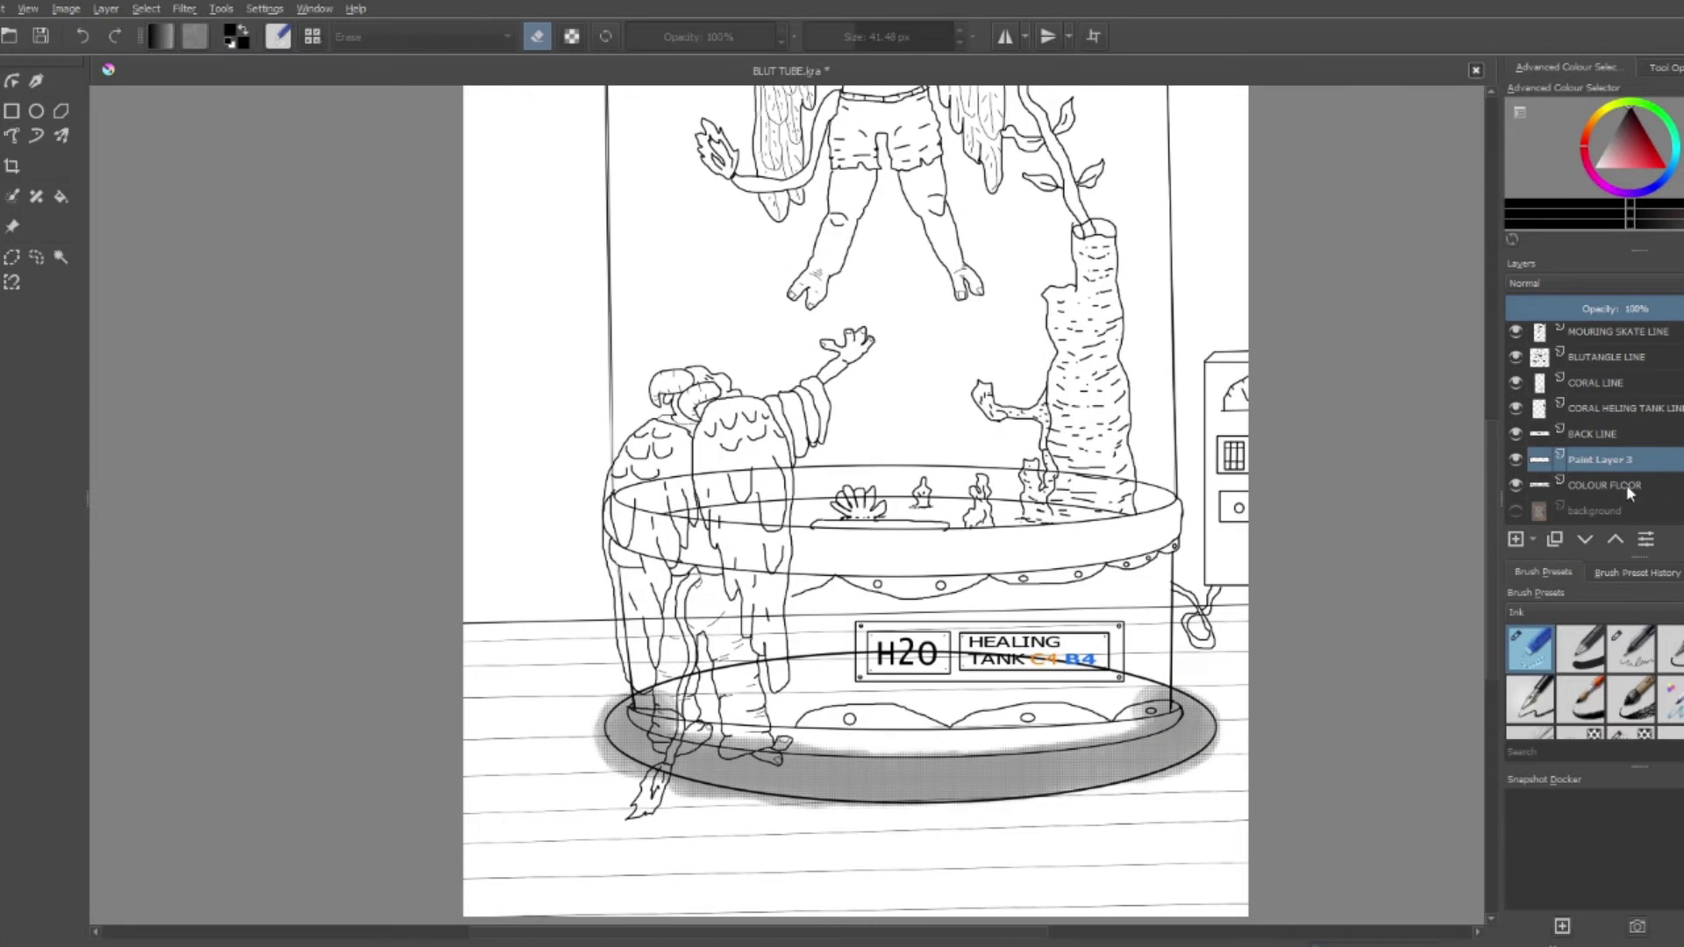
left_click(1613, 485)
Paint broad brown strokes across the floor with a large brush
left_click(1581, 647)
scroll("down", 3)
left_click_drag(544, 789, 1383, 669)
key("ctrl+z")
left_click_drag(499, 724, 1278, 564)
scroll("up", 3)
left_click_drag(1096, 513, 1353, 506)
left_click_drag(1166, 605, 1219, 693)
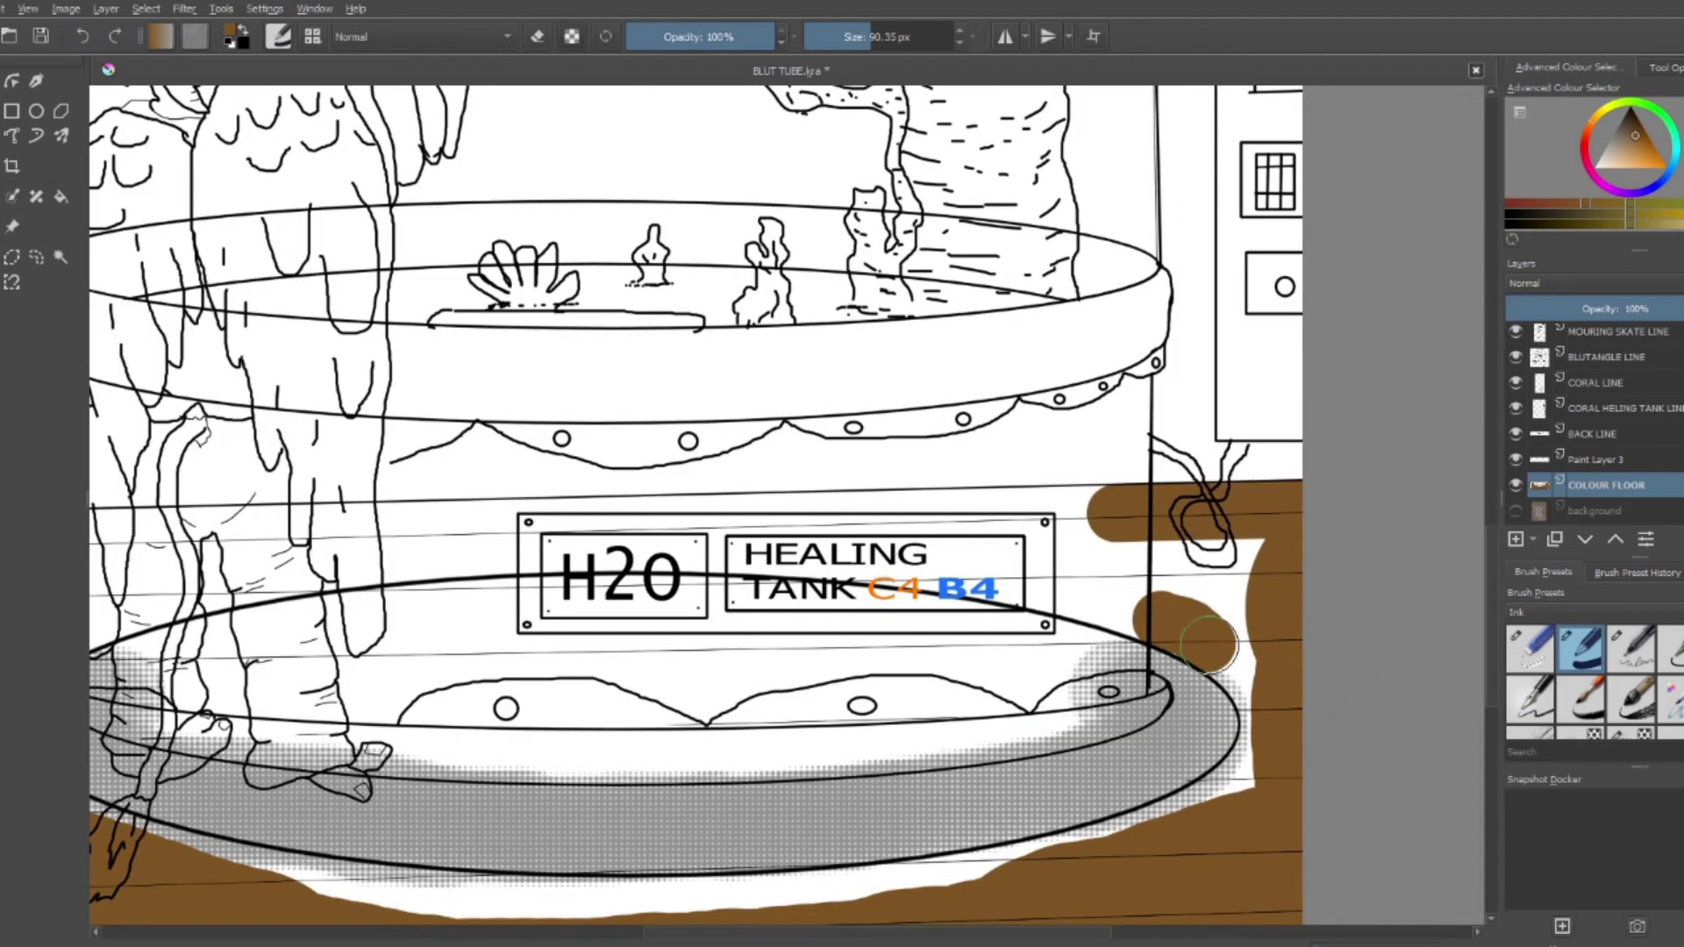
scroll("up", 3)
scroll("down", 3)
left_click_drag(1297, 614, 176, 886)
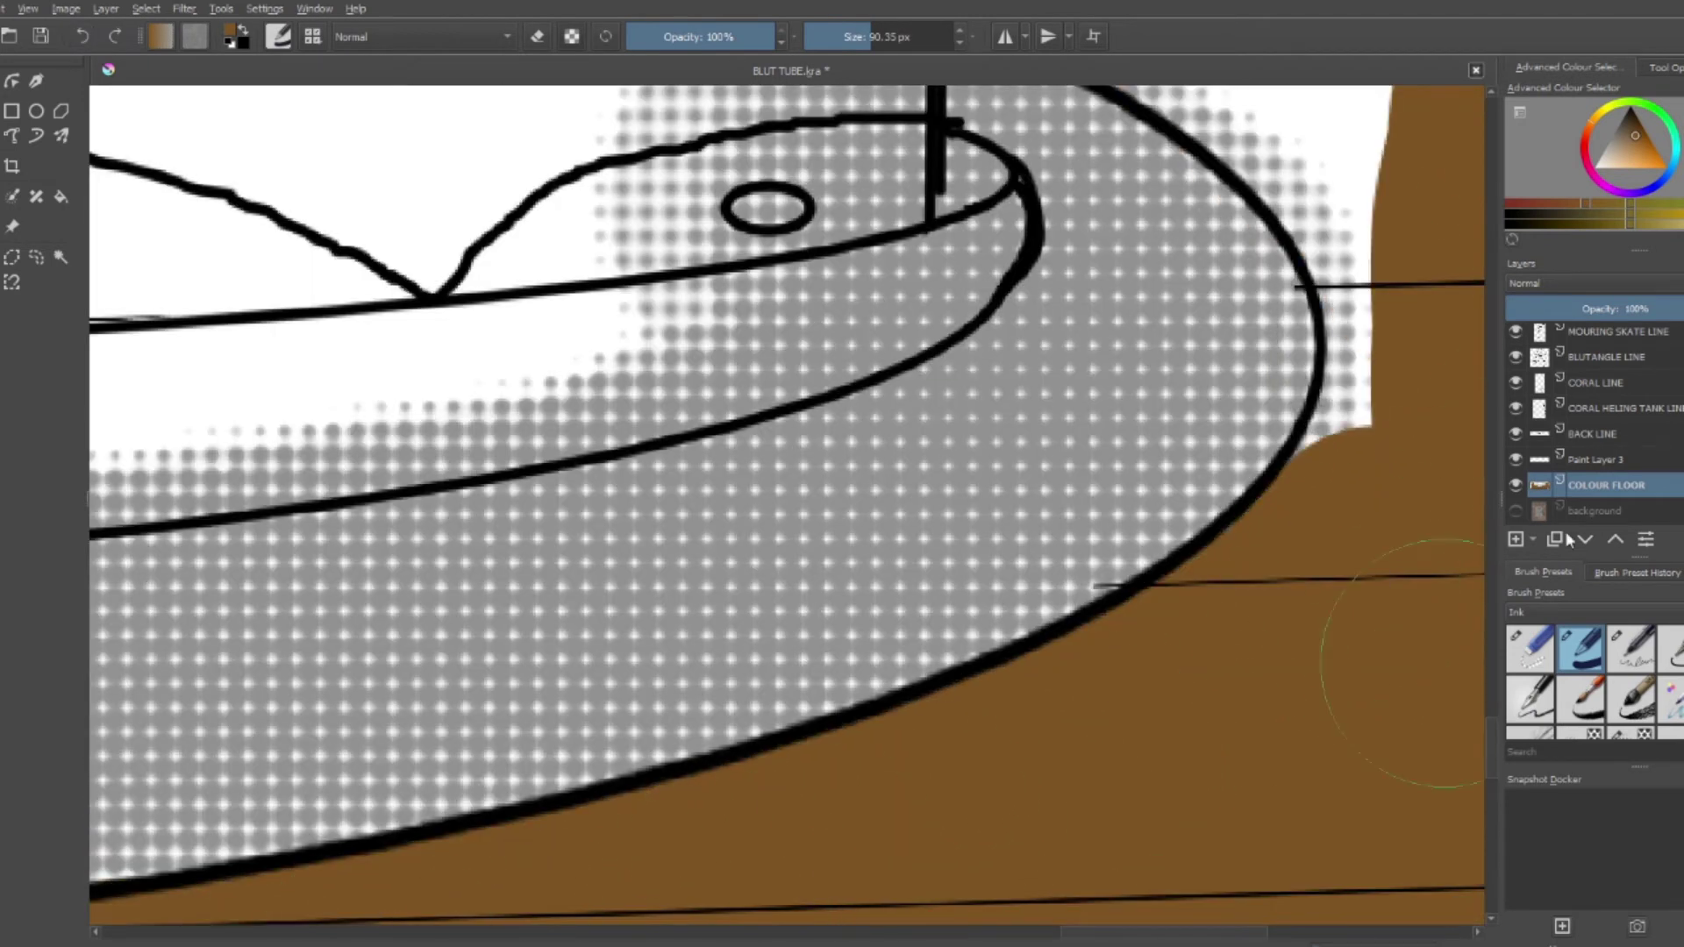
left_click_drag(433, 300, 815, 816)
Zoom in and fill the remaining white gaps brown up to the tank base's rim
scroll("down", 3)
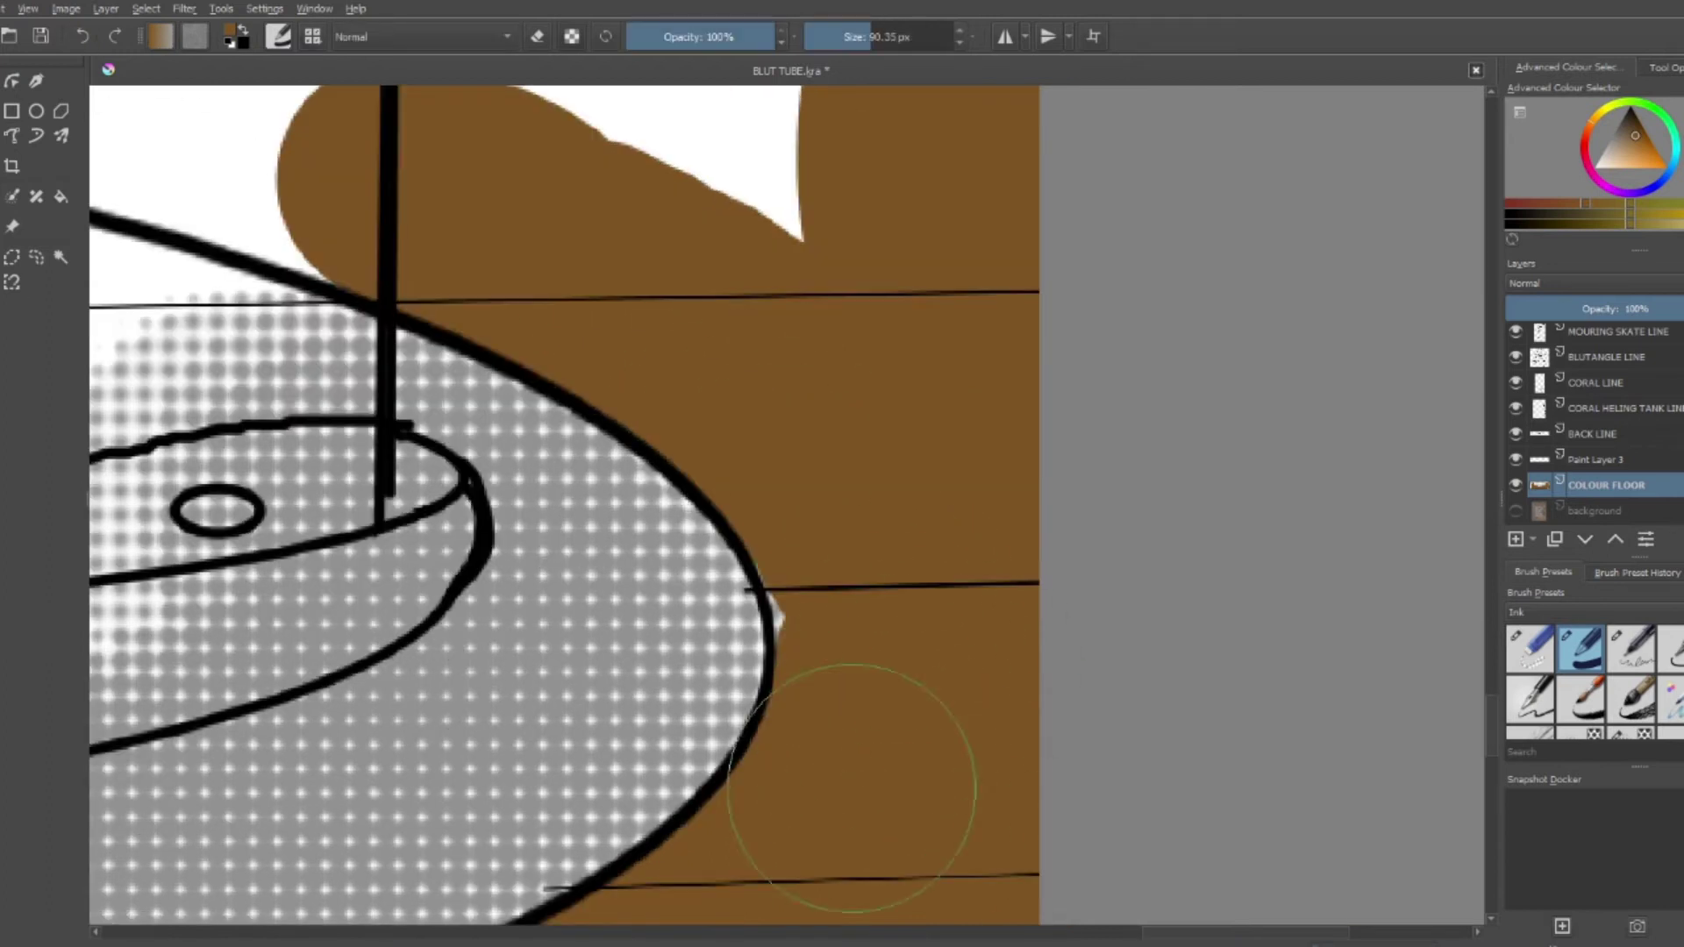
scroll("up", 3)
scroll("down", 3)
scroll("up", 3)
left_click_drag(1202, 576, 188, 639)
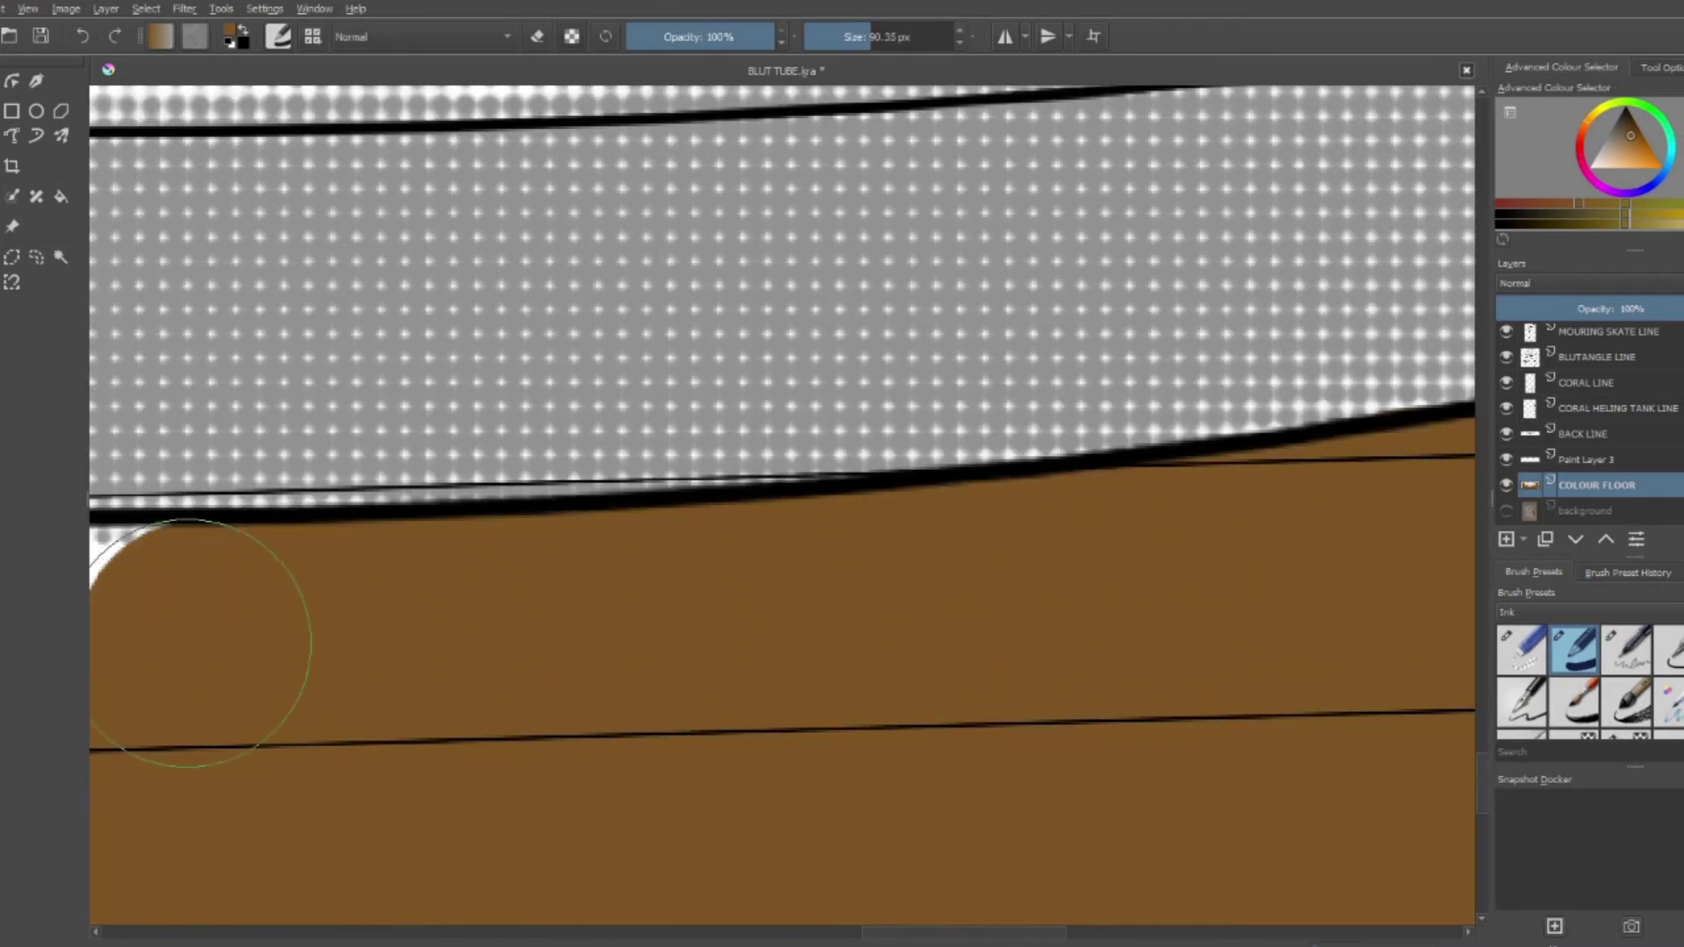
scroll("up", 3)
left_click_drag(1071, 620, 219, 614)
scroll("up", 3)
scroll("down", 3)
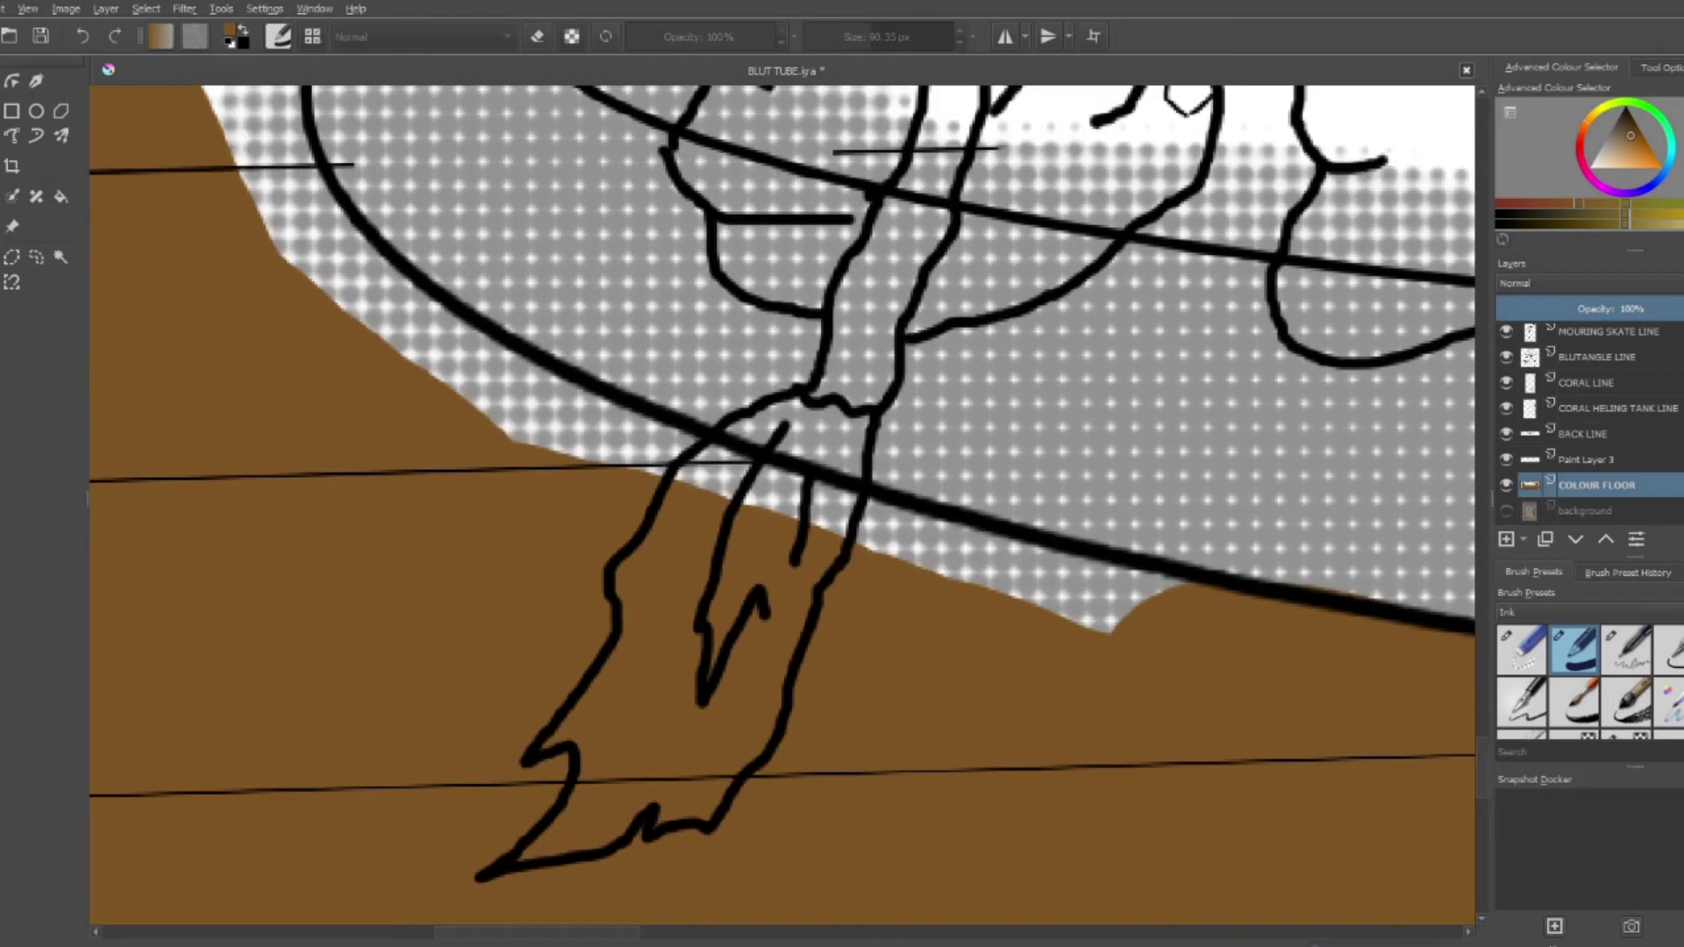
scroll("up", 3)
left_click_drag(413, 357, 219, 570)
scroll("up", 3)
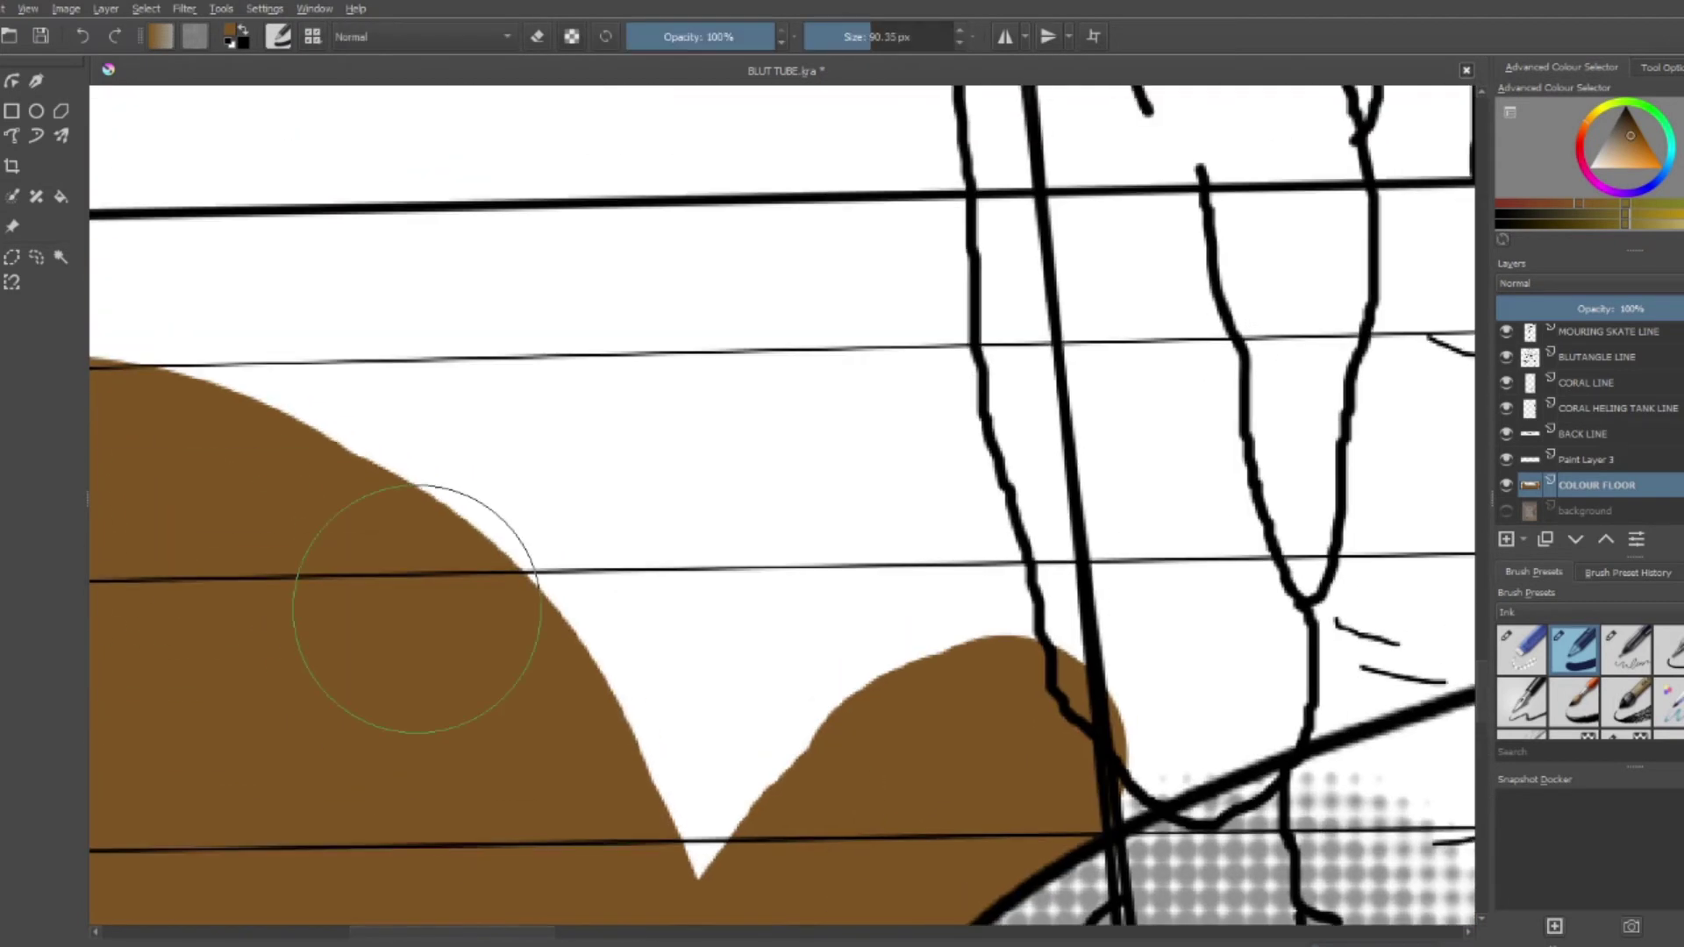
left_click_drag(406, 620, 590, 564)
scroll("right", 3)
scroll("up", 3)
scroll("down", 3)
scroll("down", 3)
scroll("up", 3)
key("Page_Up")
key("Page_Up")
key("Page_Up")
scroll("up", 3)
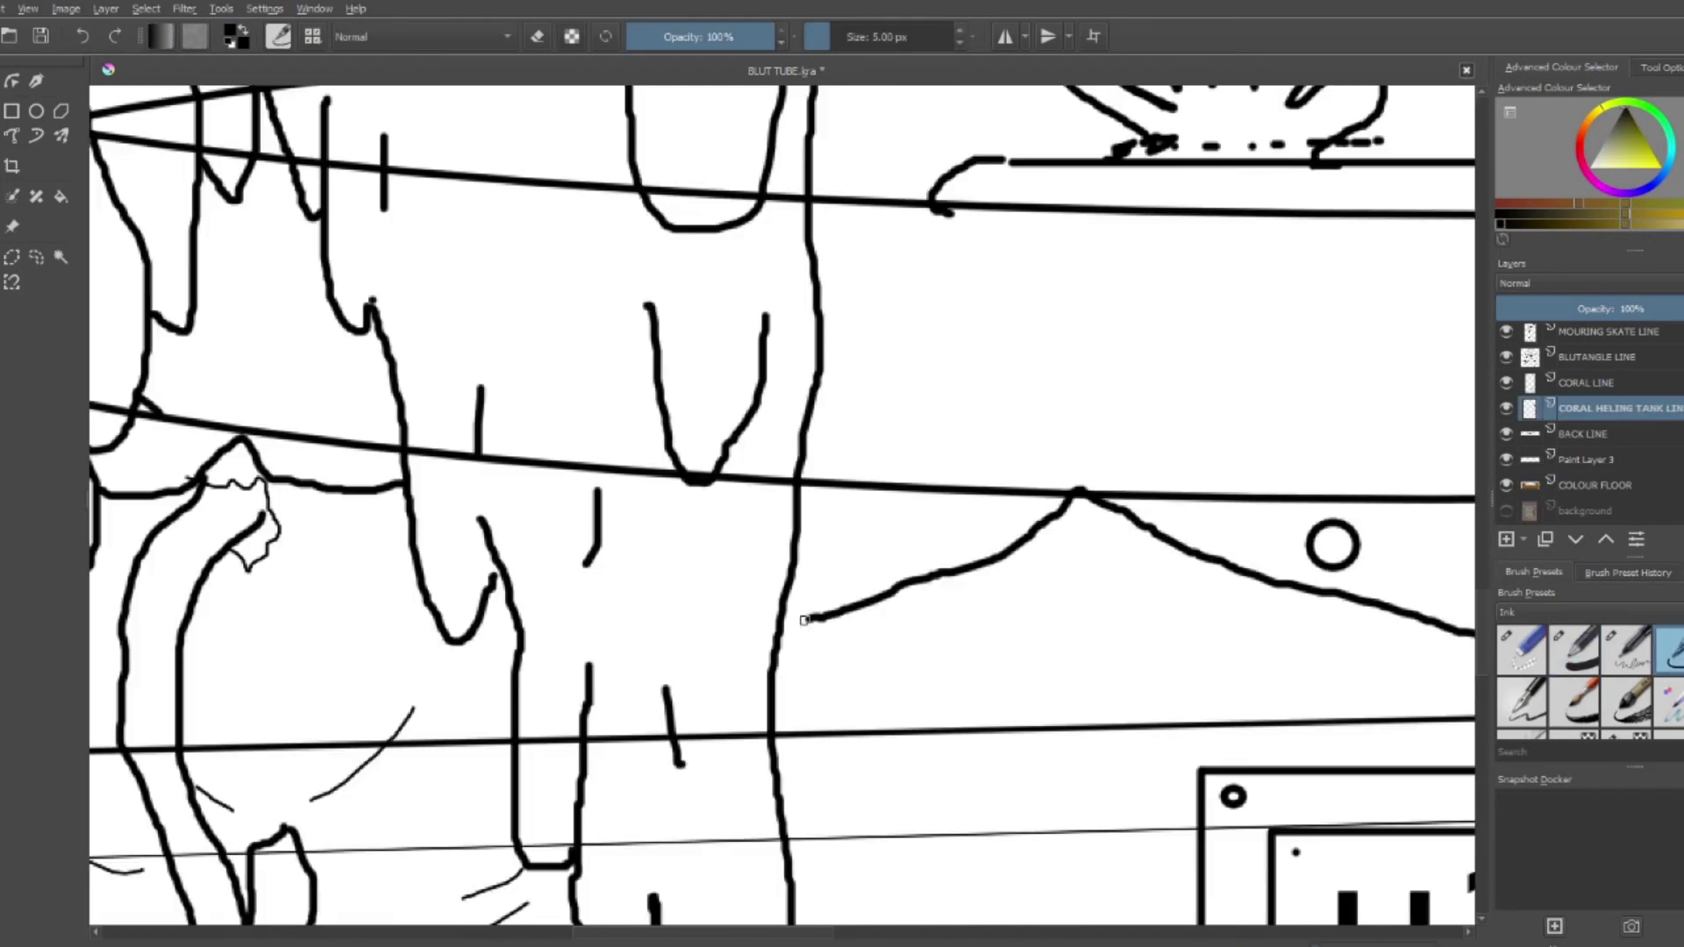
scroll("down", 3)
scroll("down", 3)
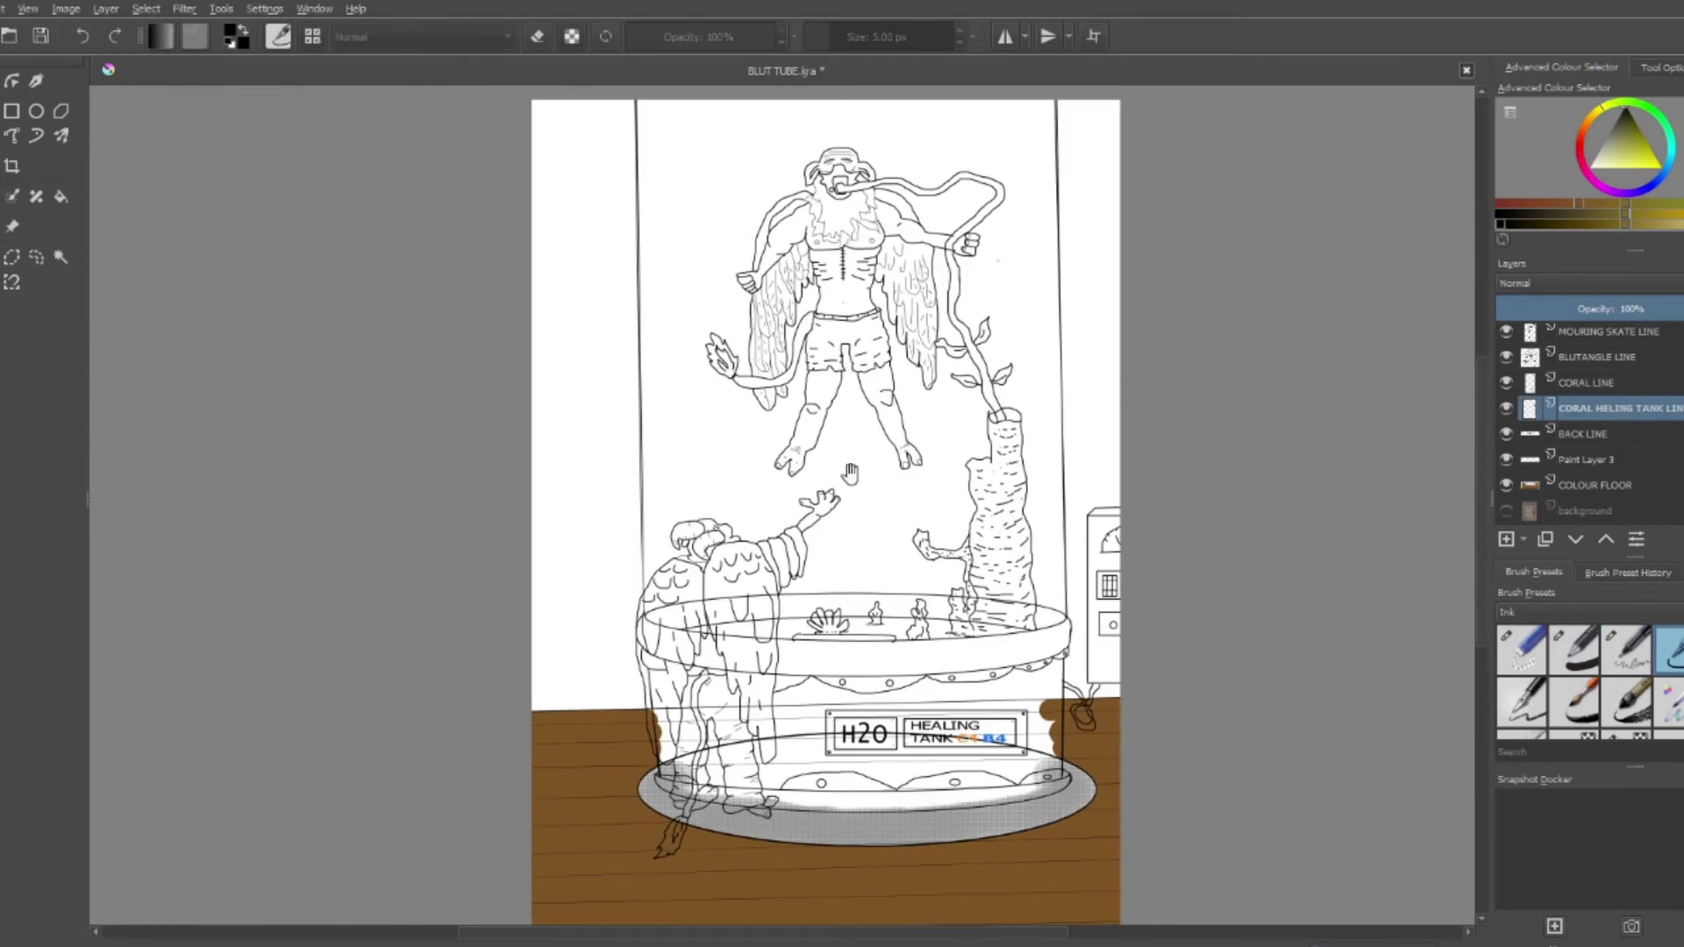
Paint the wall behind the tank green on the COLOUR FLOOR layer
left_click(1671, 156)
left_click(1644, 149)
left_click(1596, 485)
left_click(1574, 649)
left_click_drag(1083, 149, 1127, 632)
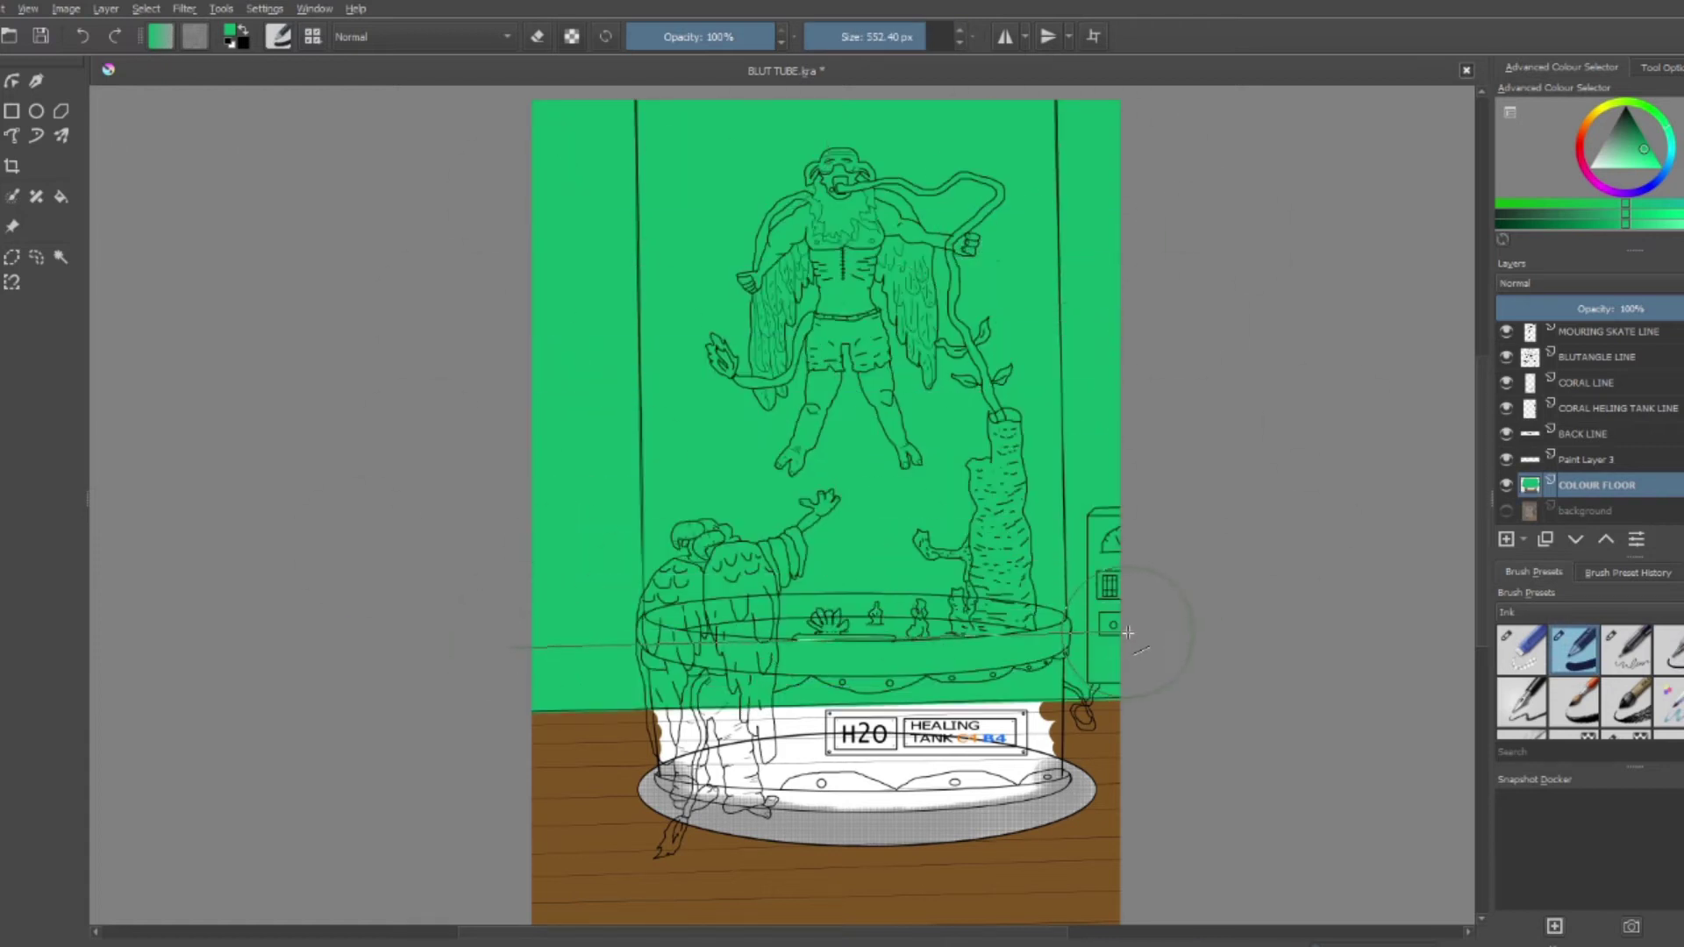
Add a new layer named CORRO COLOUR 1 and choose a light grey for the tank metal
left_click(1507, 539)
type("CORRO COLOUR 1")
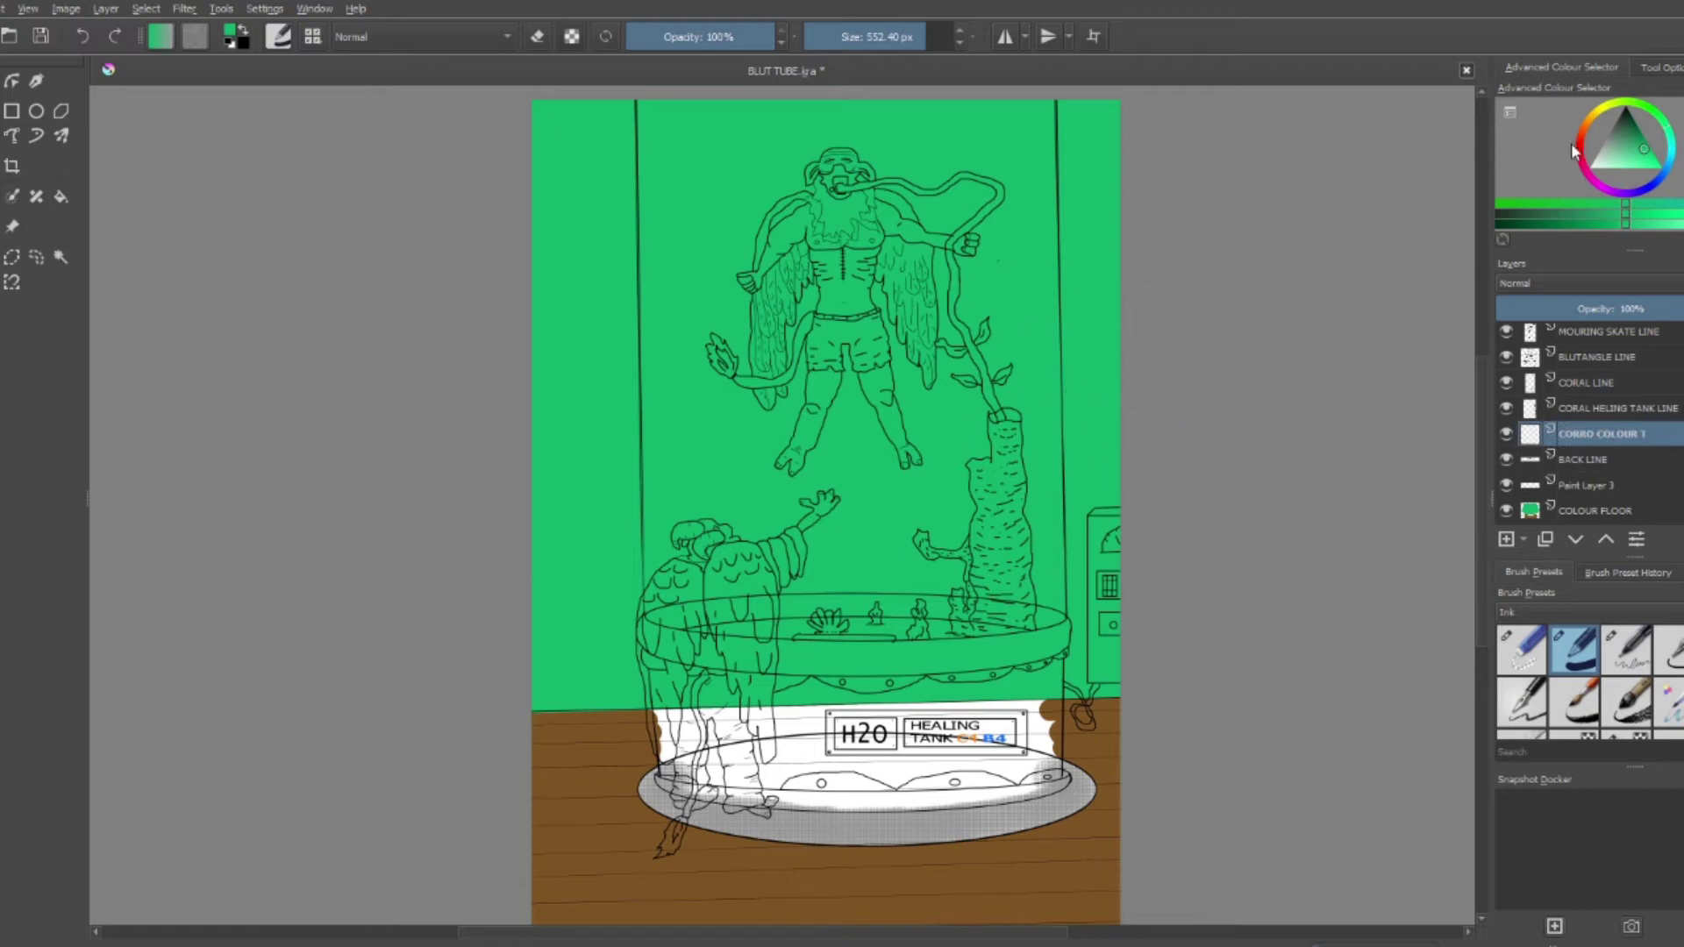
left_click(1576, 150)
left_click(845, 739)
key("ctrl+z")
left_click(1671, 145)
left_click(1606, 137)
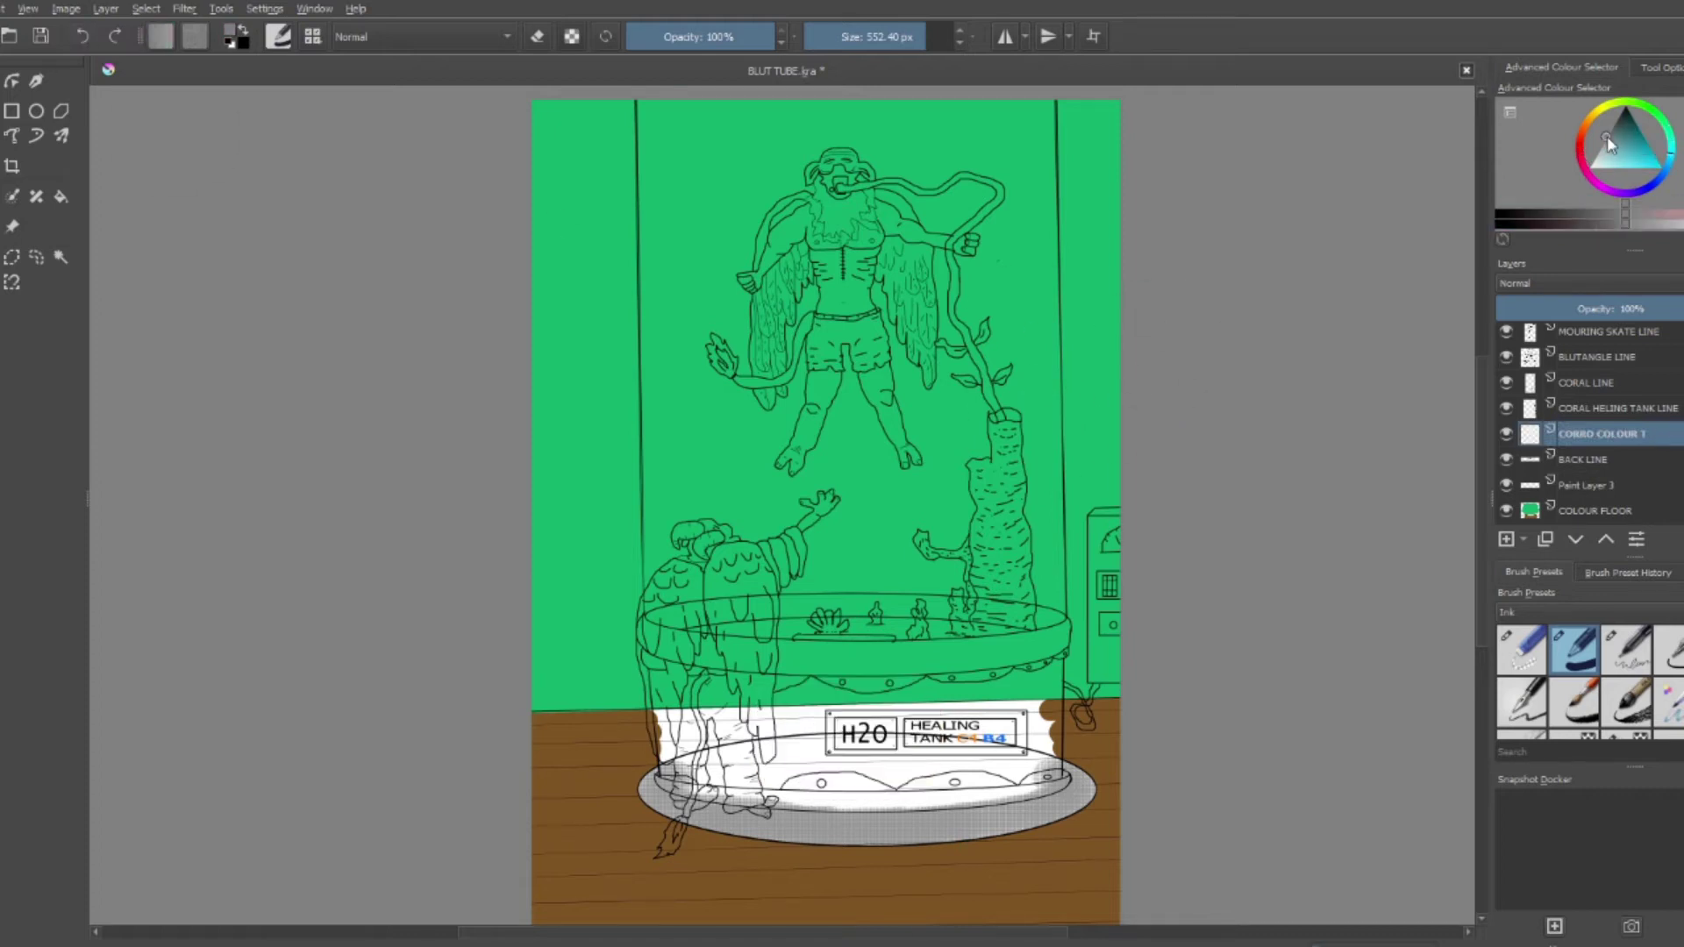
Paint grey over the tank base and all around the tank sign
scroll("up", 3)
left_click_drag(614, 842, 1245, 877)
left_click_drag(1140, 614, 644, 325)
left_click_drag(745, 570, 1070, 561)
left_click_drag(965, 570, 1140, 377)
left_click_drag(824, 350, 1140, 281)
With a smaller brush, paint tan along the top ridge band above the black line
scroll("up", 3)
key("bracketleft")
key("bracketleft")
key("bracketleft")
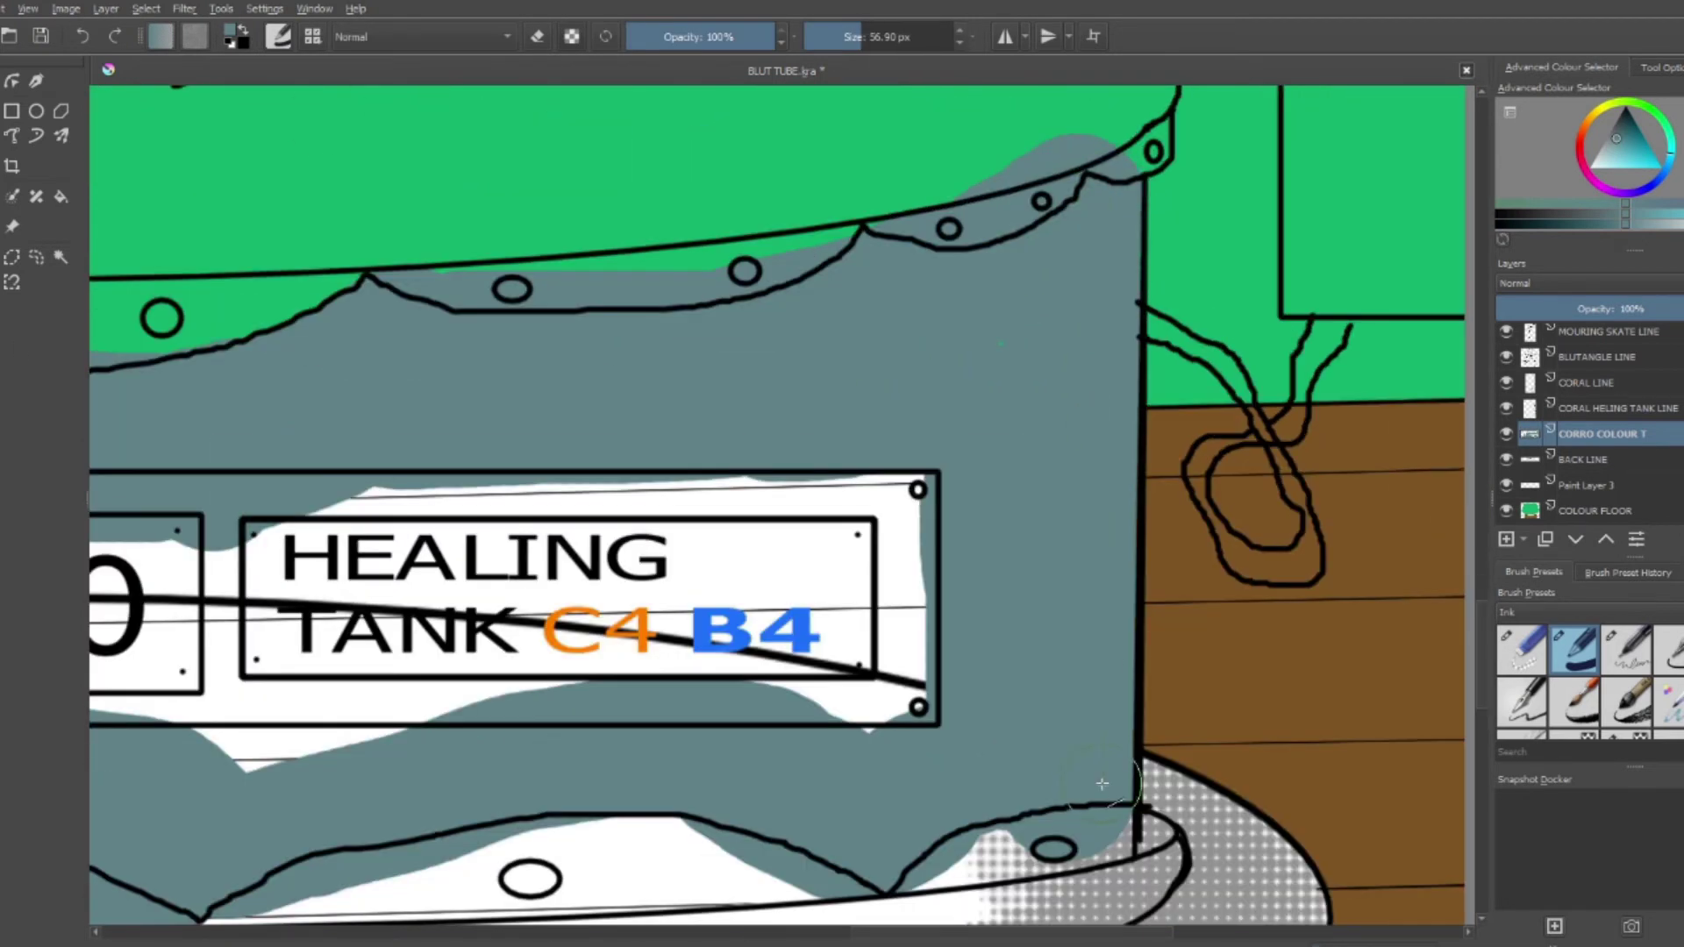
scroll("left", 3)
scroll("left", 3)
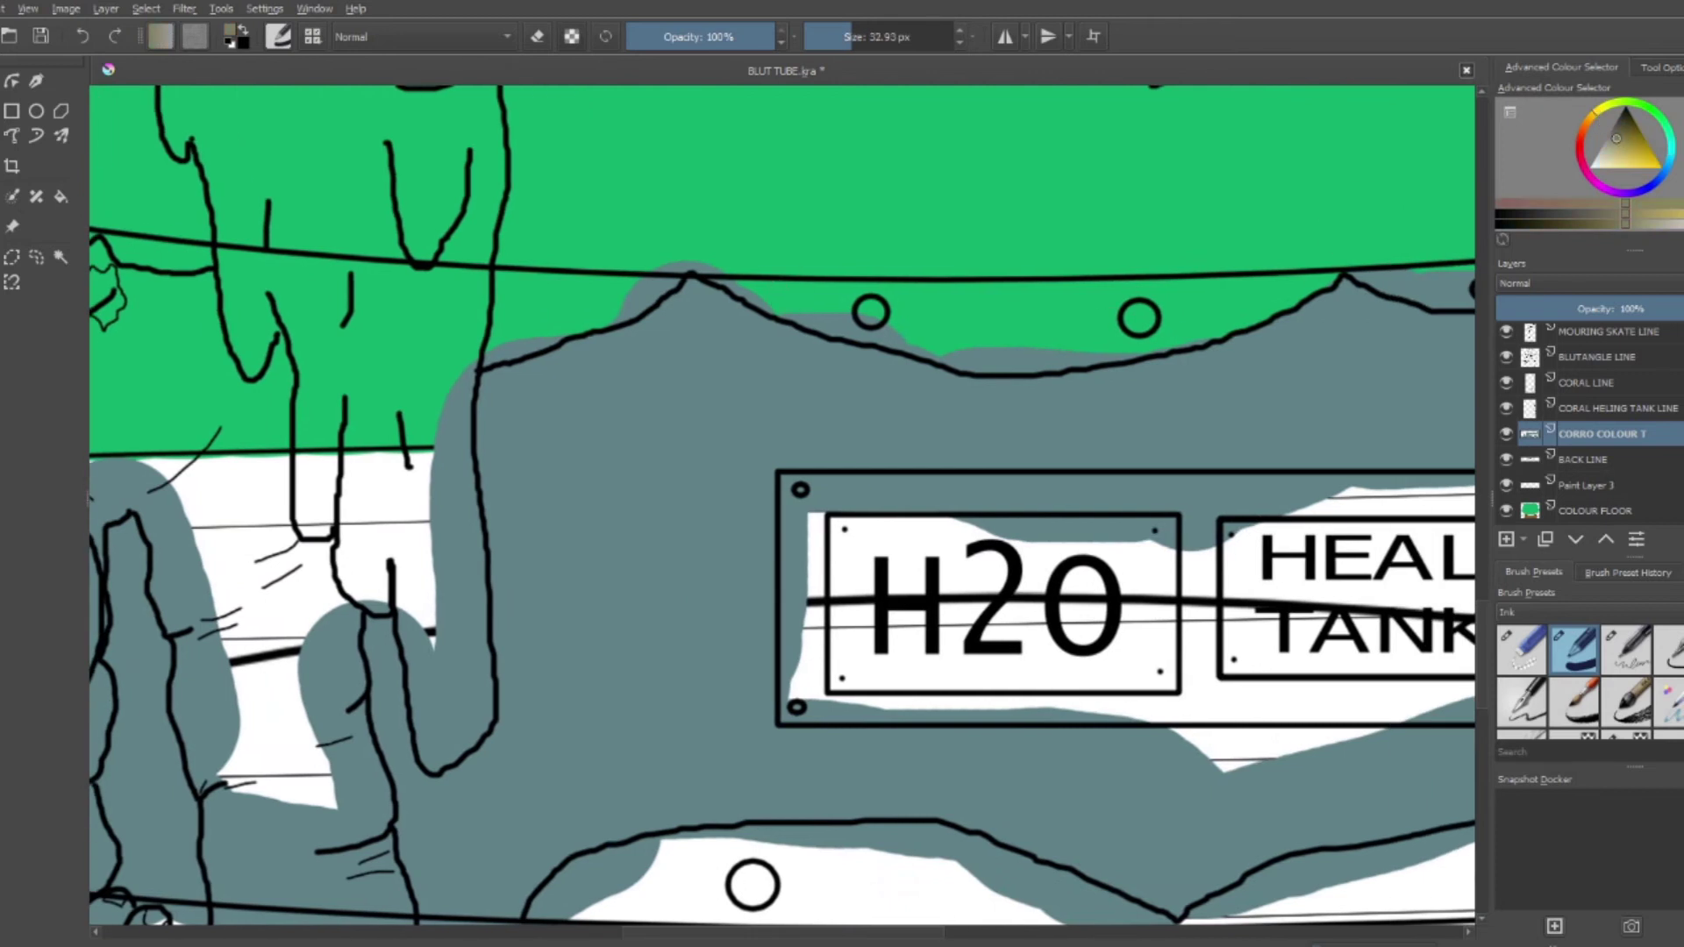
scroll("left", 3)
scroll("down", 3)
left_click_drag(1118, 281, 991, 219)
left_click_drag(662, 232, 647, 293)
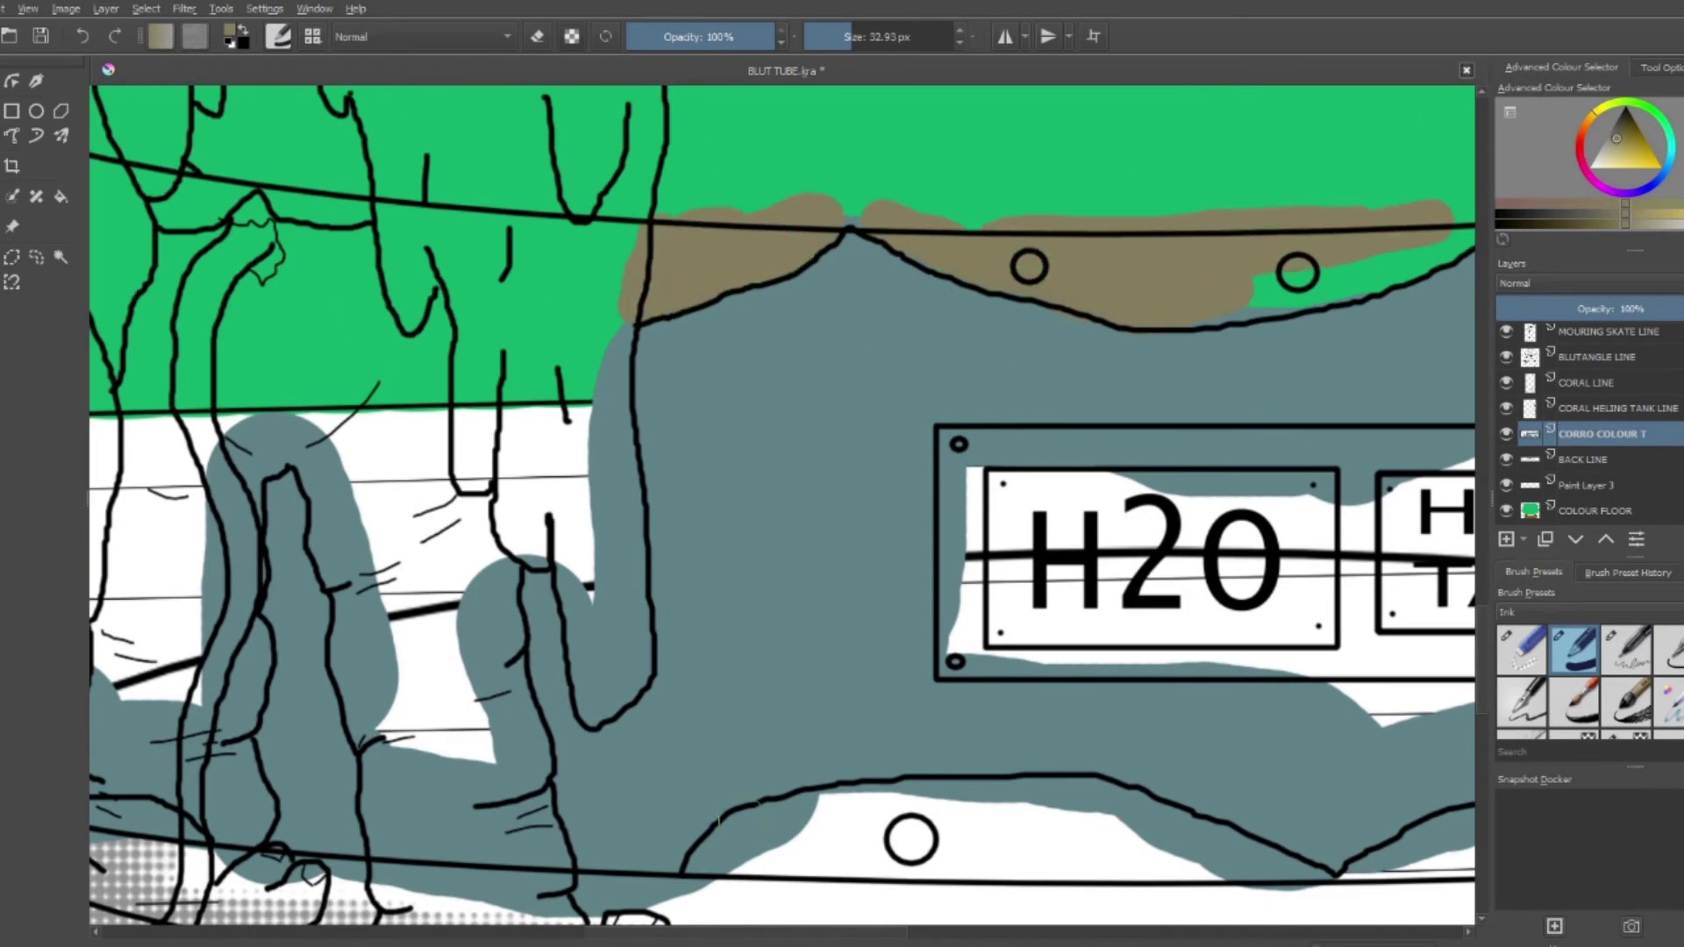
scroll("up", 3)
scroll("right", 3)
scroll("up", 3)
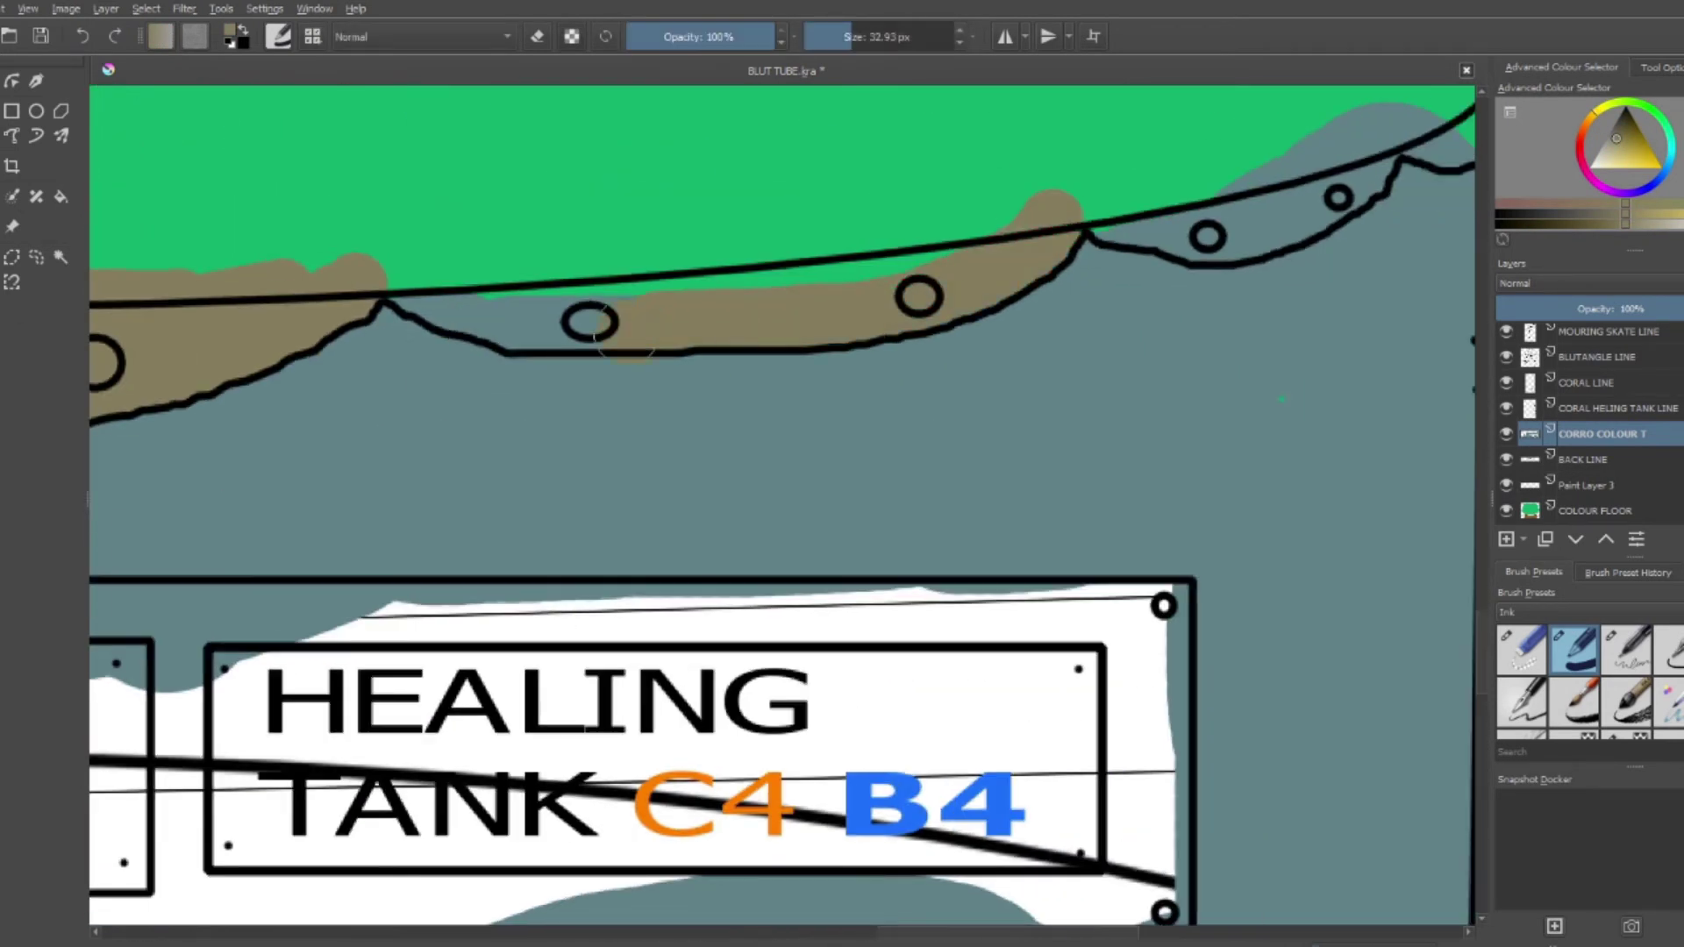
left_click_drag(386, 263, 1022, 232)
left_click(590, 357)
Paint tan along the upper band and the lower band under the black line
scroll("right", 3)
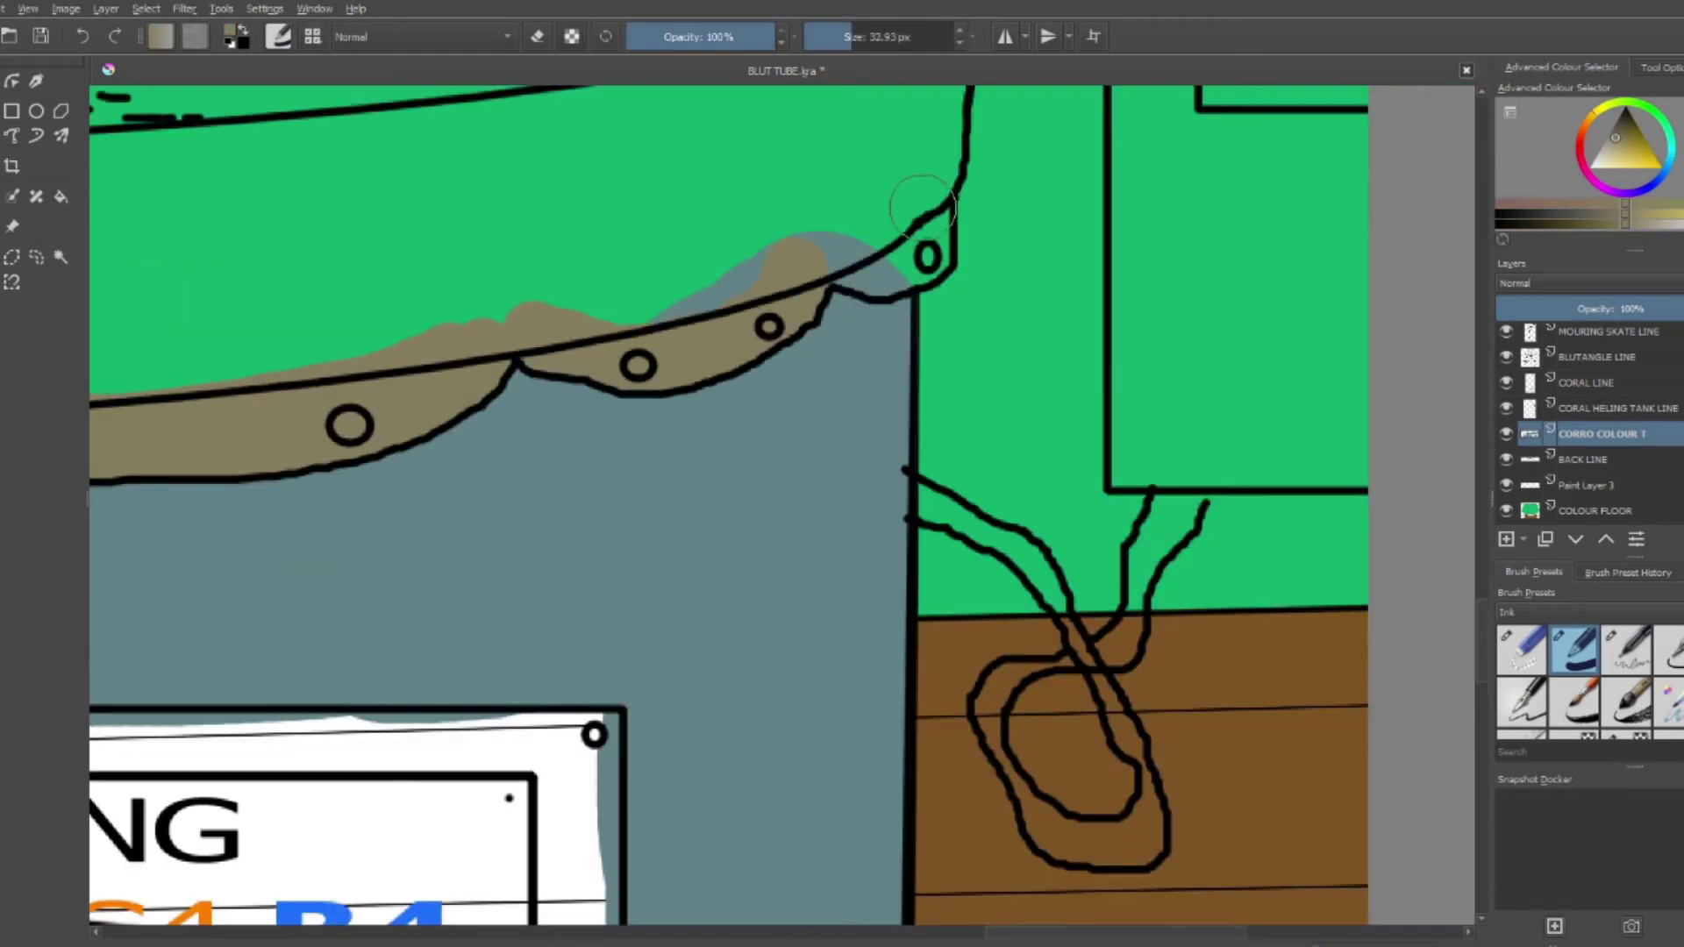
scroll("down", 3)
left_click_drag(394, 605, 1008, 553)
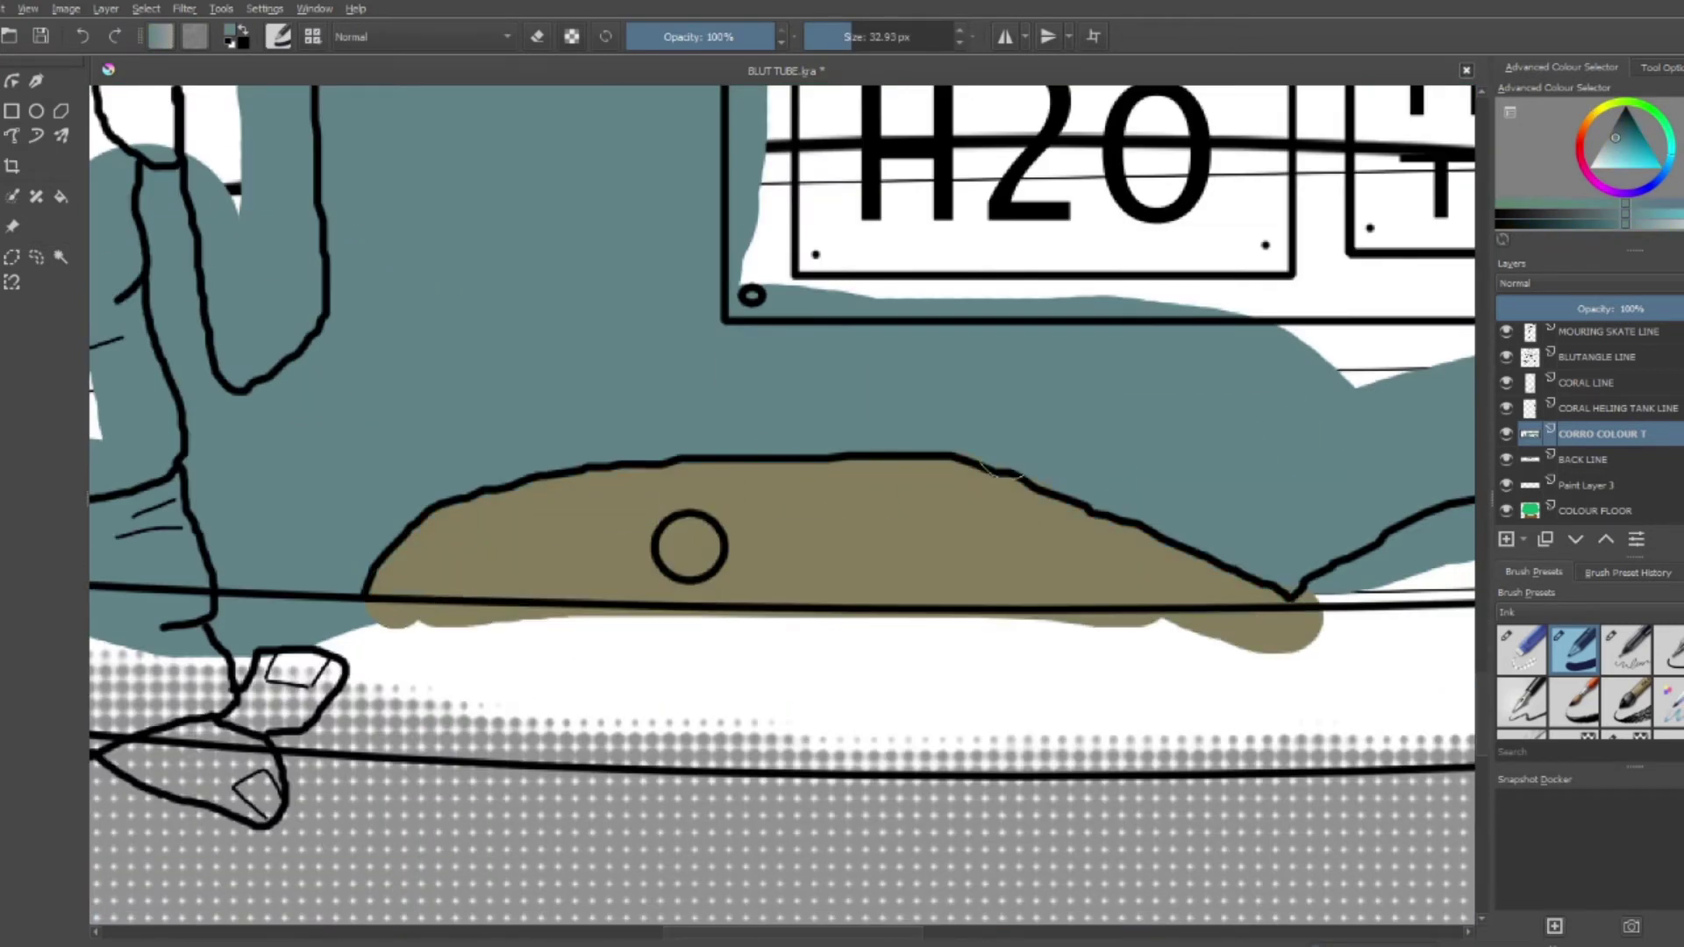
scroll("right", 3)
left_click_drag(541, 557, 1227, 570)
left_click_drag(755, 614, 1246, 530)
scroll("right", 3)
left_click_drag(877, 632, 1062, 676)
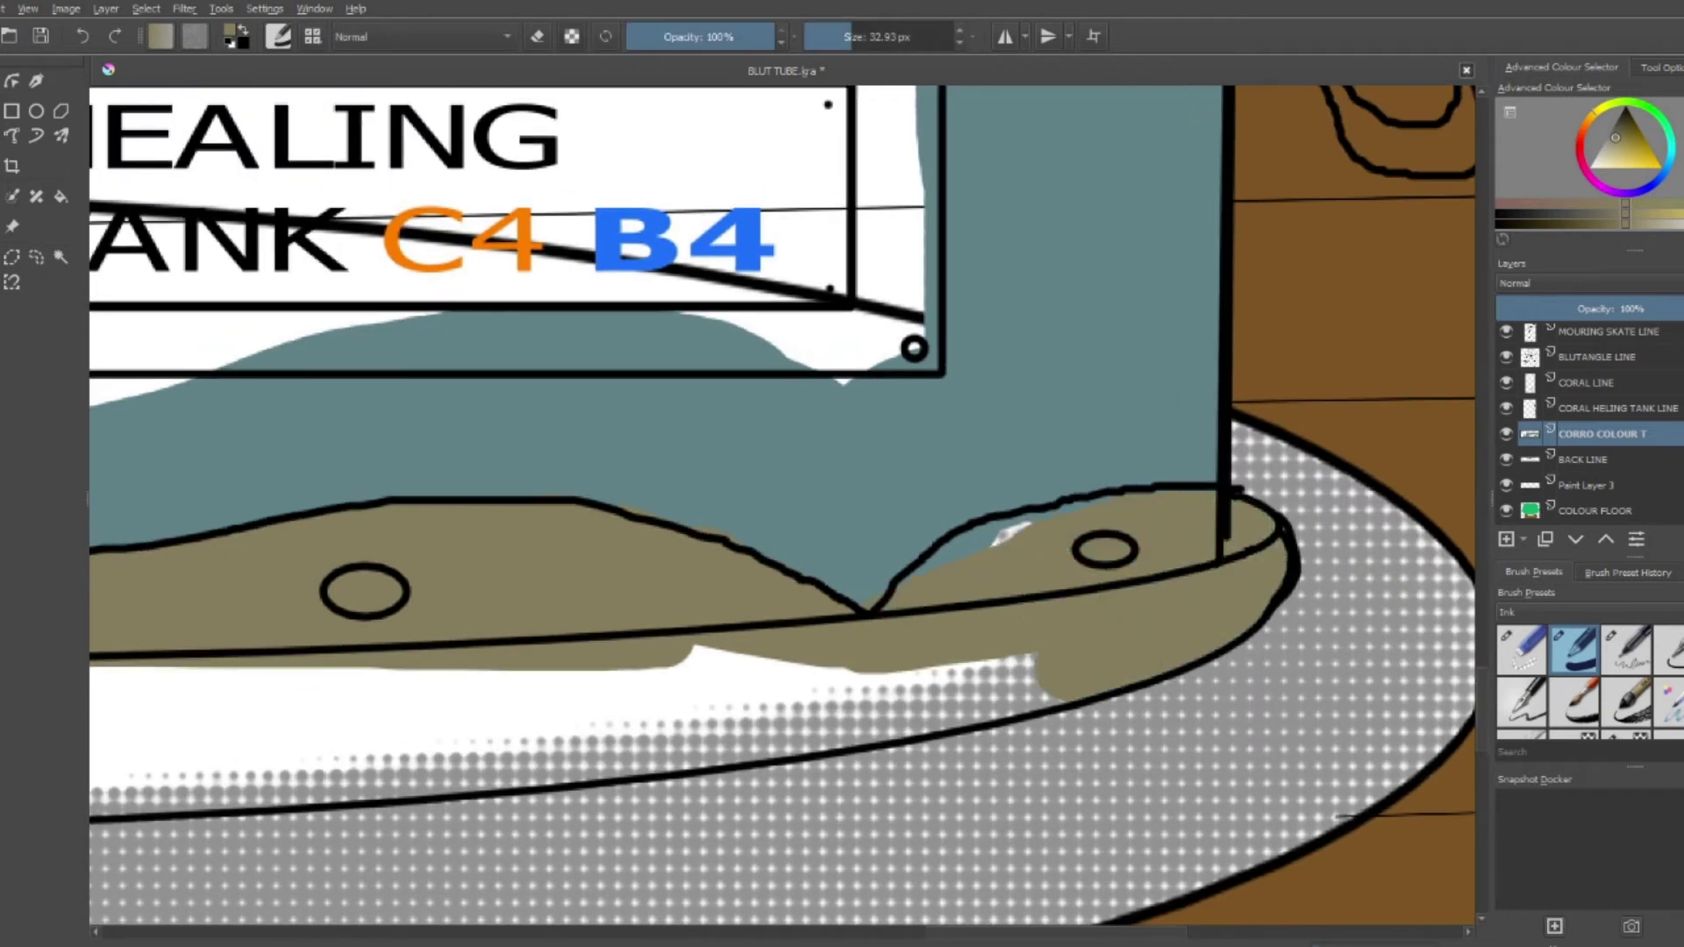
left_click_drag(481, 762, 1035, 693)
Finish the tan lower band below H2O, the base near the figure's feet and the top rim
scroll("left", 3)
left_click_drag(281, 701, 1227, 772)
left_click_drag(1009, 807, 202, 746)
scroll("left", 3)
left_click_drag(544, 719, 1140, 815)
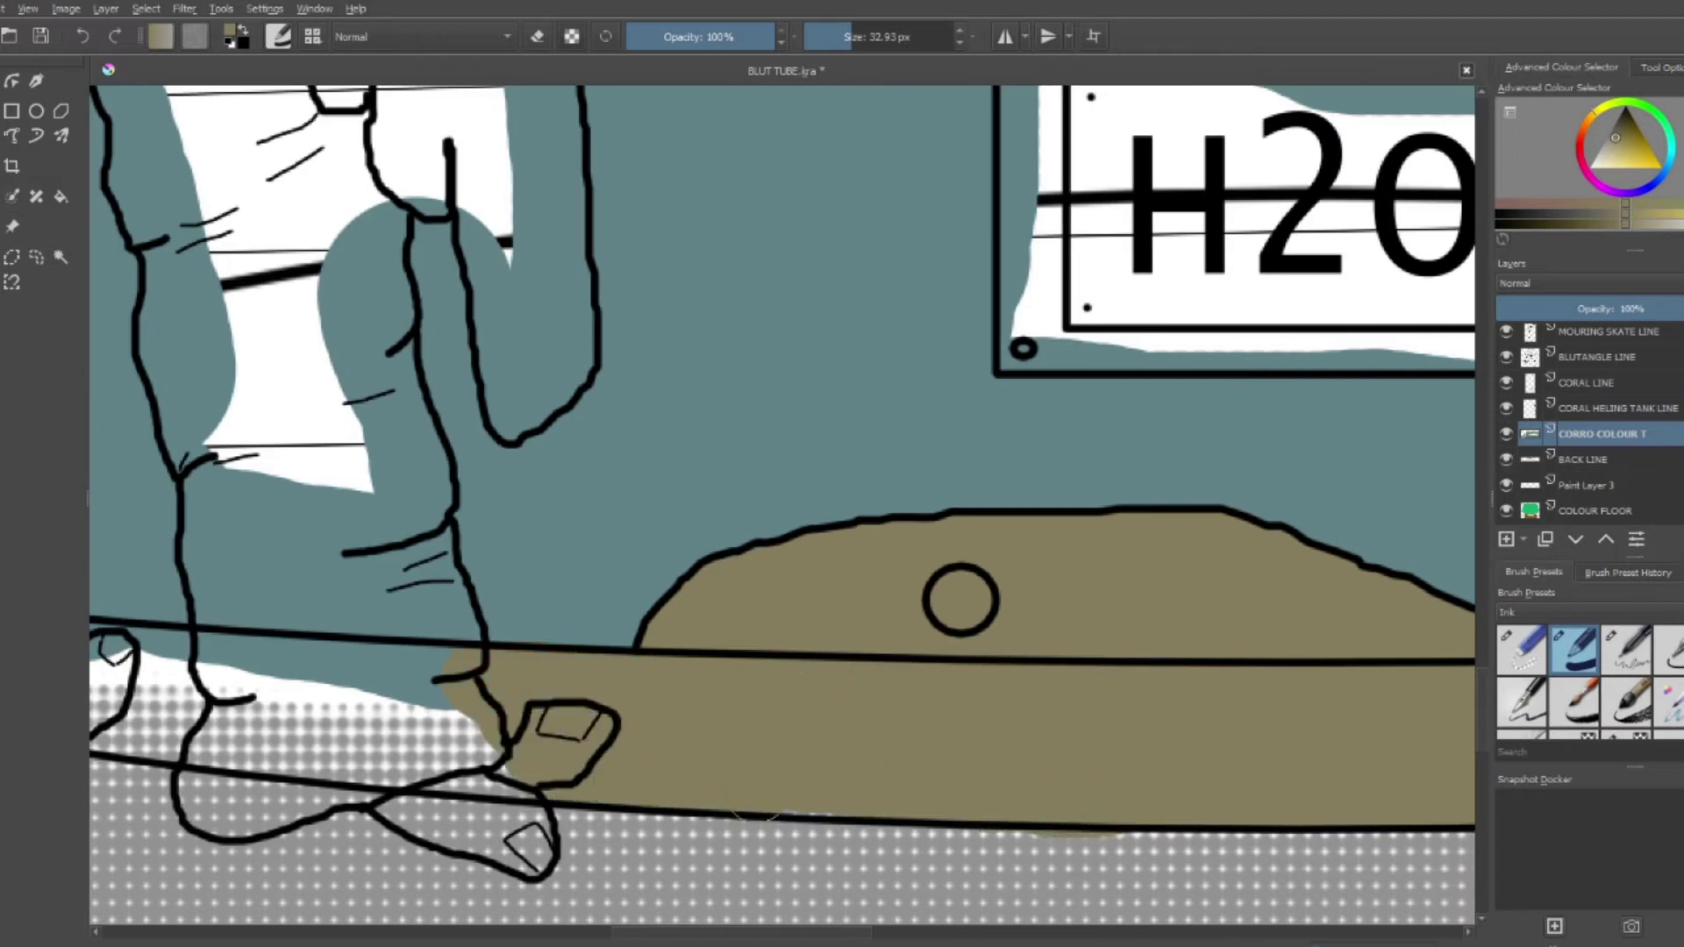
scroll("left", 3)
left_click_drag(894, 702, 903, 790)
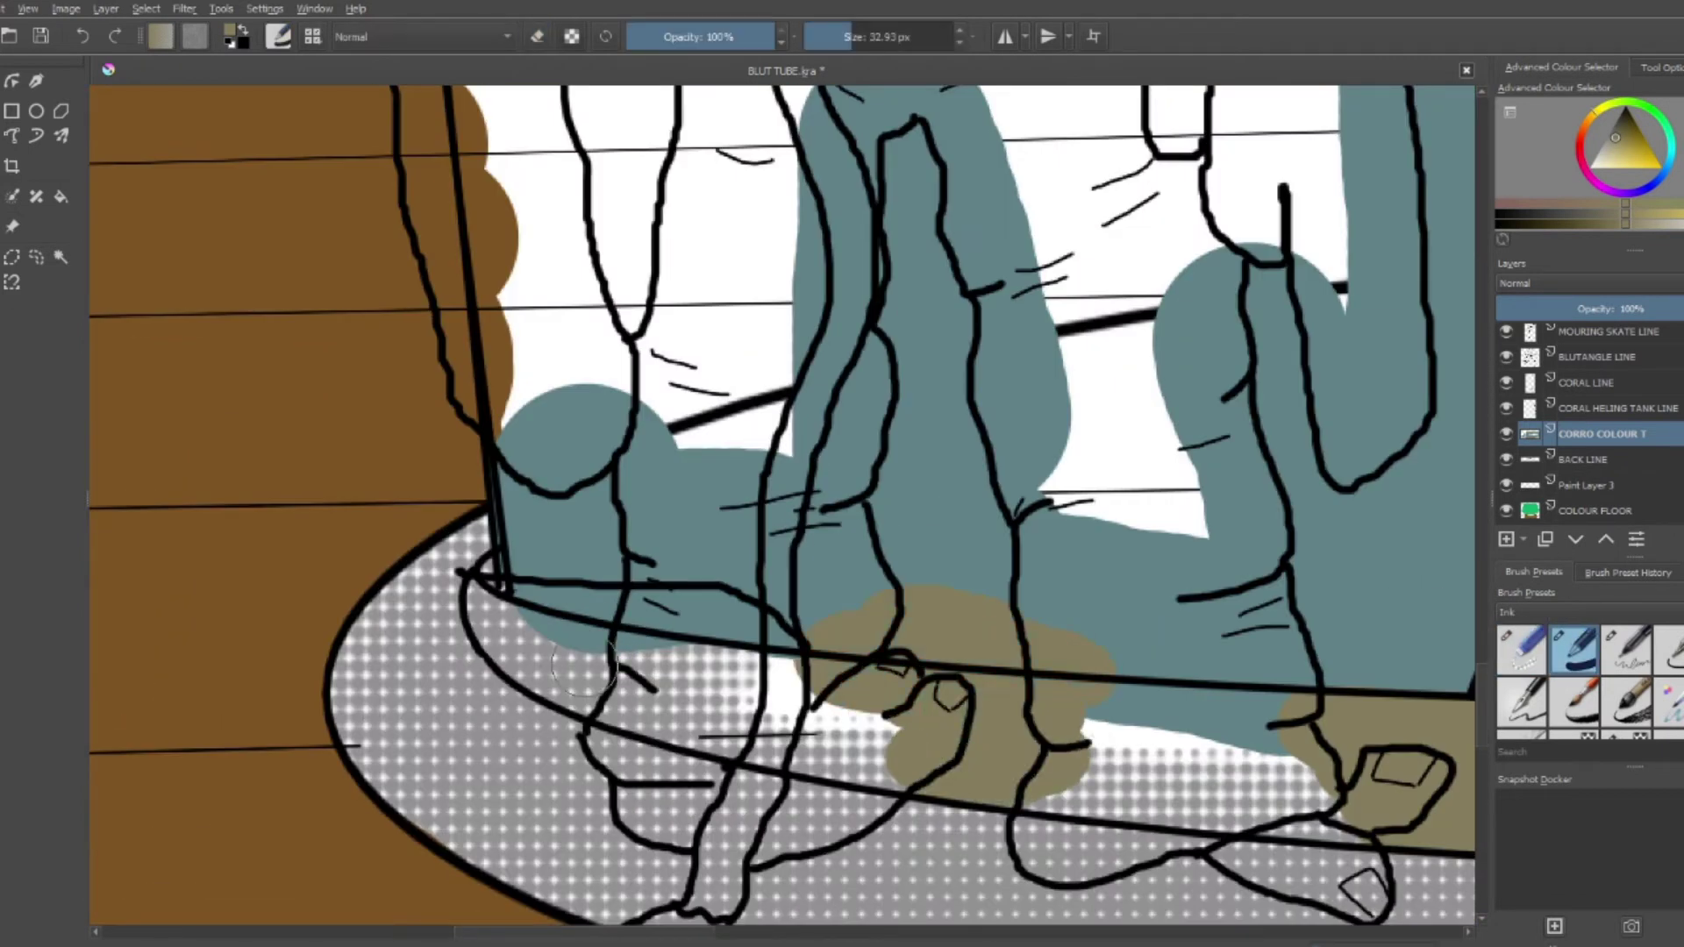
left_click_drag(478, 570, 614, 711)
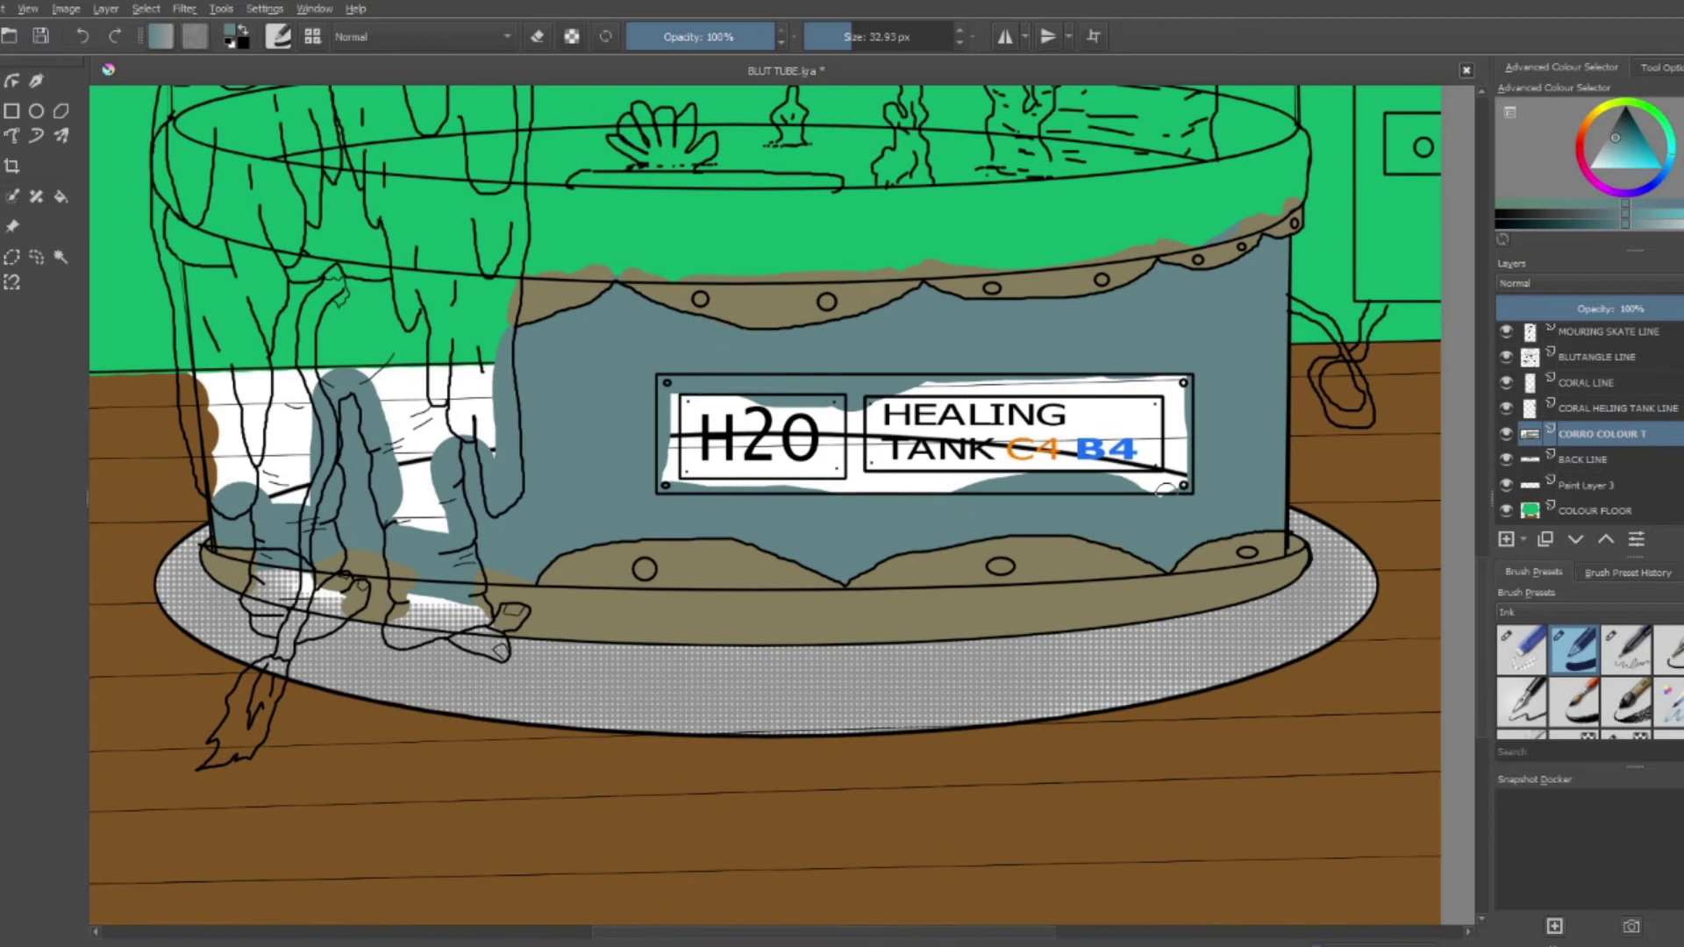
left_click_drag(522, 208, 1289, 211)
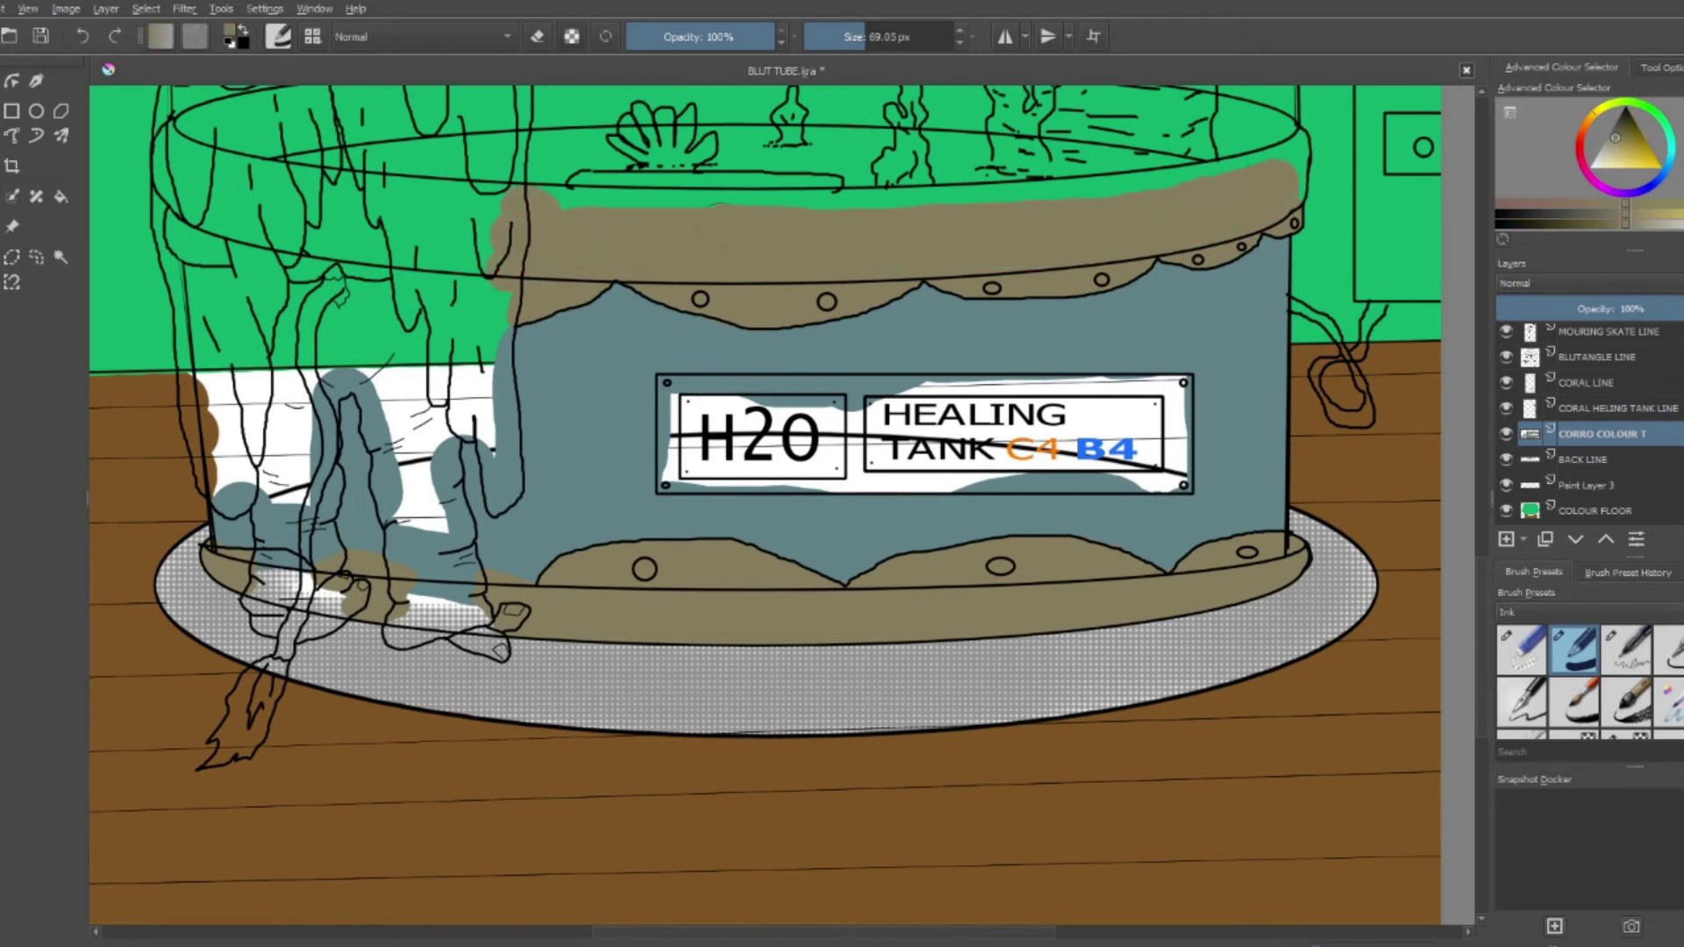
scroll("up", 3)
left_click_drag(491, 171, 1324, 188)
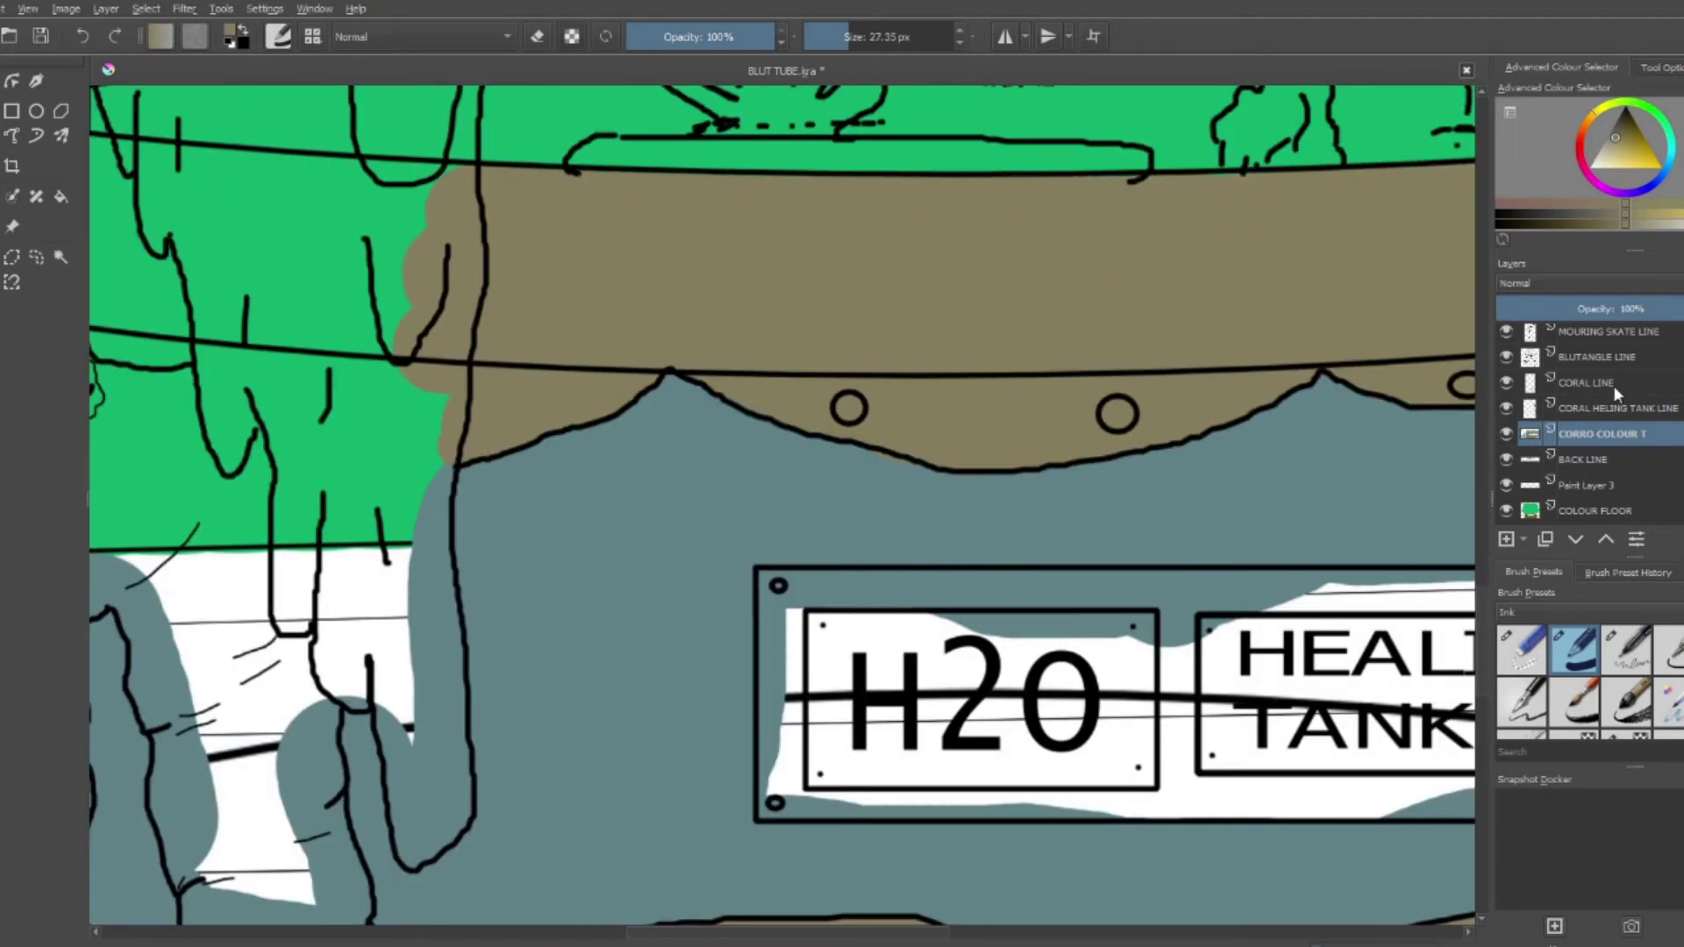
Back on the corrosion colour layer, paint the rim tan behind the coral, covering the green gap
left_click(1605, 385)
left_click(1524, 651)
scroll("down", 3)
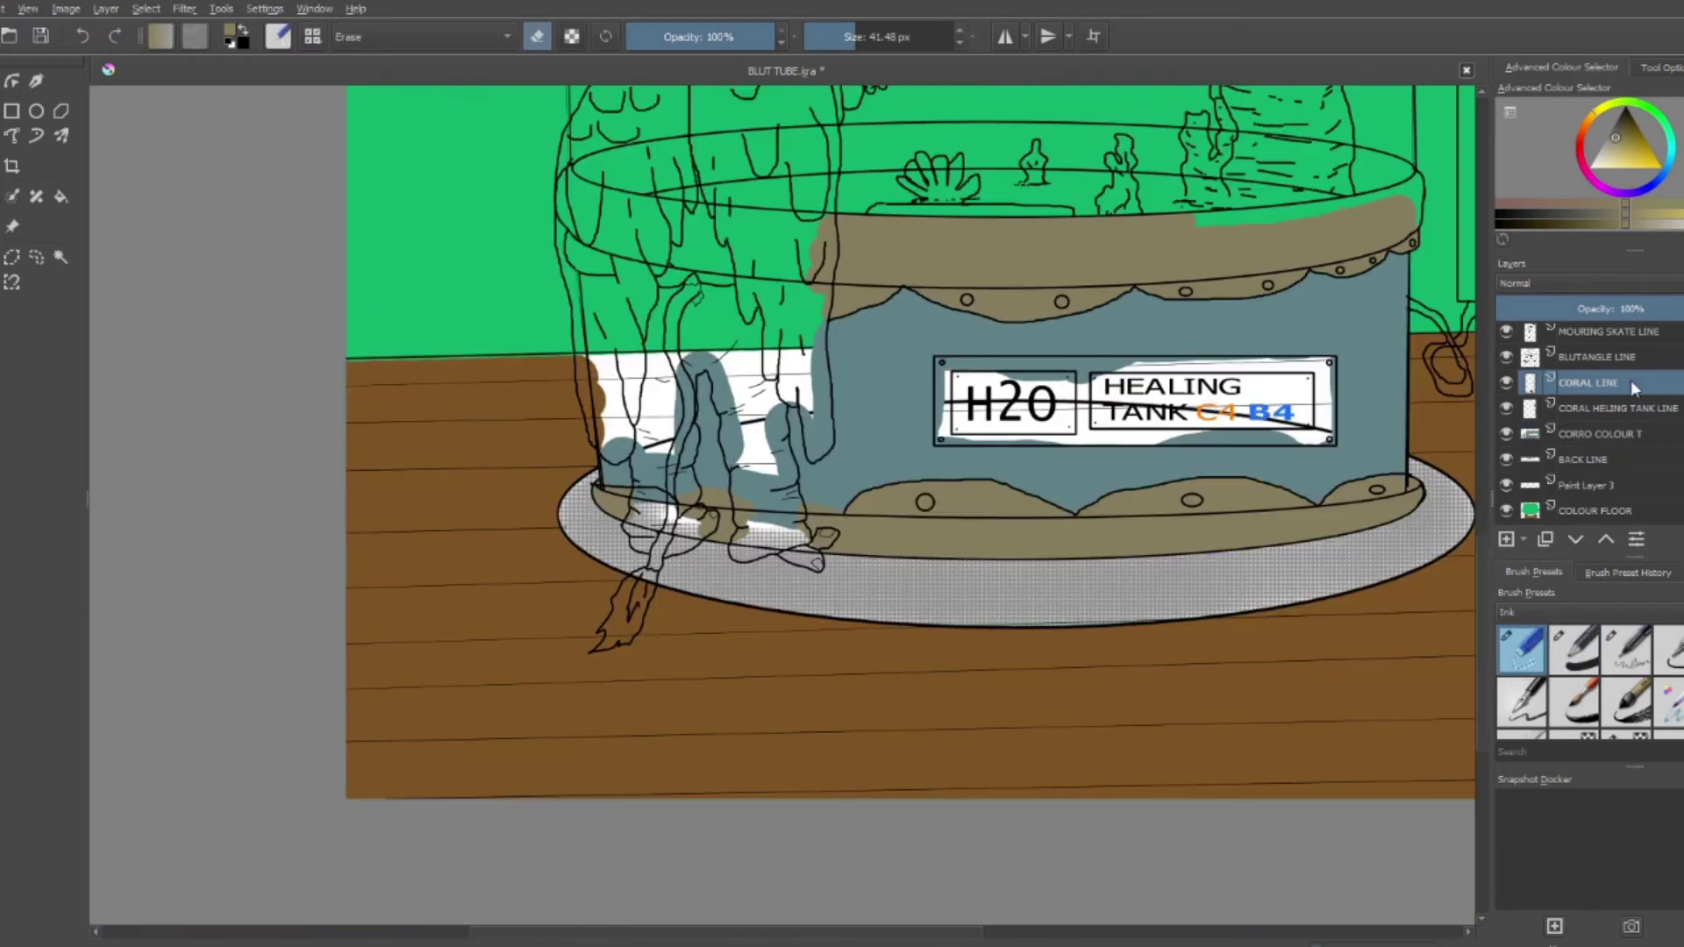
left_click(1597, 433)
left_click(1574, 649)
scroll("up", 3)
left_click_drag(820, 266, 1061, 230)
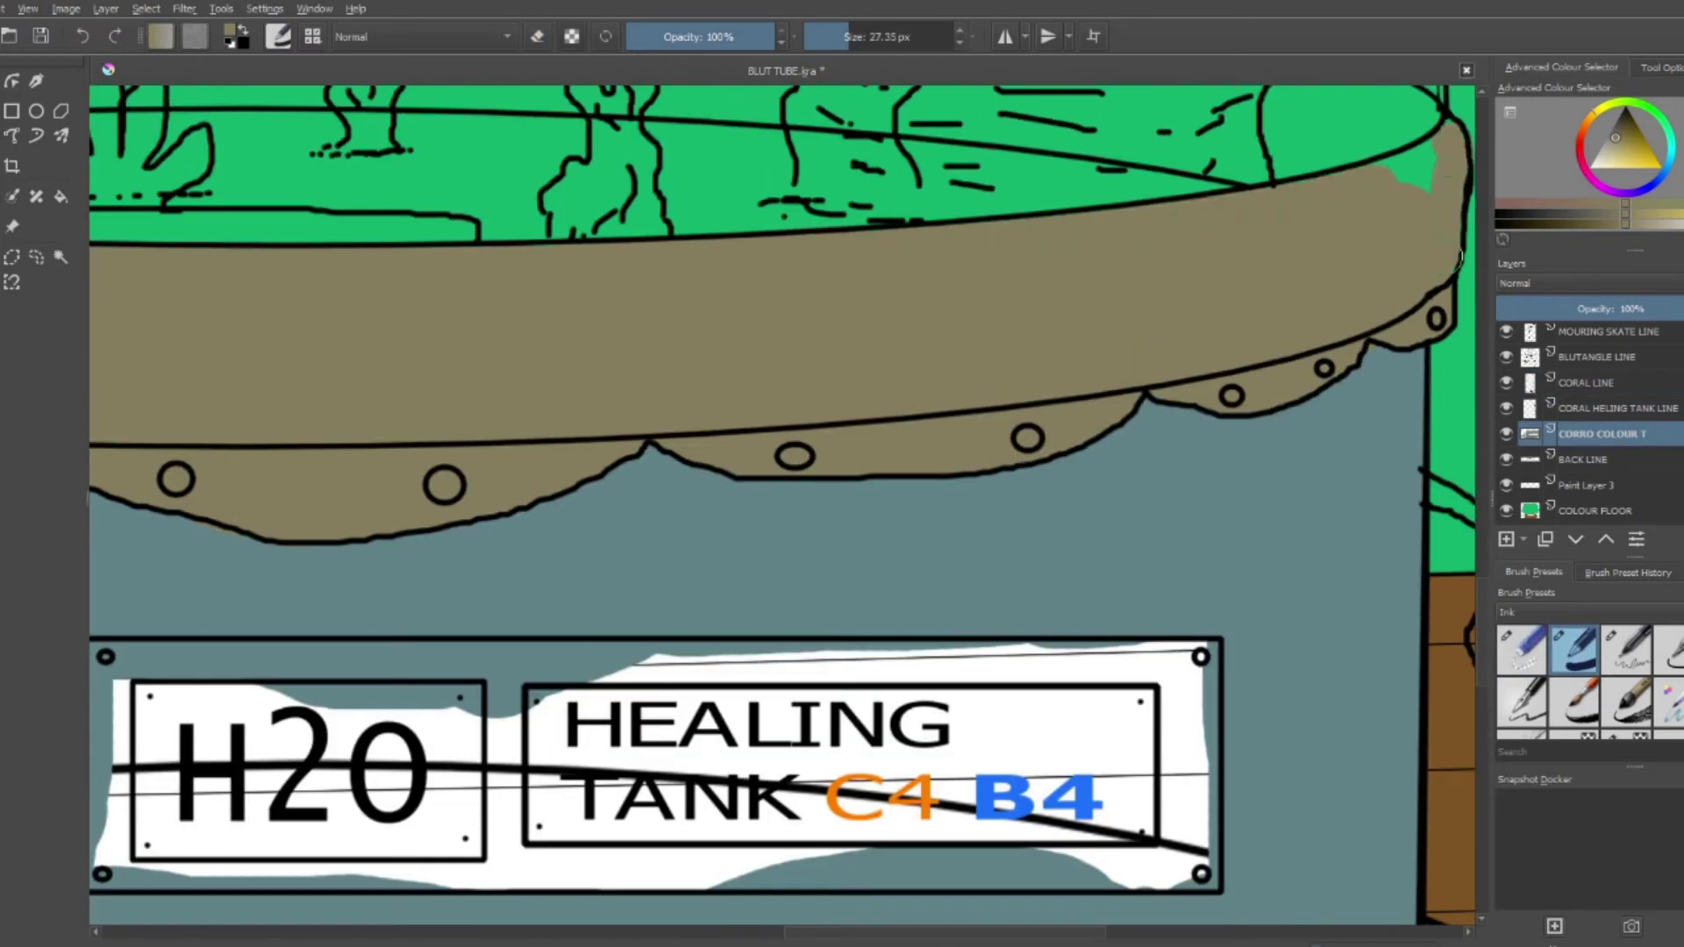
scroll("up", 3)
left_click_drag(631, 364, 1298, 368)
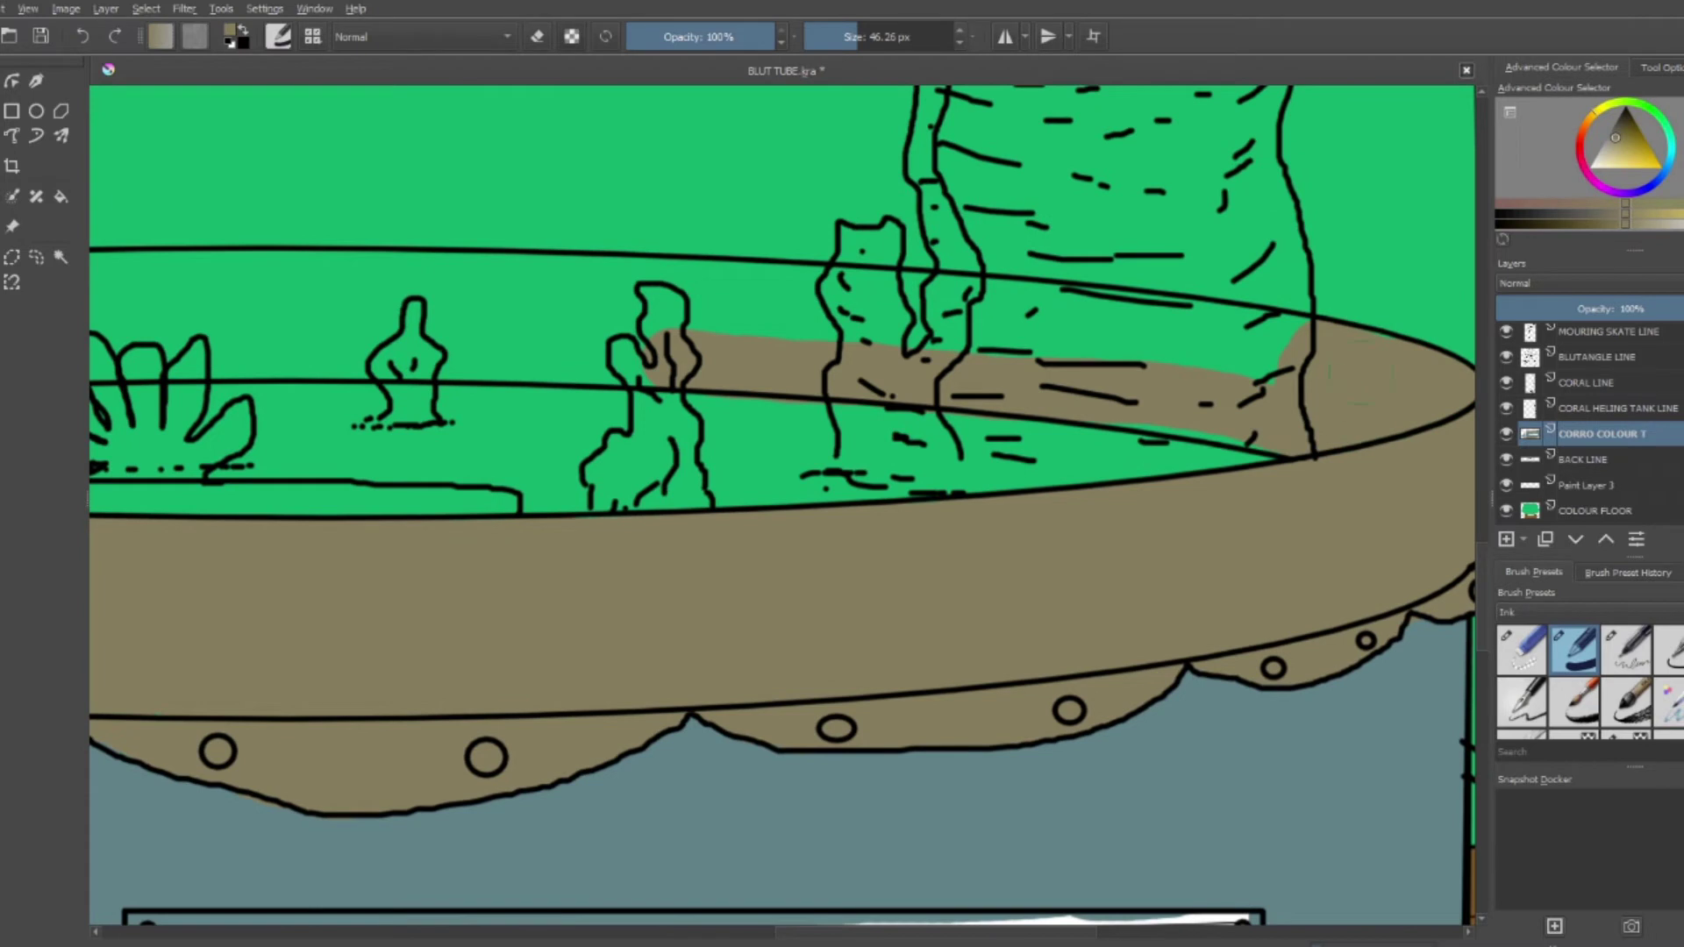
scroll("up", 3)
left_click_drag(921, 378, 1197, 368)
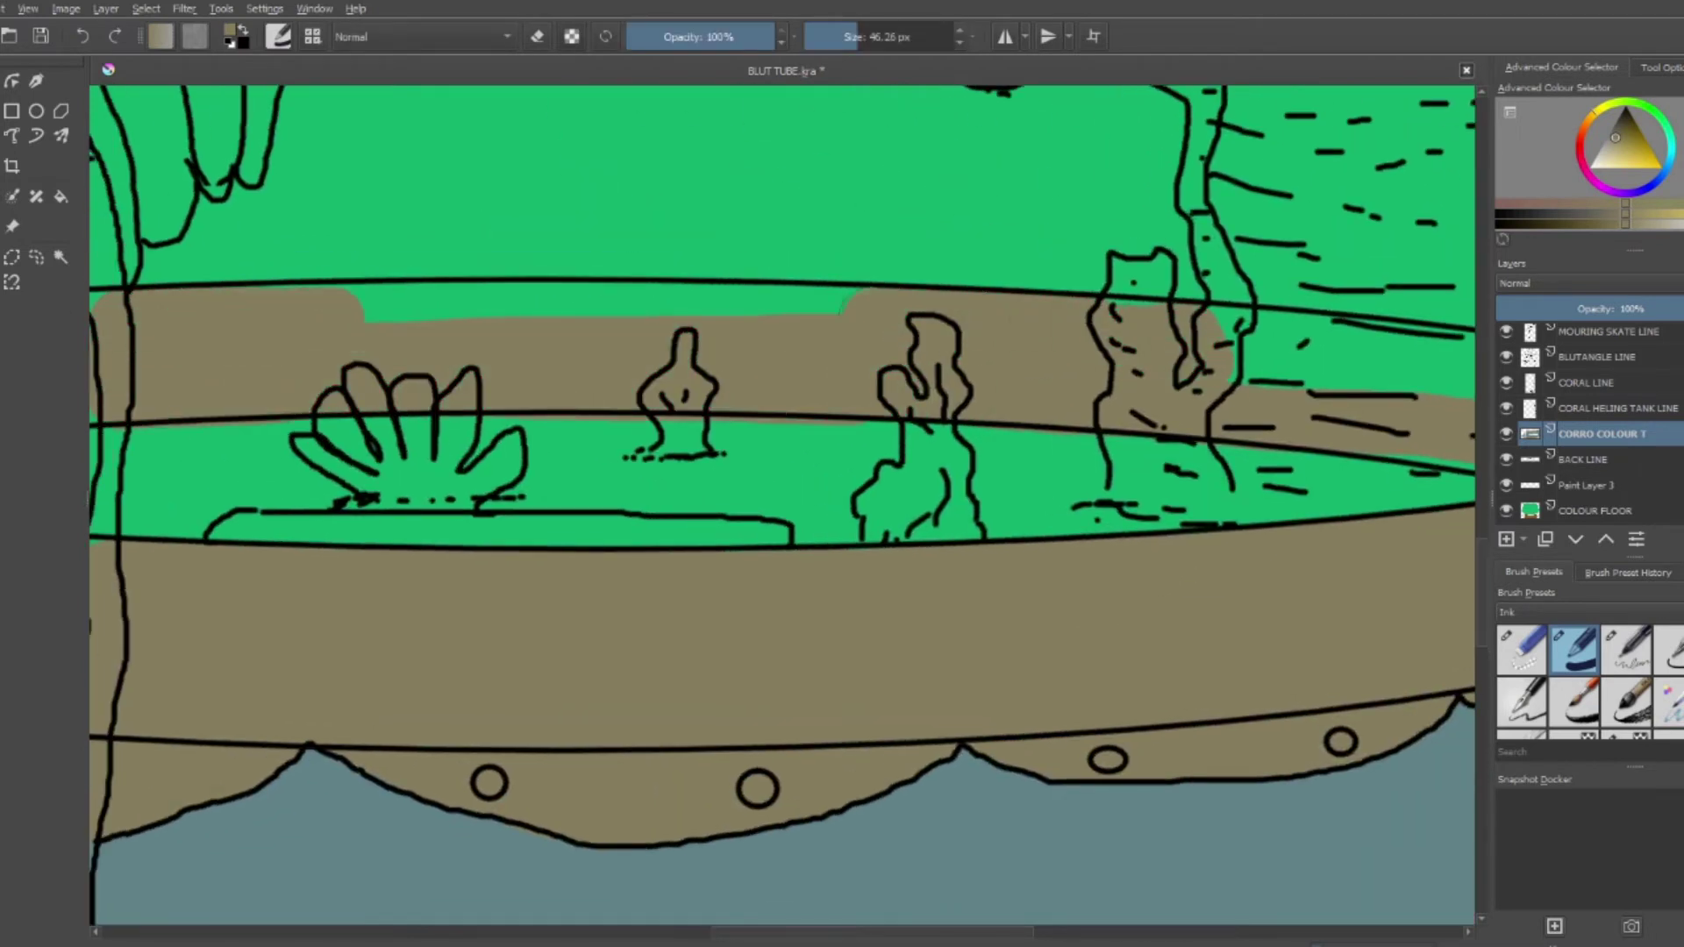
left_click_drag(842, 303, 351, 305)
Lay dotted green texture across the water band with a Textures dotted brush
scroll("down", 3)
left_click(1543, 612)
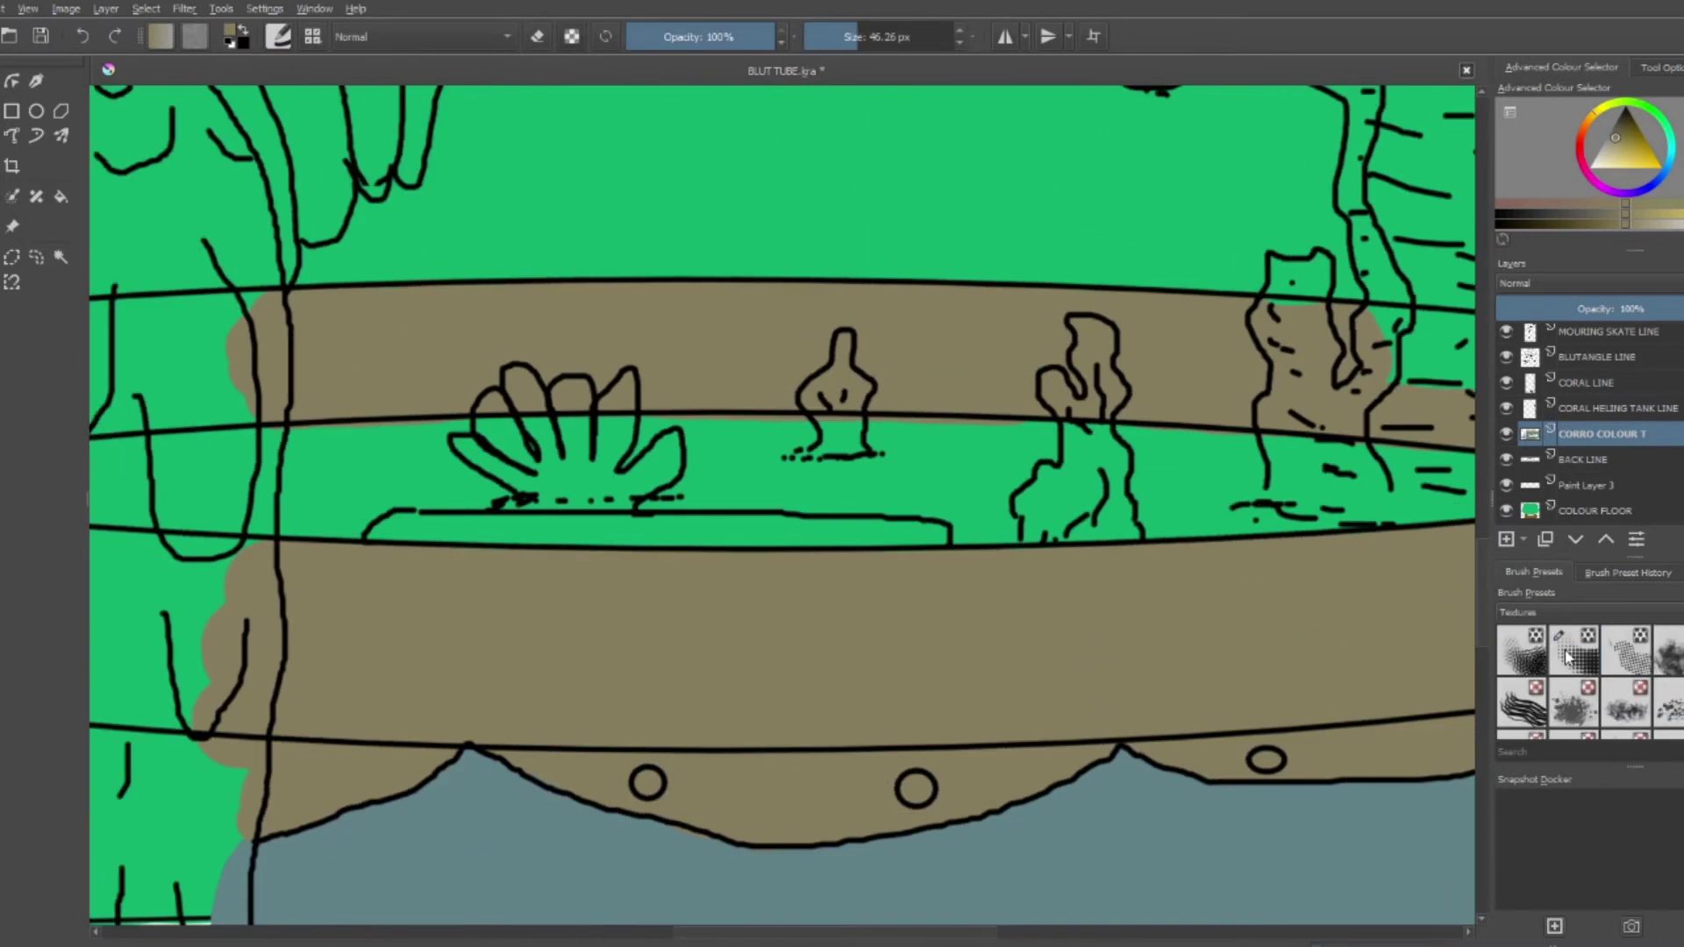
left_click(1574, 649)
scroll("up", 3)
left_click_drag(166, 333, 131, 408)
left_click_drag(386, 333, 570, 526)
left_click_drag(333, 527, 544, 368)
left_click_drag(728, 333, 1035, 491)
left_click_drag(763, 526, 1123, 473)
left_click_drag(973, 359, 667, 412)
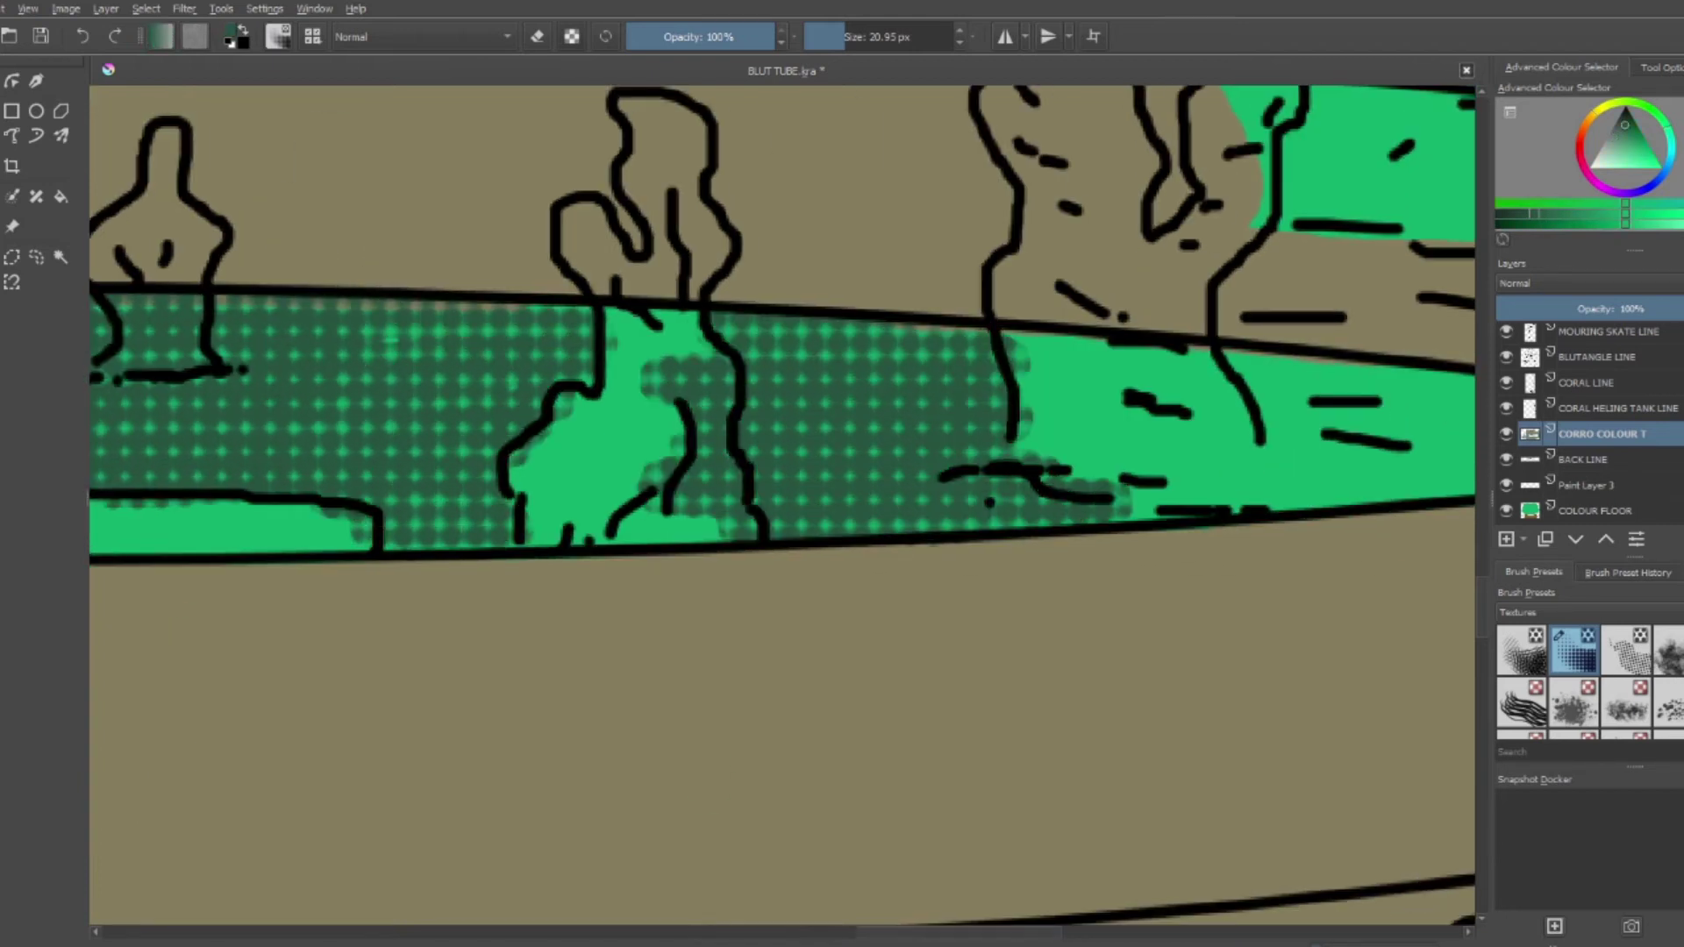
Paint grey-blue along the band's bottom edge and add a new paint layer for the coral
left_click_drag(175, 408, 1316, 408)
left_click_drag(378, 518, 1474, 526)
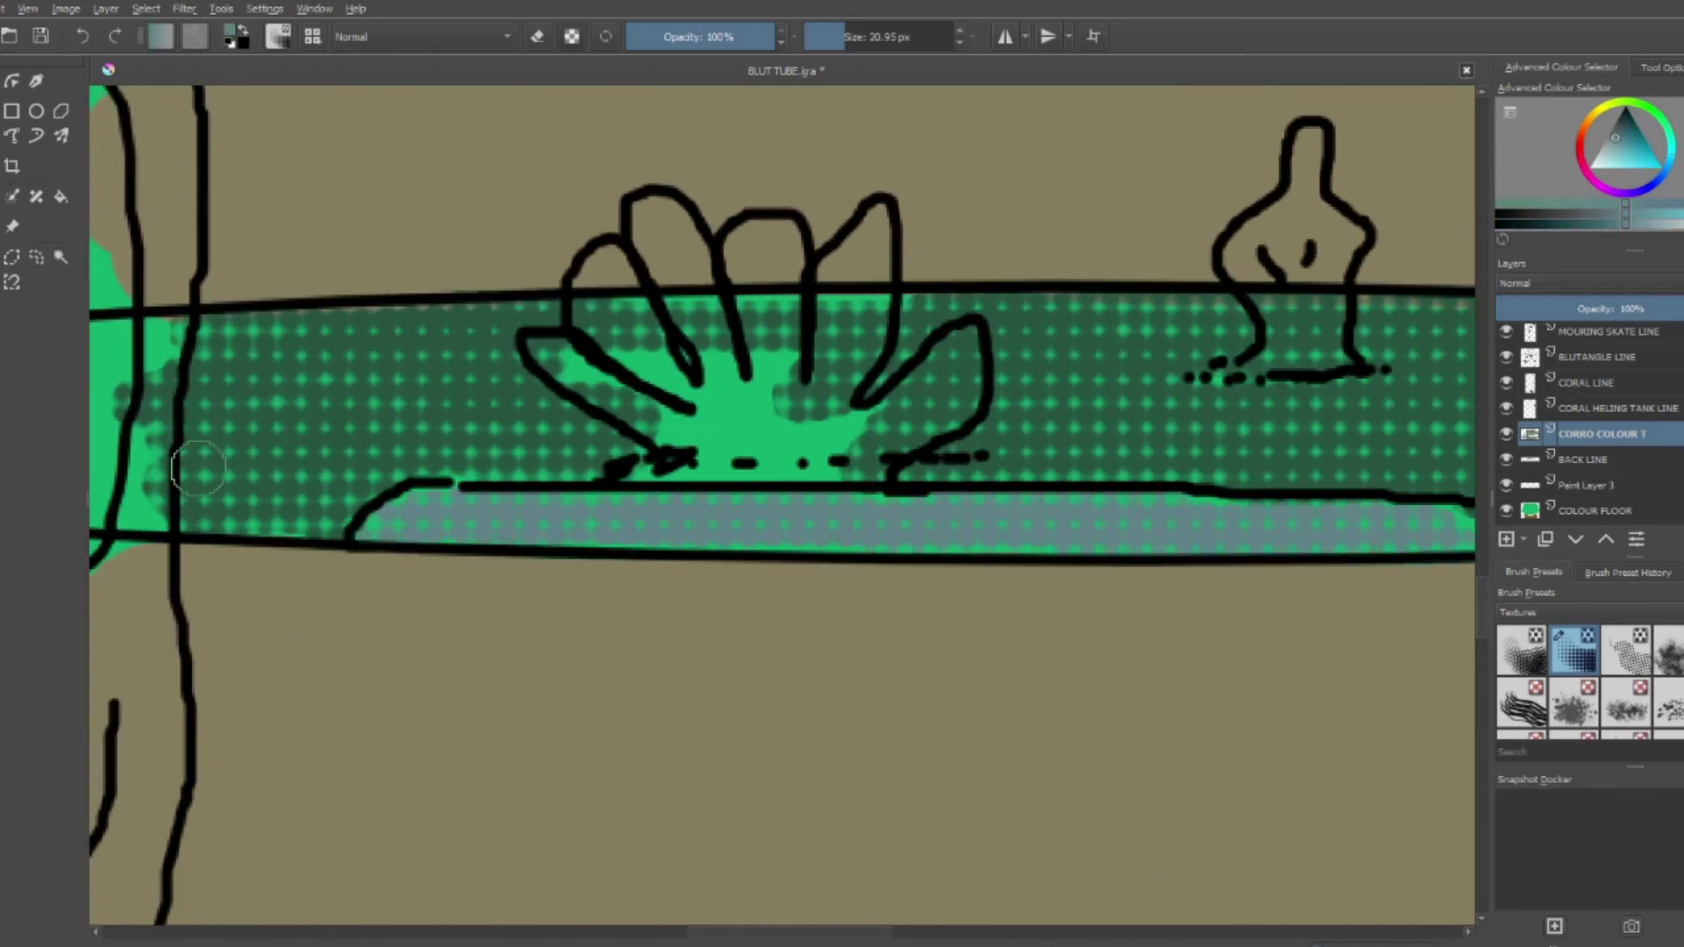
scroll("down", 3)
scroll("down", 3)
left_click(1505, 538)
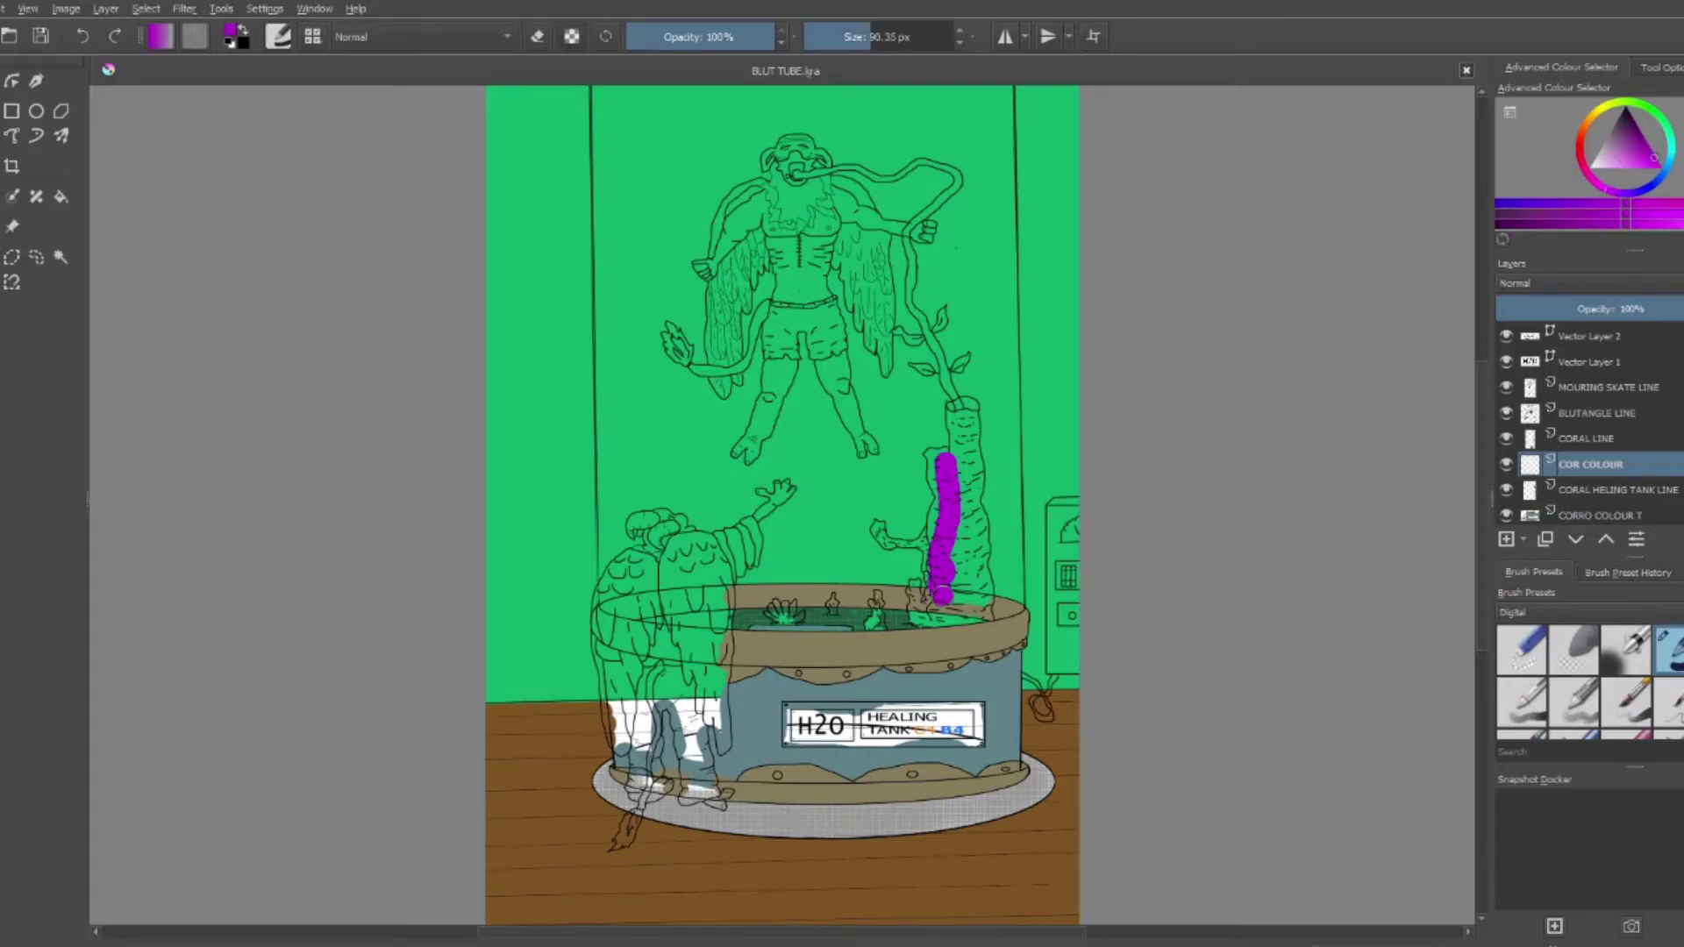
Fill the tall coral pillar with magenta, from its top down its left edge
scroll("down", 3)
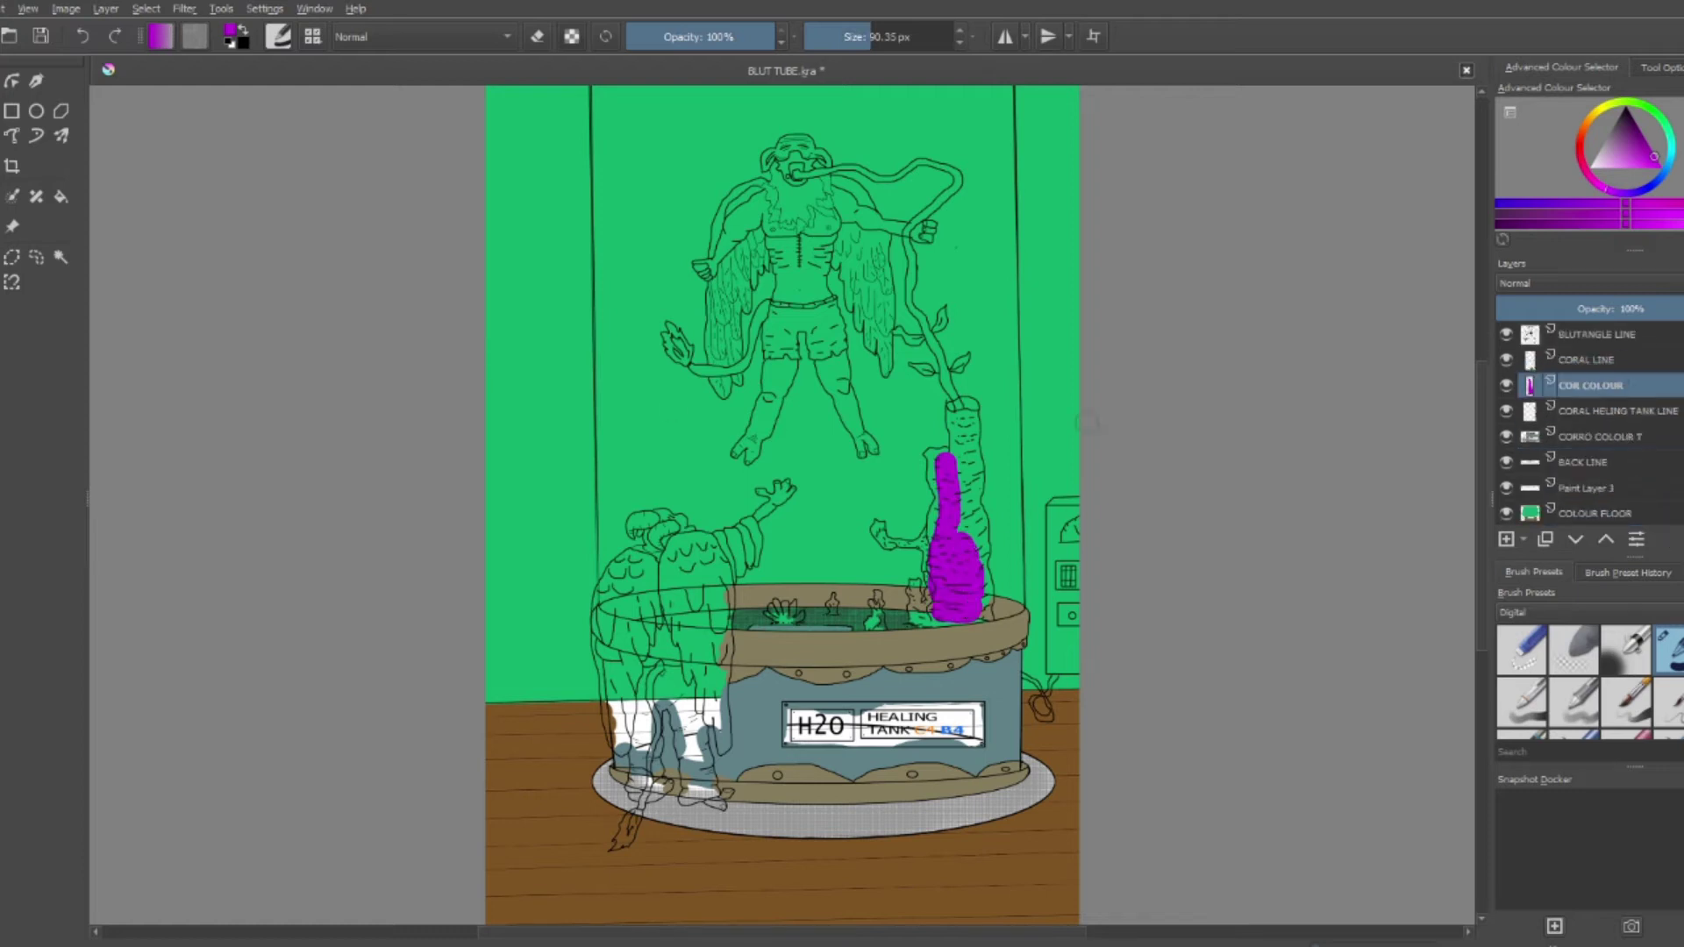
scroll("up", 3)
scroll("up", 3)
left_click_drag(960, 373, 984, 369)
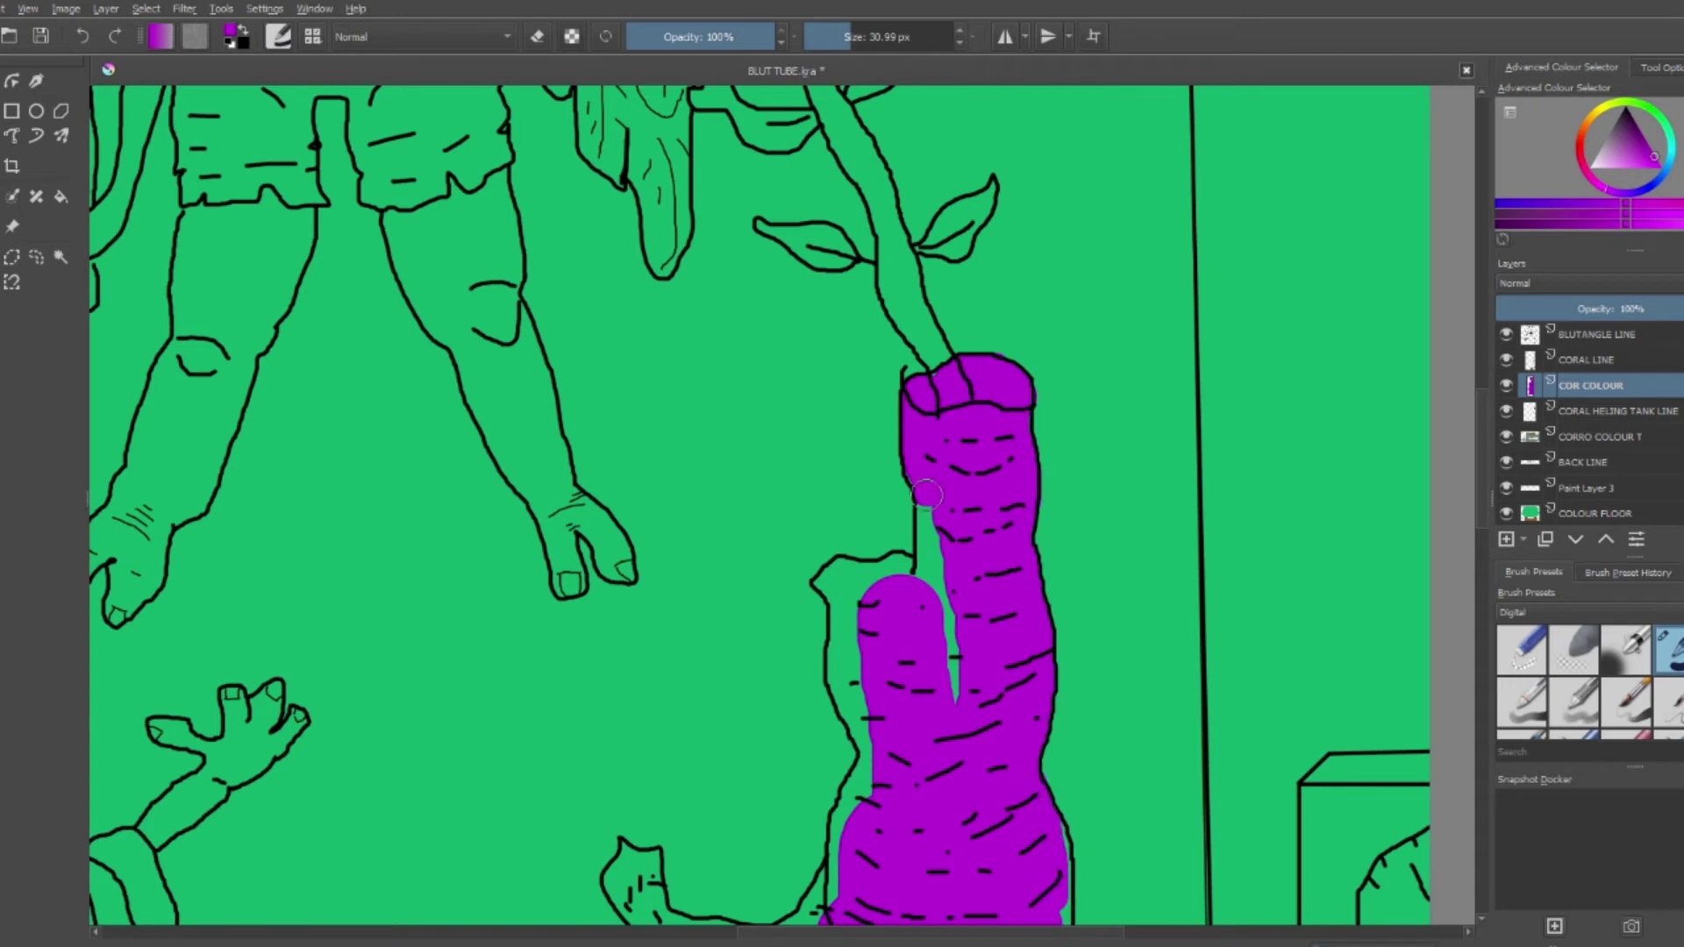
left_click_drag(847, 699, 912, 471)
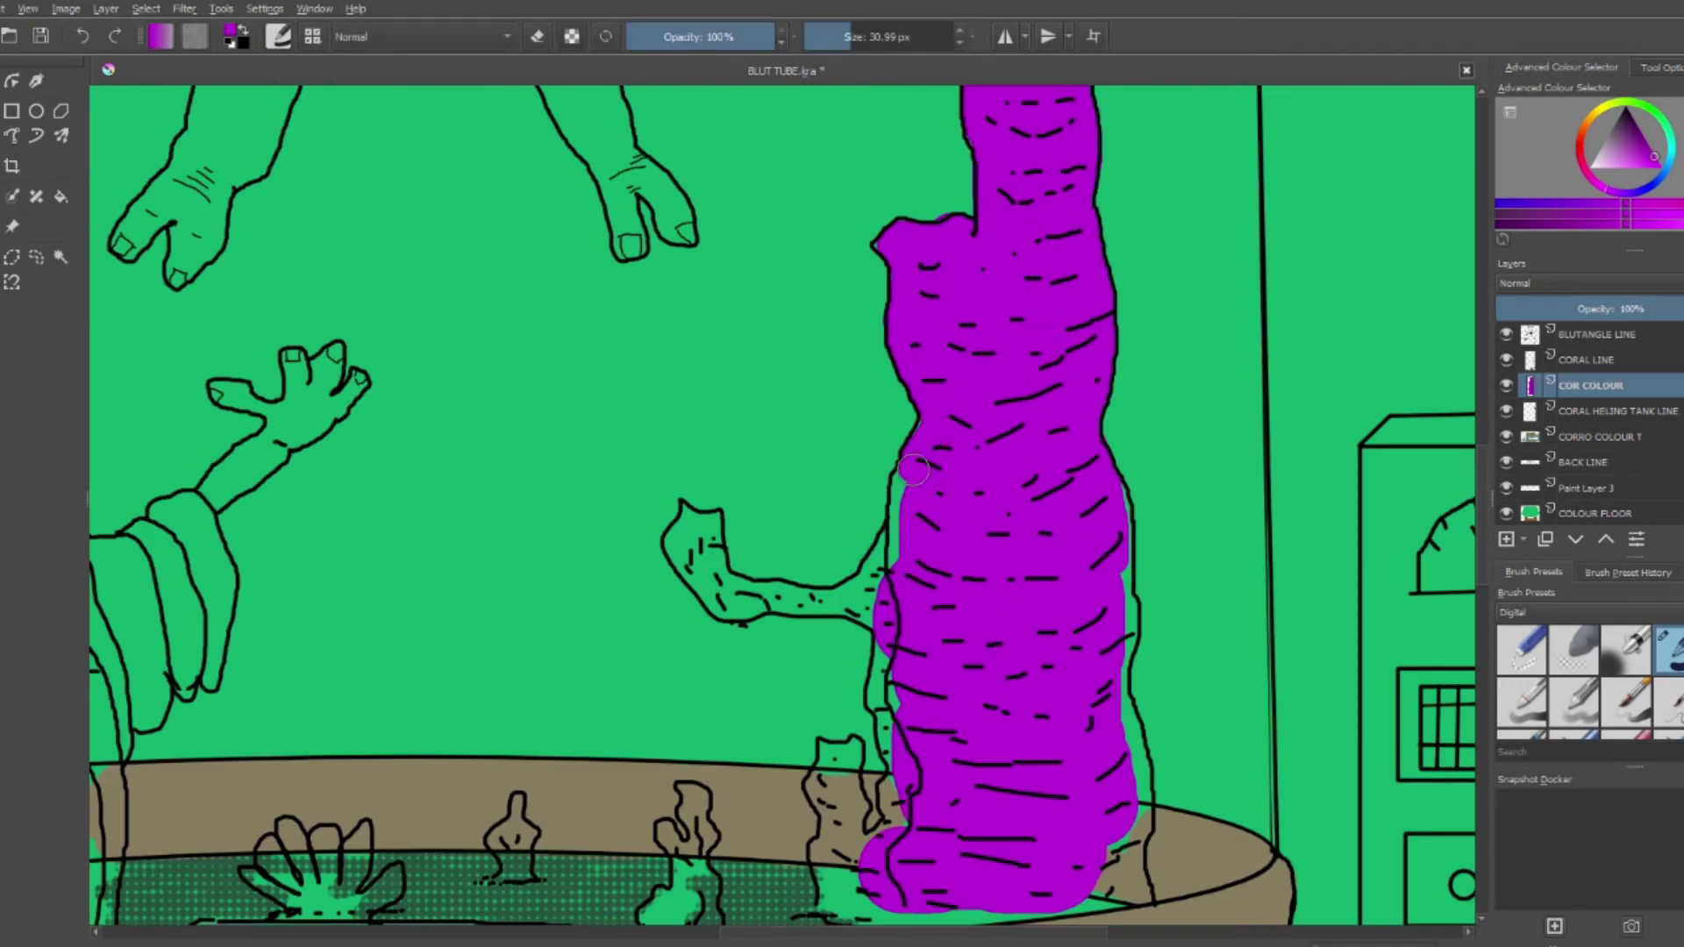
scroll("up", 3)
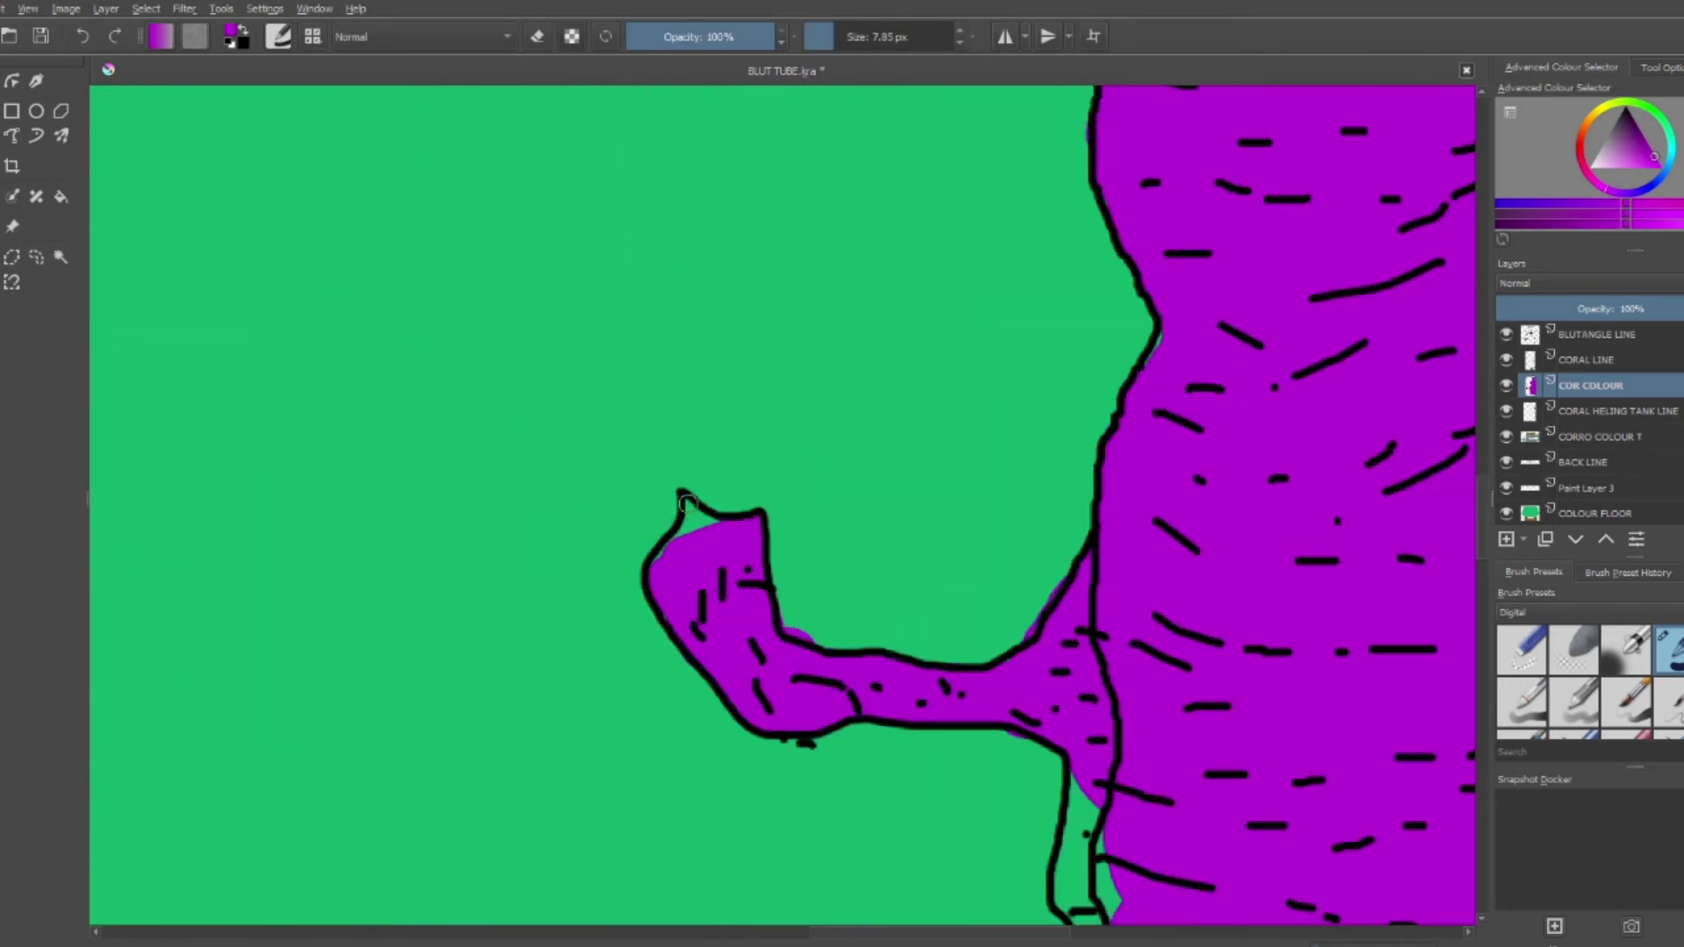
left_click_drag(966, 714, 675, 310)
left_click_drag(820, 355, 693, 903)
scroll("down", 3)
left_click_drag(1208, 680, 969, 645)
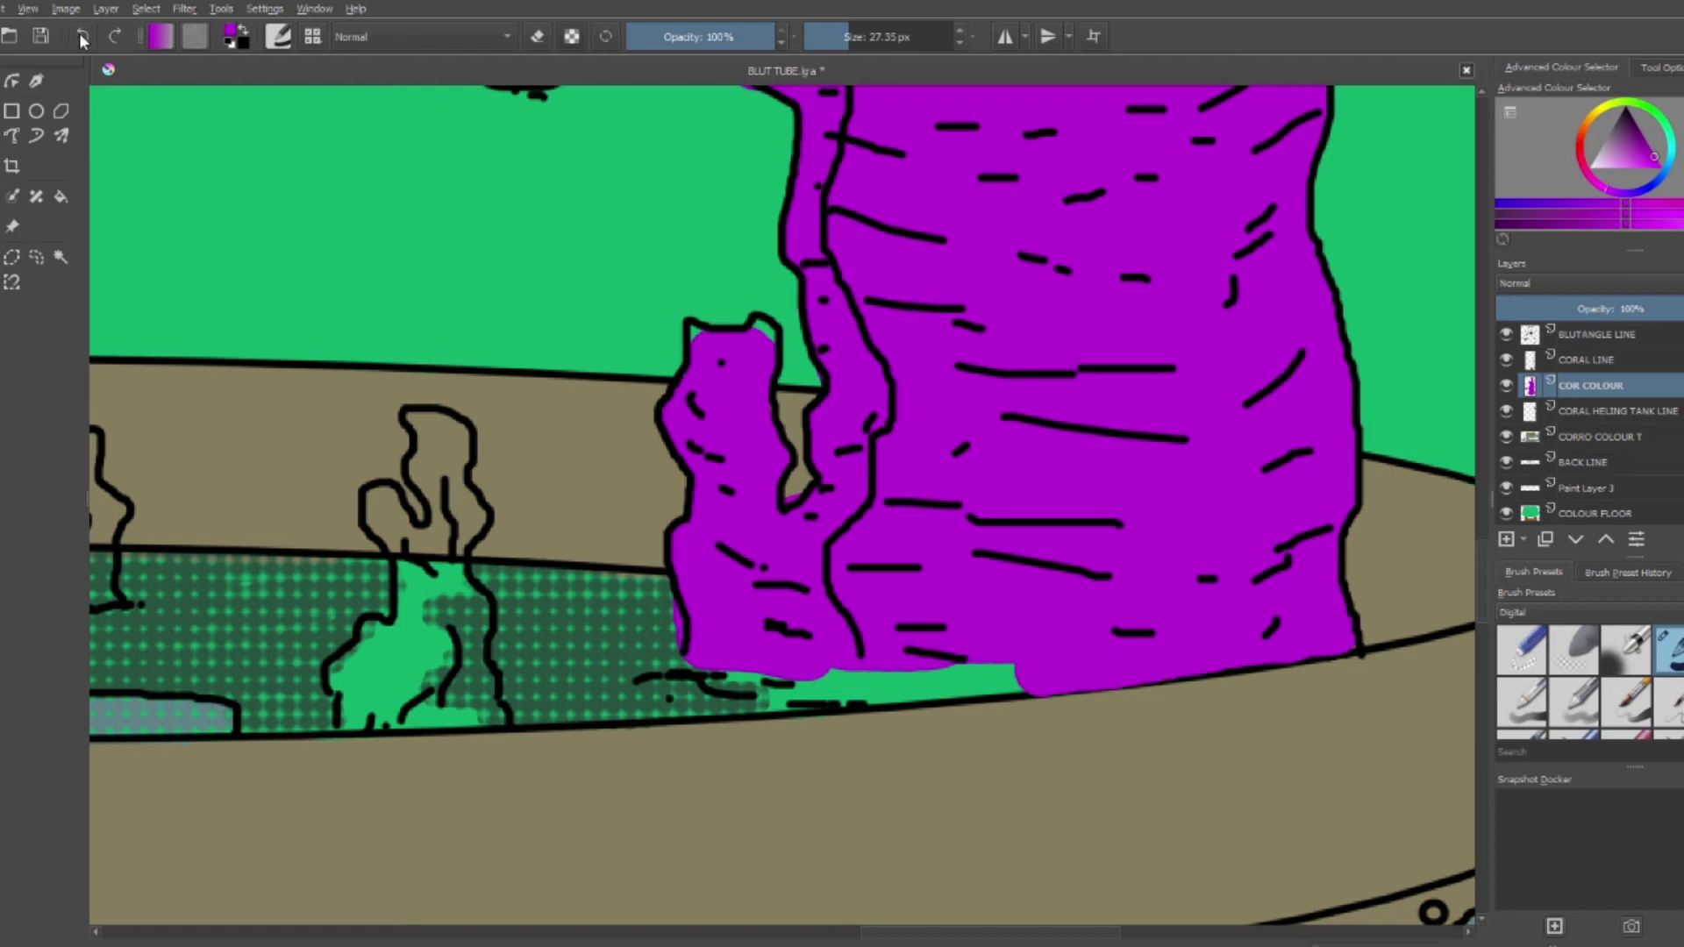
Paint the small coral green and the left coral and its leaves purple
scroll("down", 3)
scroll("up", 3)
left_click_drag(877, 833, 912, 491)
left_click_drag(377, 527, 614, 508)
key("bracketleft")
key("bracketleft")
left_click_drag(693, 623, 657, 673)
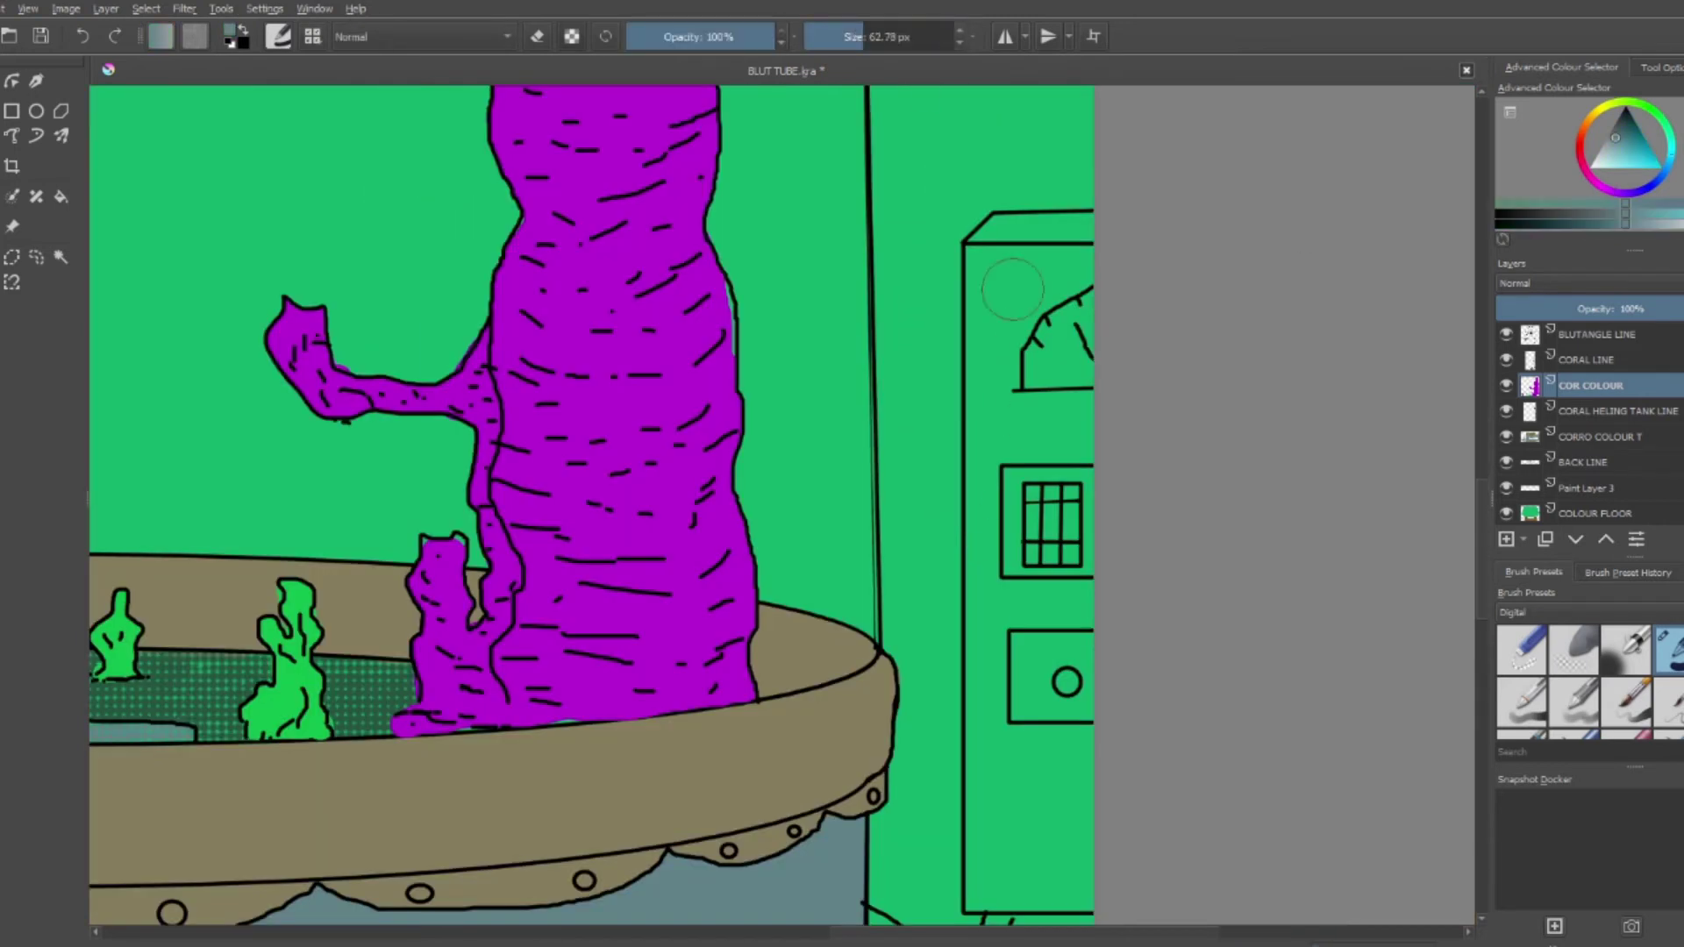
On the CORRO COLOUR T layer, paint the tank machine grey-blue
key("Page_Down")
left_click(1660, 427)
left_click_drag(1035, 258, 1110, 886)
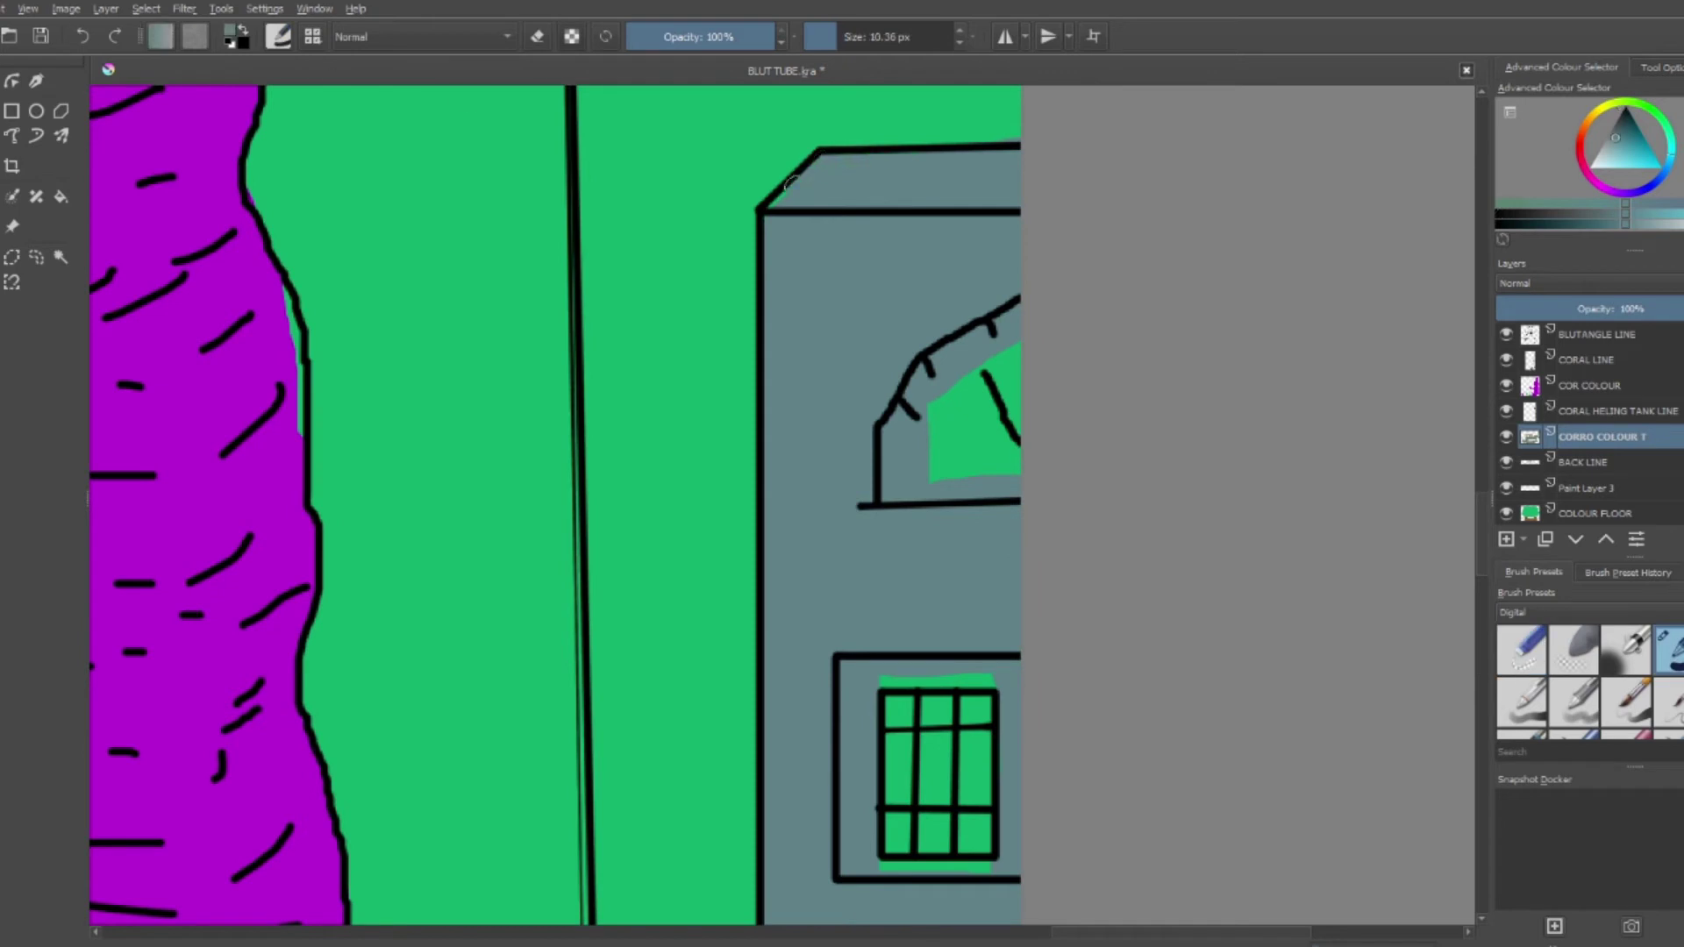
Paint the gauge window light grey and the looped cable cyan, with a brief eraser cleanup
left_click_drag(907, 470, 1000, 391)
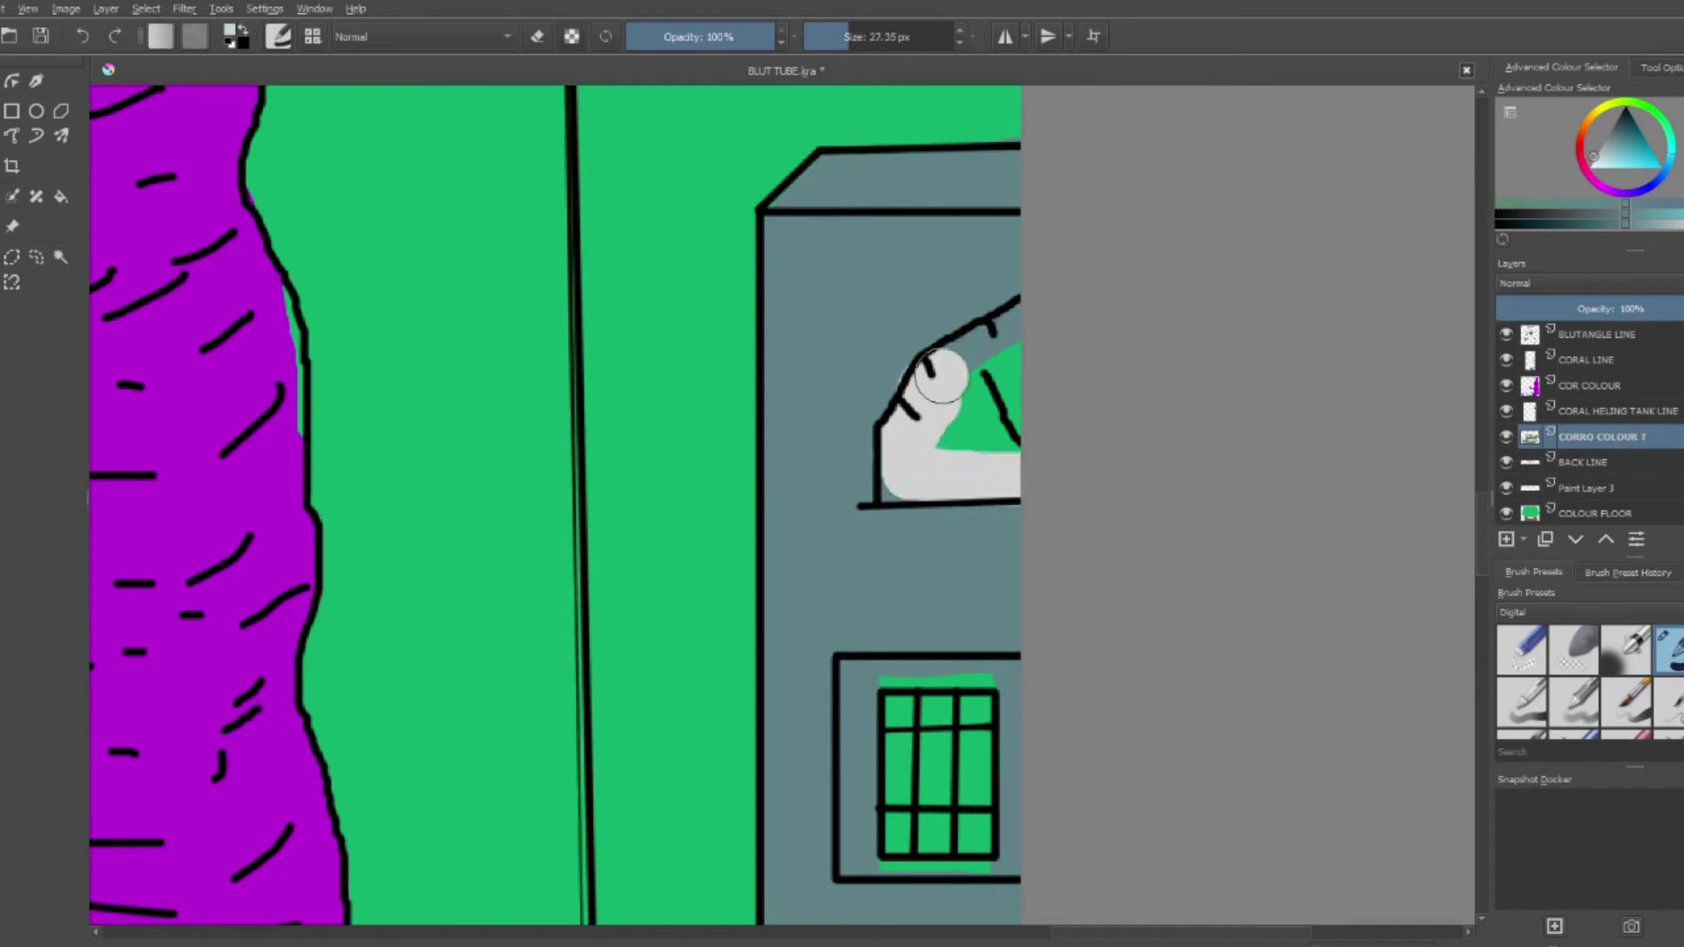
key("x")
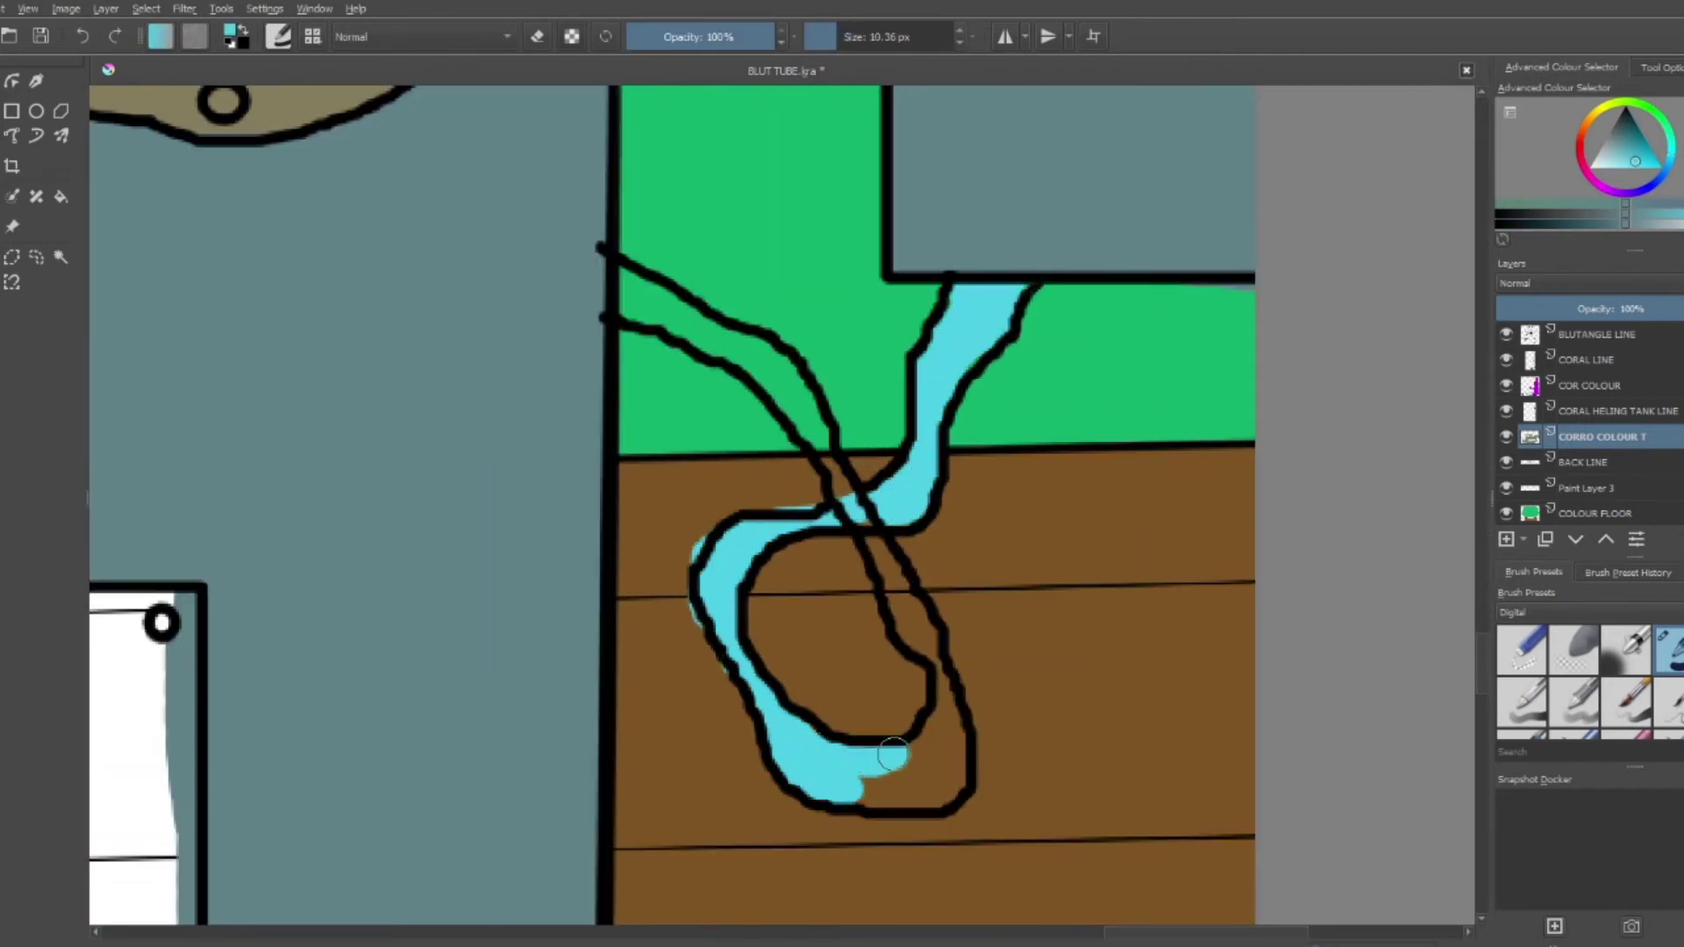
left_click_drag(893, 754, 952, 720)
key("e")
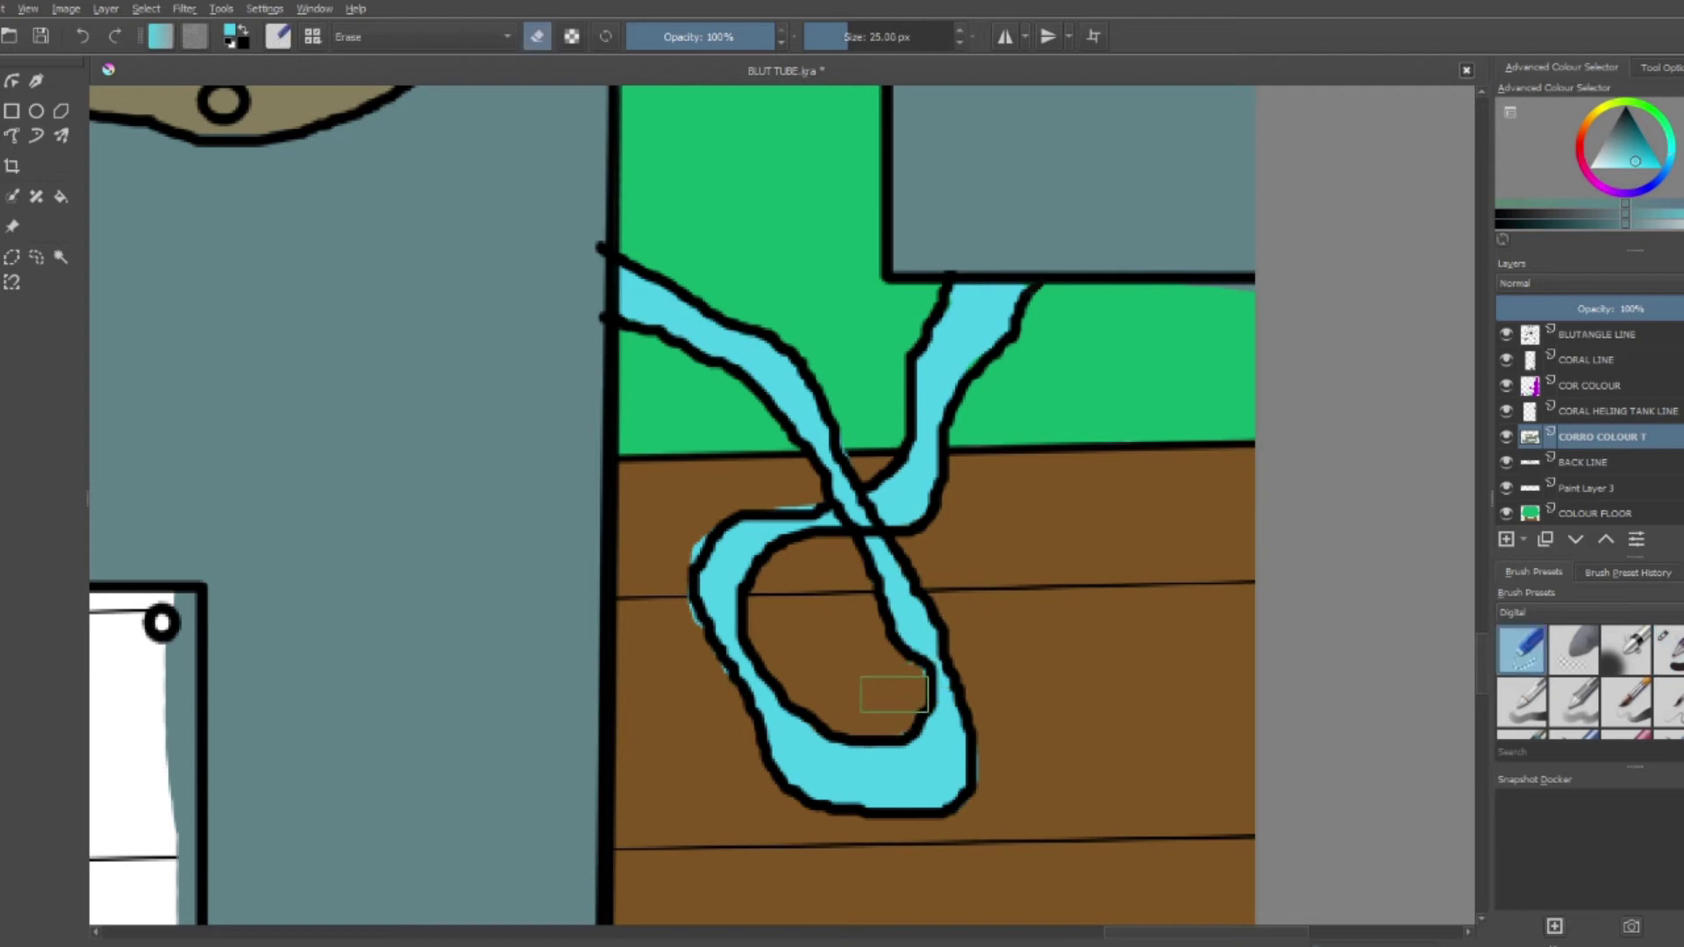
left_click(1605, 411)
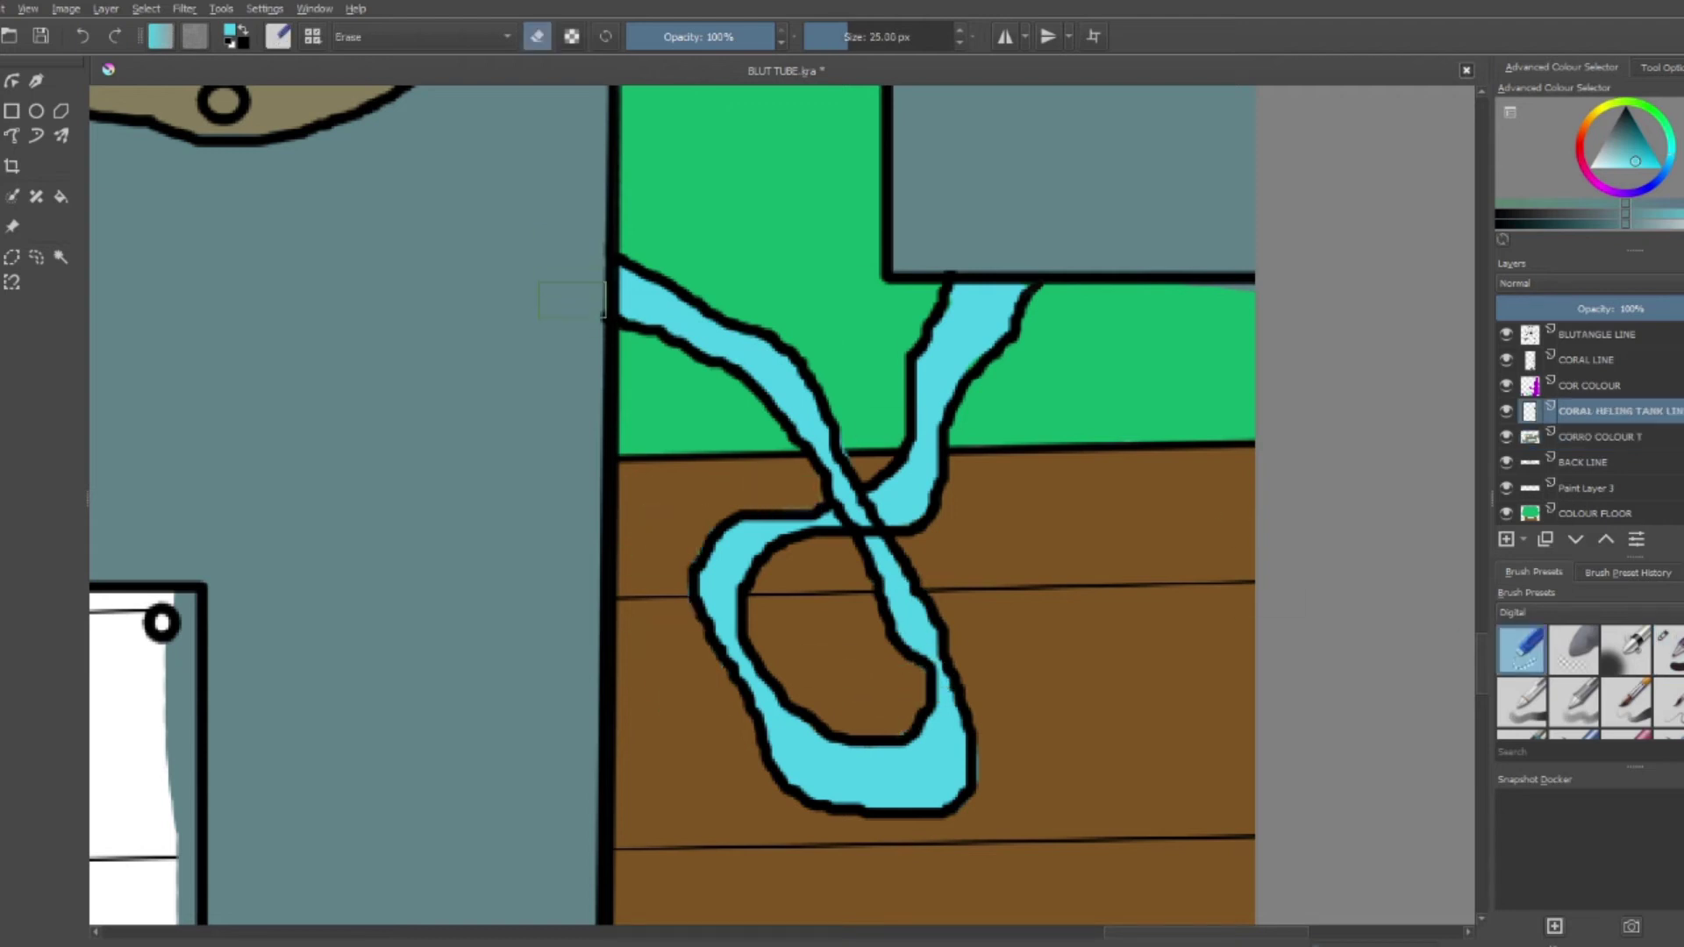
key("e")
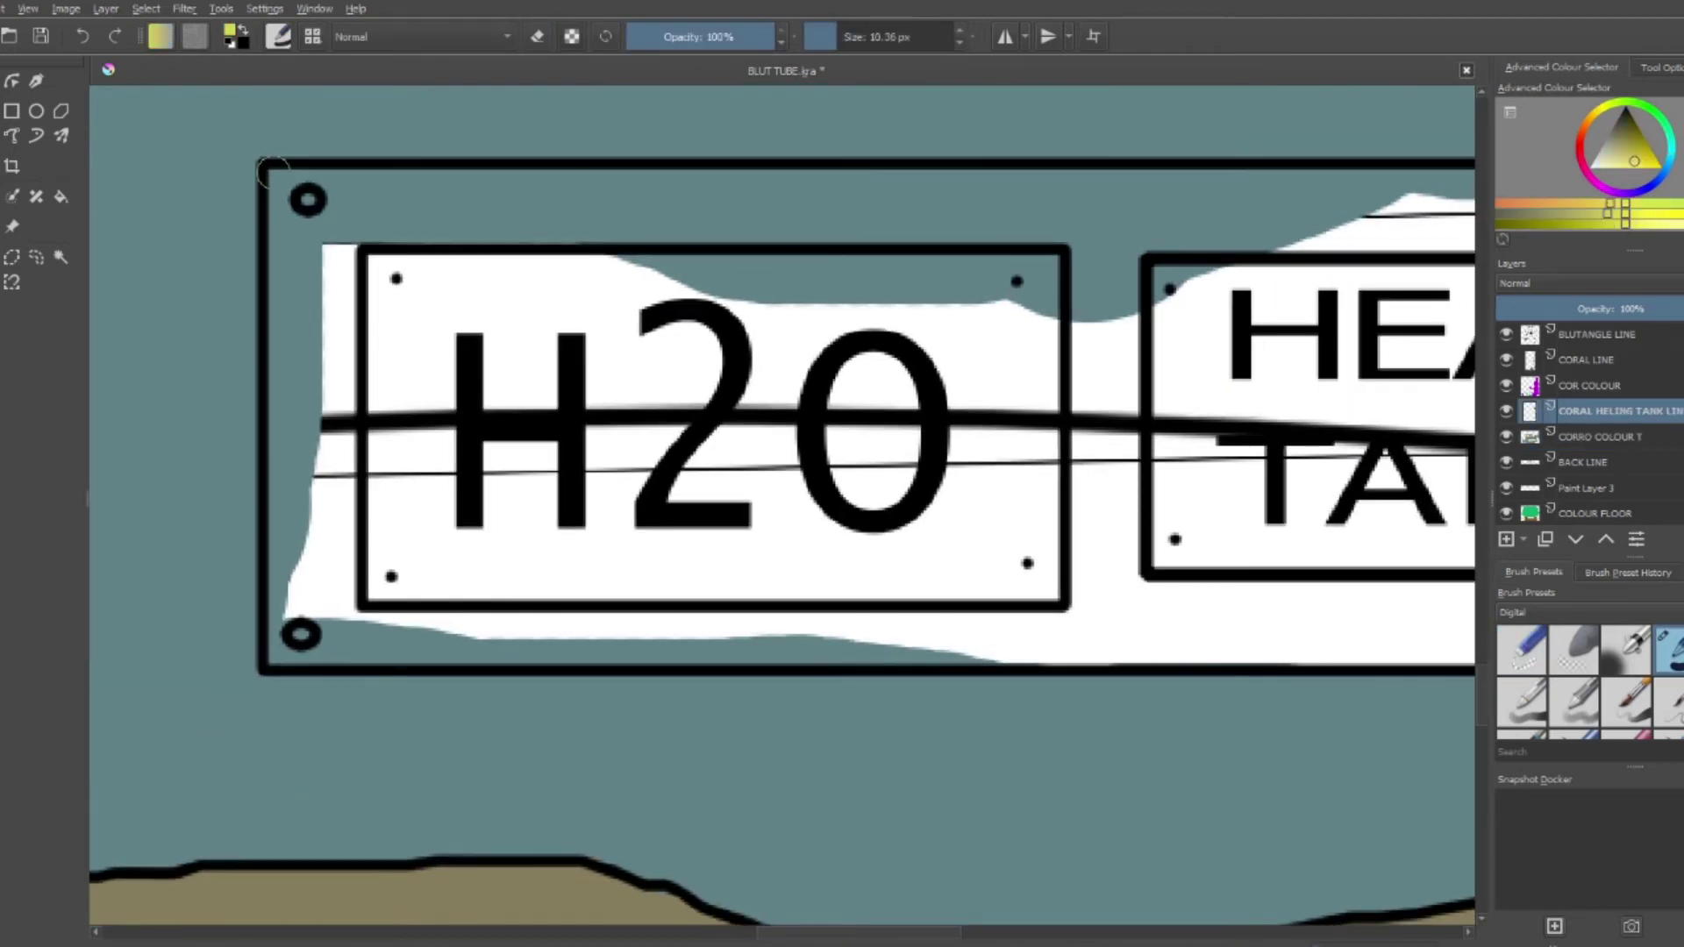
left_click(1605, 443)
Paint the H2O and HEALING TANK sign plates yellow, covering overspill with teal
left_click_drag(306, 199, 299, 631)
left_click_drag(395, 293, 1221, 564)
scroll("right", 3)
left_click_drag(175, 228, 1035, 623)
key("[")
key("[")
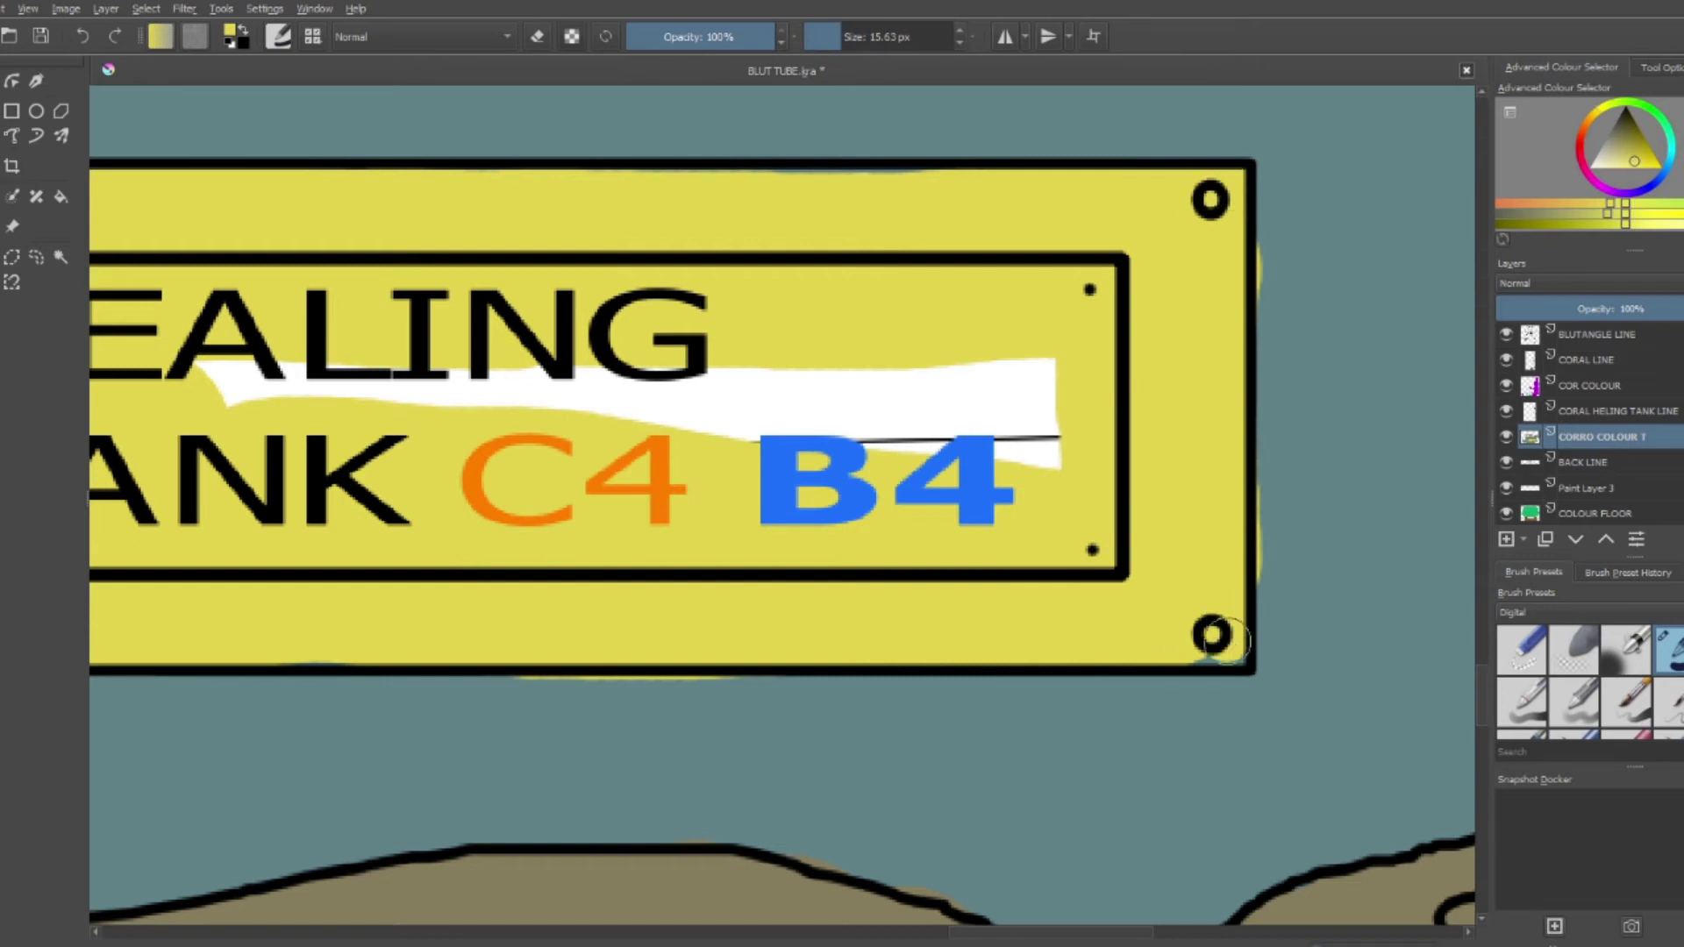
left_click(1280, 638)
left_click_drag(1260, 570, 1260, 246)
Paint the sign's inner panel and the H2O panel light blue
left_click(1600, 158)
left_click_drag(1009, 280, 1090, 496)
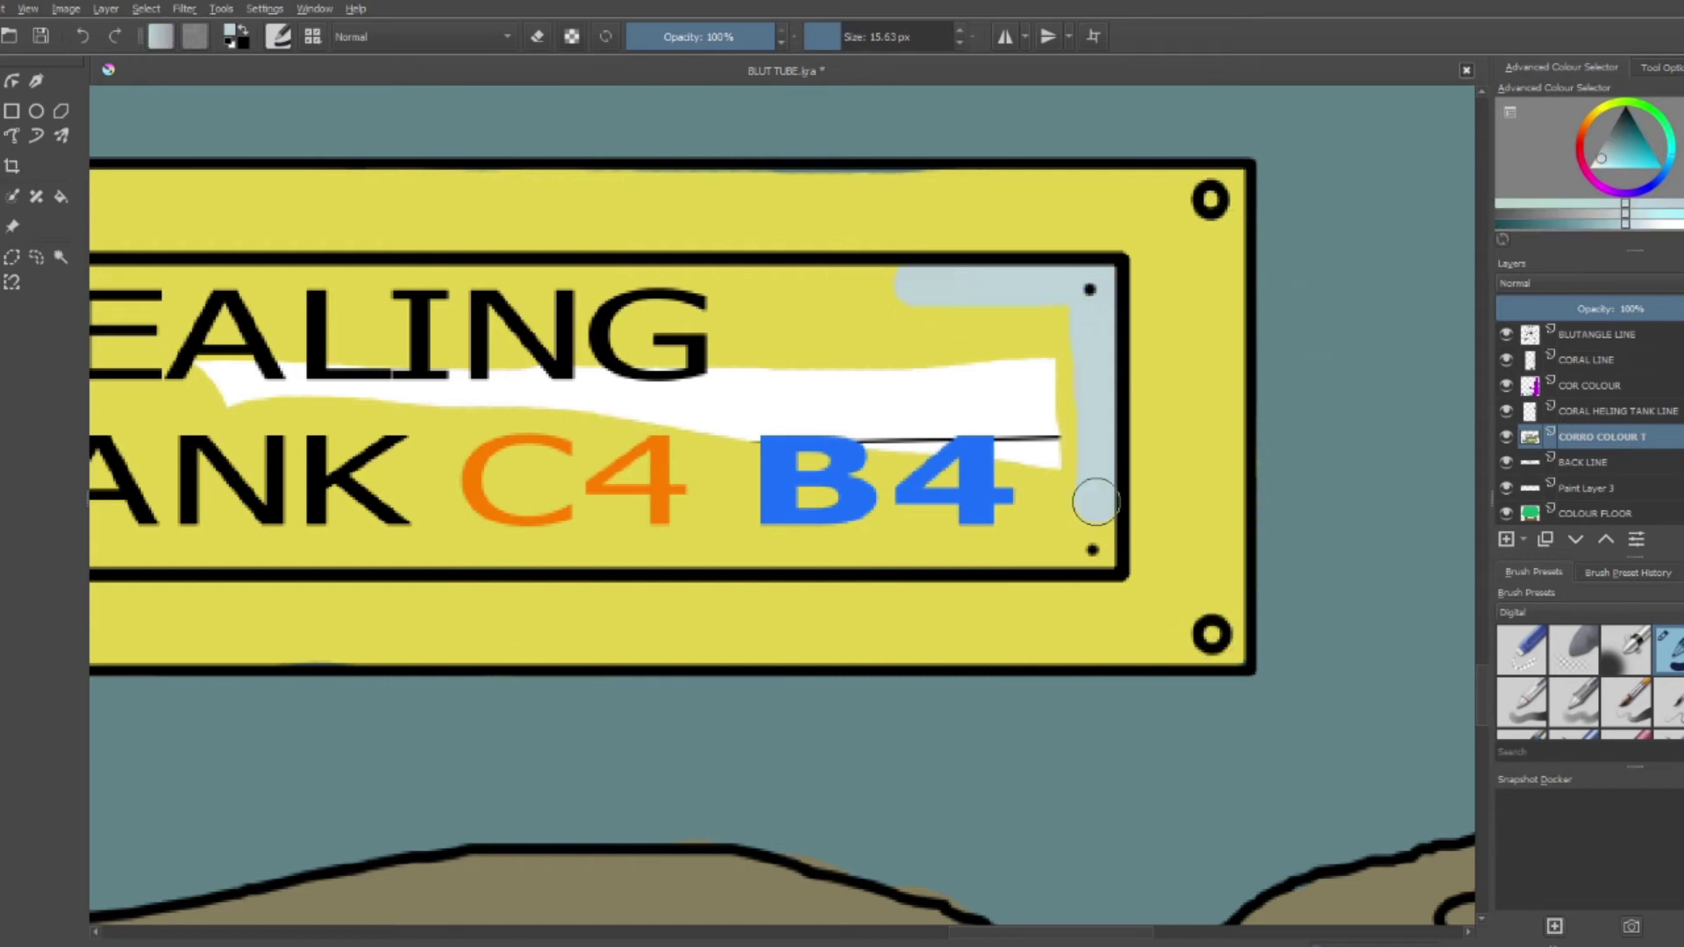
key("]")
key("]")
key("]")
left_click_drag(903, 333, 298, 503)
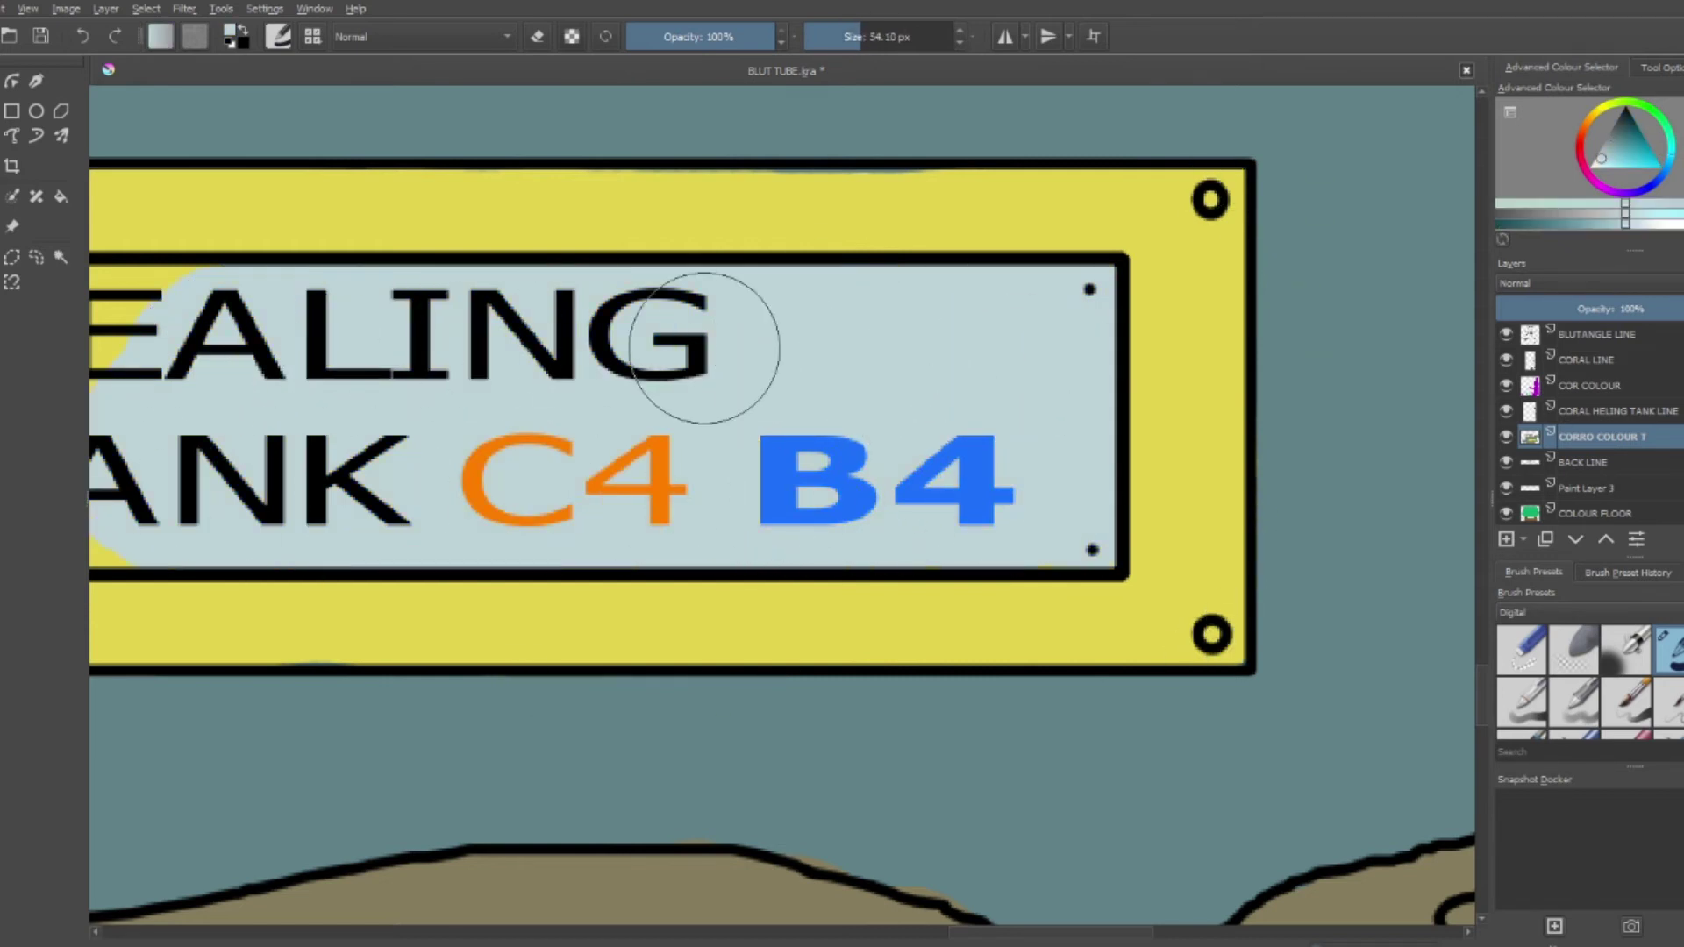
scroll("left", 3)
left_click_drag(927, 932, 826, 931)
key("]")
key("]")
key("]")
left_click(531, 286)
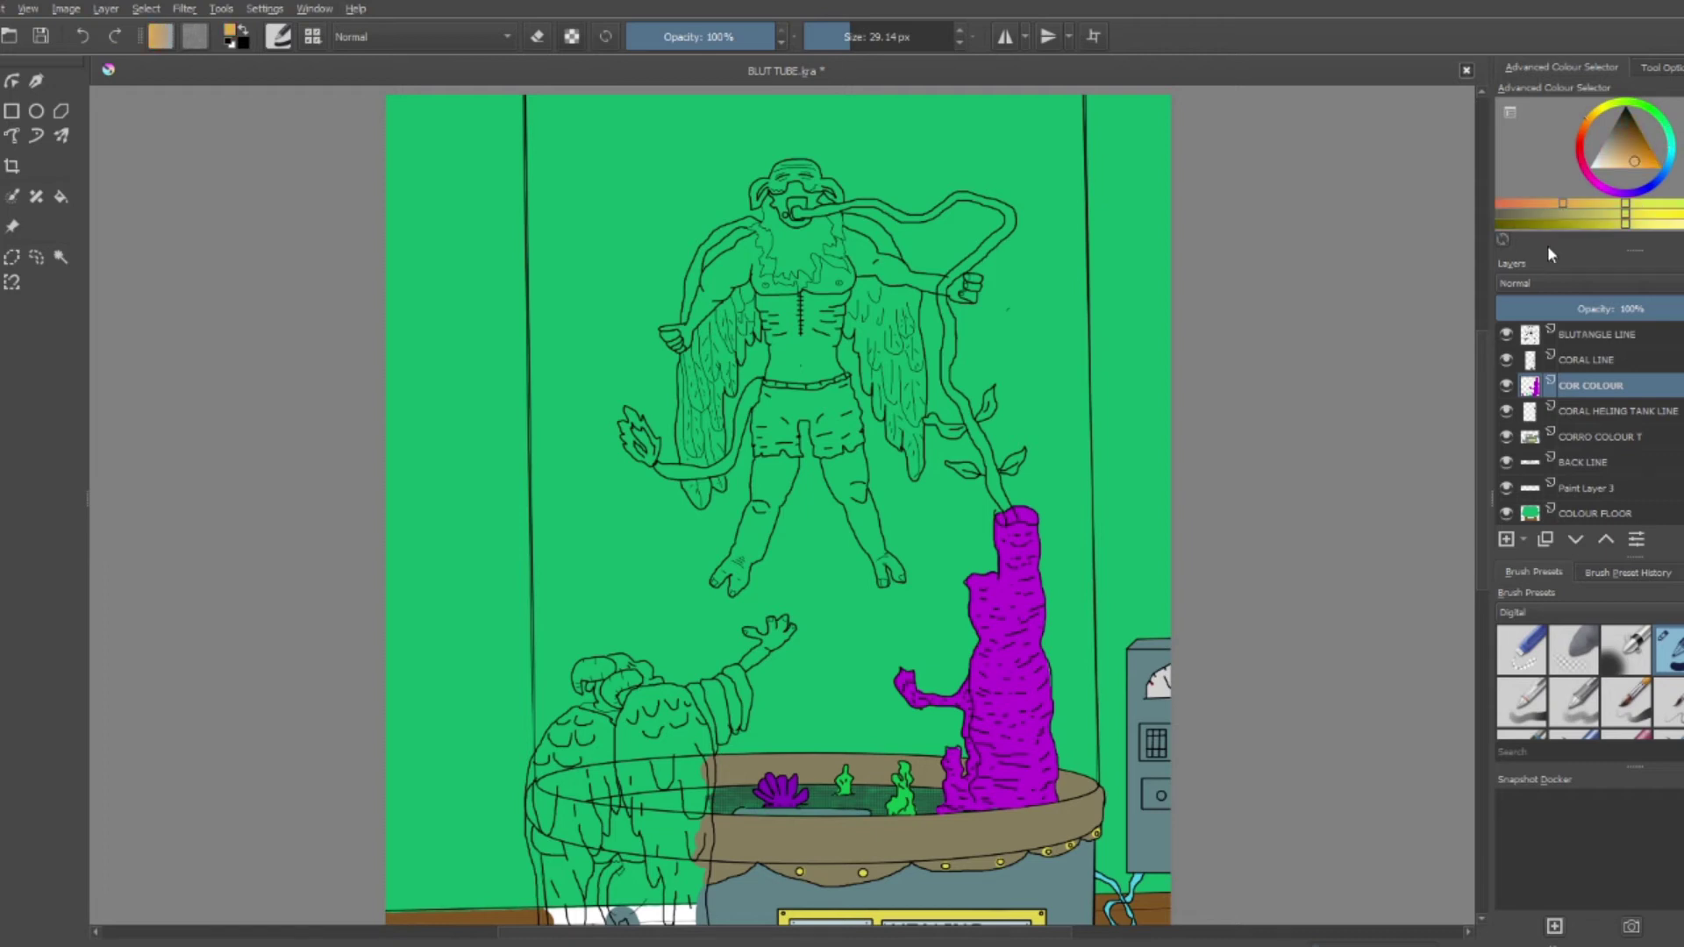
Fill the hose orange from the figure's mouth to the coral, then pick a blue
scroll("up", 3)
left_click(1621, 367)
key("e")
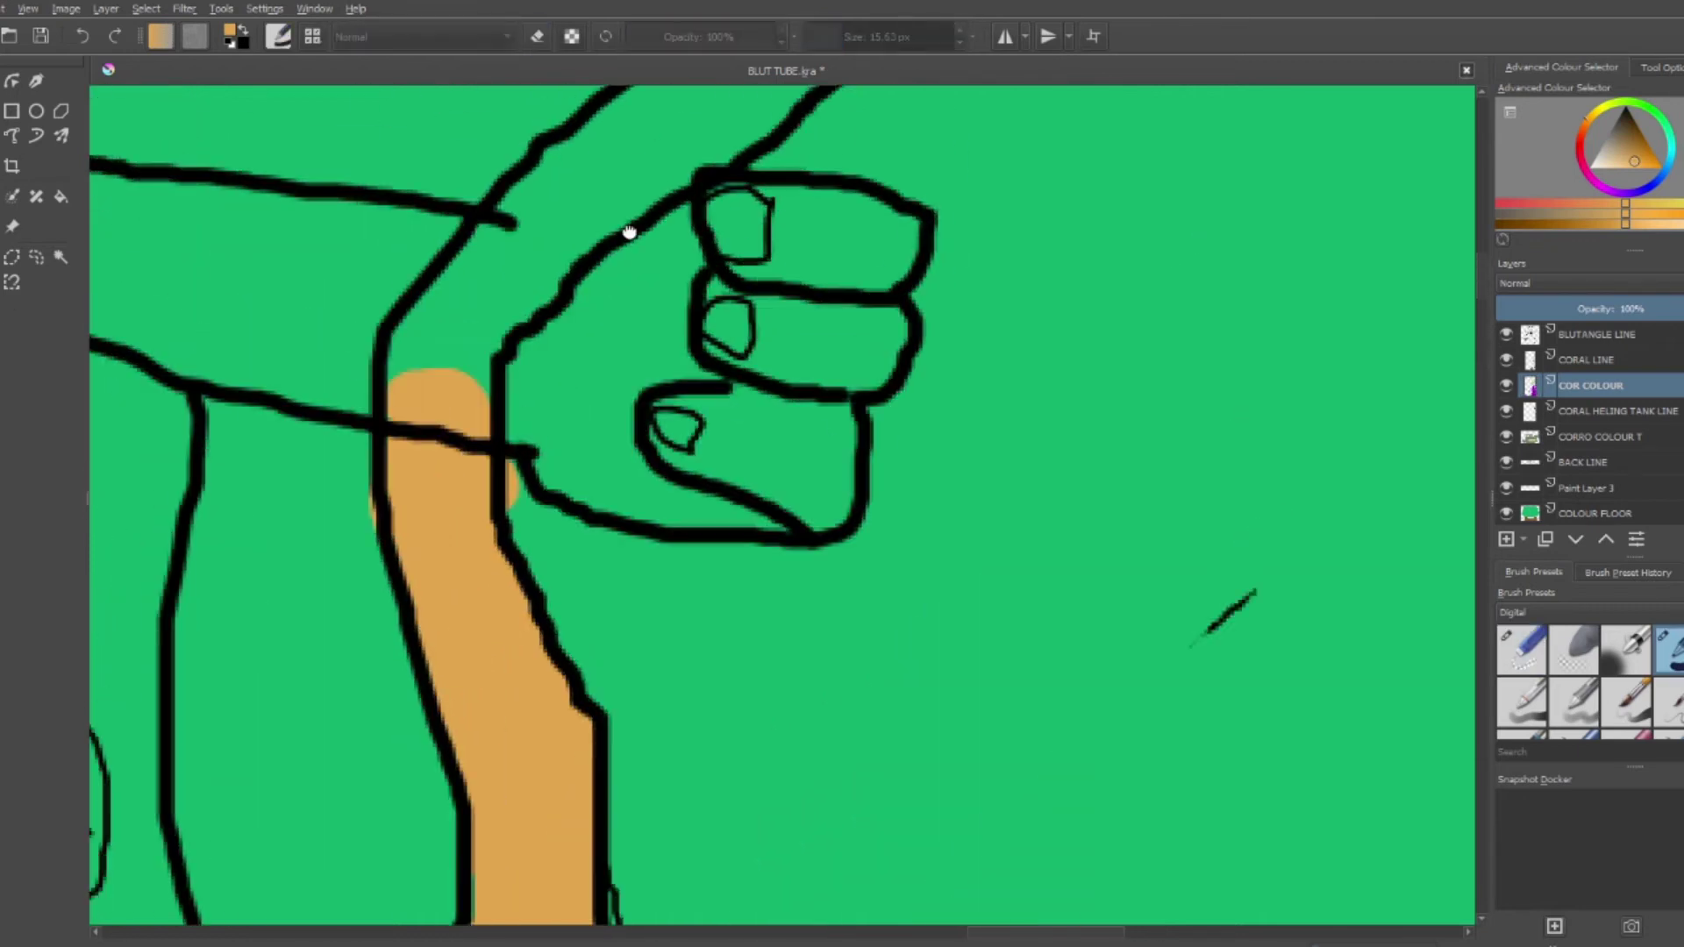
left_click_drag(279, 756, 746, 364)
left_click_drag(845, 282, 345, 339)
left_click_drag(1438, 508, 456, 348)
left_click_drag(1228, 254, 921, 321)
scroll("down", 3)
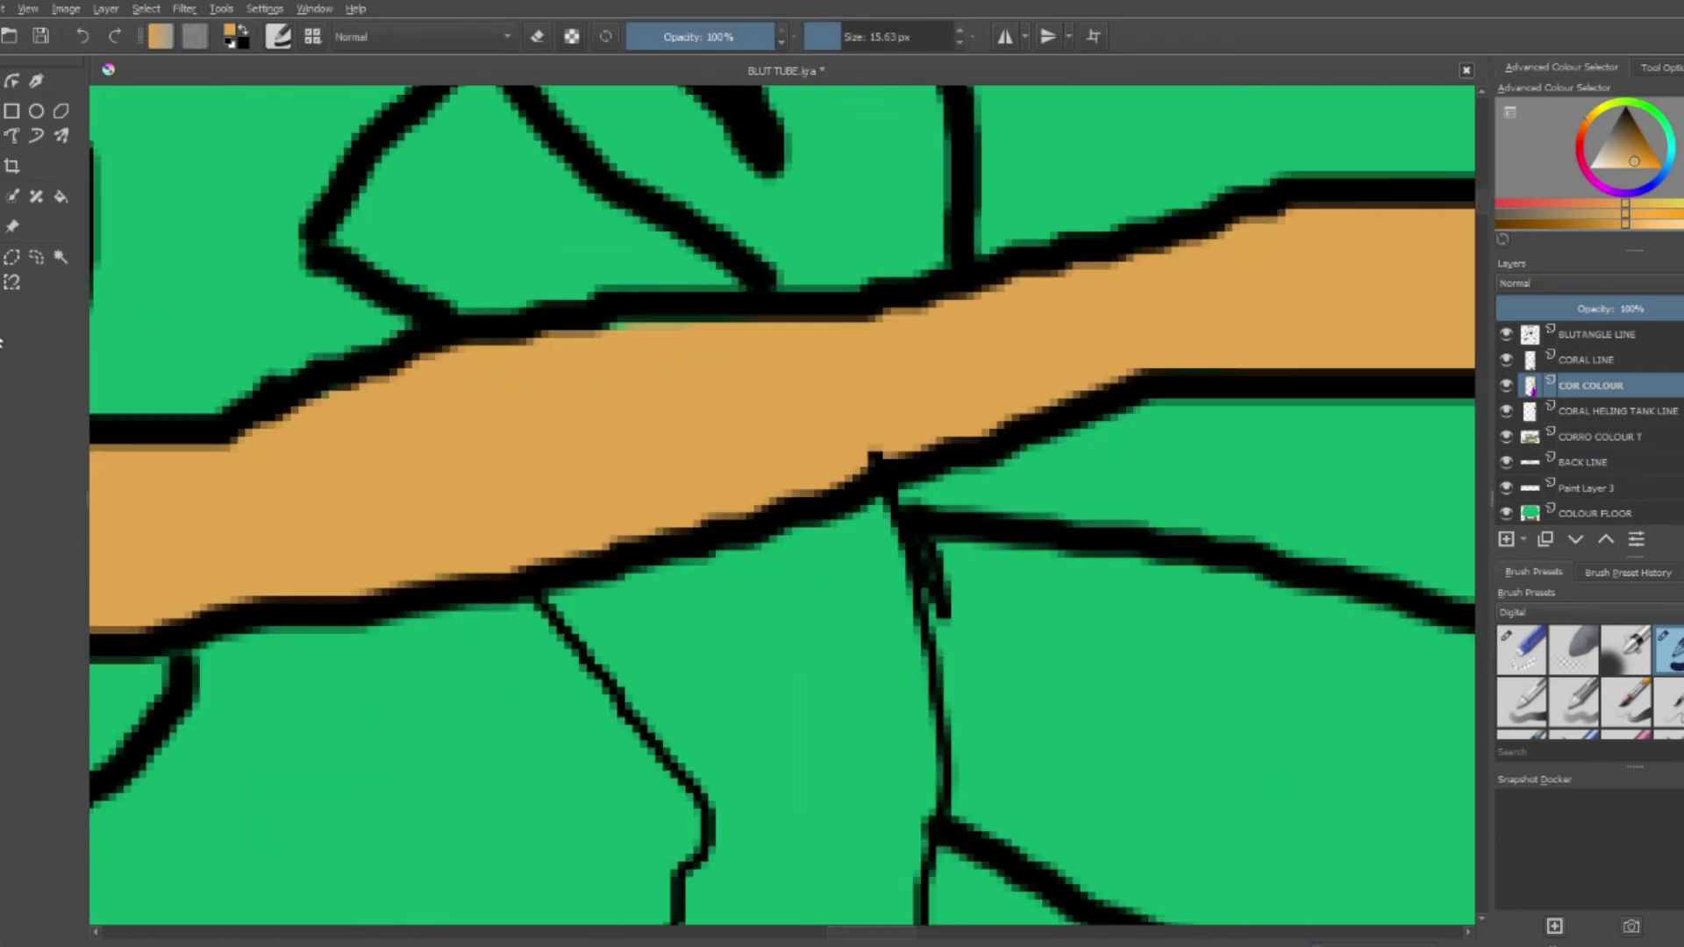
scroll("down", 3)
left_click(1671, 173)
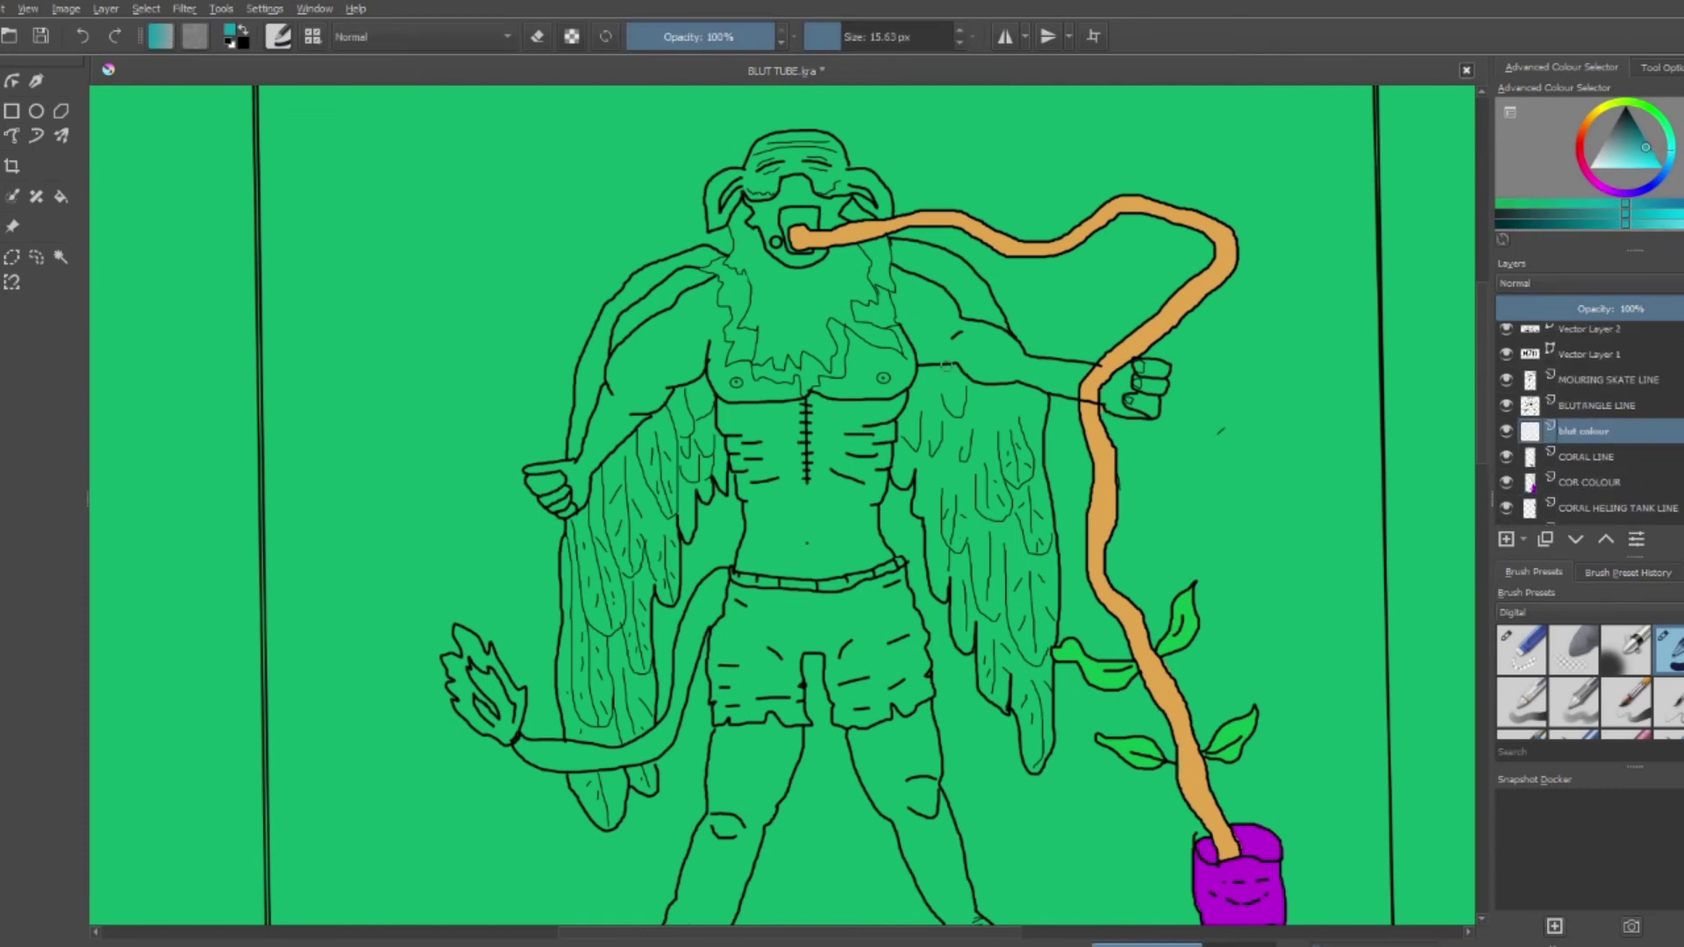
Paint teal across the right shoulder and yellow over the shoulders, chest and right wing
left_click_drag(881, 206, 1206, 412)
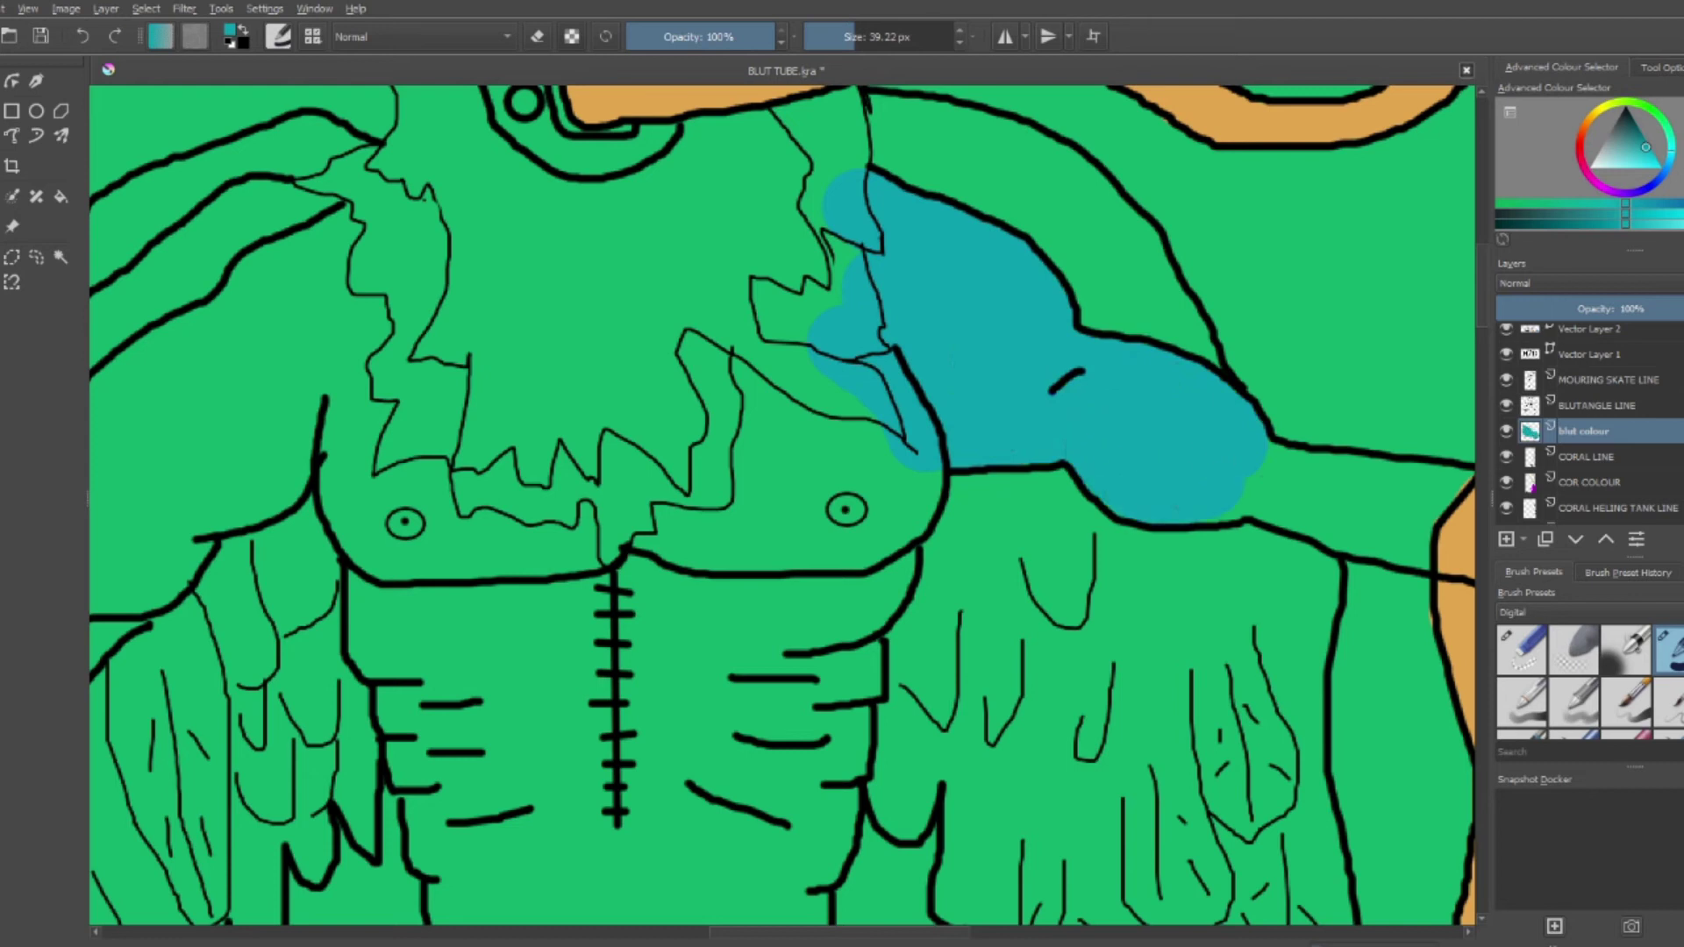
left_click_drag(947, 491, 1278, 582)
left_click_drag(904, 570, 964, 789)
left_click_drag(842, 123, 1184, 395)
left_click_drag(369, 158, 233, 180)
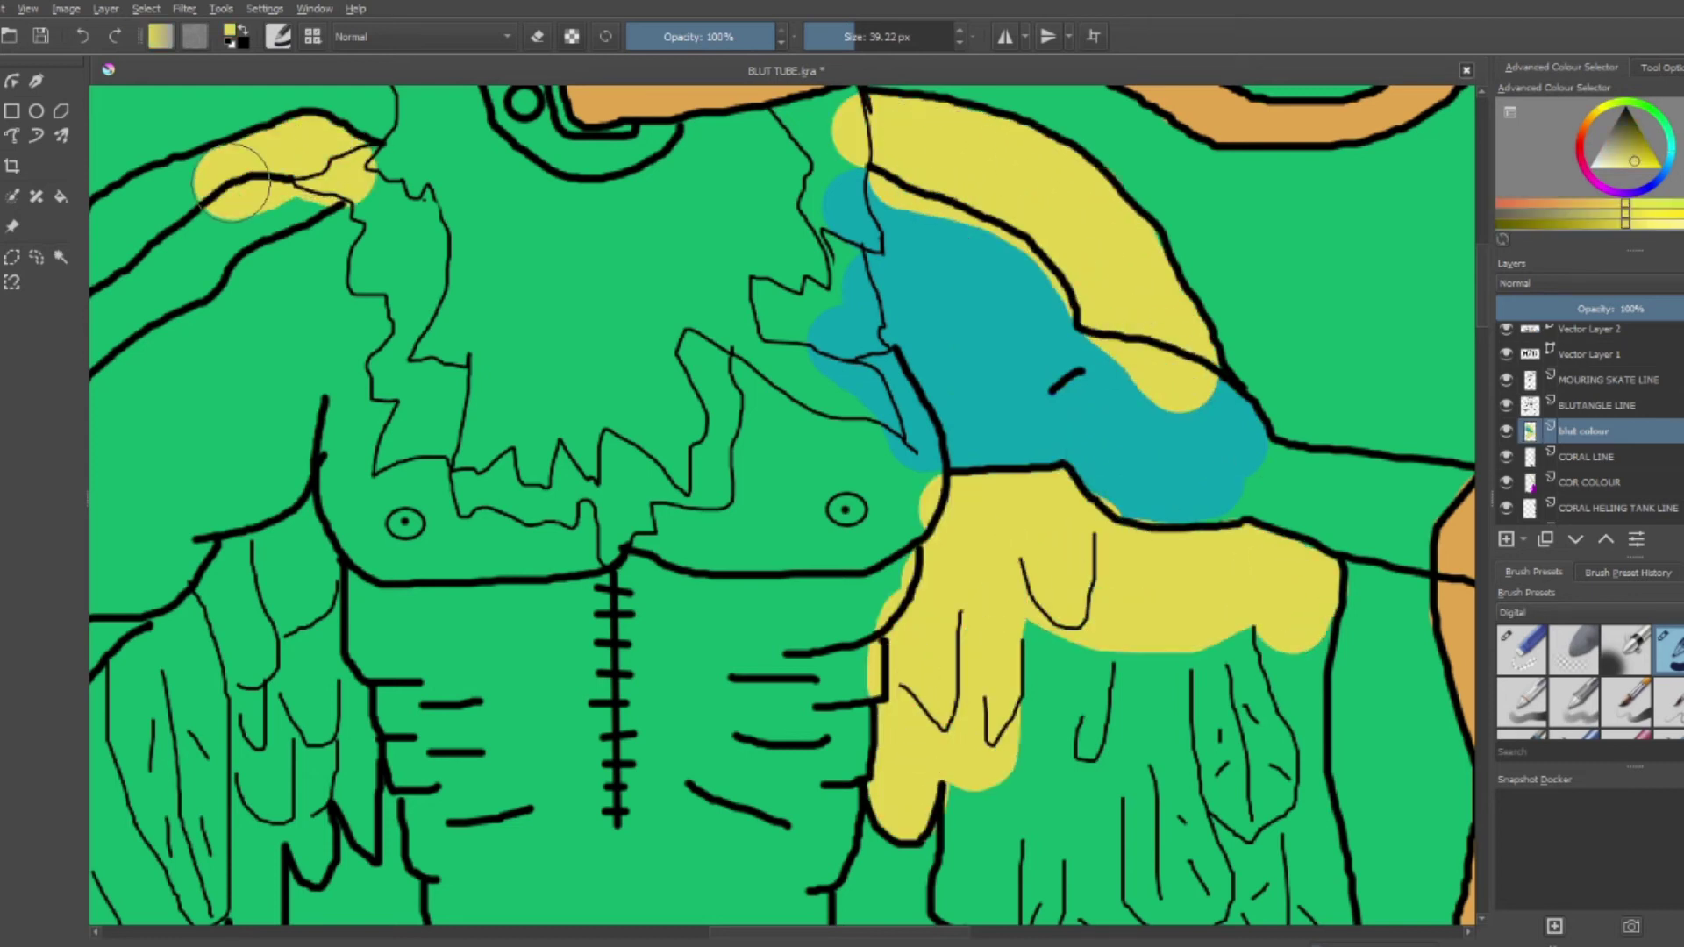
left_click_drag(666, 412, 754, 737)
left_click_drag(702, 193, 1008, 684)
left_click_drag(1053, 228, 1035, 842)
Fill the right wing's lower end and the left wing yellow down to its tip
left_click_drag(877, 289, 1008, 492)
left_click_drag(1009, 395, 965, 684)
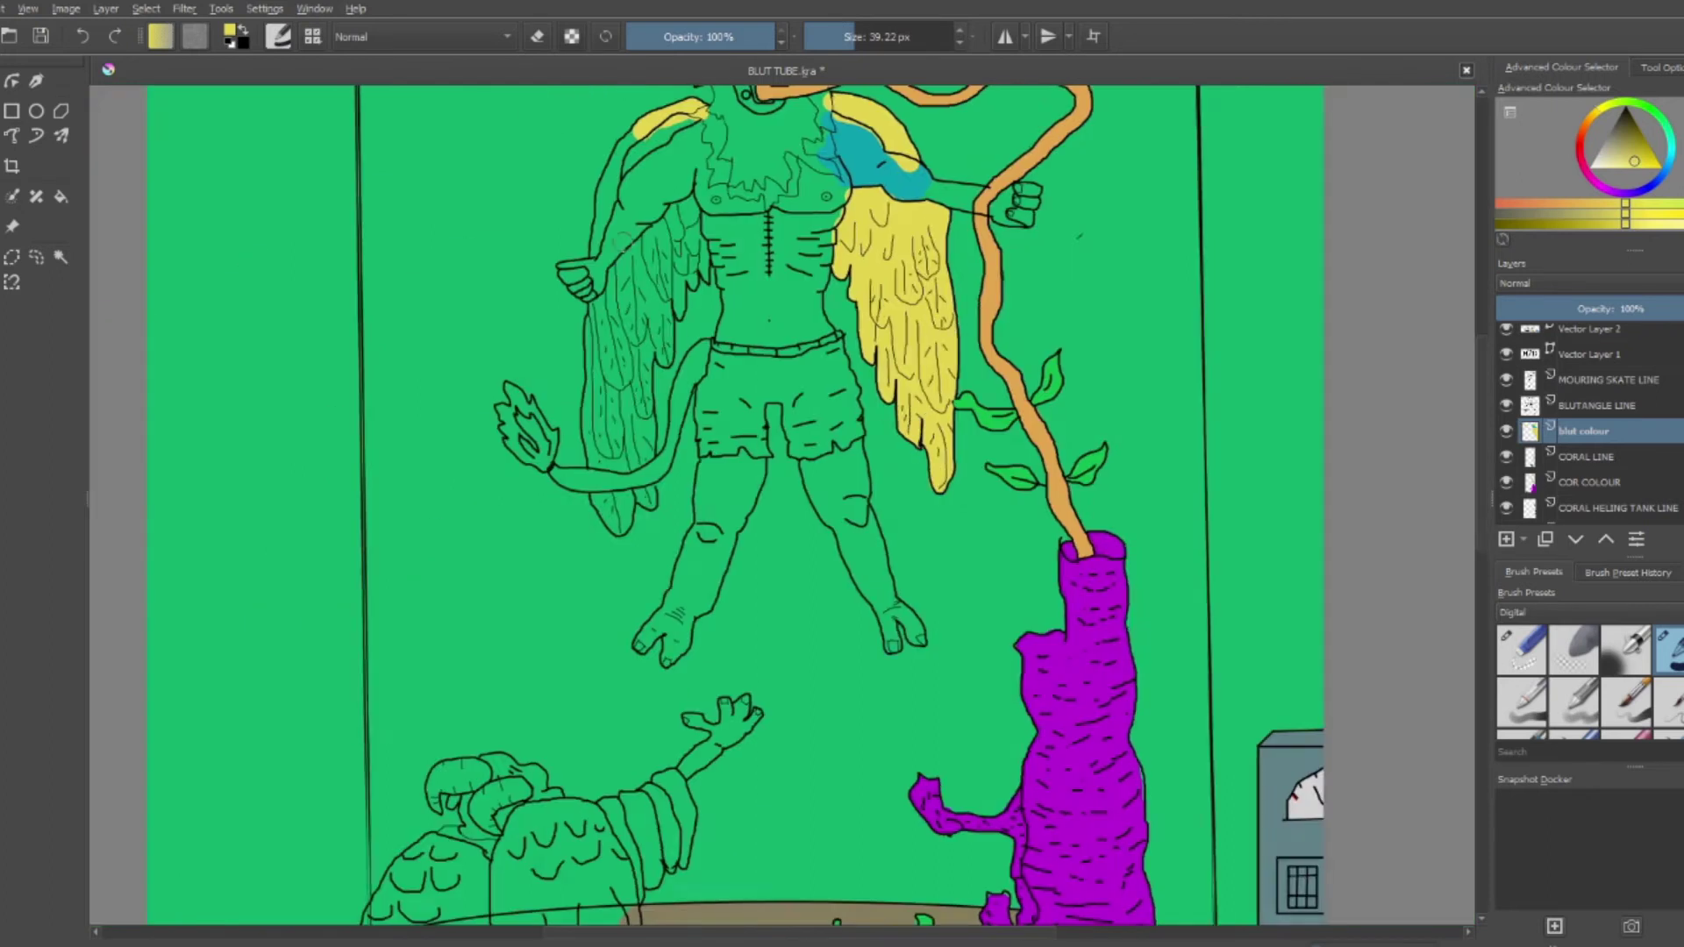
left_click_drag(789, 158, 702, 561)
left_click_drag(702, 351, 548, 491)
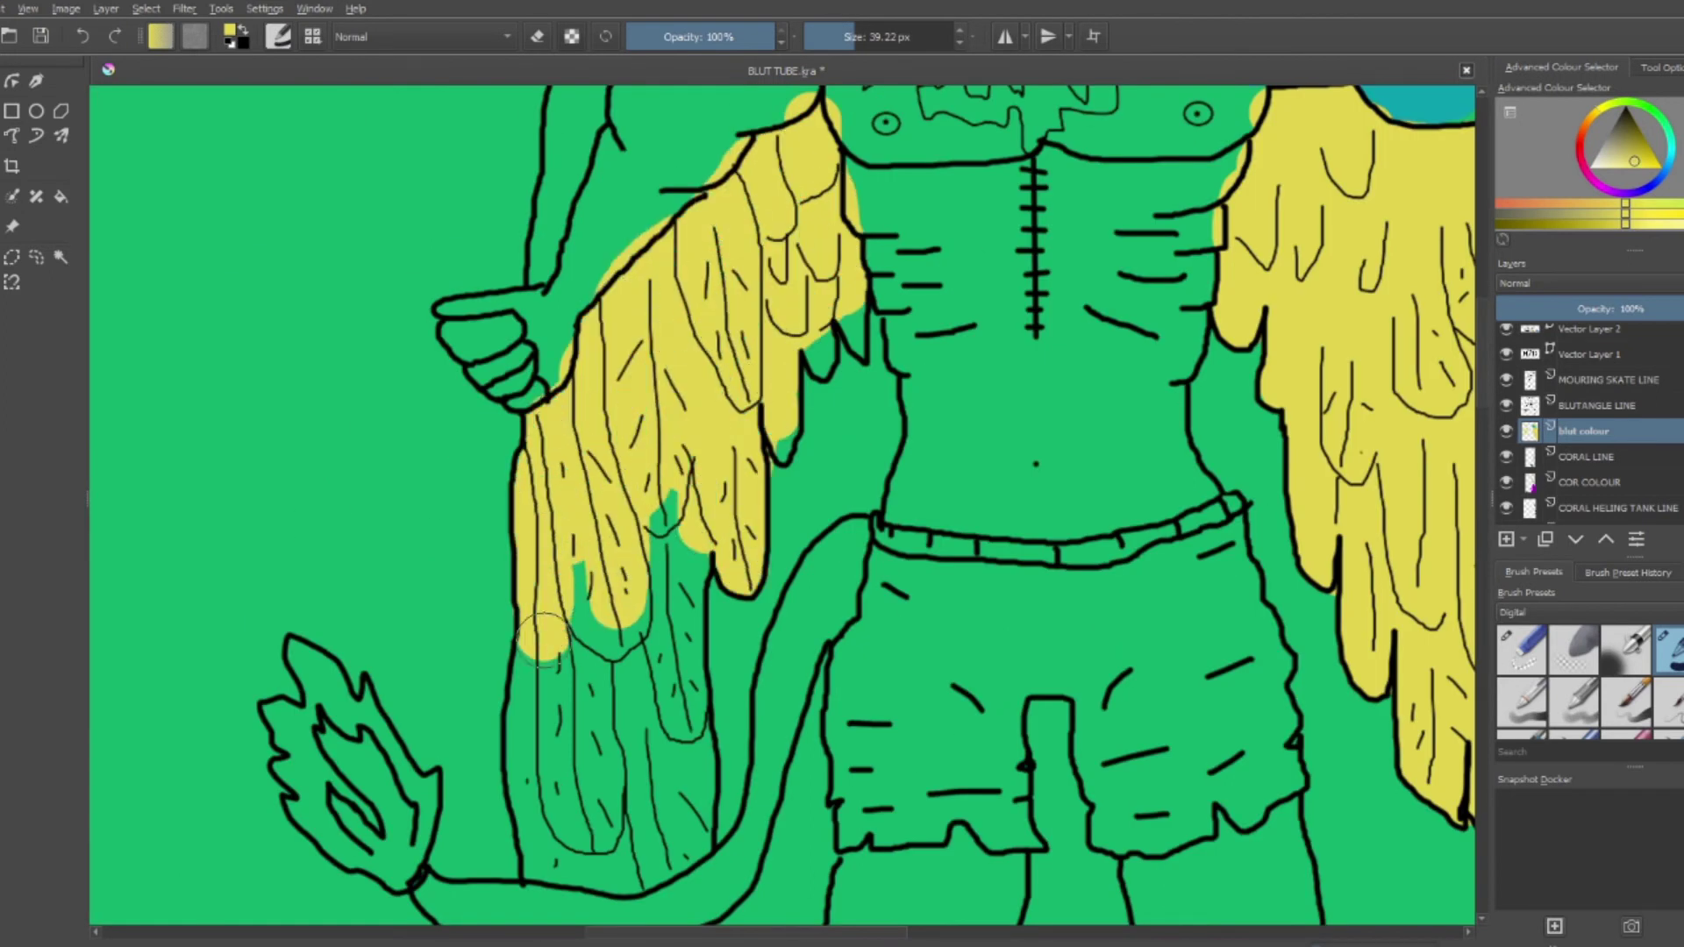
left_click_drag(544, 636, 687, 586)
left_click_drag(687, 797, 614, 885)
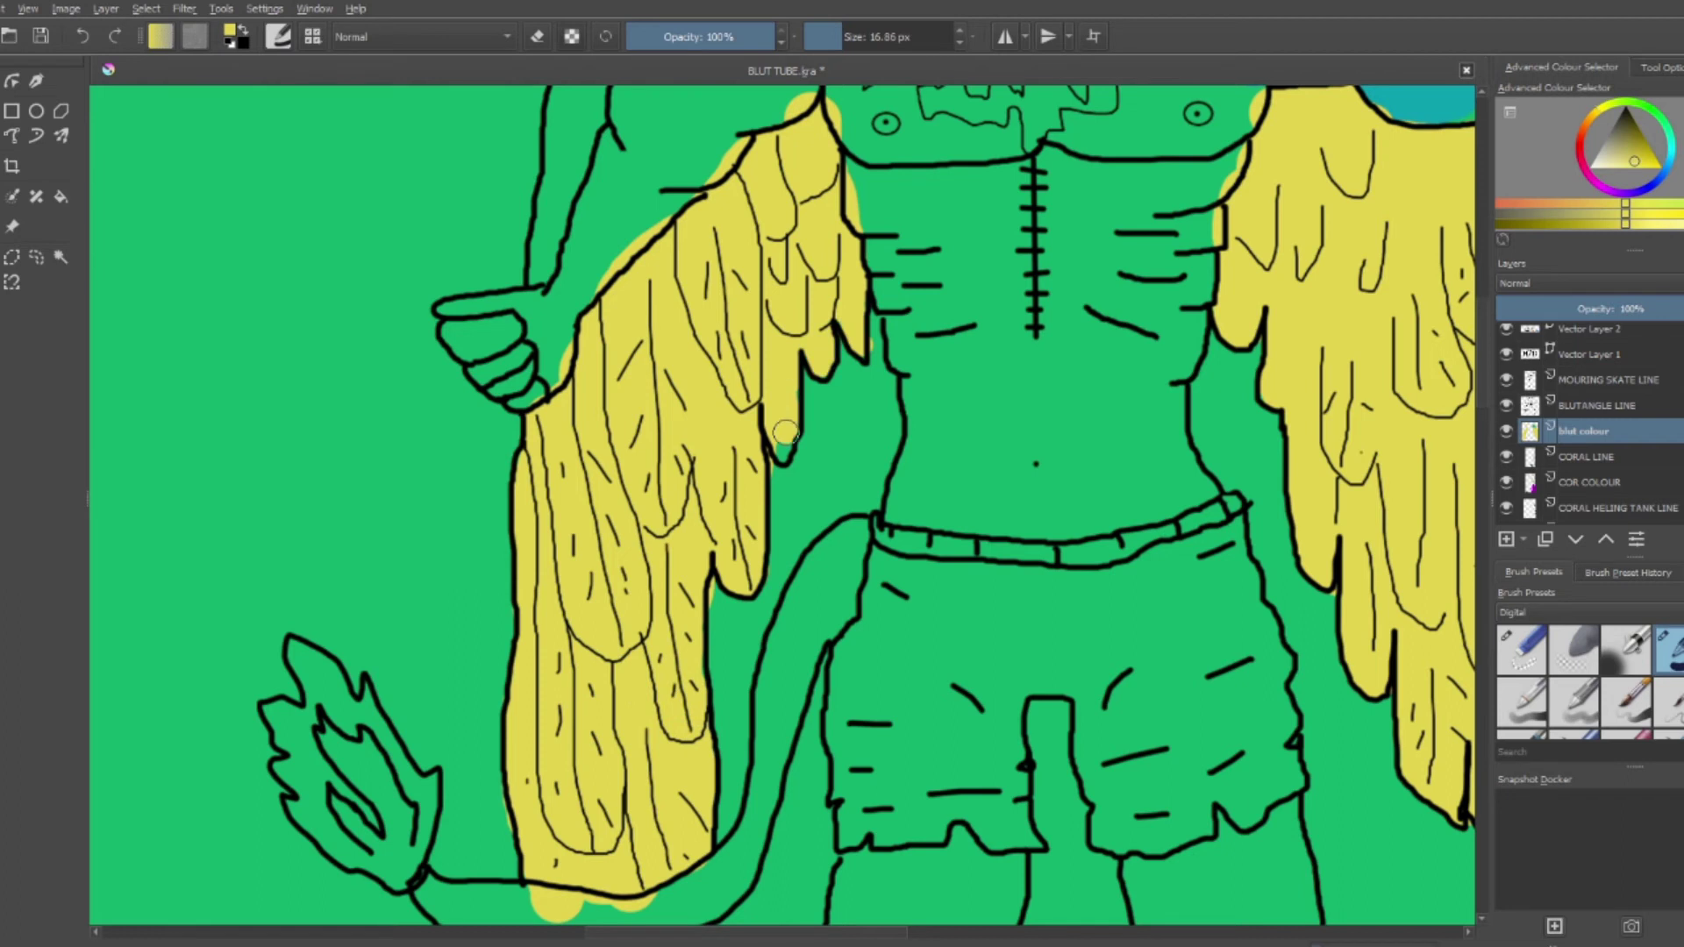
Cover the remaining wing strips, then shade the chest with teal
scroll("down", 3)
left_click_drag(548, 561, 611, 701)
scroll("up", 3)
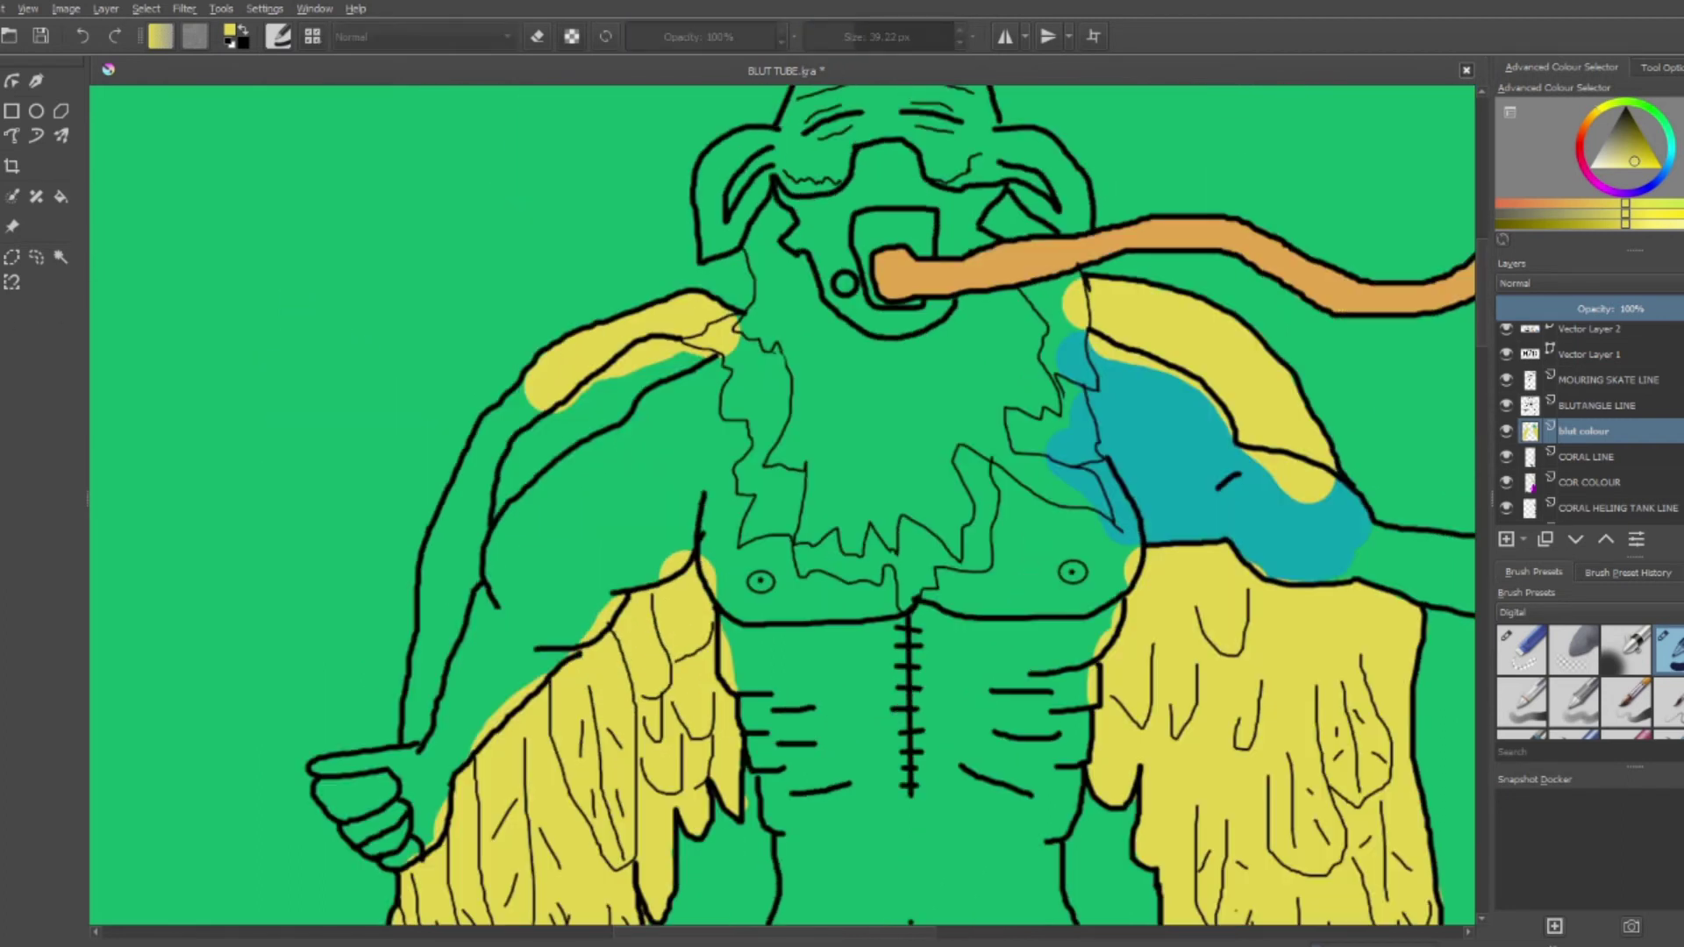
left_click_drag(430, 754, 526, 394)
left_click_drag(491, 649, 553, 386)
left_click(1096, 491)
left_click_drag(1096, 544, 439, 754)
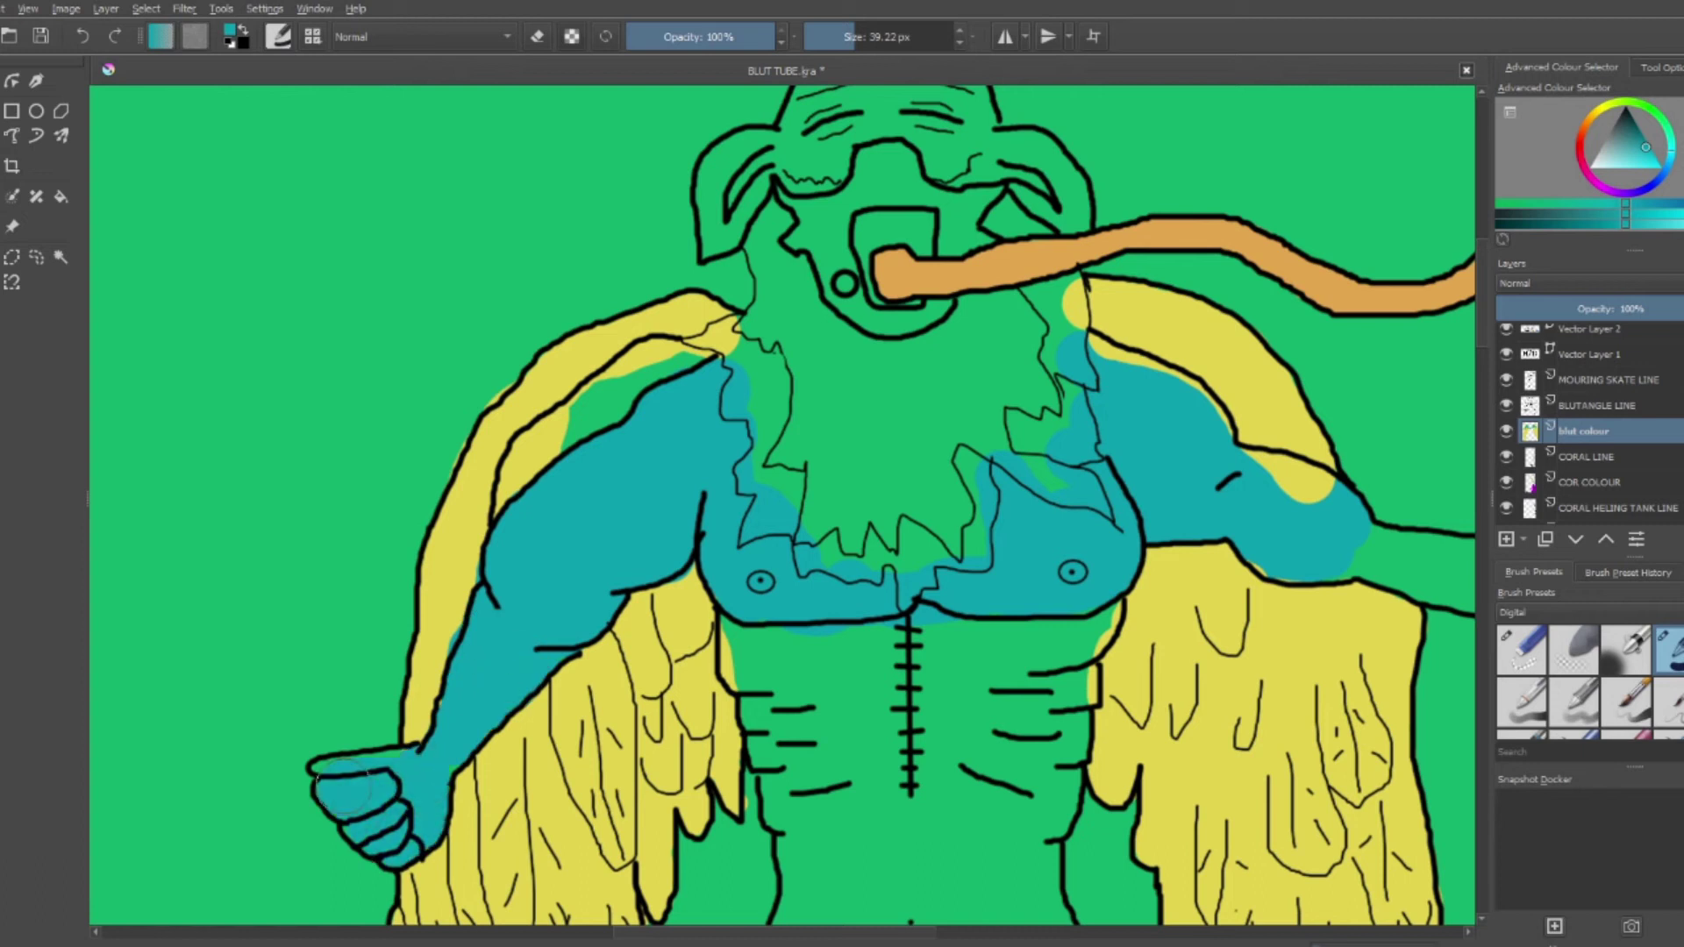
Repaint the left wing's edge yellow over stray teal, then return to normal painting
left_click(666, 346)
left_click_drag(693, 337, 588, 406)
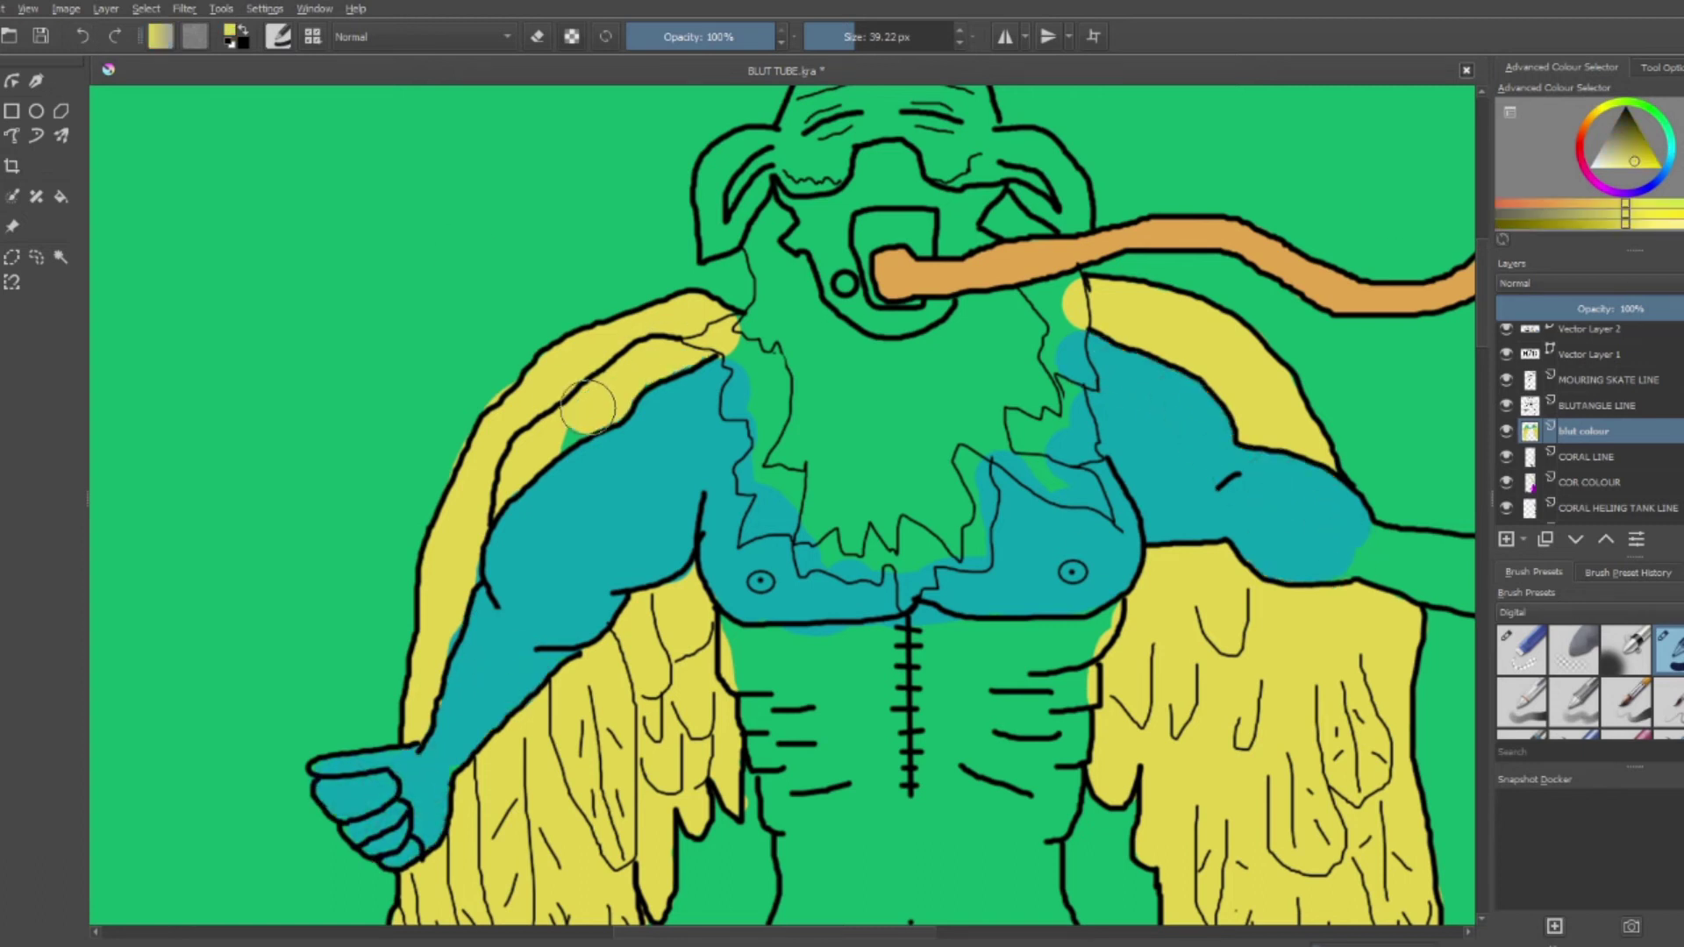
left_click(562, 456)
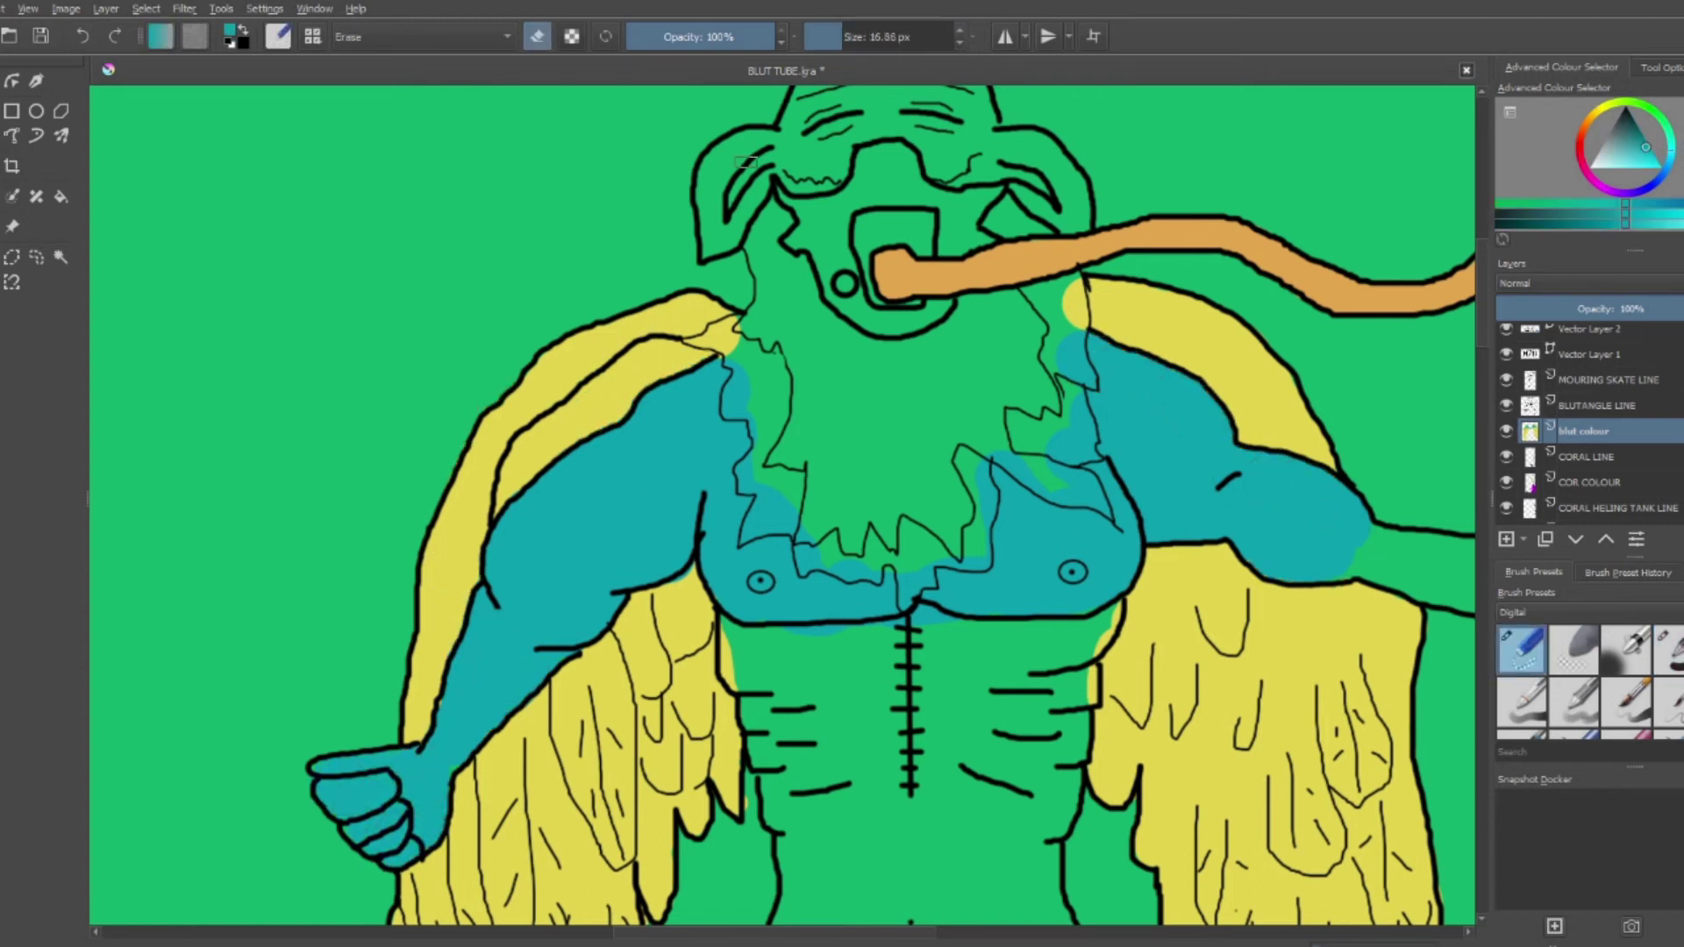
key("e")
Paint the torso below the chest, right thigh and right shin teal
scroll("down", 3)
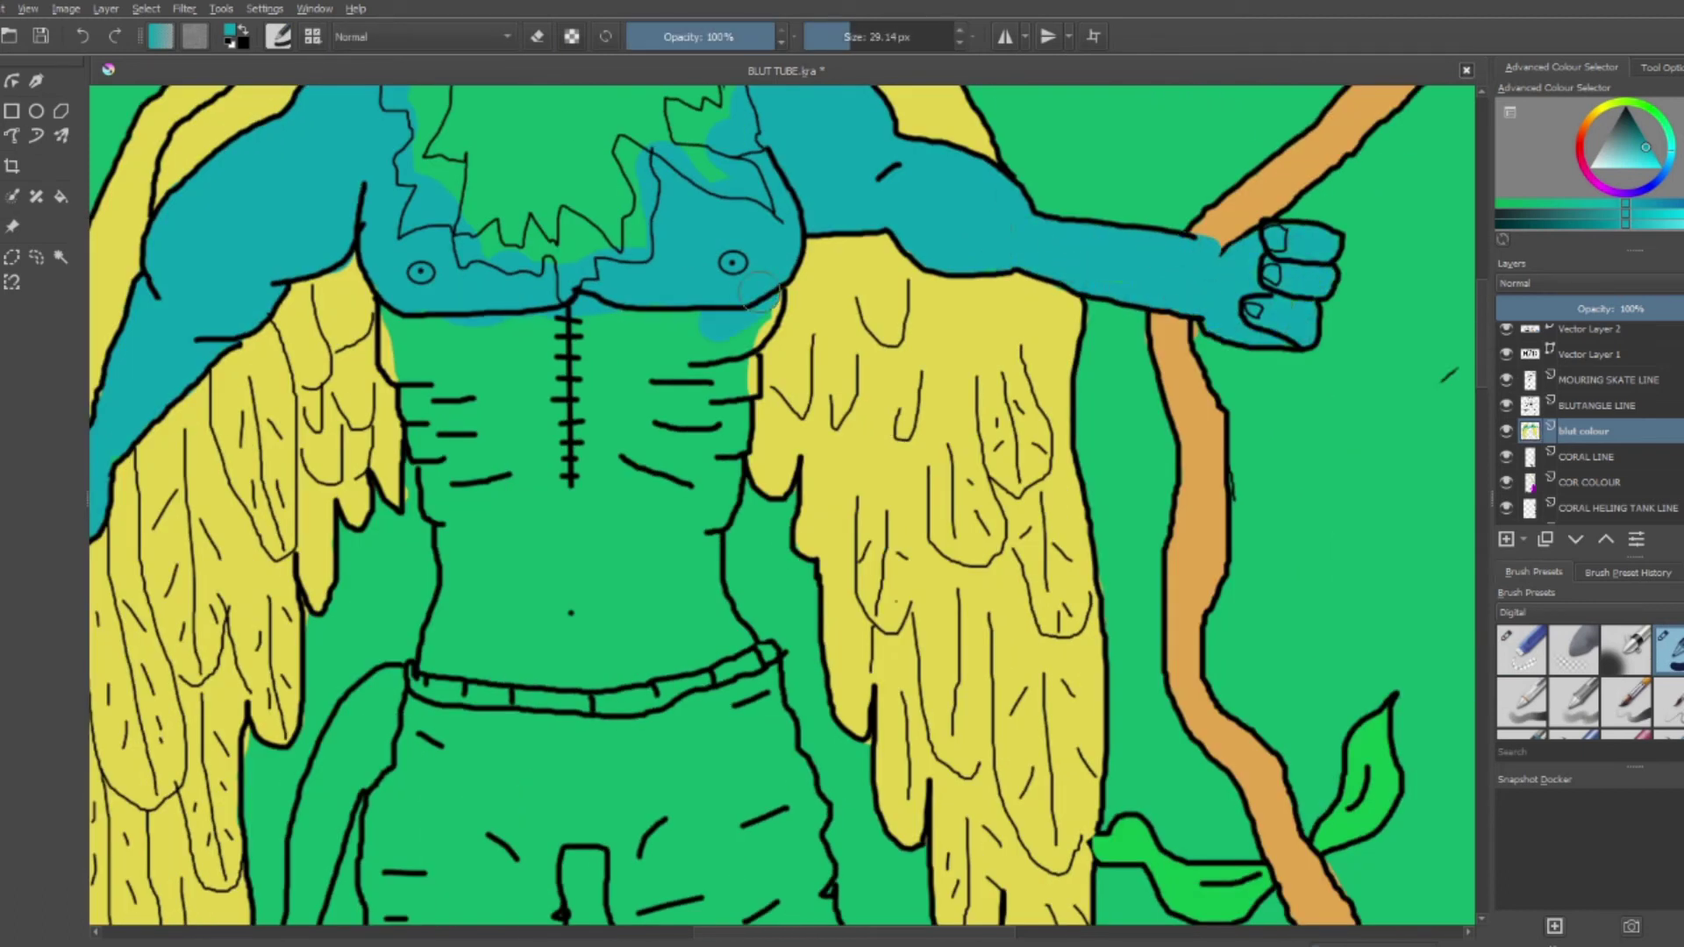
left_click_drag(439, 465, 666, 632)
scroll("down", 3)
left_click_drag(377, 280, 456, 500)
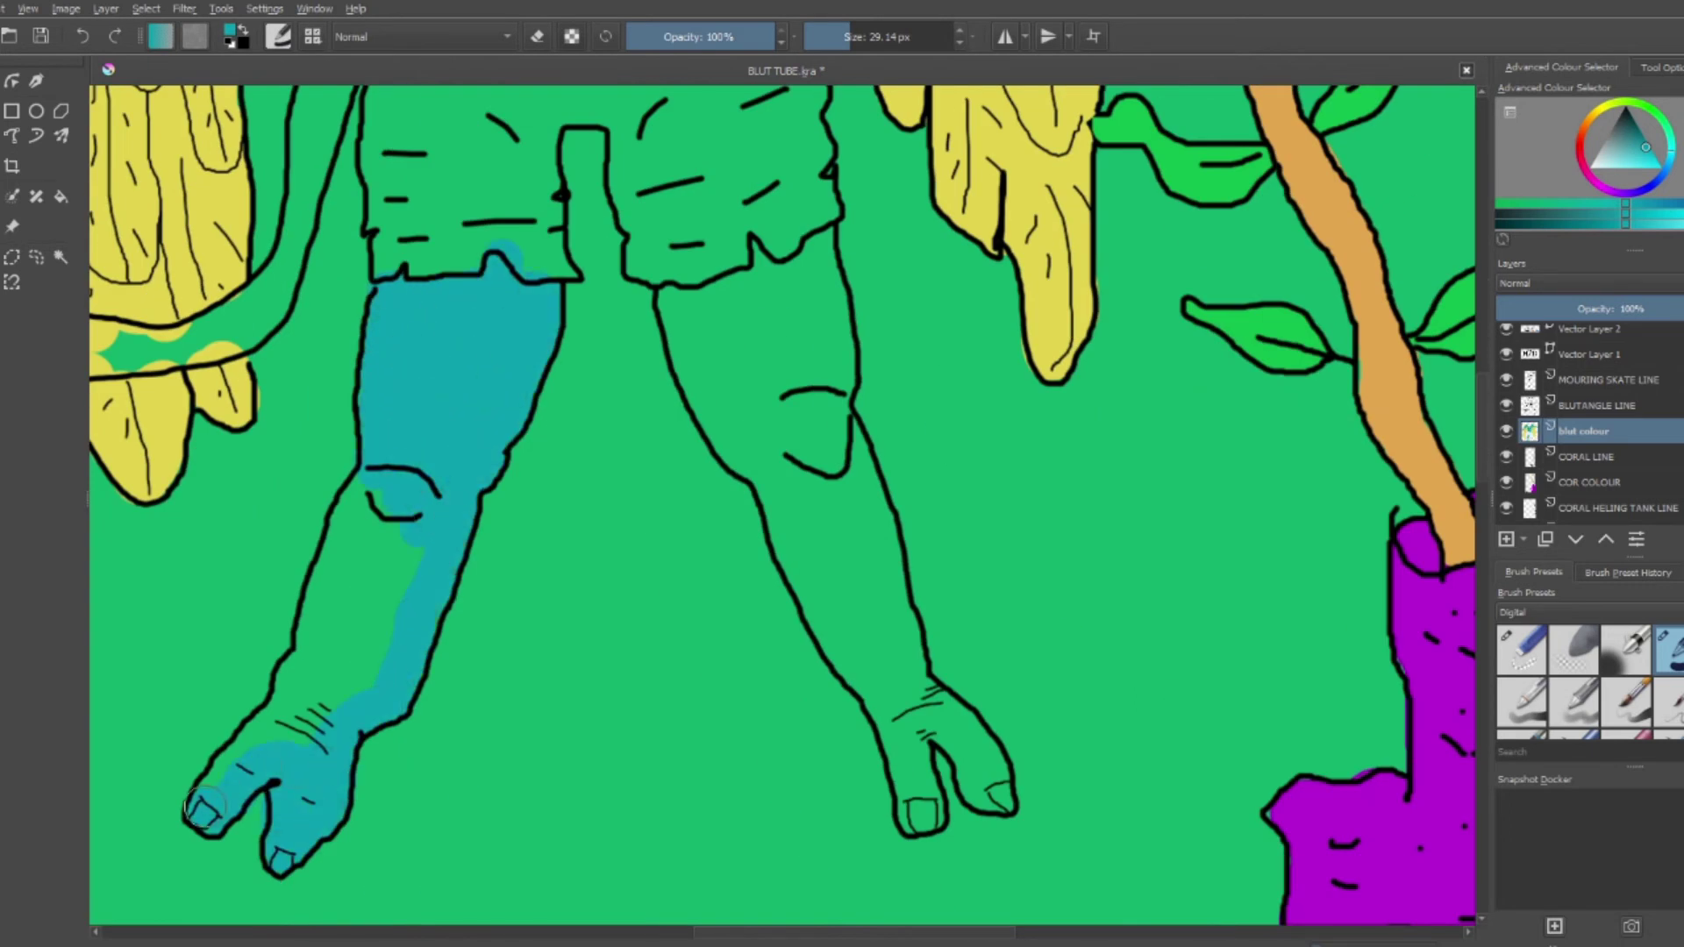
left_click_drag(685, 321, 764, 440)
left_click_drag(883, 665, 804, 498)
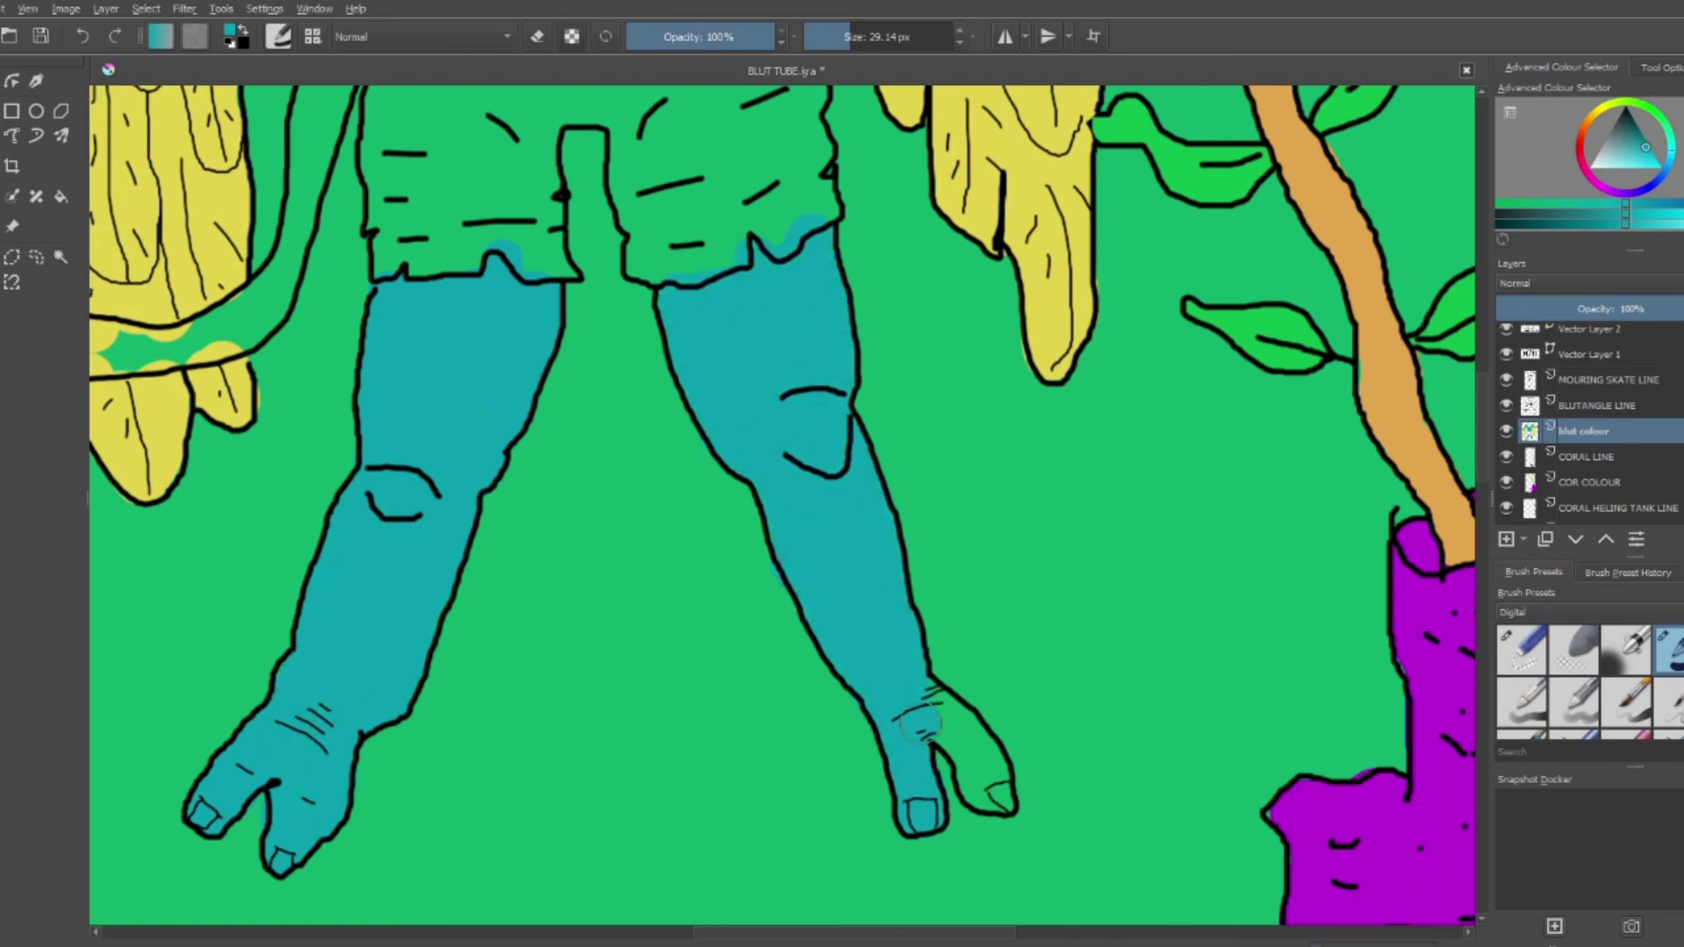
scroll("left", 3)
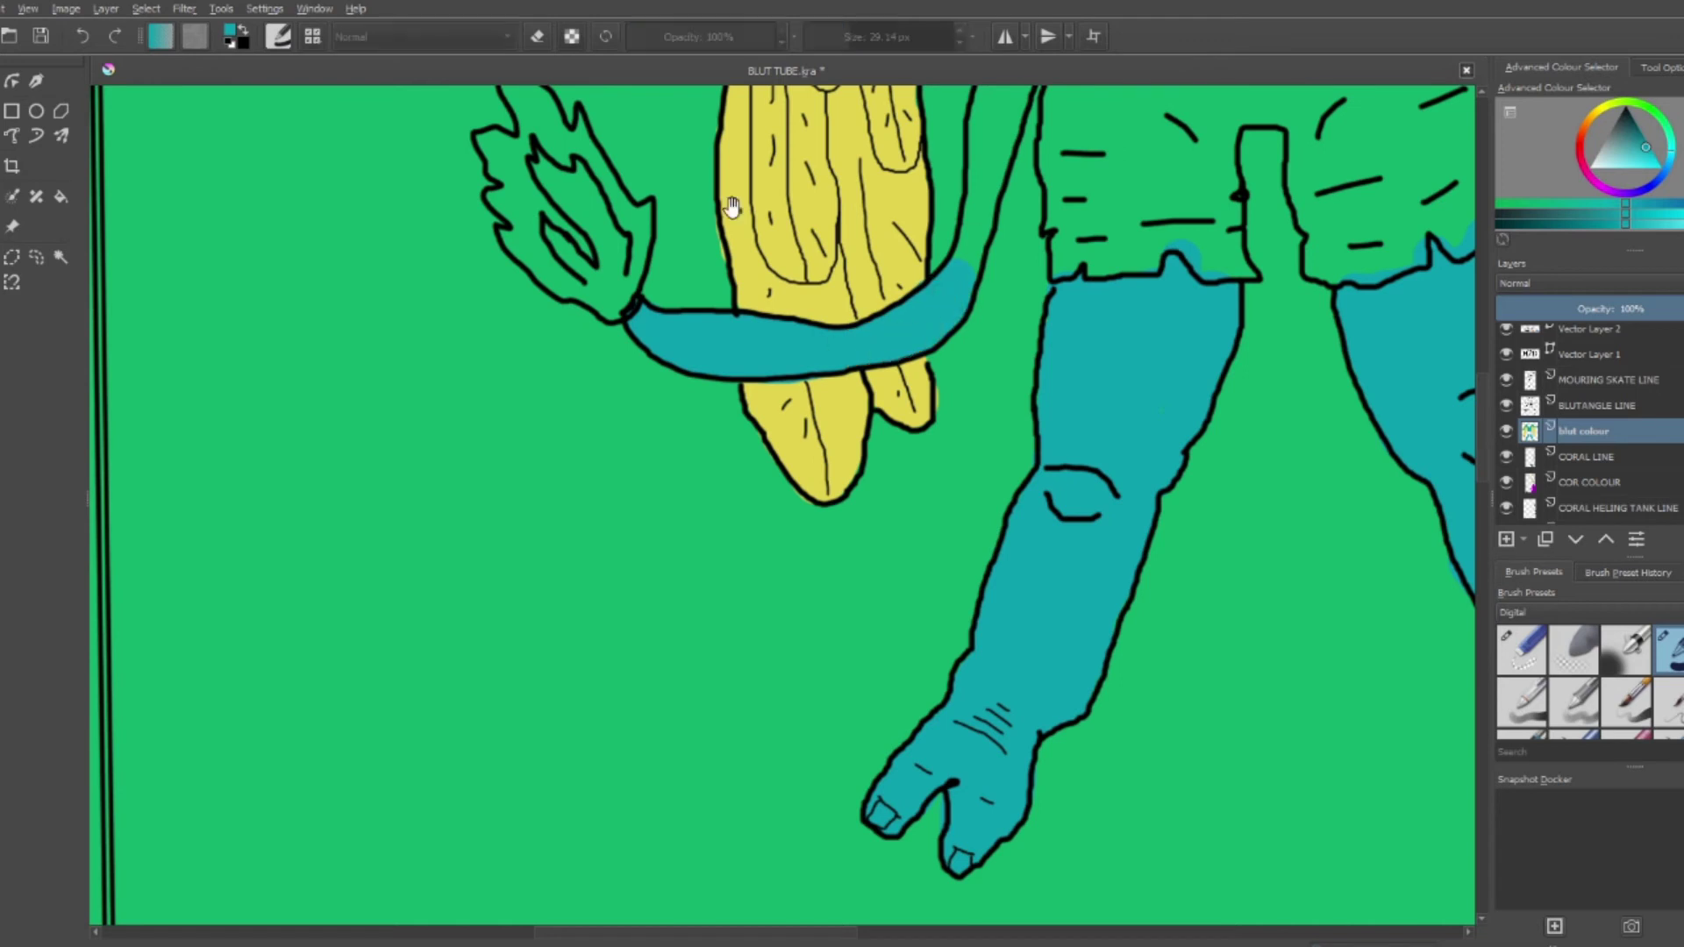
Add teal to the tail and fill its tip with a dark colour
scroll("up", 3)
scroll("right", 3)
left_click_drag(644, 386, 664, 308)
left_click_drag(162, 441, 211, 570)
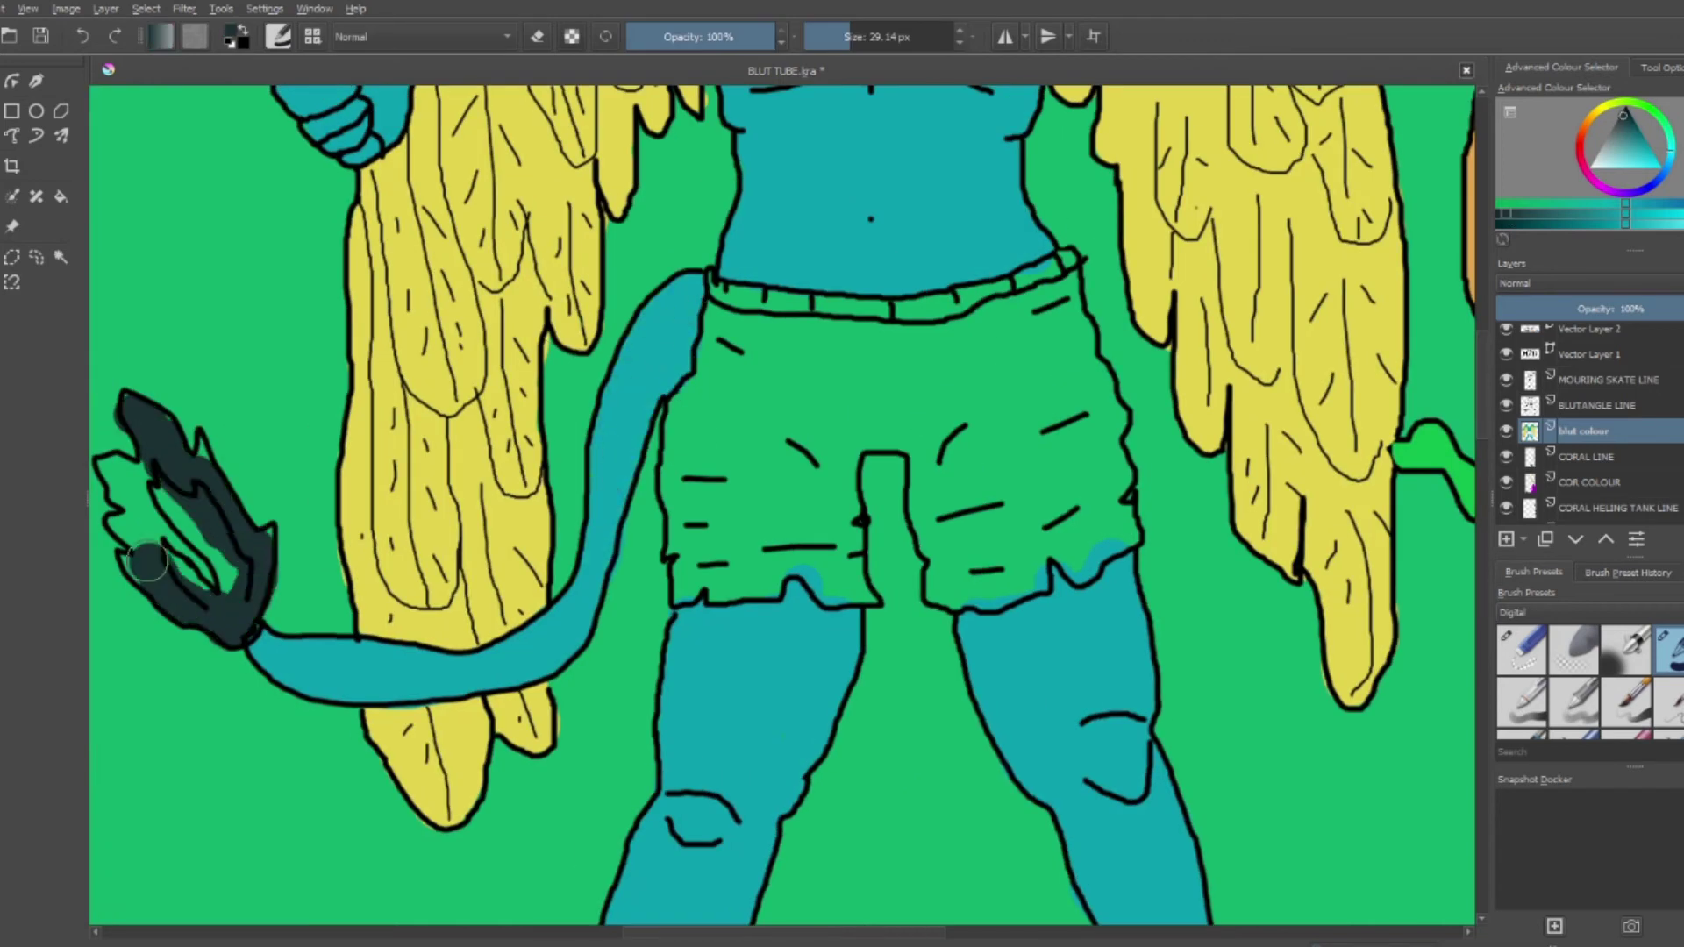
Paint the shorts blue, including the waistband and last green patch
left_click(1646, 148)
left_click_drag(715, 302, 1114, 484)
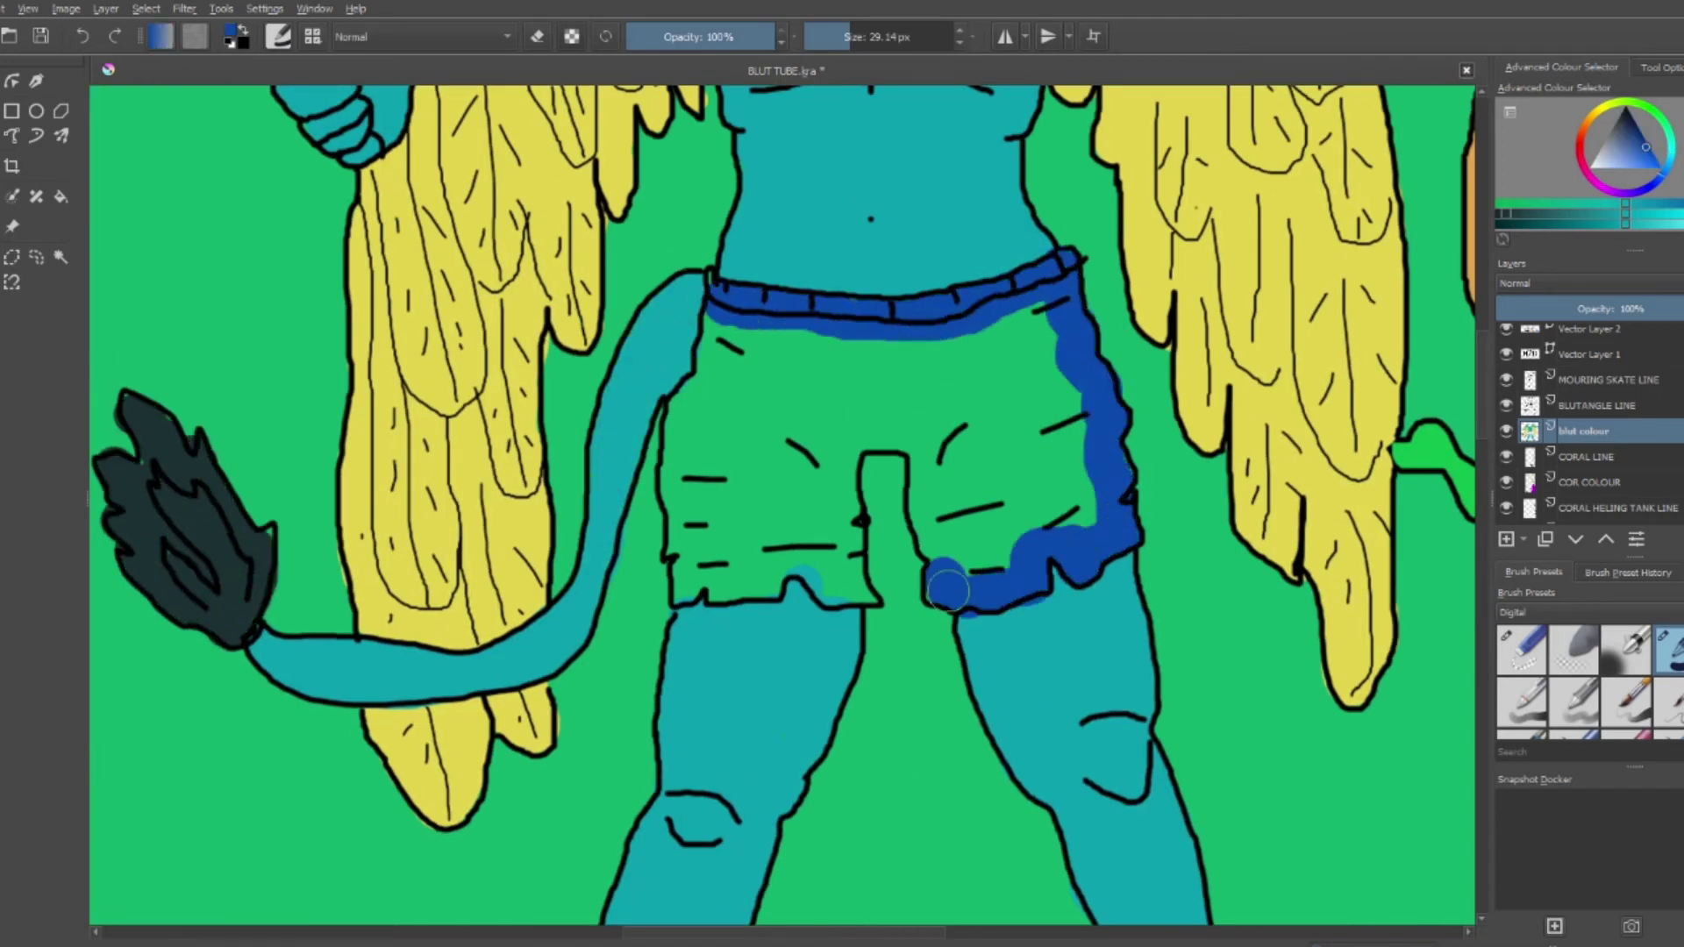
left_click_drag(947, 590, 693, 399)
left_click_drag(706, 572, 748, 382)
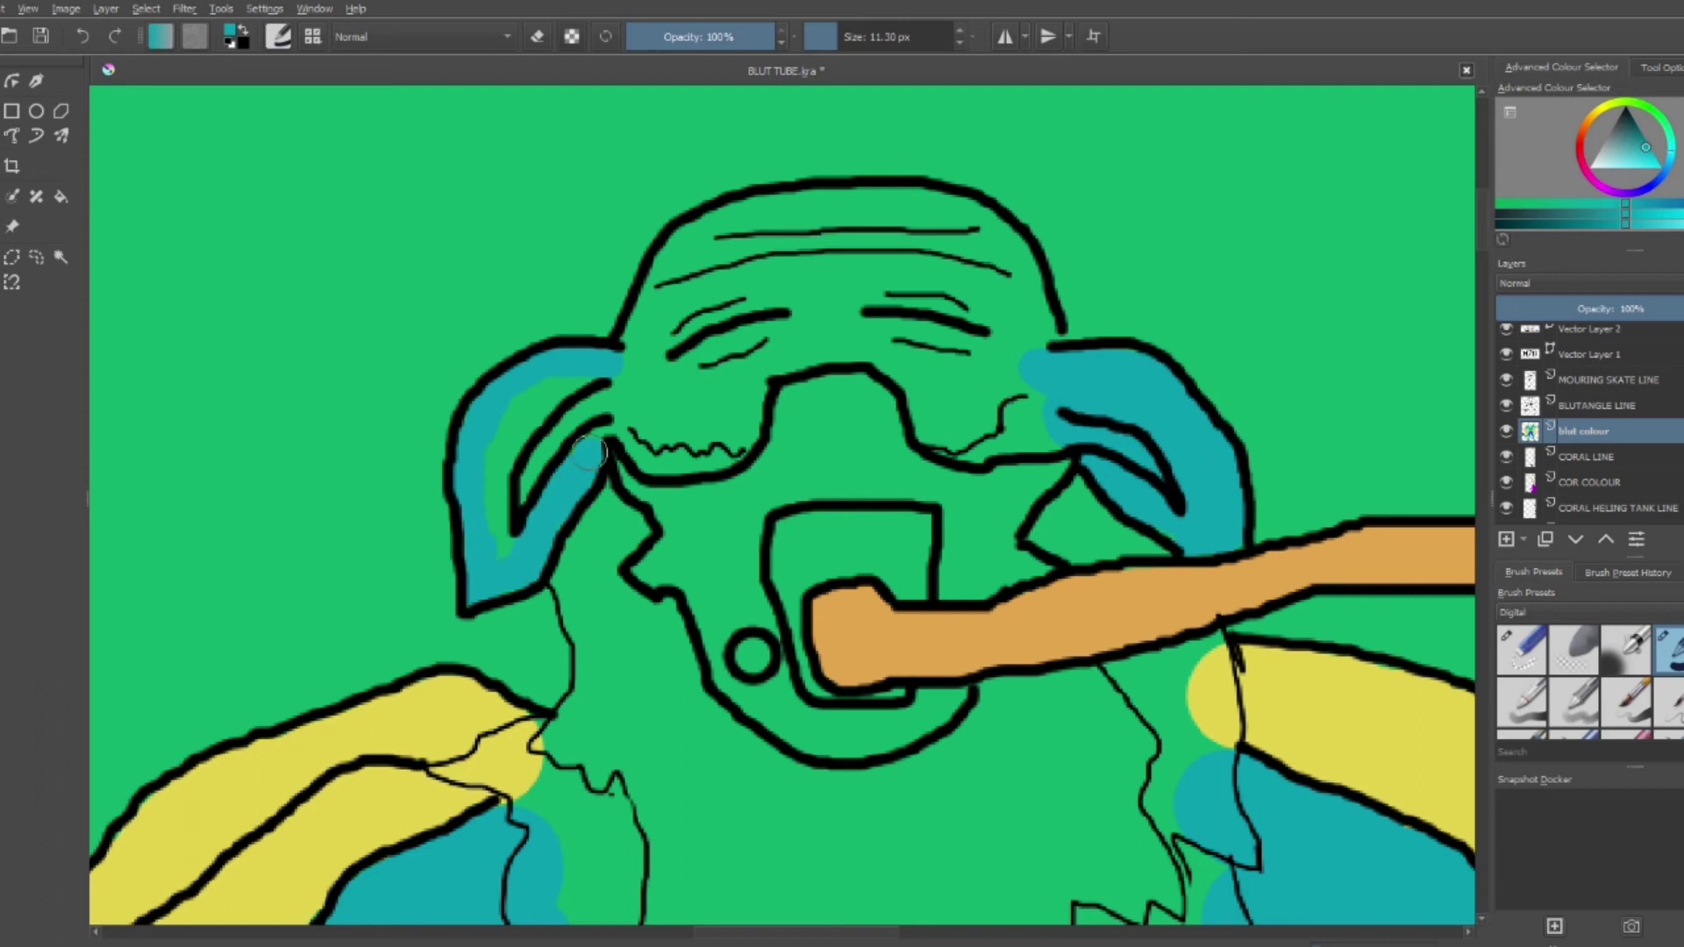
Fill the head's gaps teal, paint the face grey-olive and the beard brown
left_click_drag(666, 421, 965, 307)
left_click(1615, 136)
left_click_drag(833, 395, 781, 719)
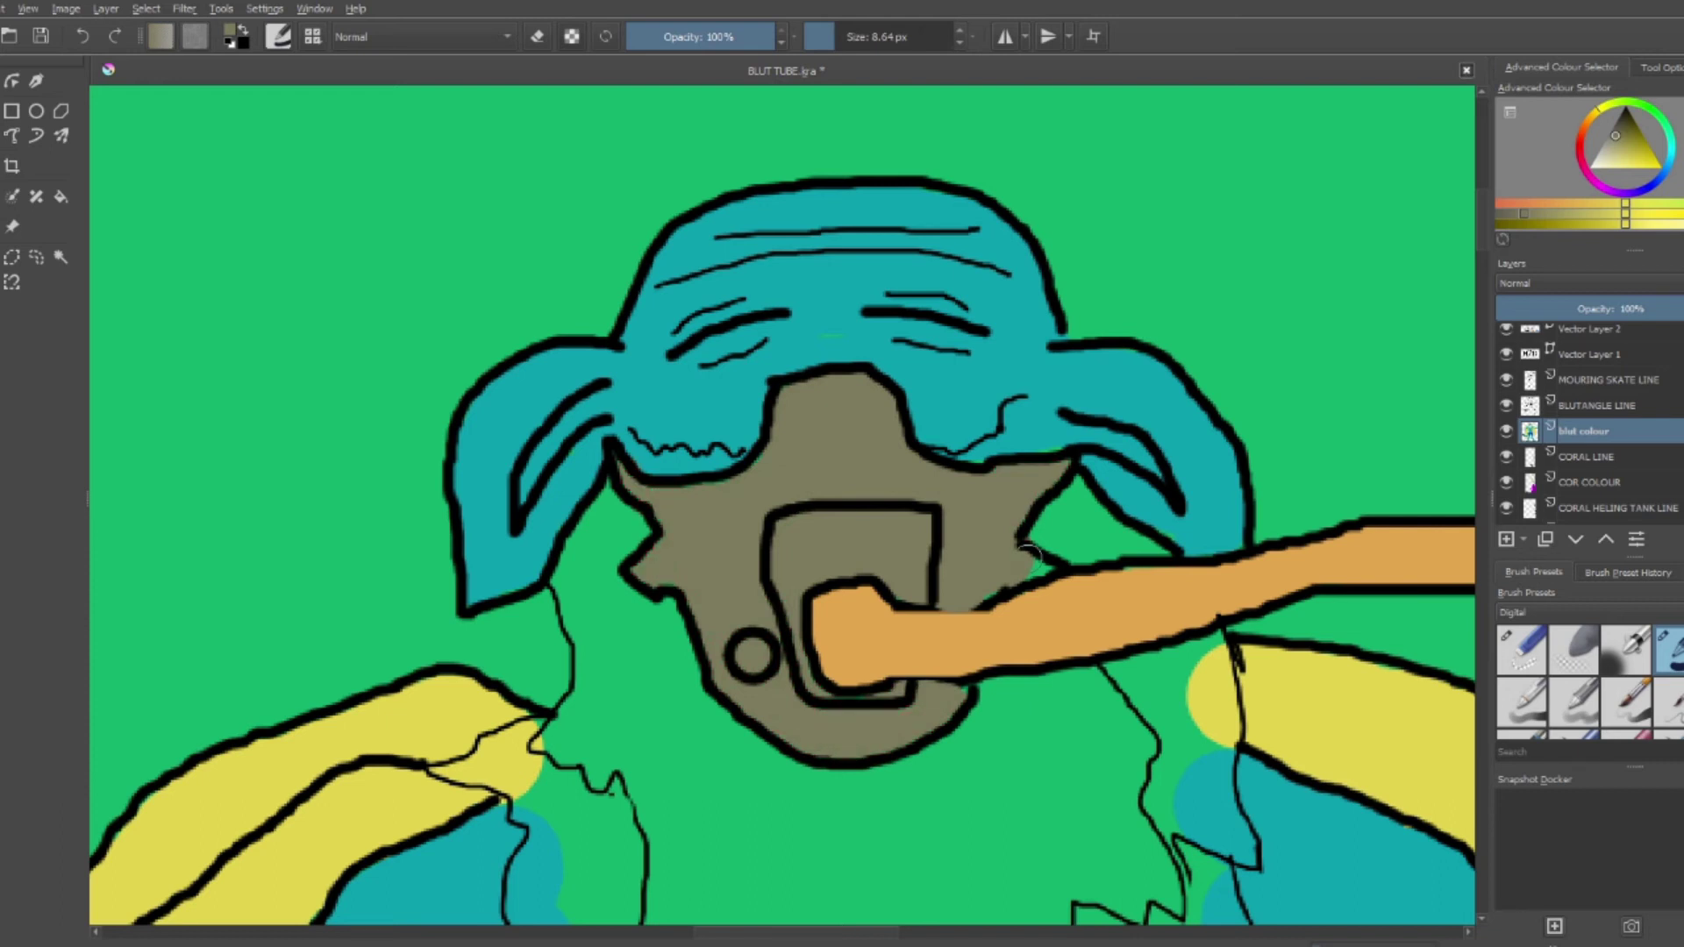
scroll("down", 3)
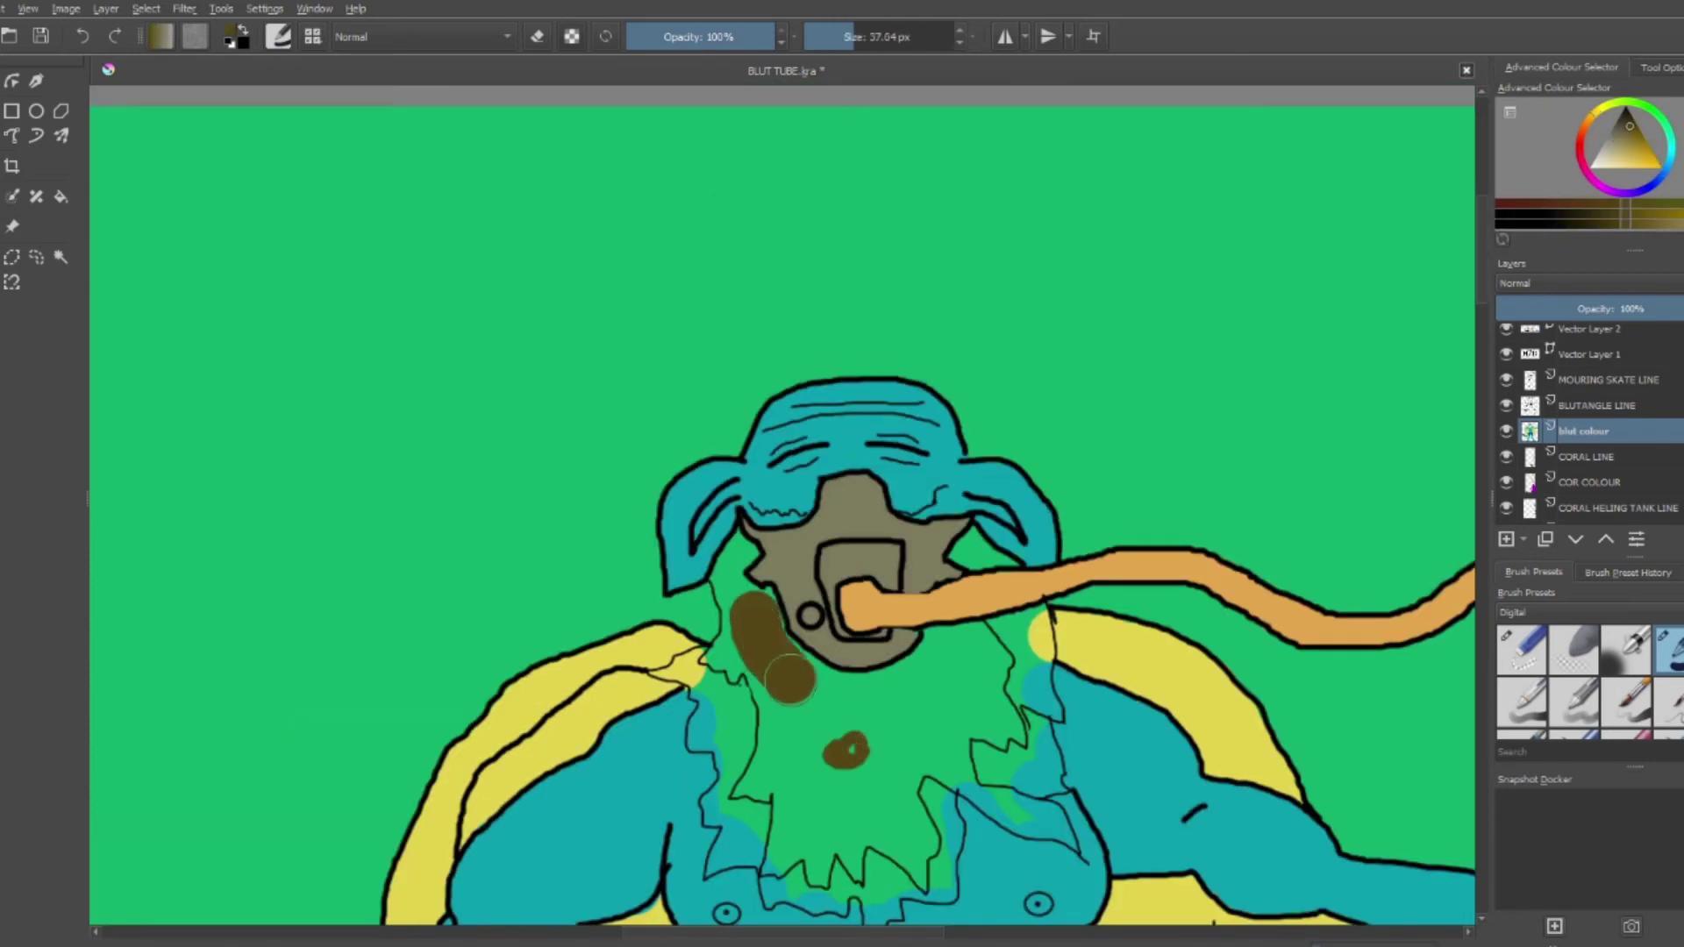
left_click_drag(790, 675, 859, 816)
key("bracketleft")
key("bracketleft")
key("bracketleft")
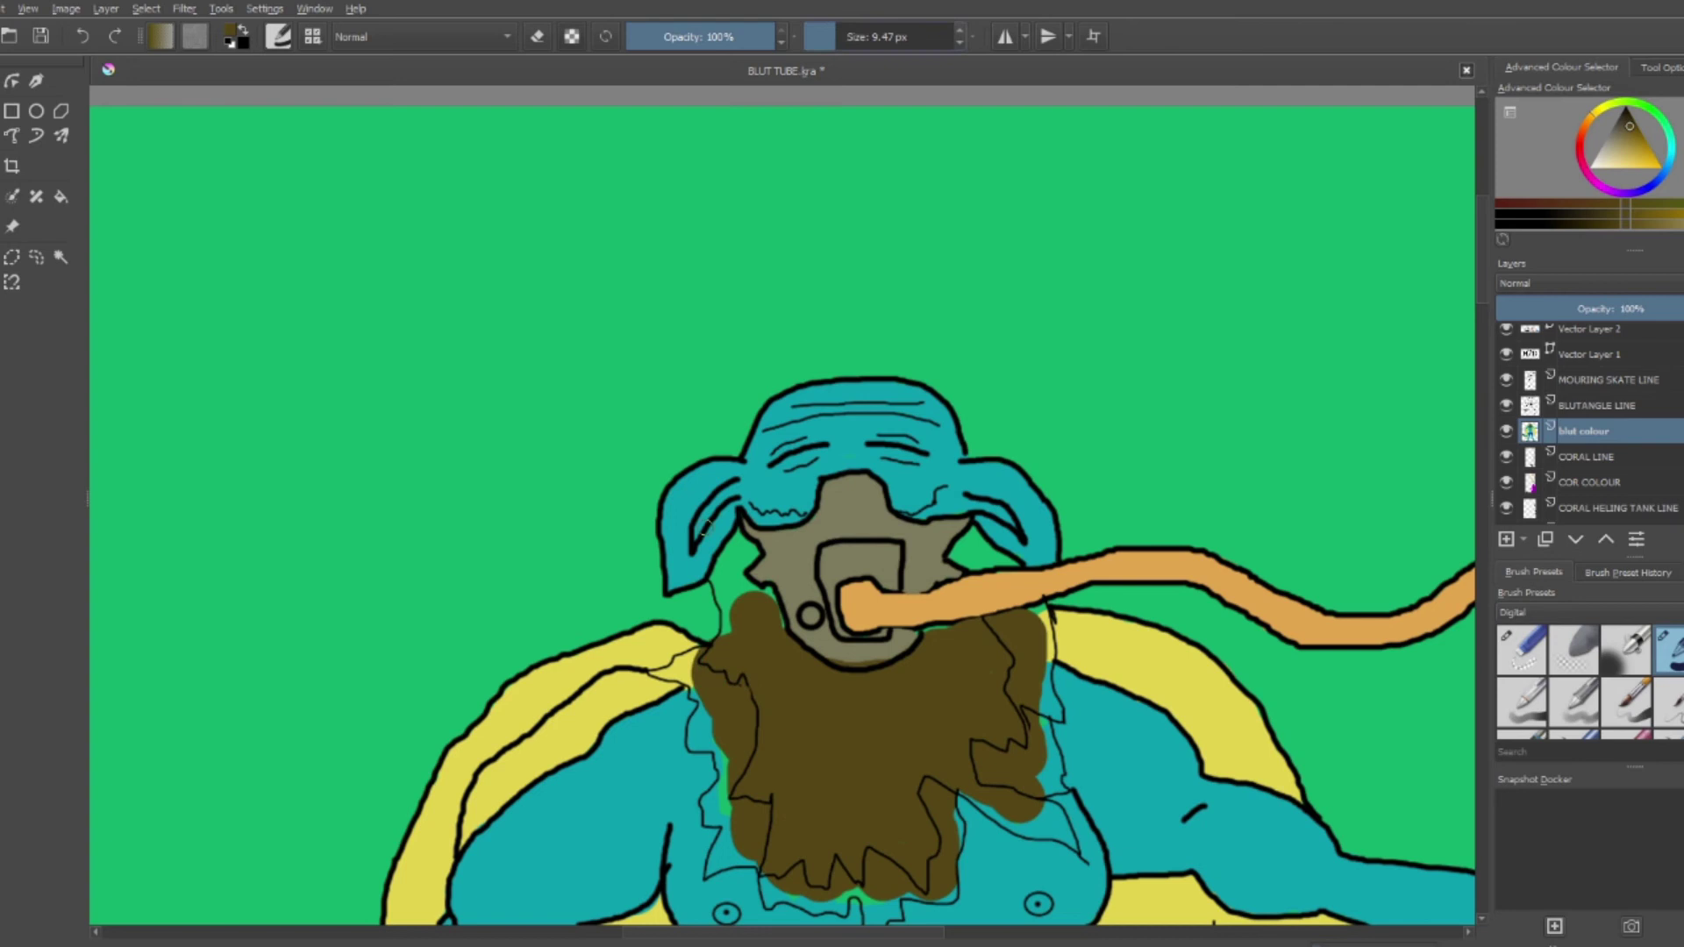
scroll("up", 3)
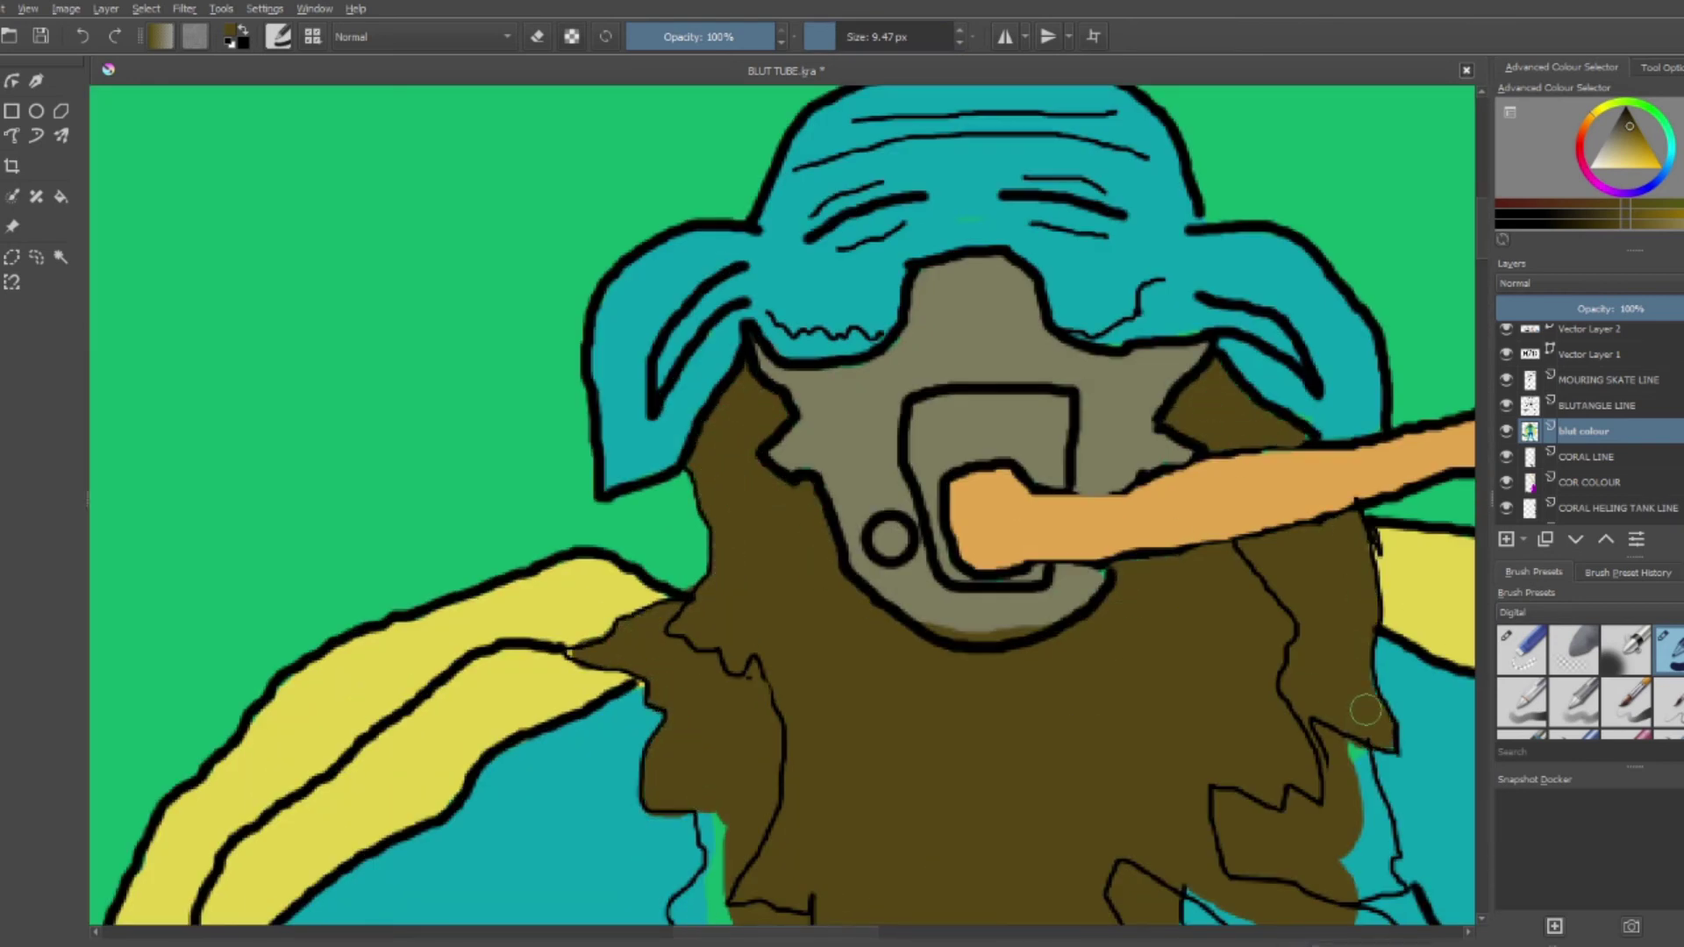
left_click_drag(1365, 708, 1134, 388)
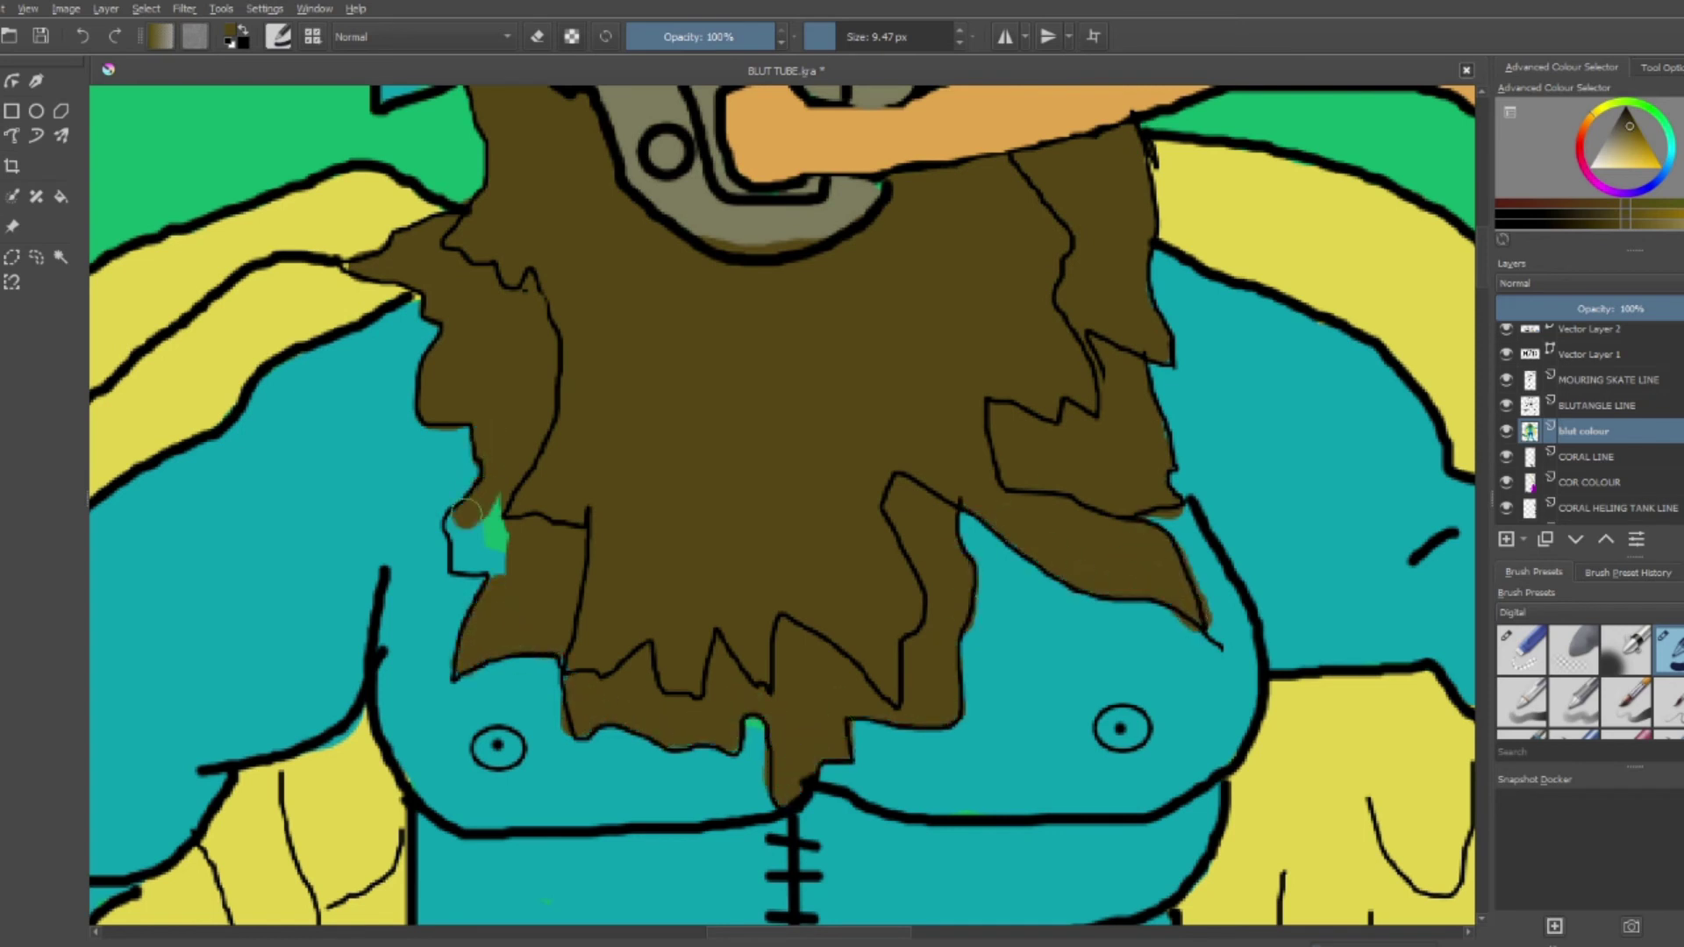
Paint yellow-orange over the lower figure's shoulders, back and wing tops
left_click(1646, 165)
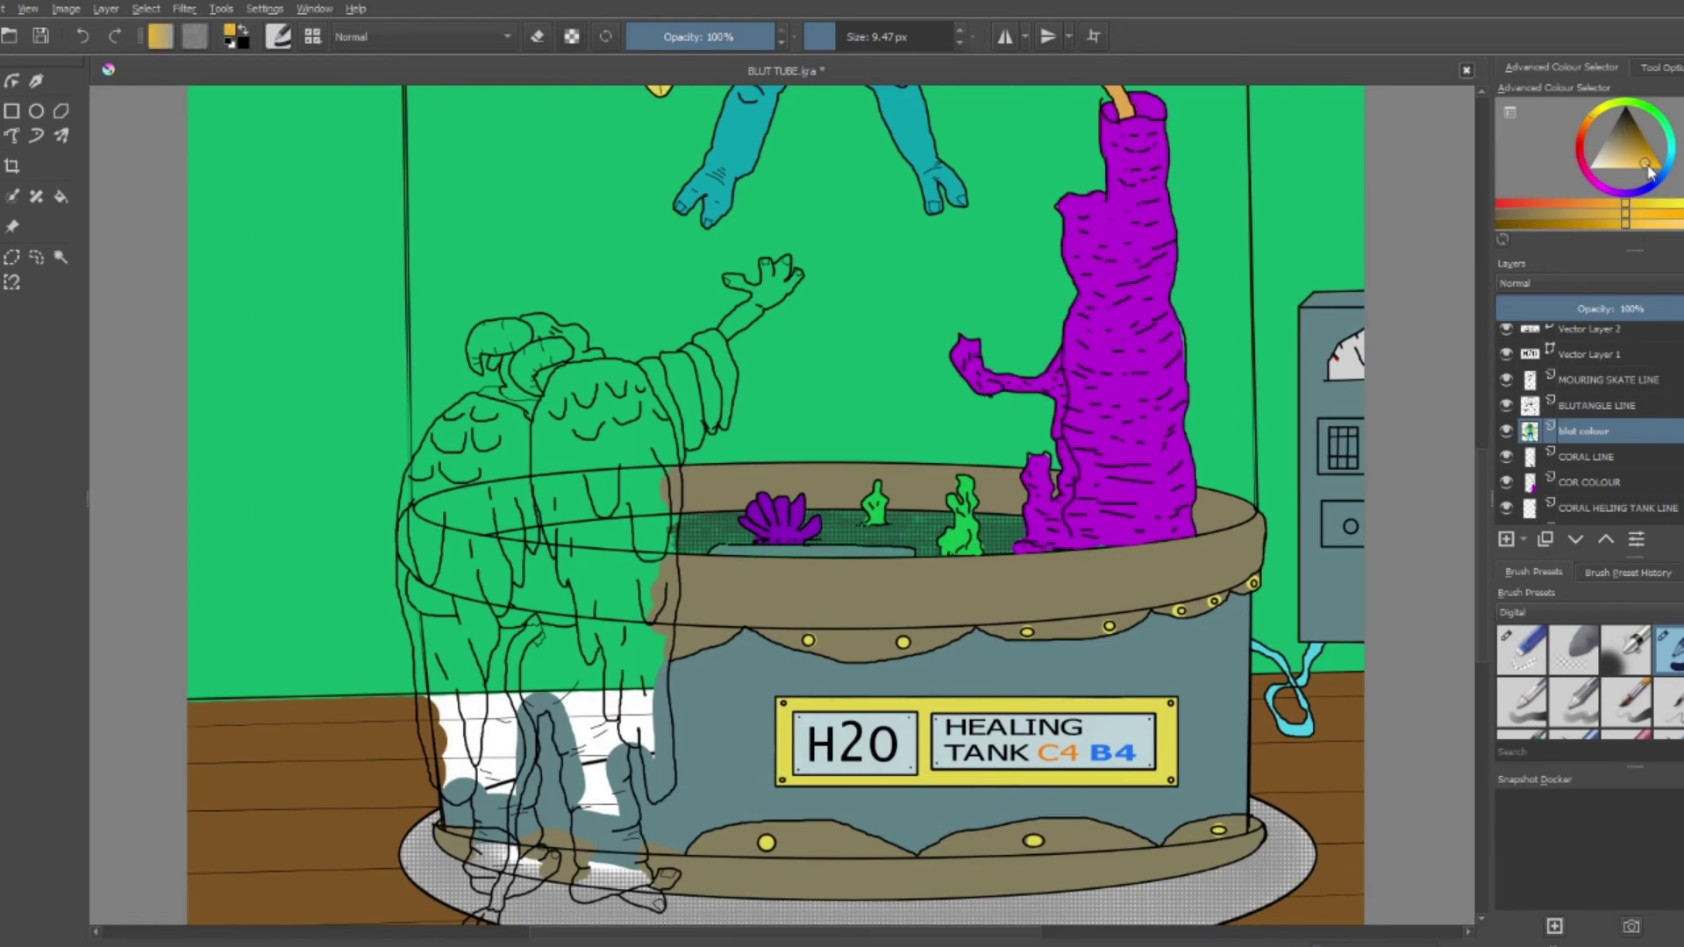
left_click_drag(556, 281, 771, 601)
left_click_drag(281, 386, 132, 684)
left_click_drag(491, 544, 849, 715)
scroll("down", 3)
left_click_drag(846, 97, 527, 132)
Cover the figure's upper body and remaining green patches with orange using a larger brush
left_click_drag(412, 97, 127, 241)
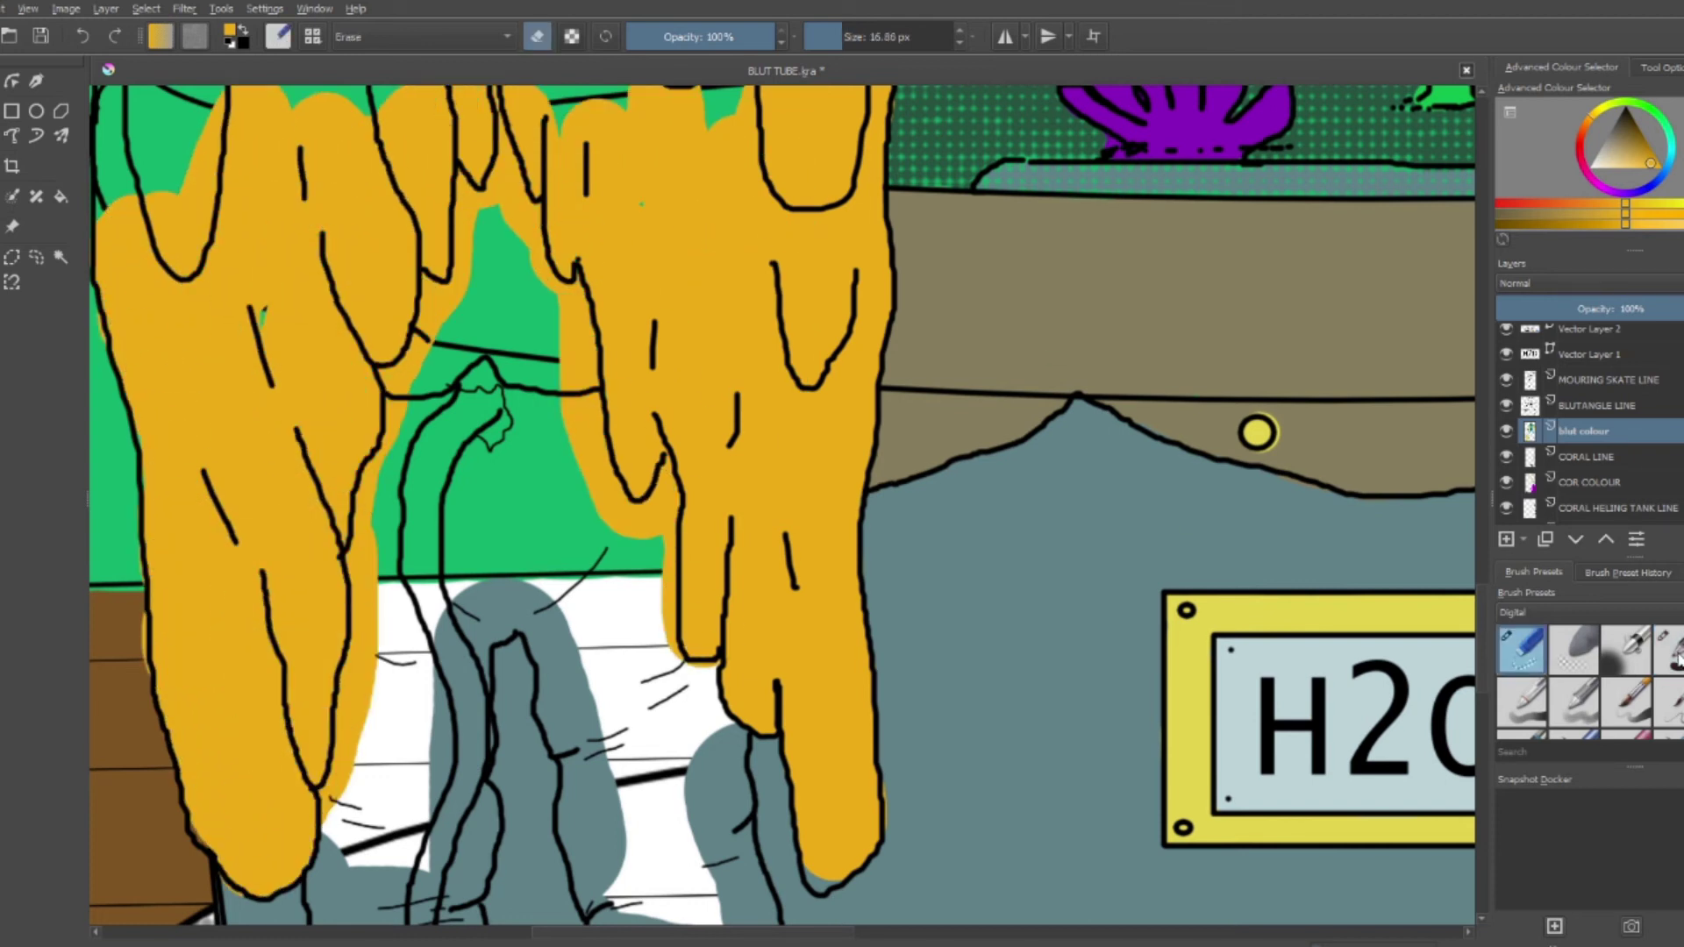
scroll("up", 3)
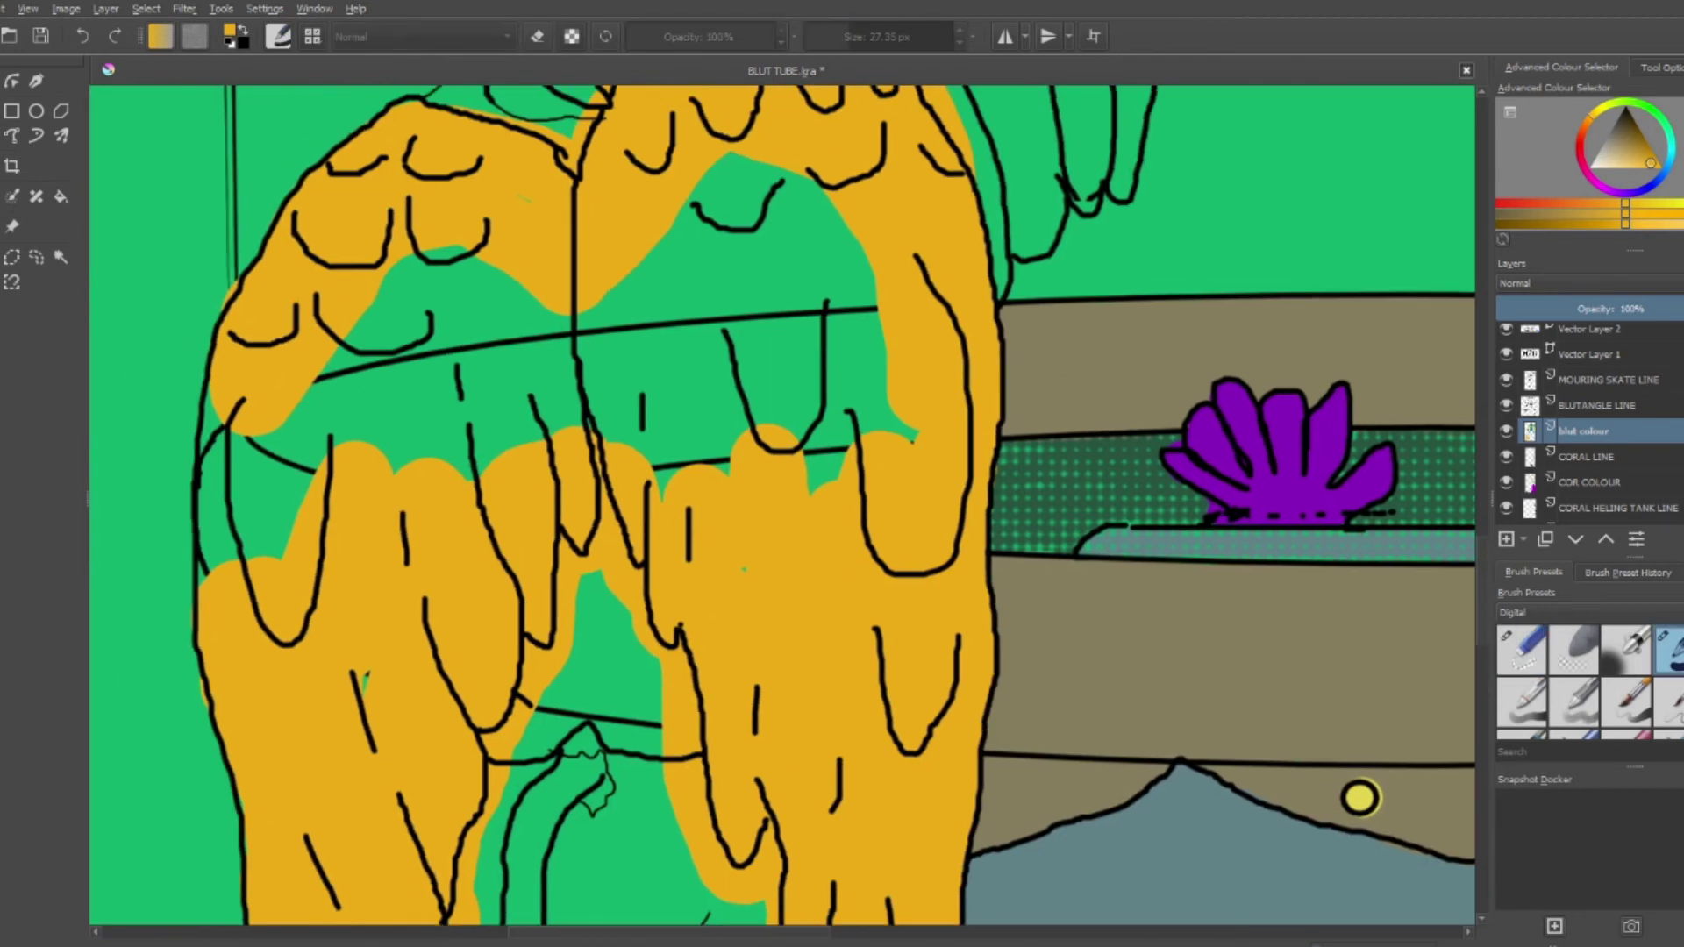
left_click(1670, 649)
left_click_drag(688, 207, 383, 583)
Fill the sleeve and a region beside the leaves with purple
scroll("up", 3)
left_click(1660, 185)
left_click_drag(1048, 369, 1116, 427)
scroll("up", 3)
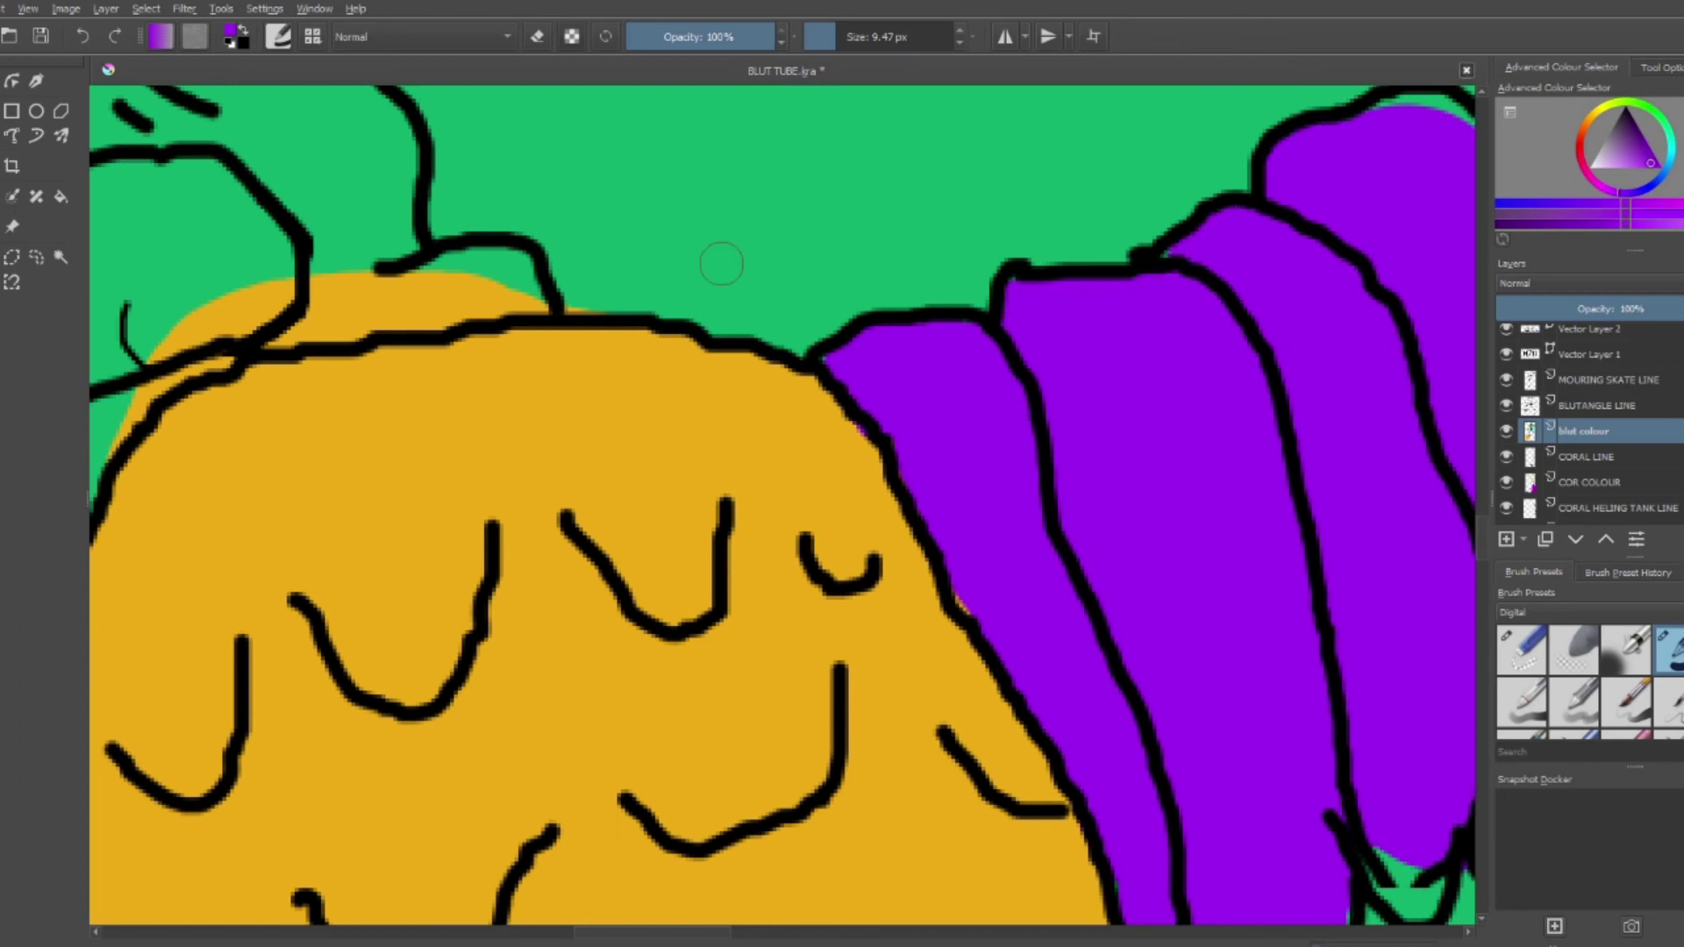
scroll("right", 3)
scroll("down", 3)
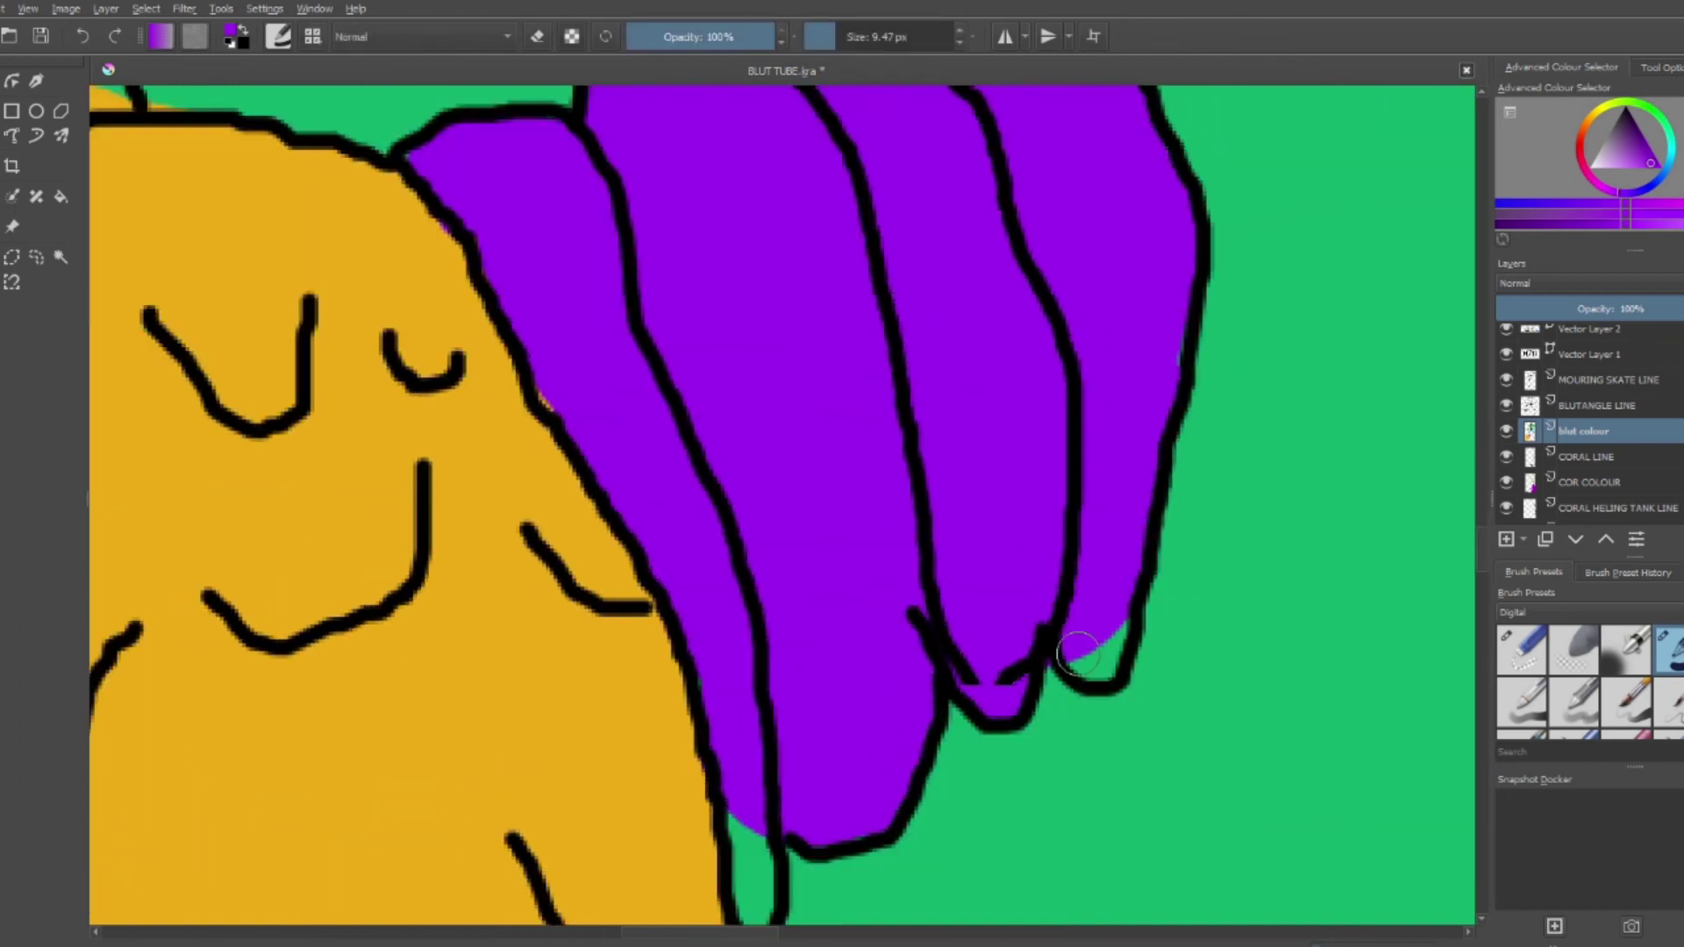
scroll("down", 3)
scroll("down", 3)
scroll("up", 3)
left_click_drag(646, 420, 1017, 701)
Paint the leafy shape and its stem red beside the orange wing
left_click(439, 555)
left_click_drag(1395, 552, 834, 252)
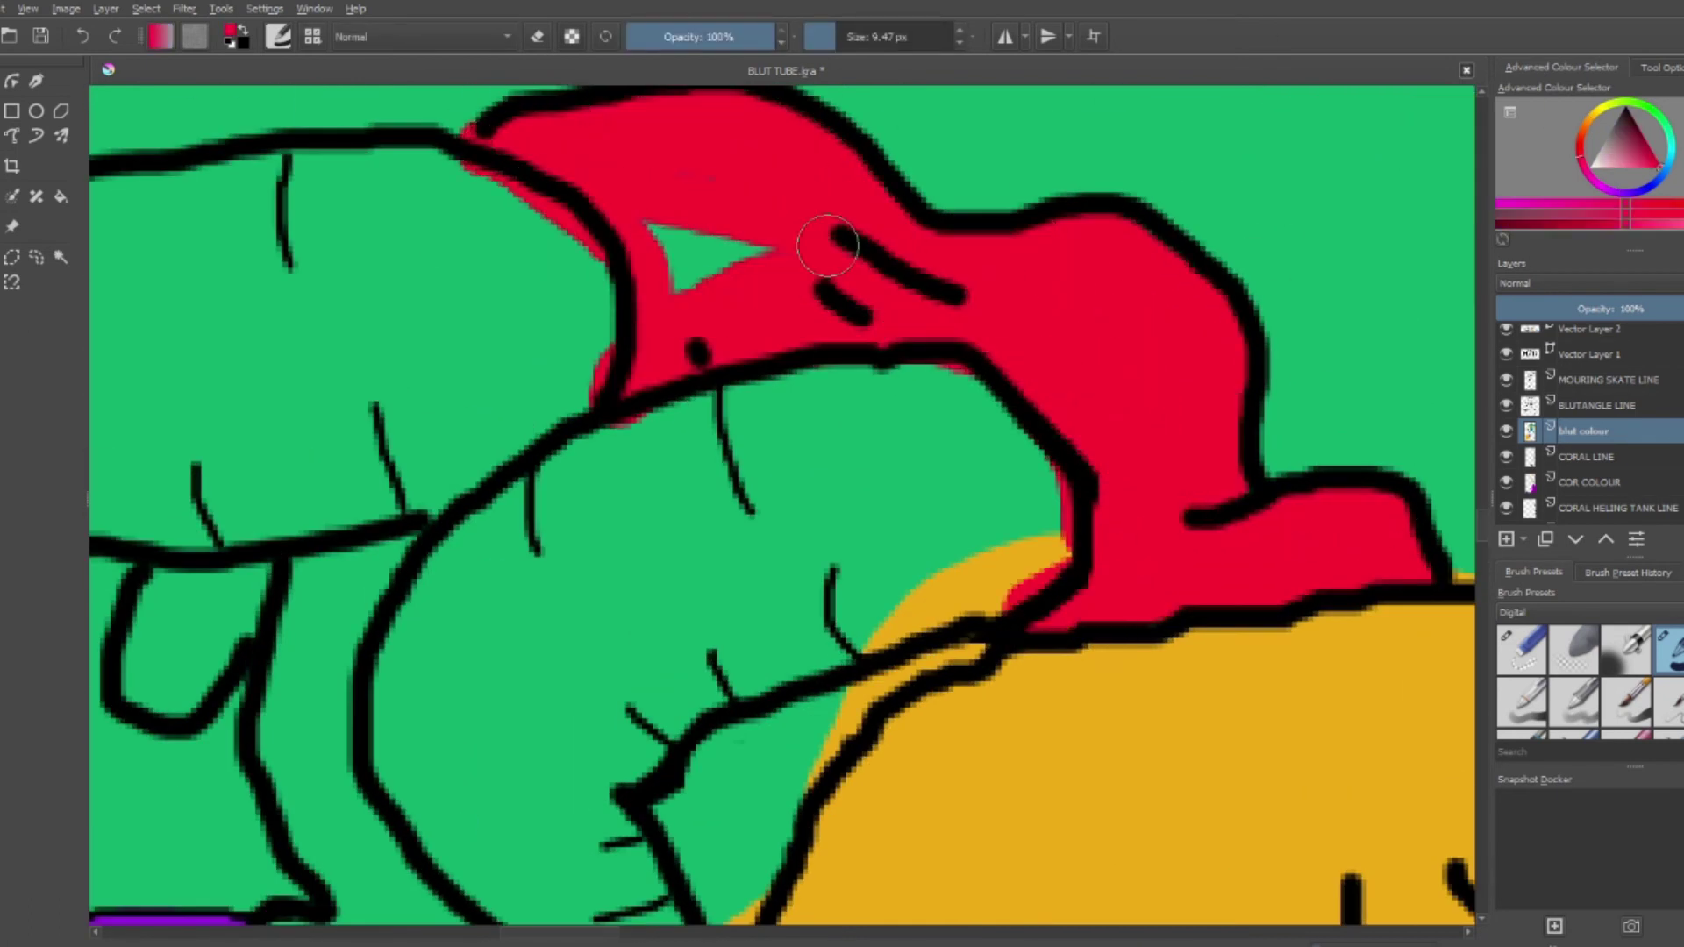
left_click_drag(835, 526, 1097, 220)
left_click_drag(1368, 316, 974, 491)
left_click_drag(750, 364, 746, 666)
Paint the tubes light pink and add purple around the remaining green region
left_click(1596, 164)
left_click_drag(1369, 202, 974, 237)
left_click_drag(982, 534, 833, 579)
left_click_drag(403, 447, 864, 702)
scroll("down", 3)
left_click_drag(790, 368, 835, 249)
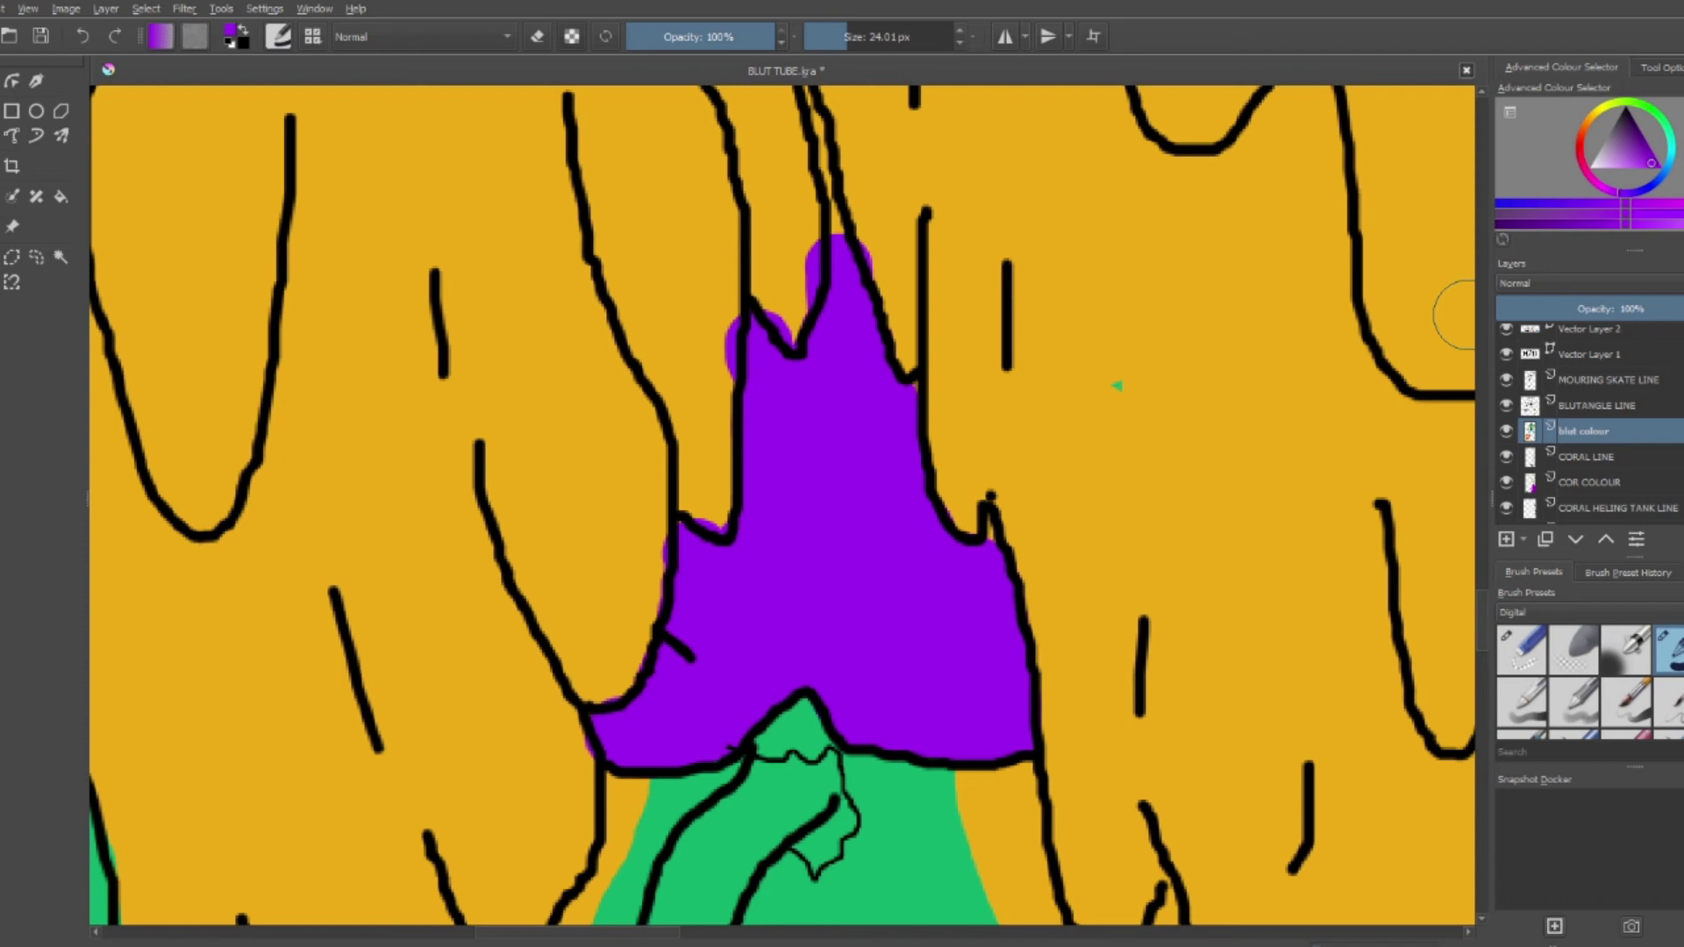
Cover the purple overspill with orange and start the trousers in blue
left_click(1465, 314)
left_click_drag(736, 329, 709, 497)
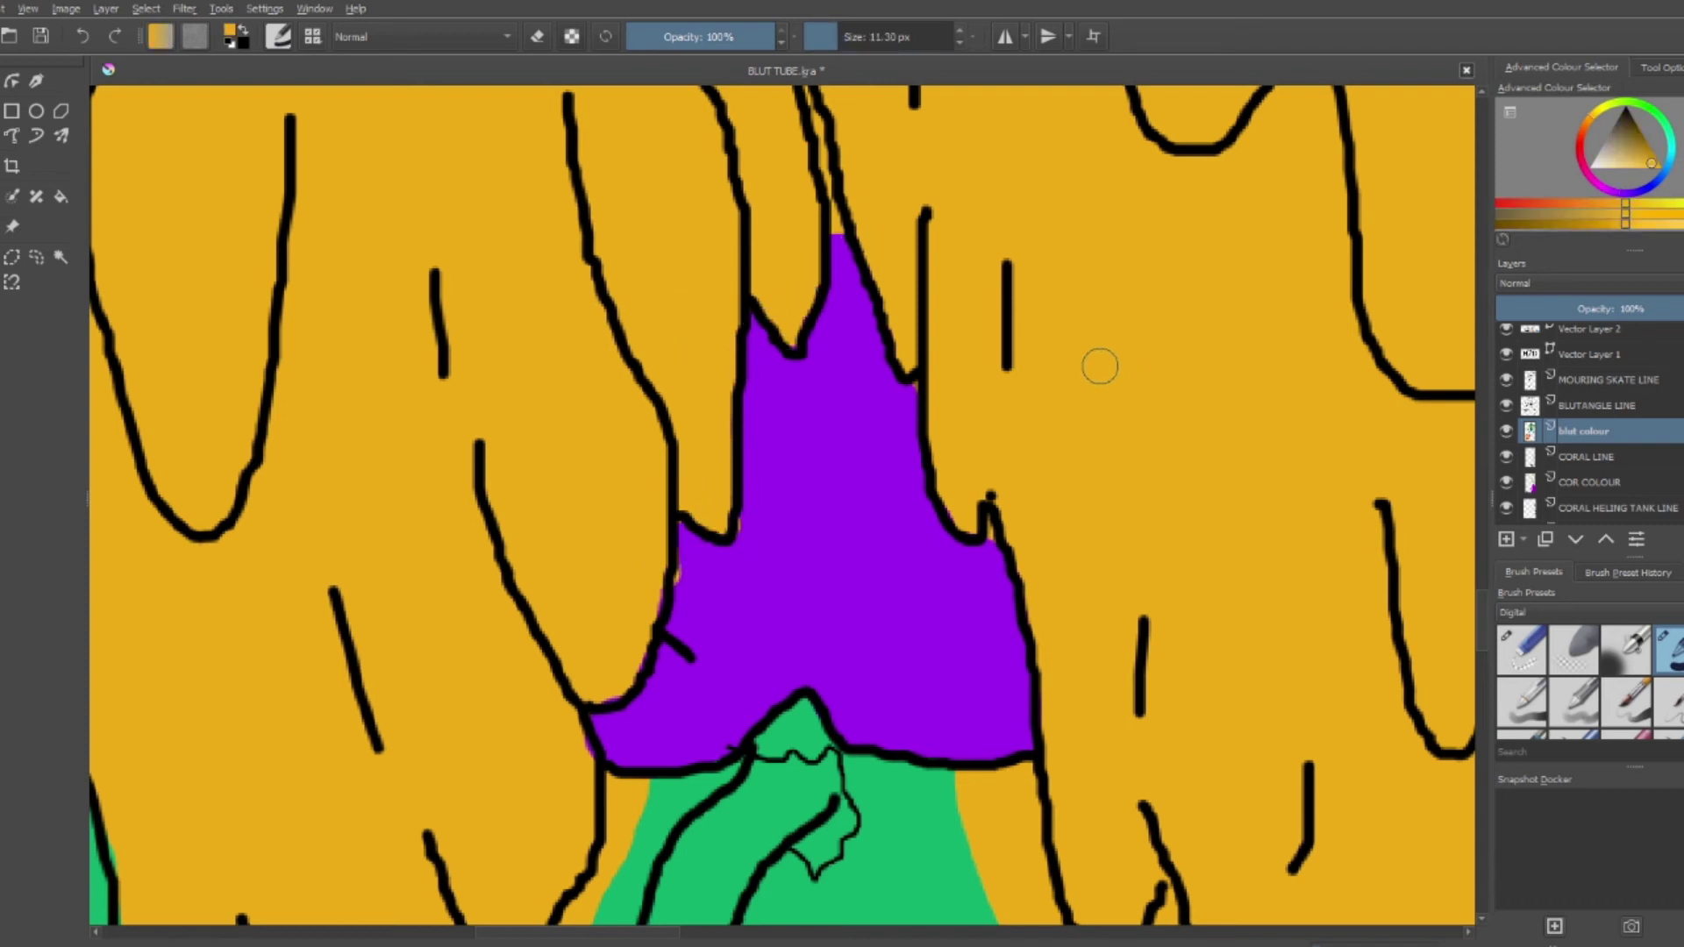
left_click_drag(549, 233, 579, 105)
left_click_drag(473, 430, 878, 400)
left_click_drag(719, 628, 1022, 543)
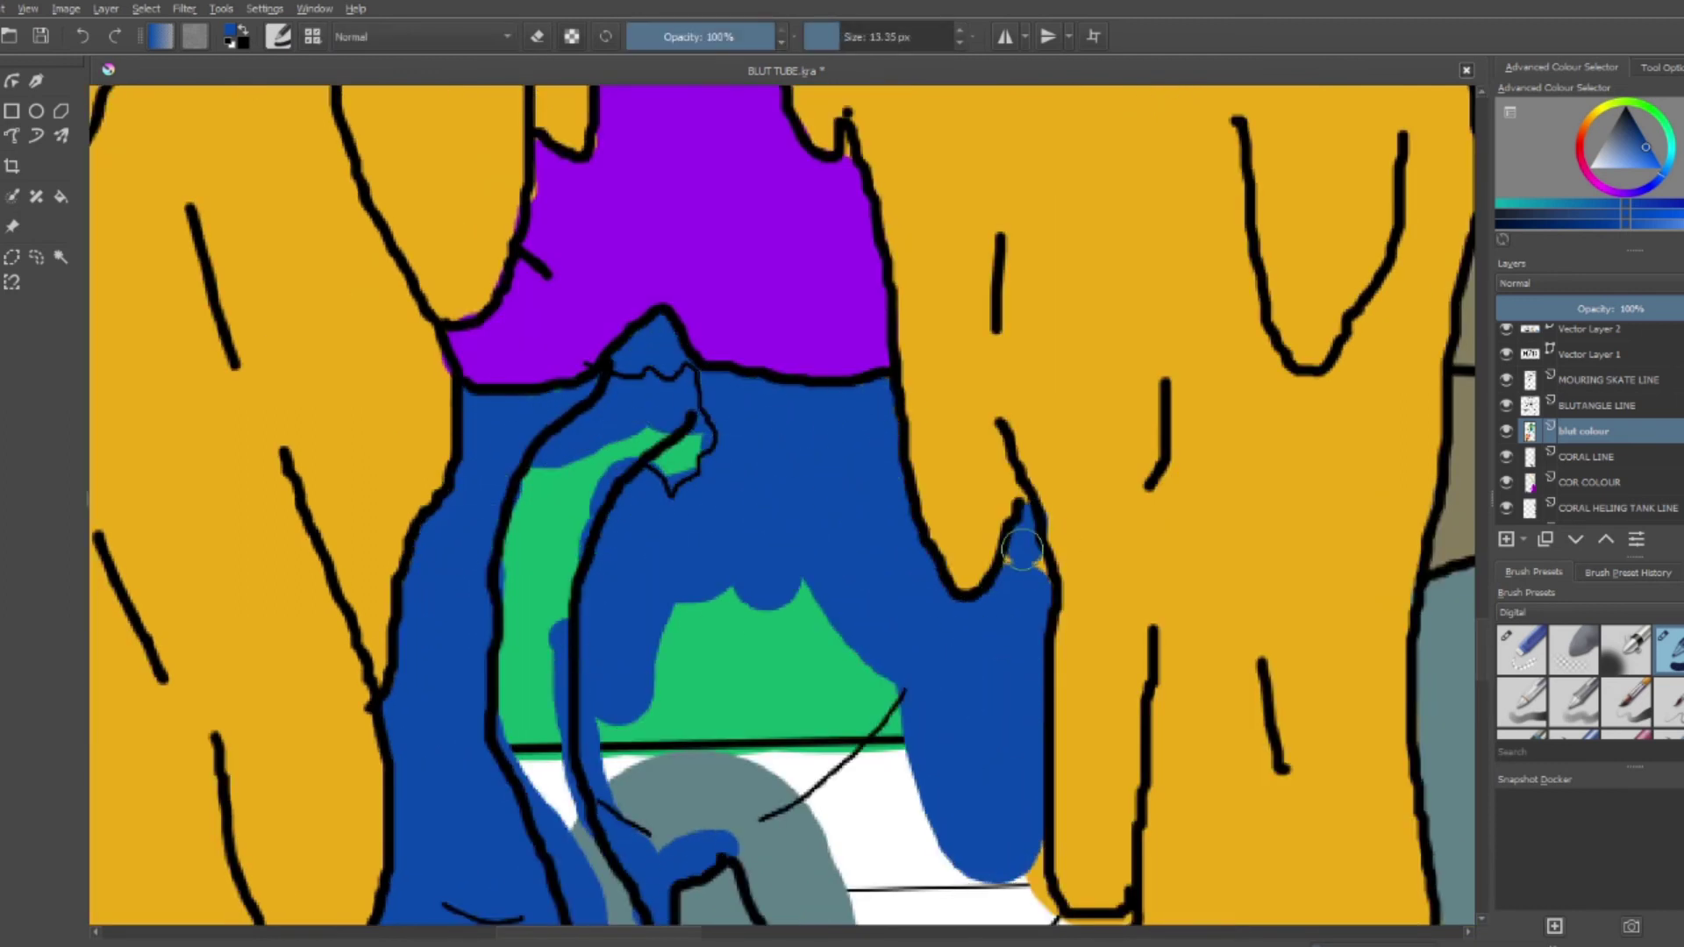
Fill the rest of the trousers and both legs with blue
scroll("down", 3)
left_click_drag(838, 36, 849, 36)
left_click_drag(614, 123, 965, 869)
scroll("down", 3)
scroll("down", 3)
left_click_drag(1109, 369, 886, 777)
left_click_drag(535, 219, 308, 781)
Paint both feet red, then reduce the brush size for detail
scroll("down", 3)
left_click_drag(631, 649, 1113, 737)
left_click_drag(438, 407, 189, 679)
scroll("left", 3)
left_click_drag(631, 614, 527, 692)
left_click(837, 37)
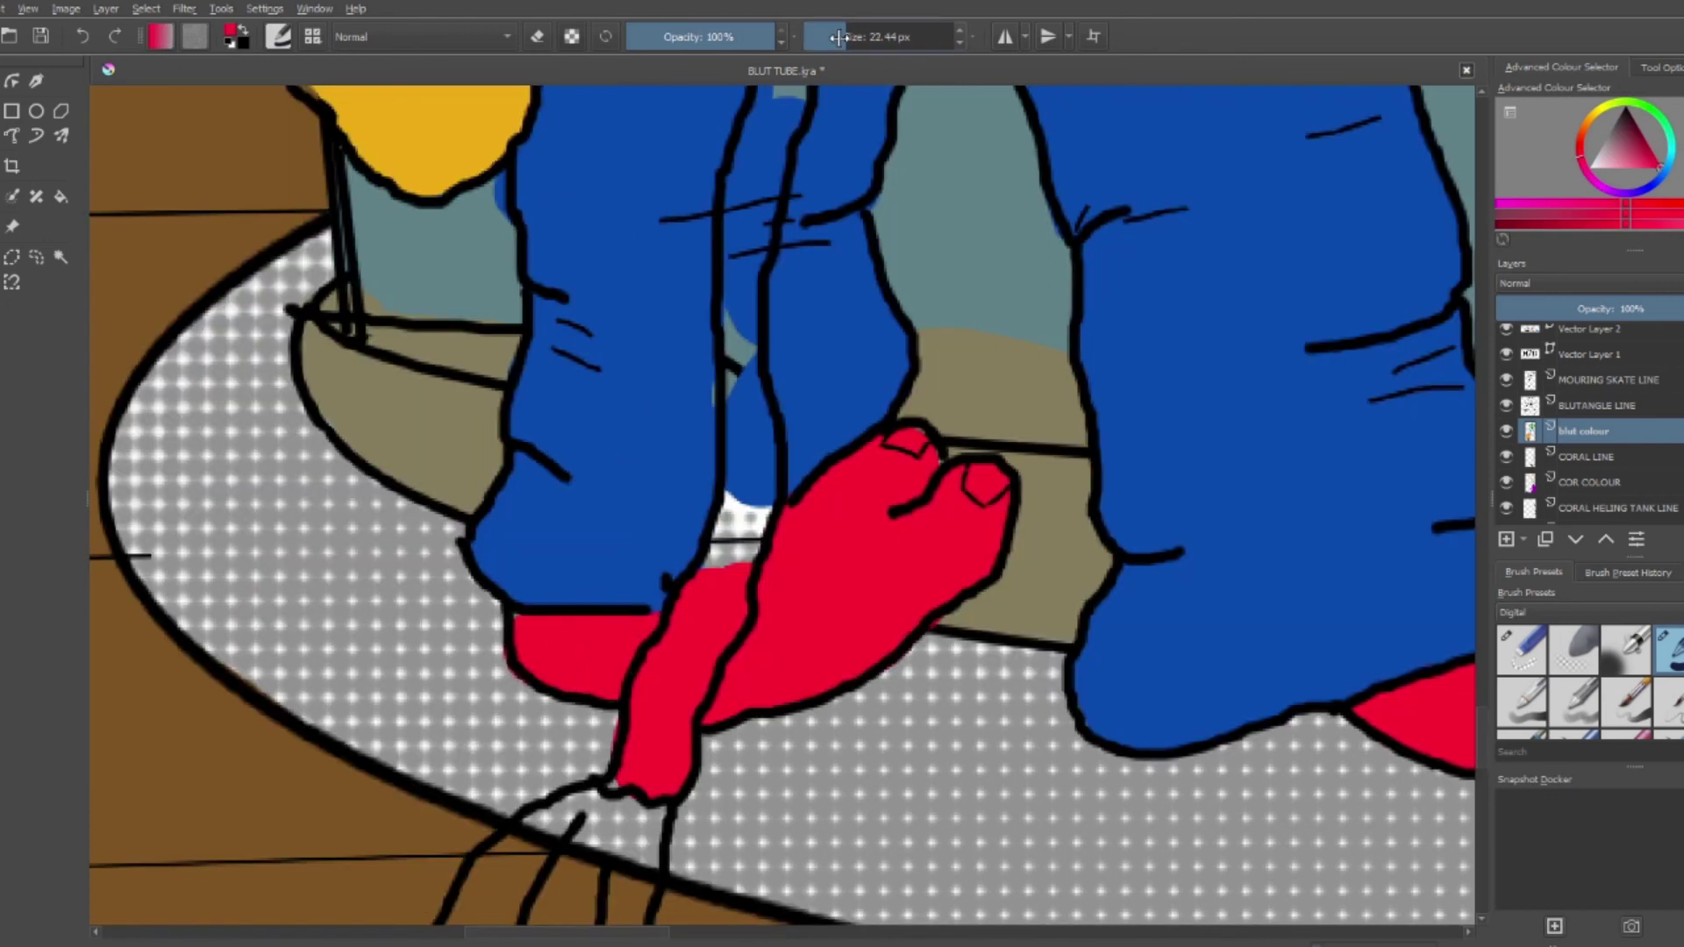
Add dark maroon detail and paint the tube's green section bright red
scroll("down", 3)
scroll("down", 3)
key("k")
key("k")
key("k")
left_click_drag(667, 351, 517, 258)
scroll("up", 3)
left_click(585, 474)
scroll("up", 3)
left_click_drag(645, 188, 504, 460)
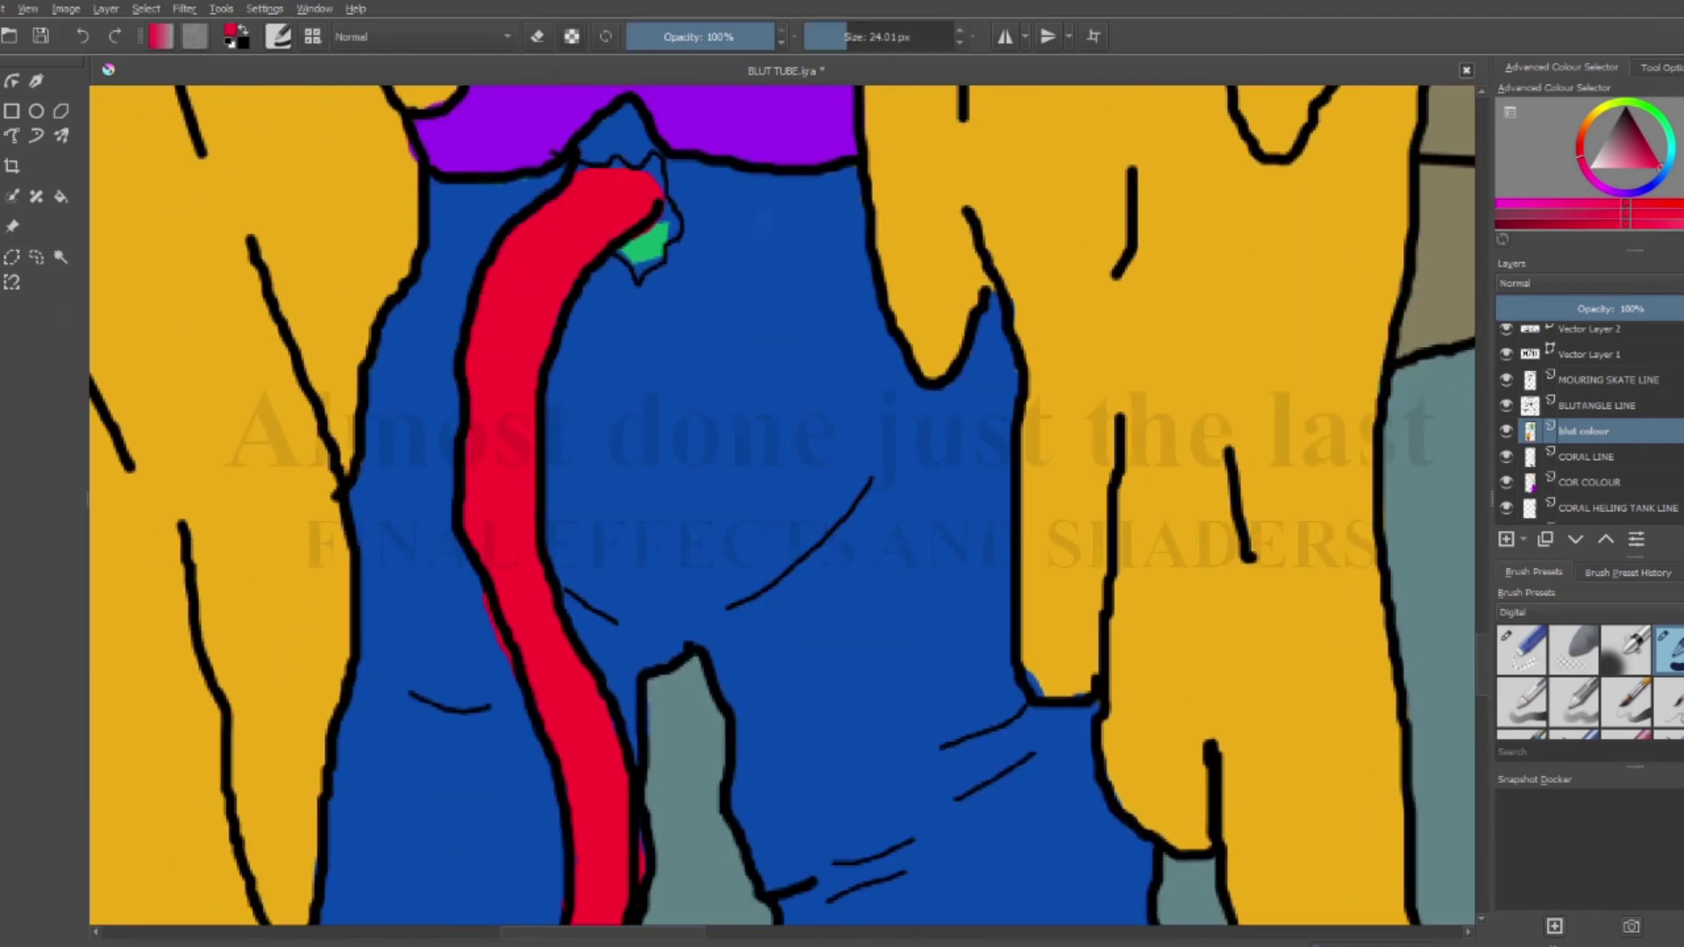
Redden the tube top's green patch, then paint the hand red on the blut colour layer
scroll("up", 3)
left_click_drag(680, 241, 656, 292)
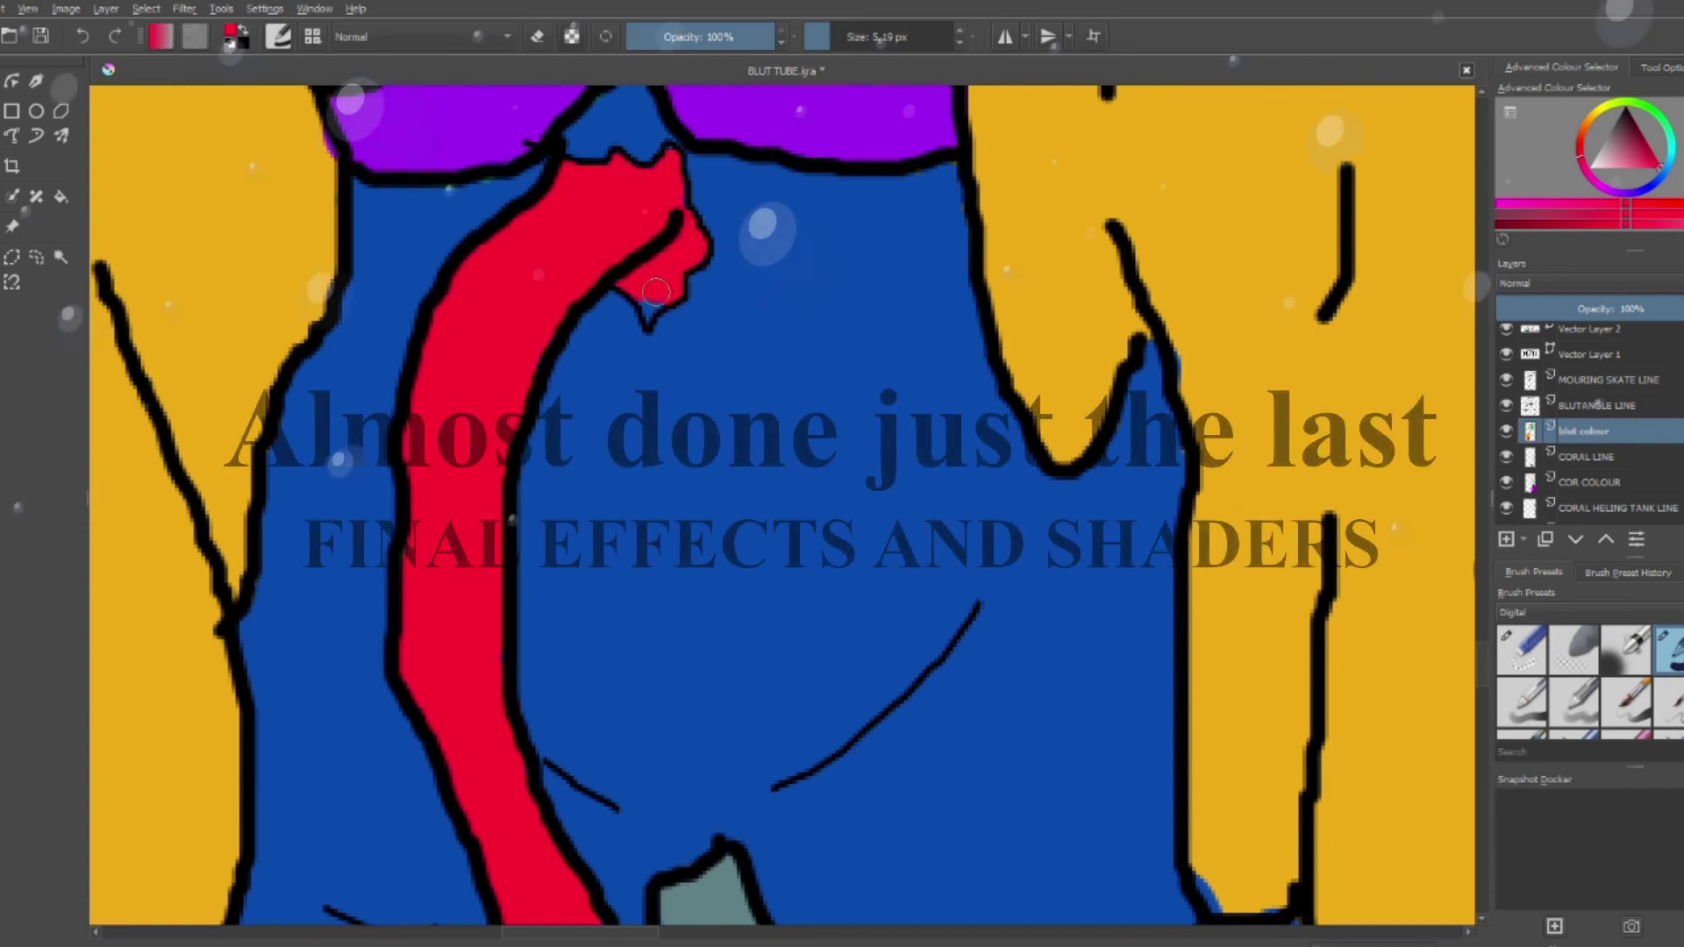
left_click(1610, 381)
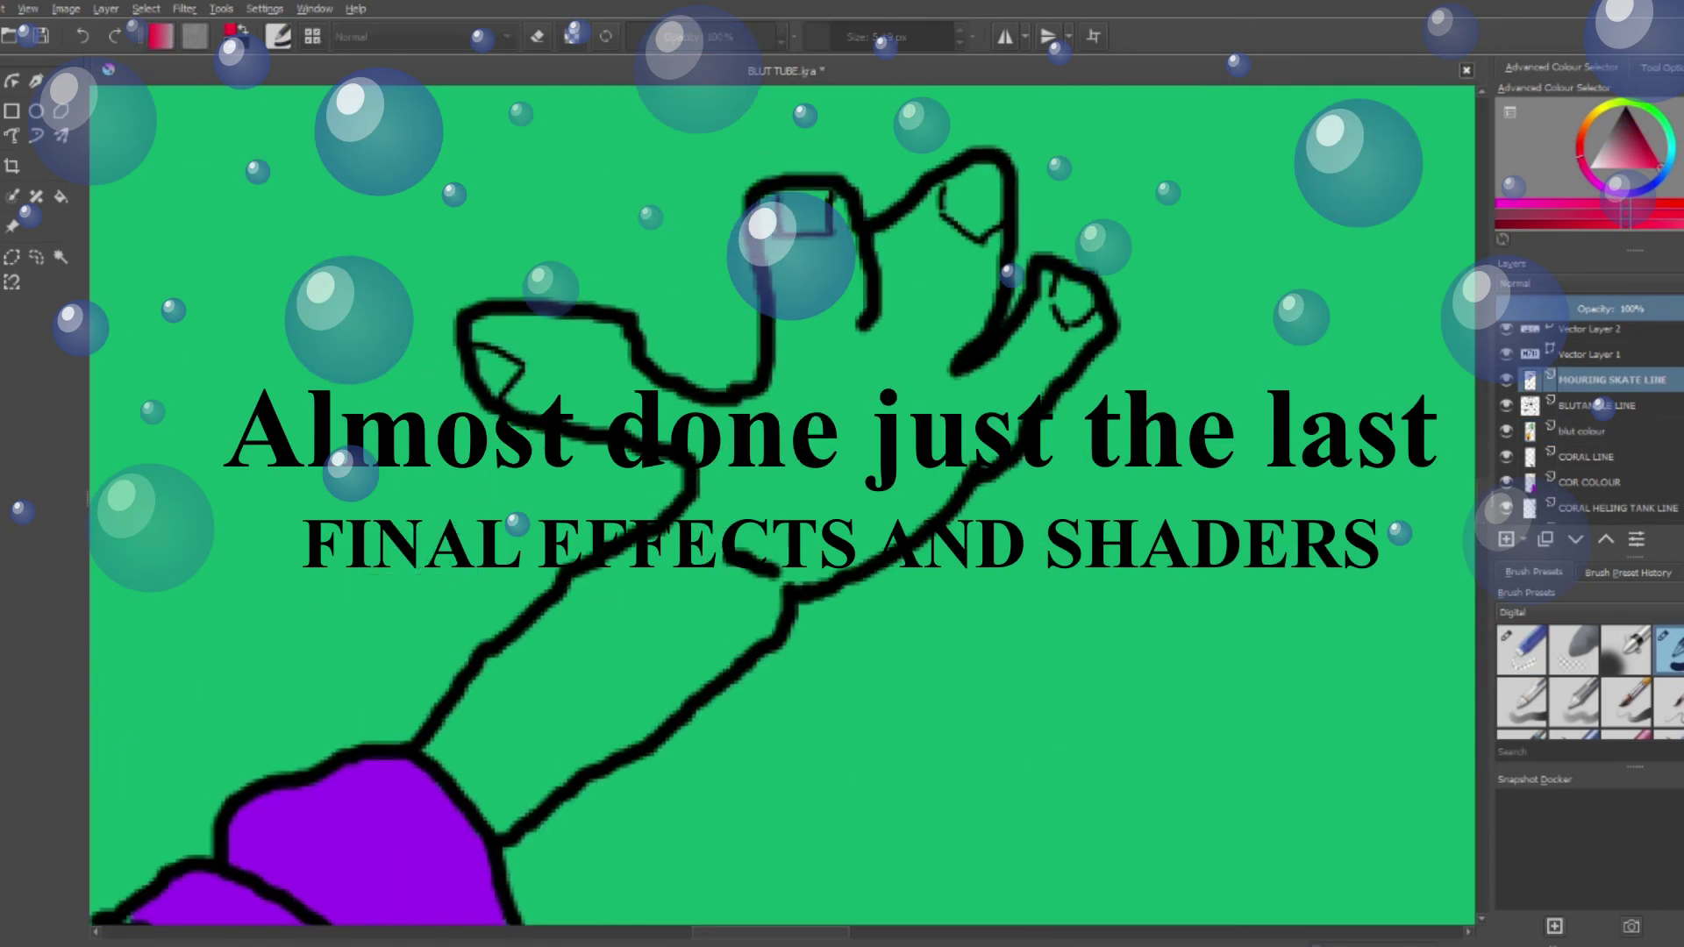
left_click(1583, 430)
left_click_drag(491, 351, 465, 789)
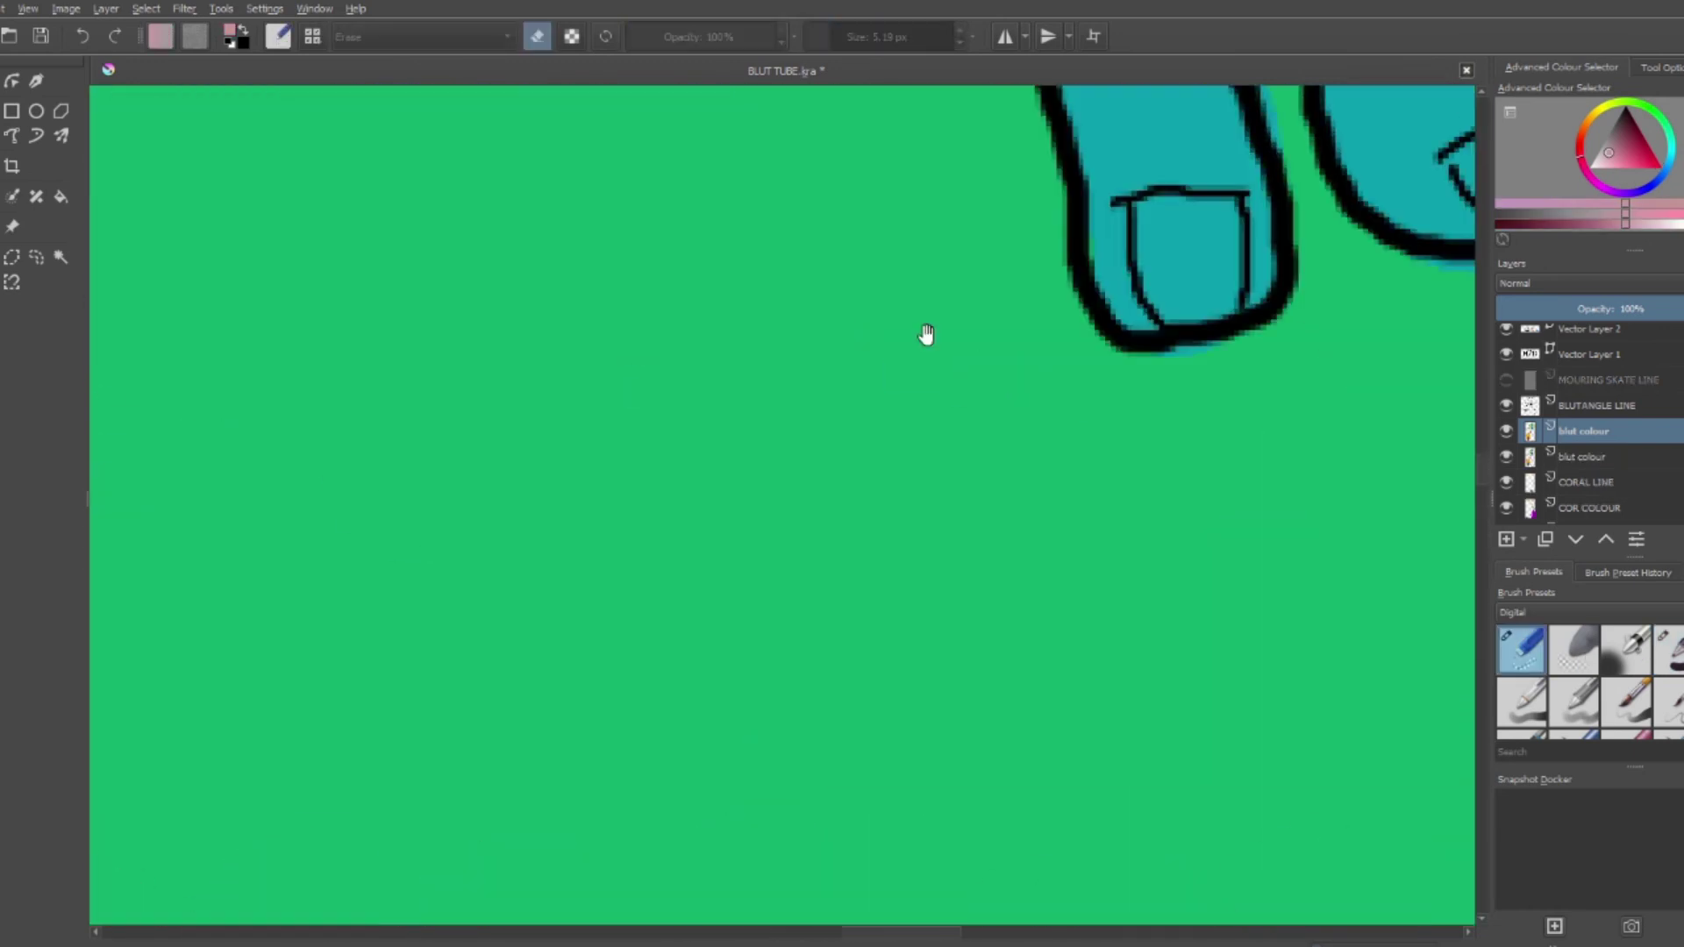
Delete the duplicate blut colour layer and paint the toenail pink with a small brush
key("shift+Delete")
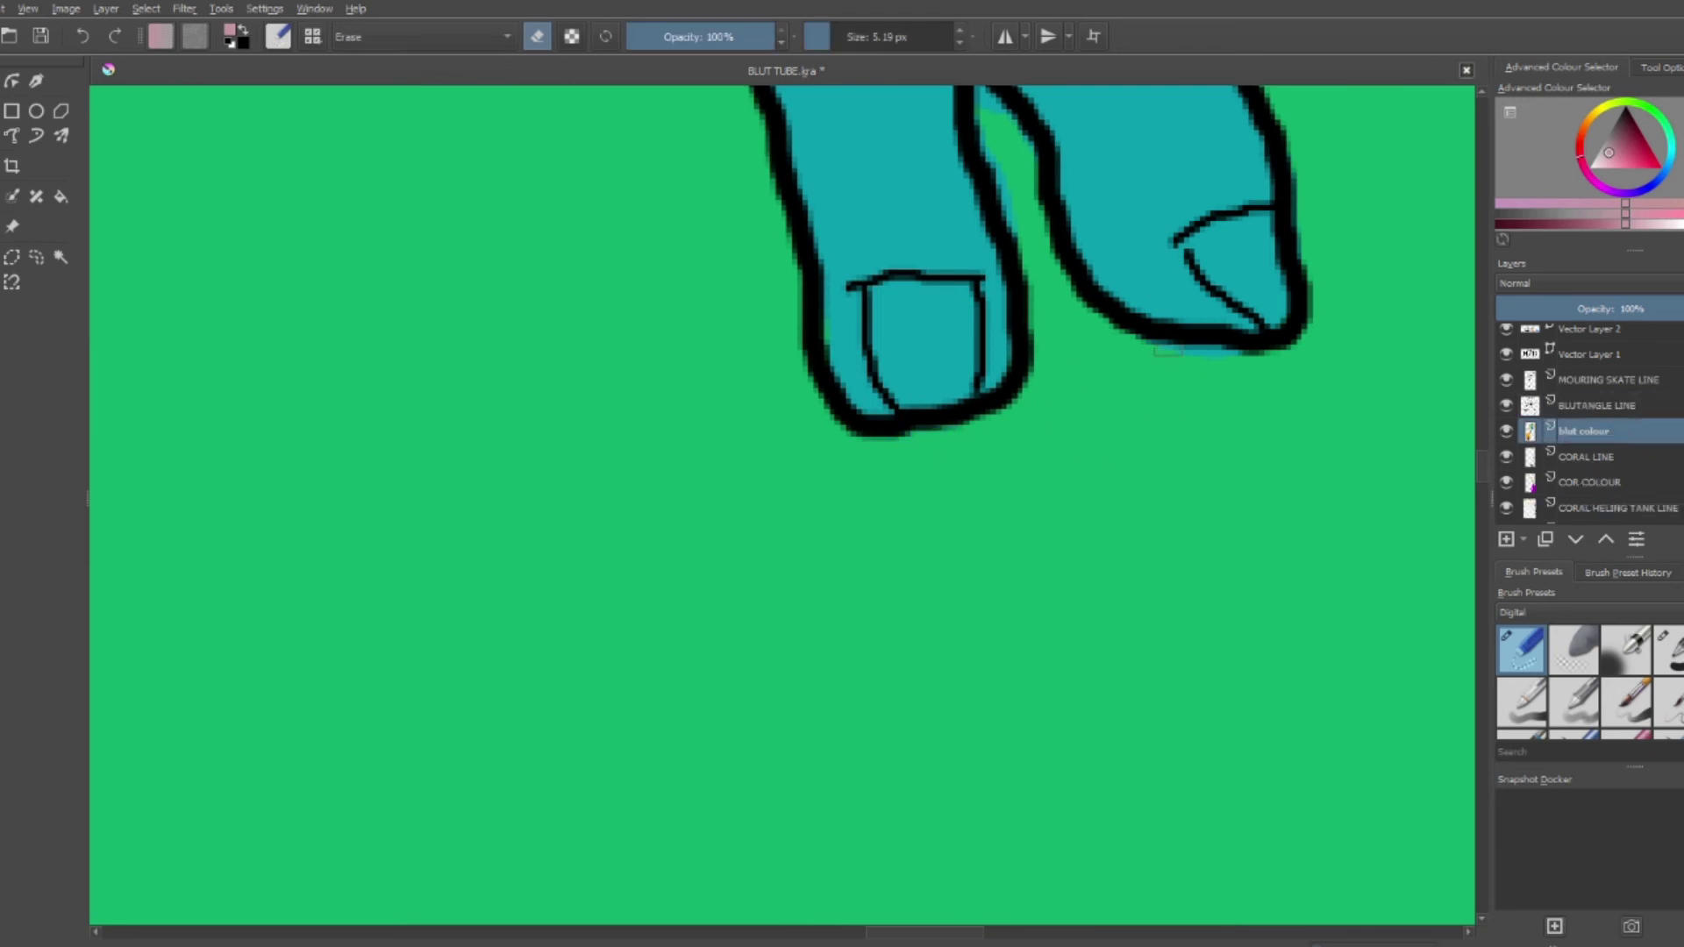
left_click(1676, 653)
left_click_drag(885, 289, 893, 360)
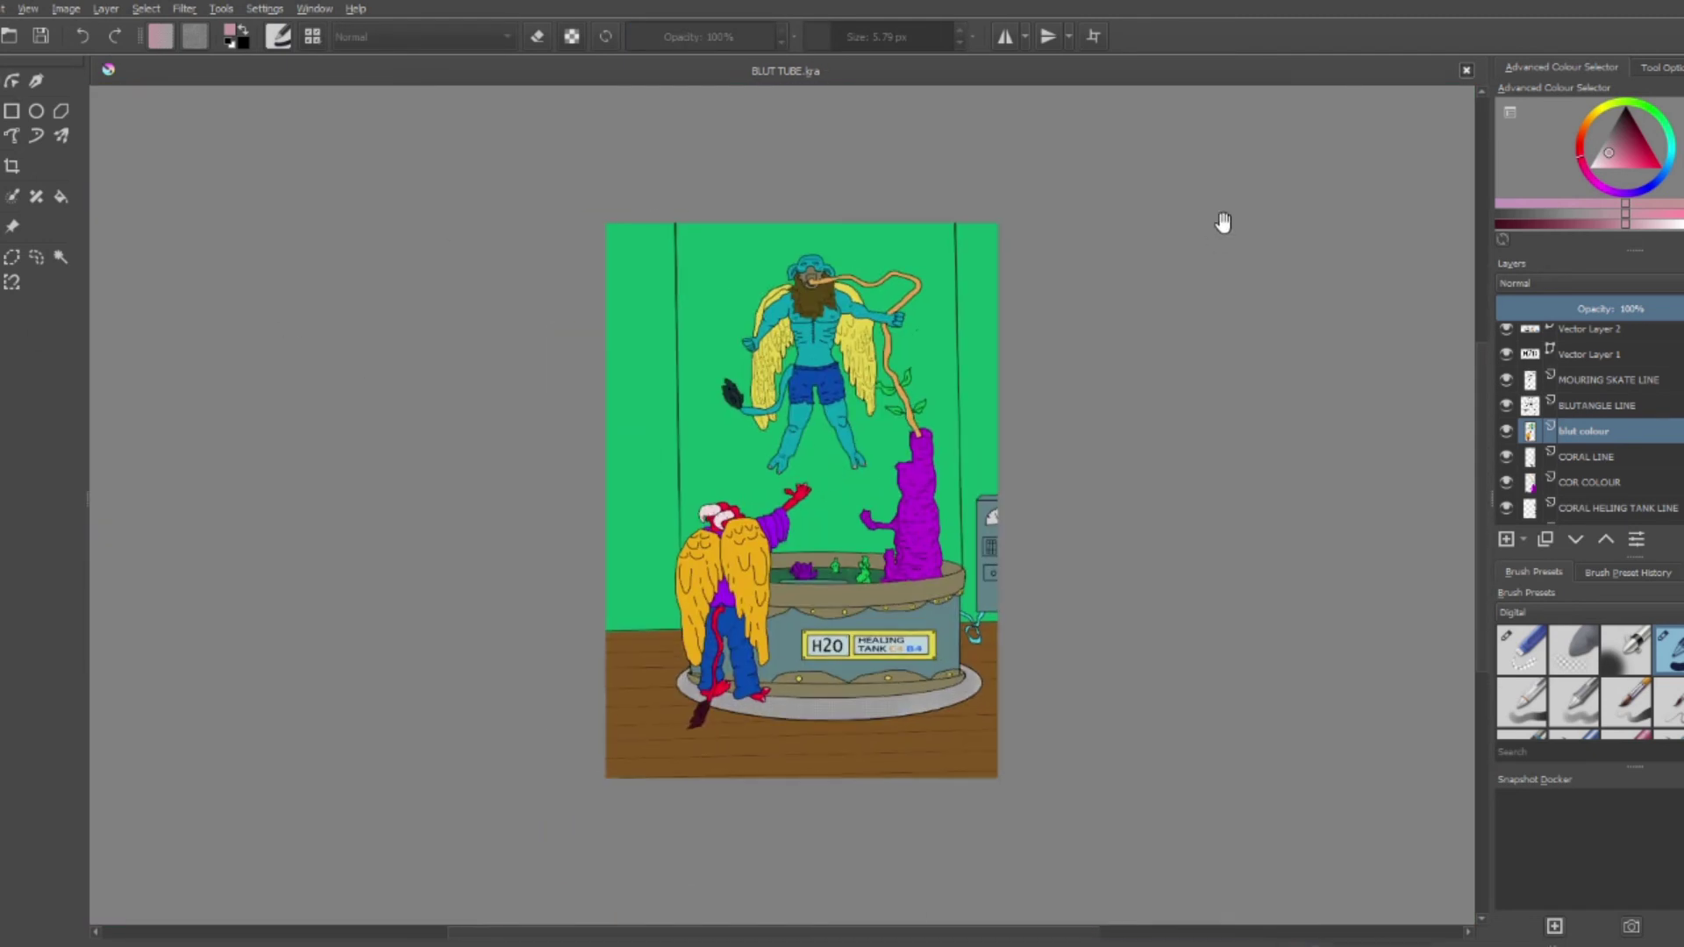
Rename the texture layer 'textur blut tank' and choose a smaller texture-stamp sketch brush
scroll("down", 3)
left_click(1522, 659)
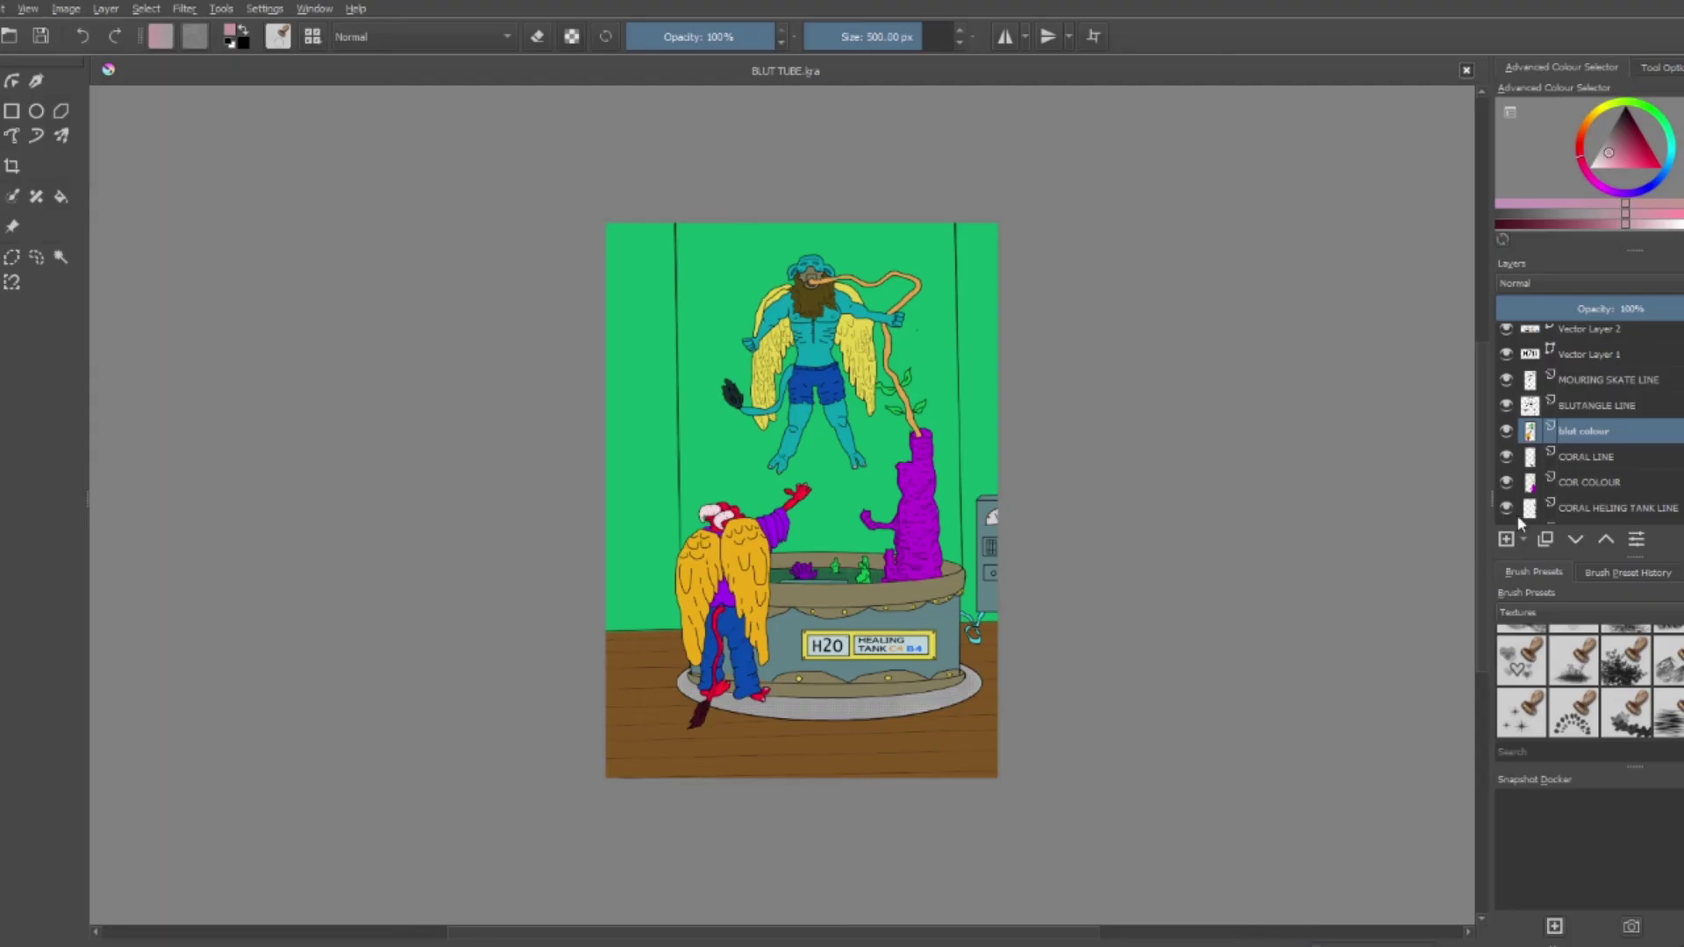
type("texturblut tank")
key("Return")
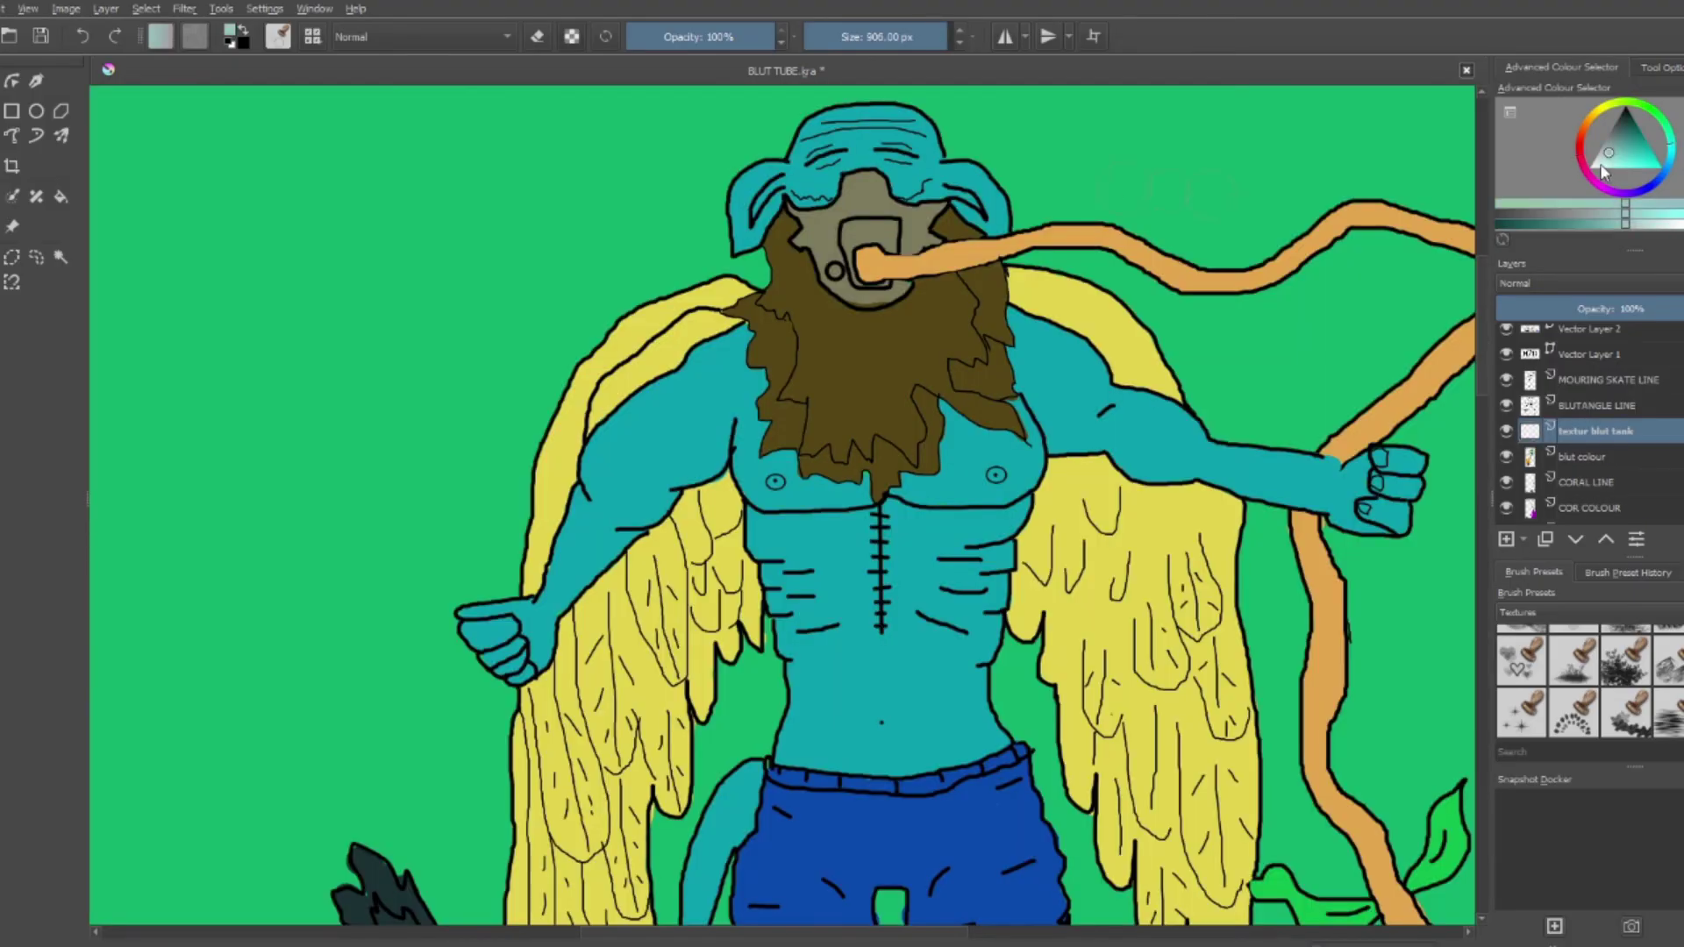
scroll("down", 3)
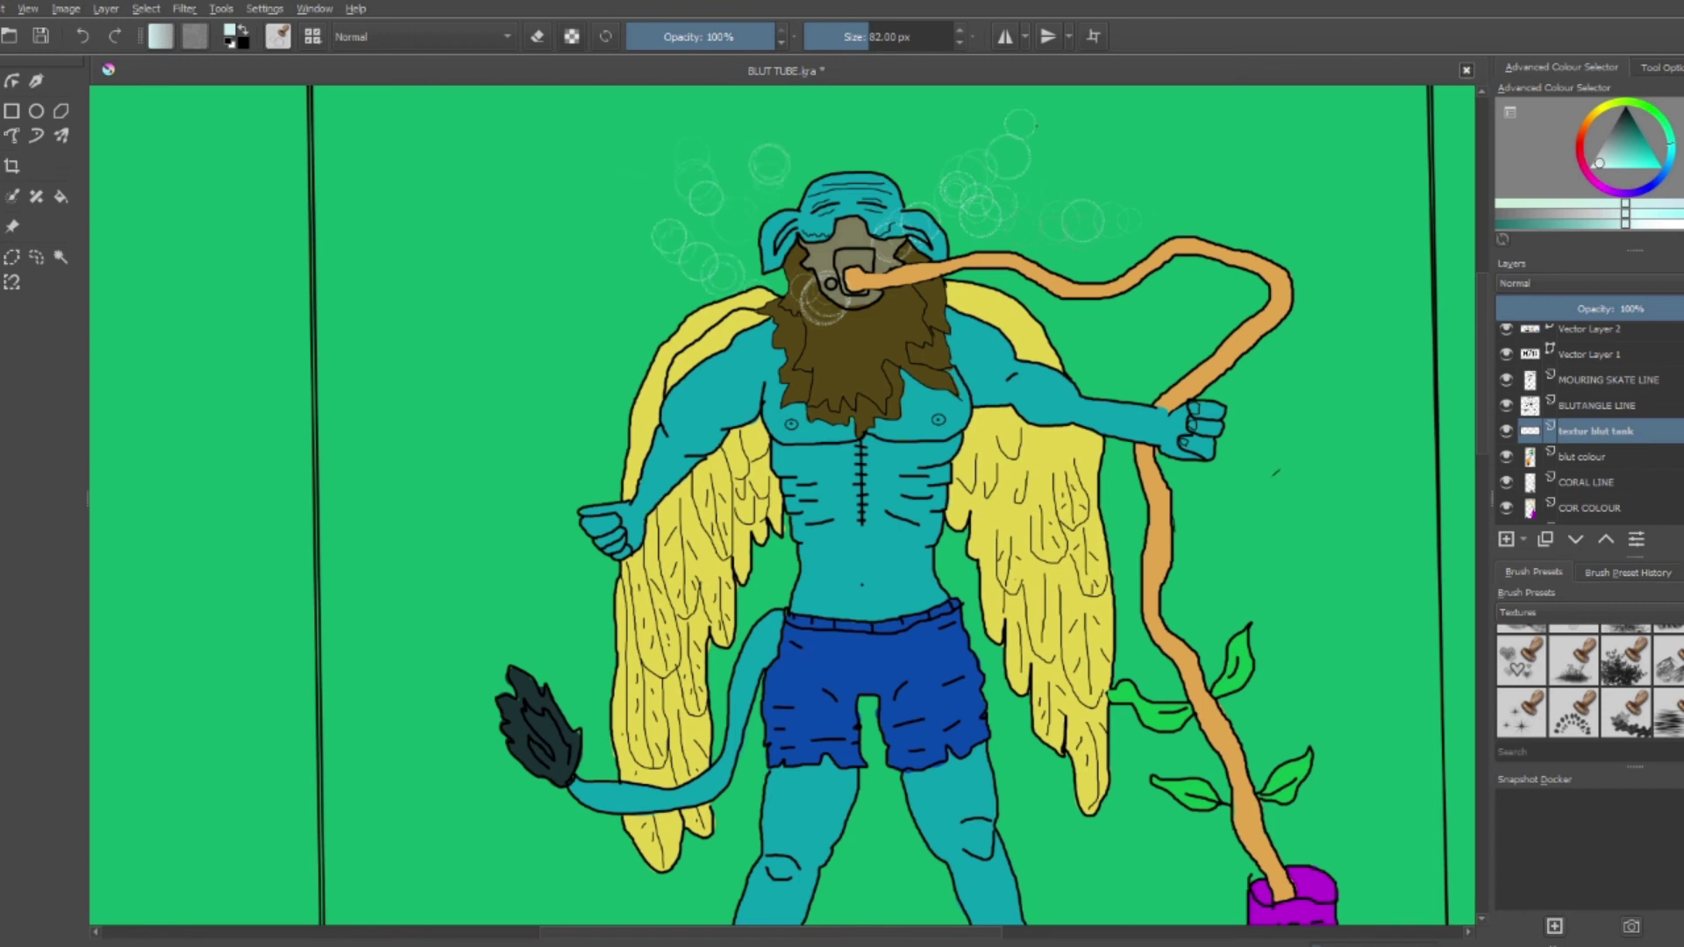
scroll("down", 3)
scroll("up", 3)
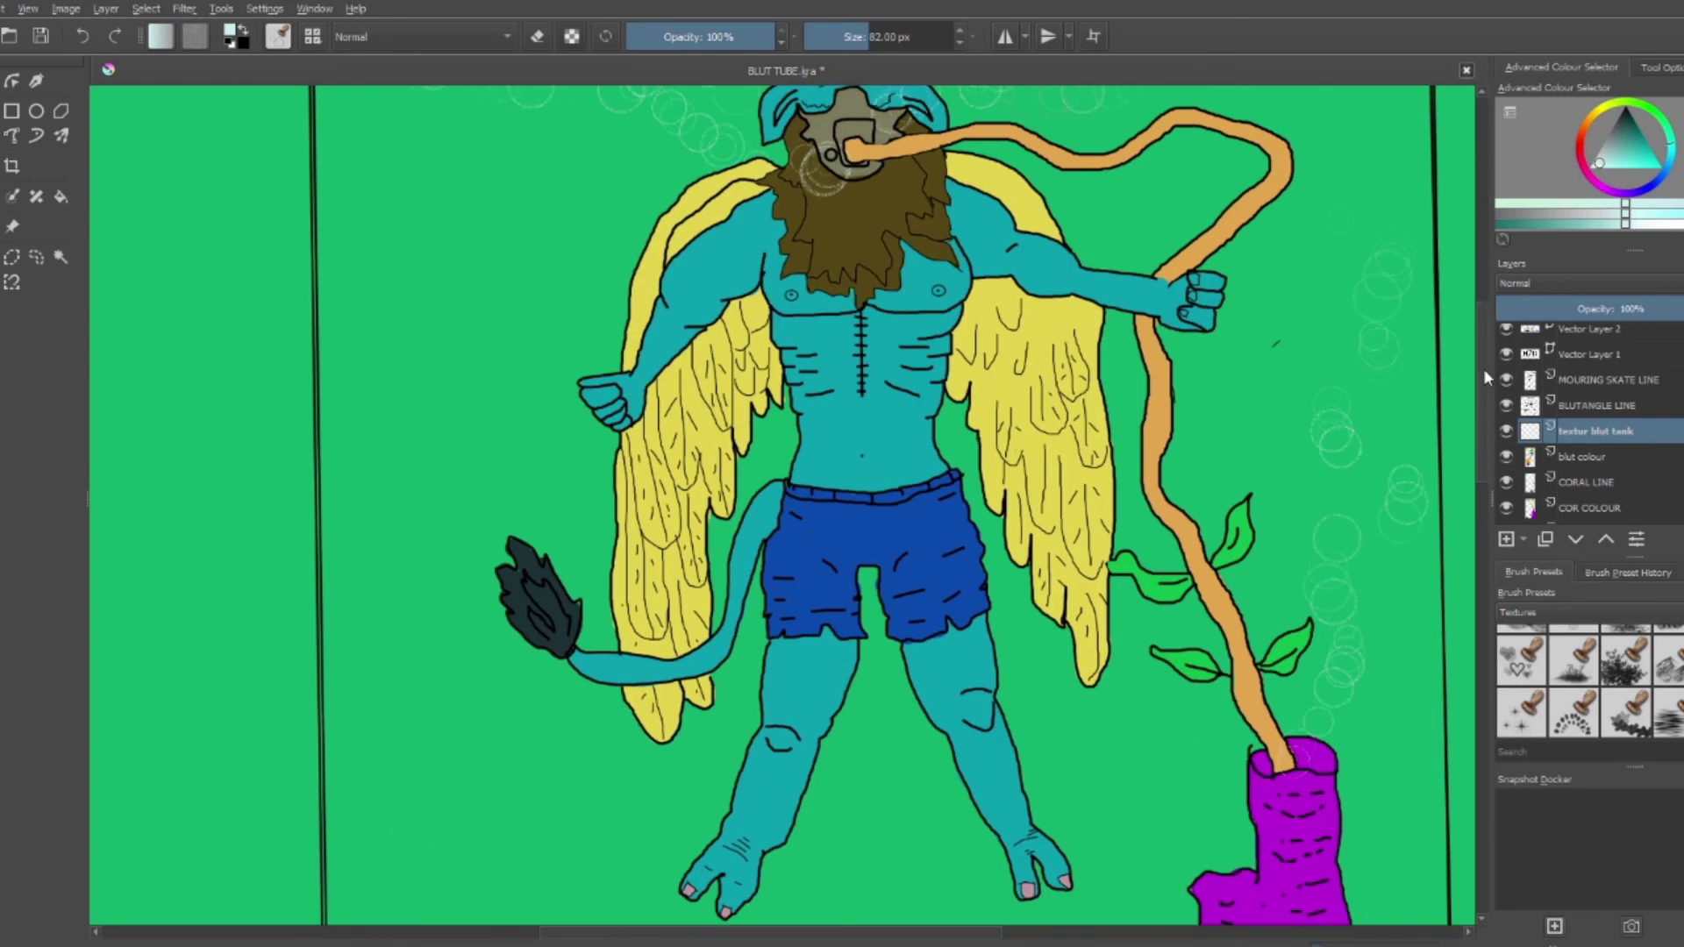
scroll("down", 3)
scroll("up", 3)
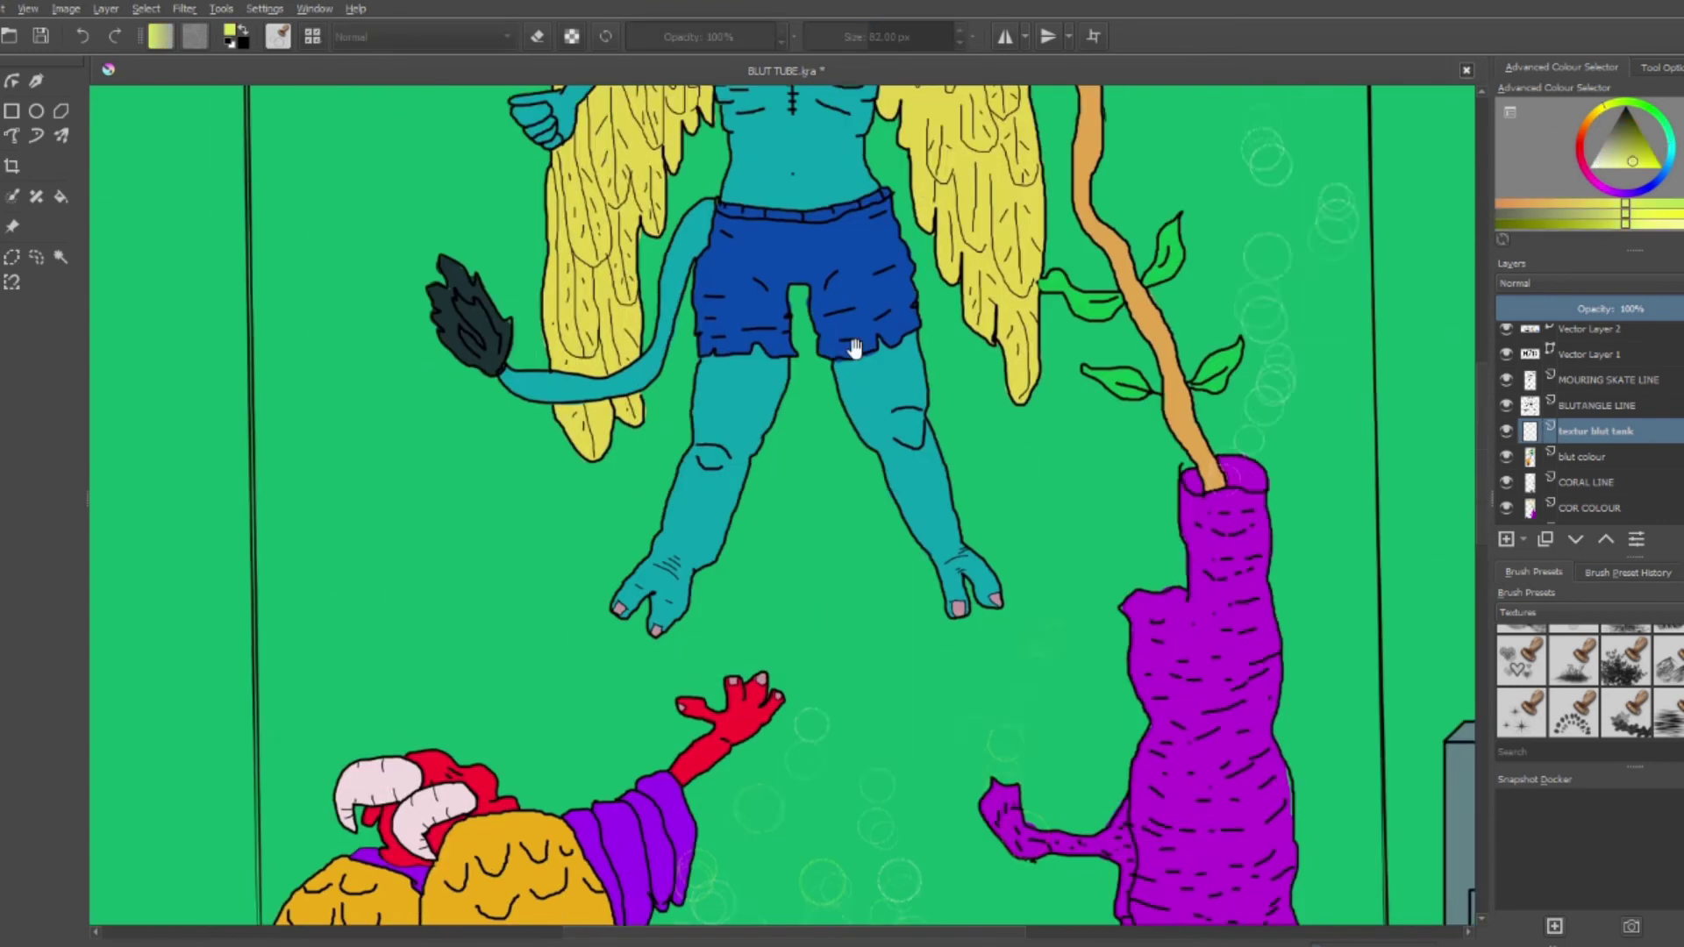
scroll("down", 3)
scroll("up", 3)
key("slash")
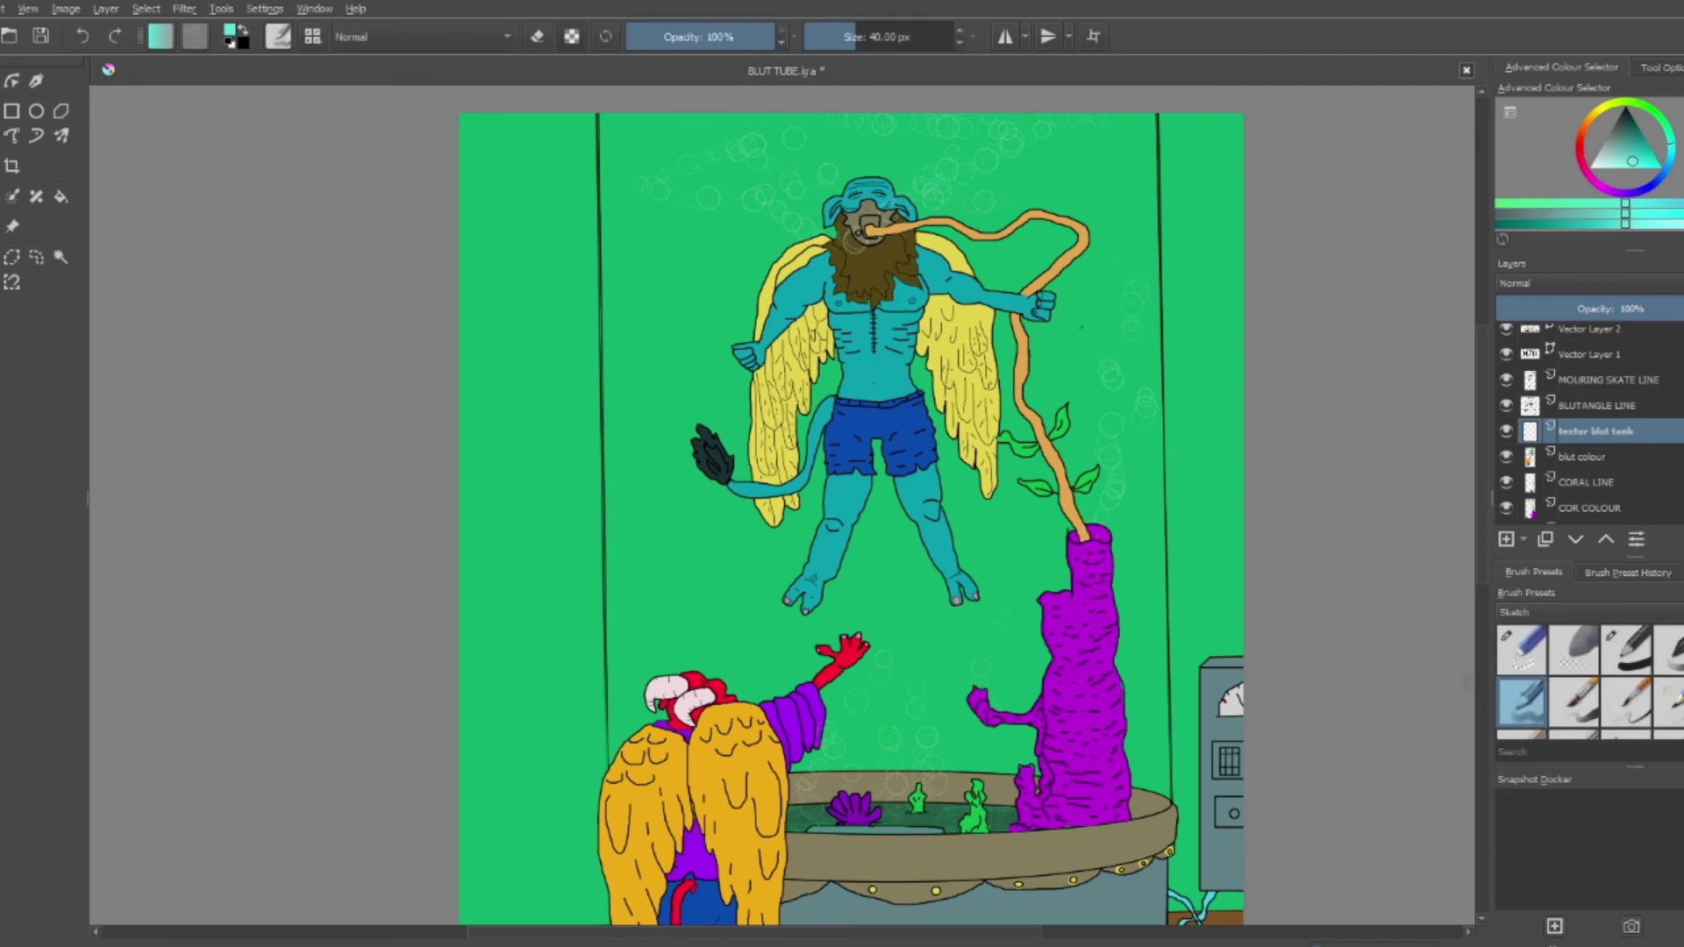
On the tank colour layer, wash soft light green over the lower tank
scroll("down", 3)
left_click(1617, 468)
left_click_drag(877, 149, 1097, 746)
key("ctrl+z")
left_click_drag(780, 719, 781, 394)
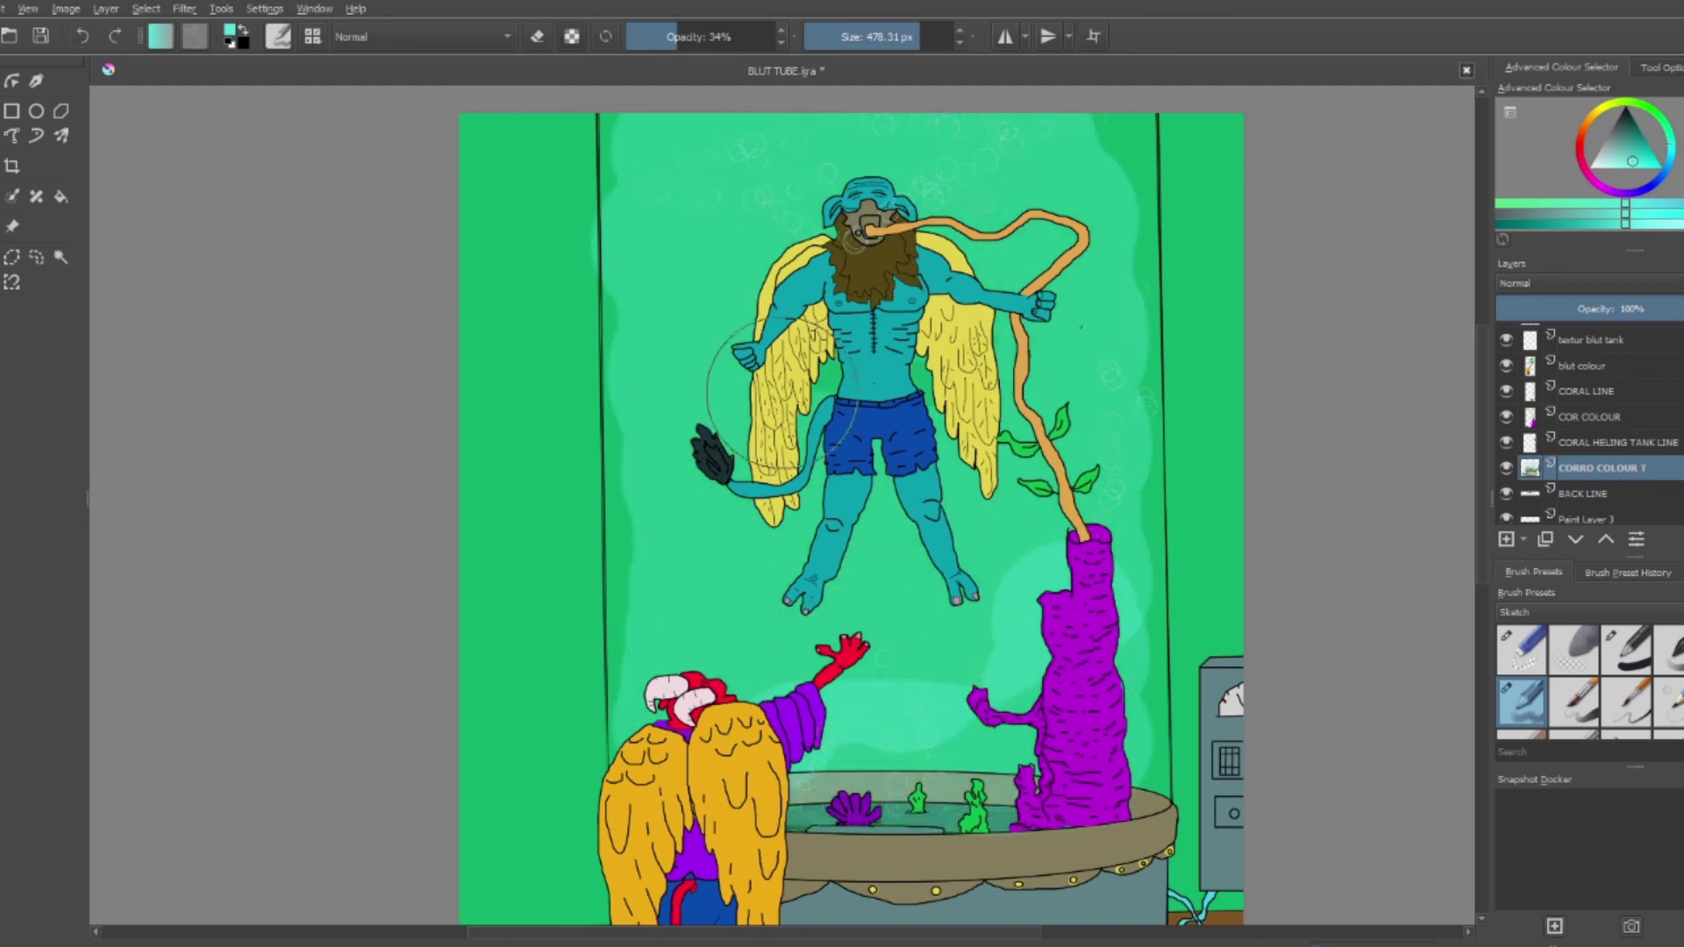
At lower brush opacity, brighten the tank's left and right inner edges
left_click_drag(634, 114, 645, 772)
key("ctrl+z")
left_click(688, 36)
left_click_drag(639, 123, 649, 772)
left_click_drag(1127, 123, 1136, 772)
At slightly higher opacity, paint a soft glow around the floating figure
left_click(679, 36)
left_click_drag(838, 184, 1072, 162)
left_click(1521, 649)
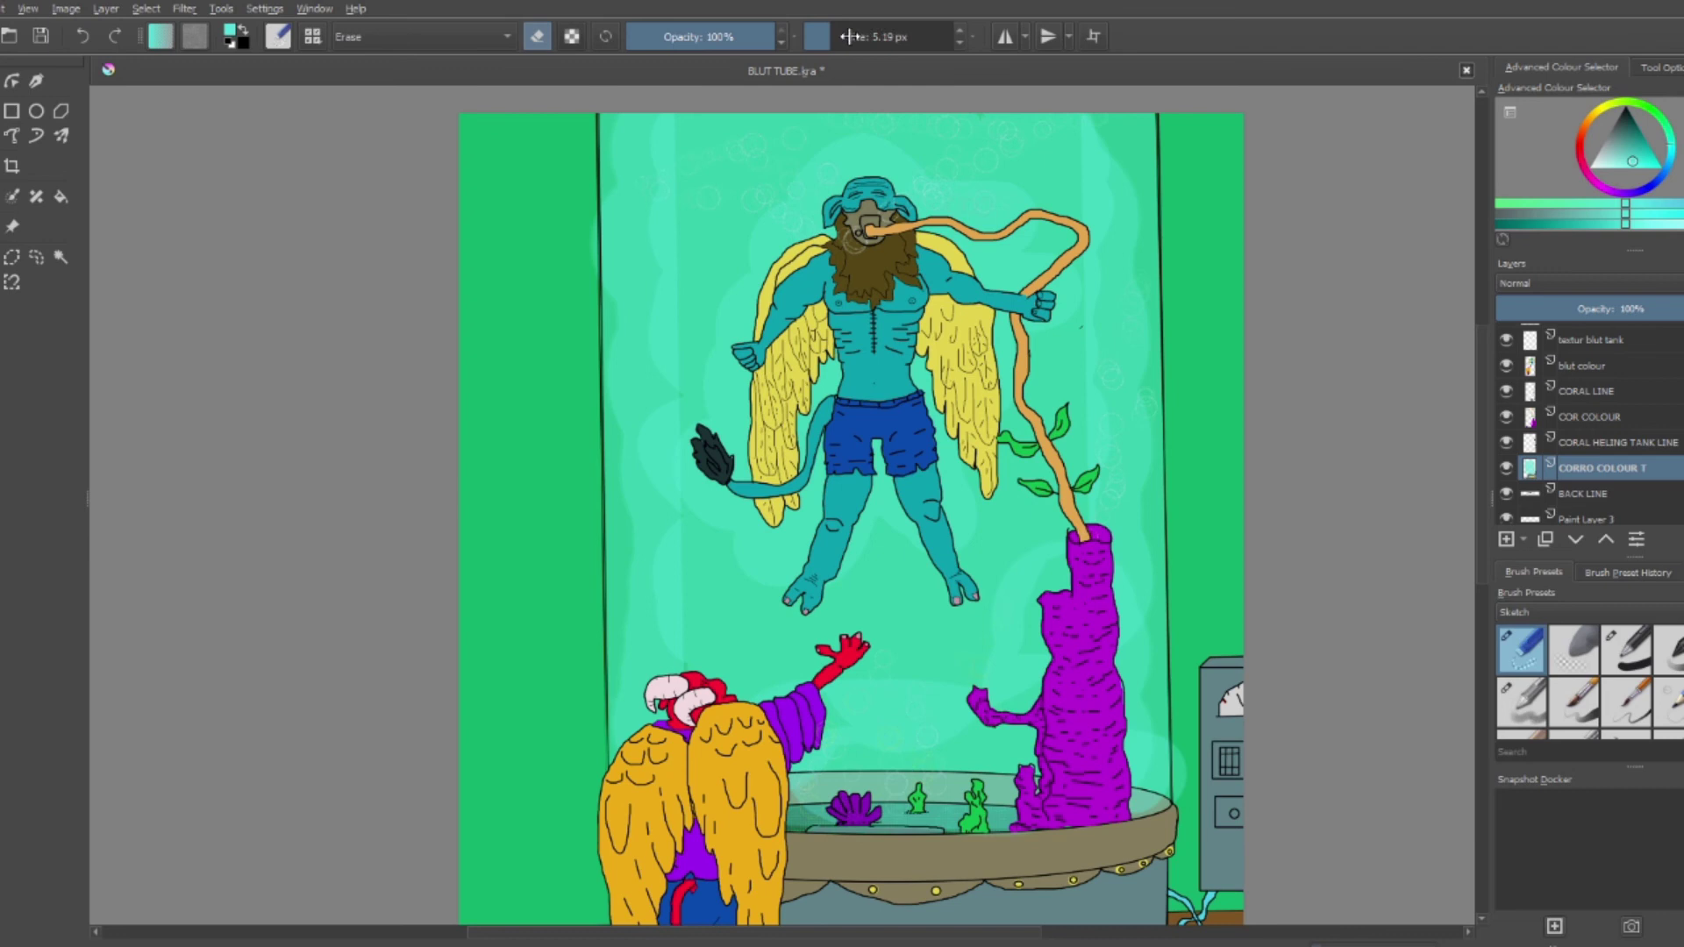
scroll("up", 3)
scroll("up", 3)
scroll("down", 3)
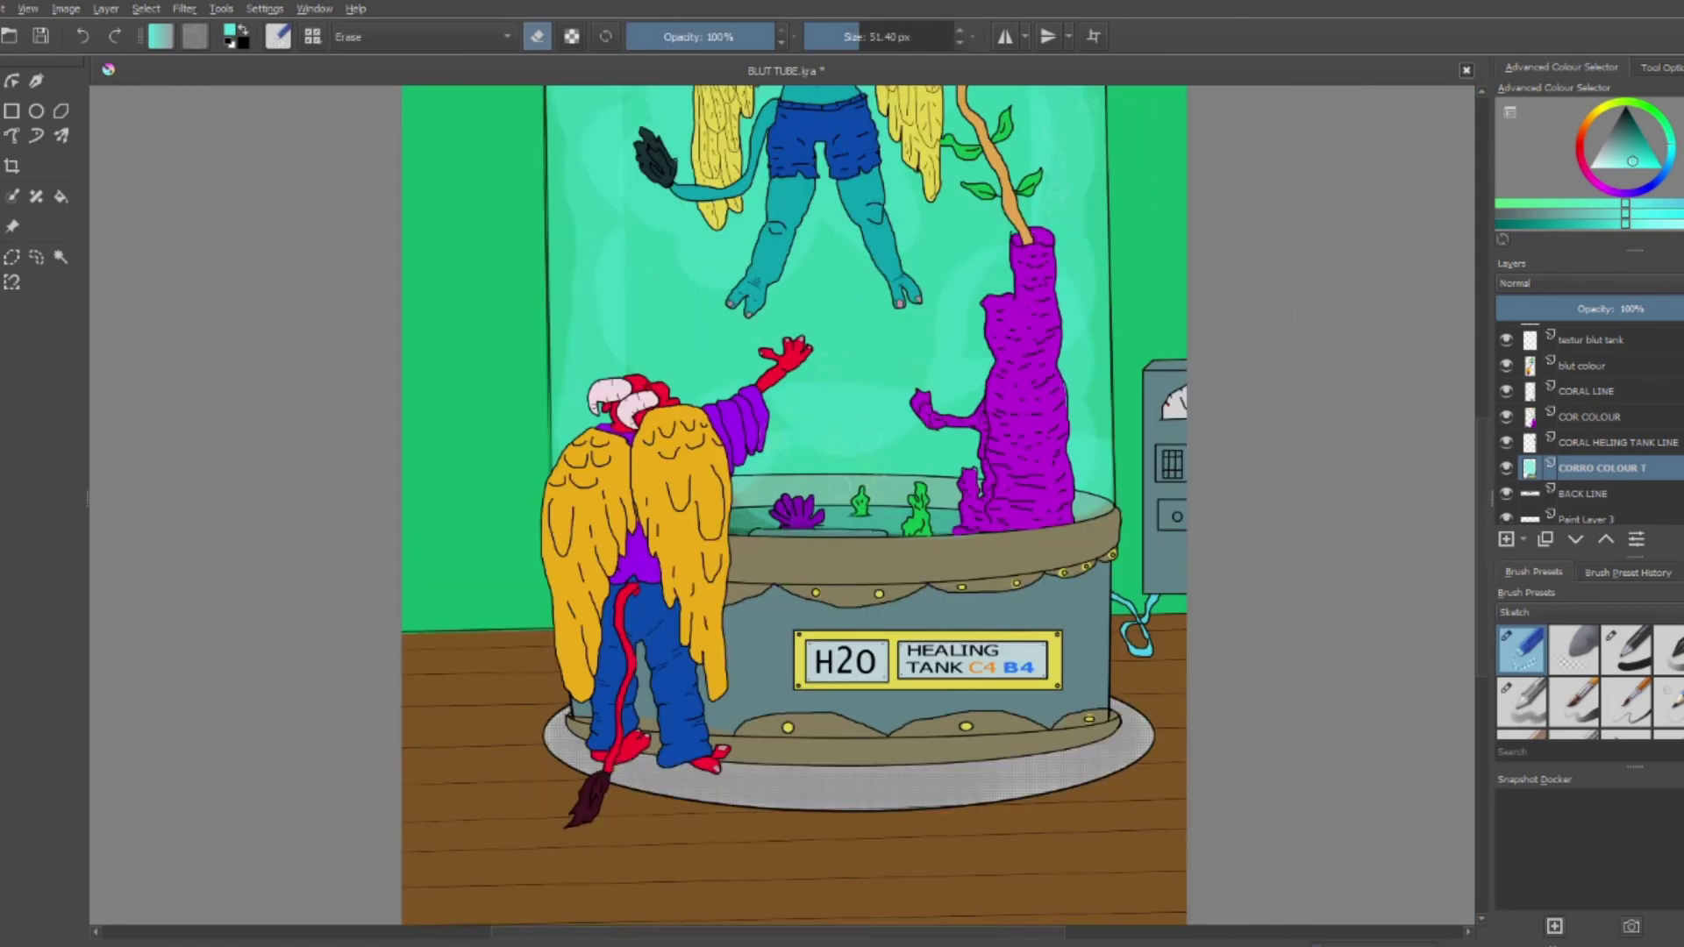
scroll("up", 3)
Add a bright Colour Dodge FX glow around the floating figure
left_click(1543, 612)
left_click(1522, 649)
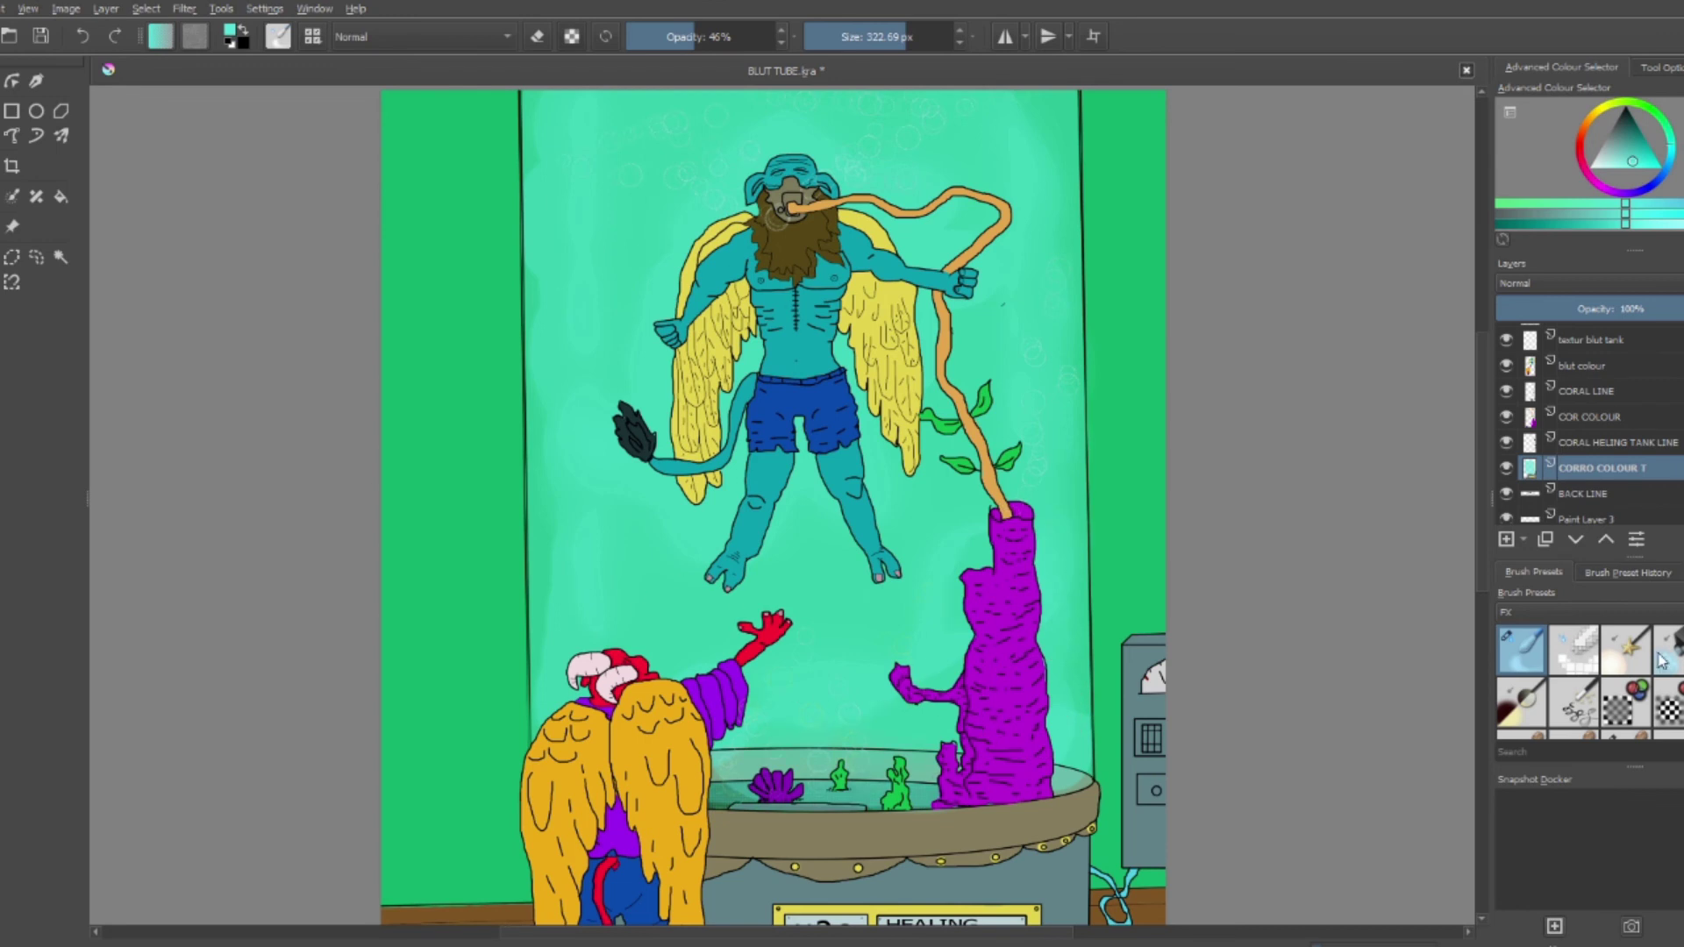
left_click(1627, 649)
left_click_drag(789, 210, 732, 454)
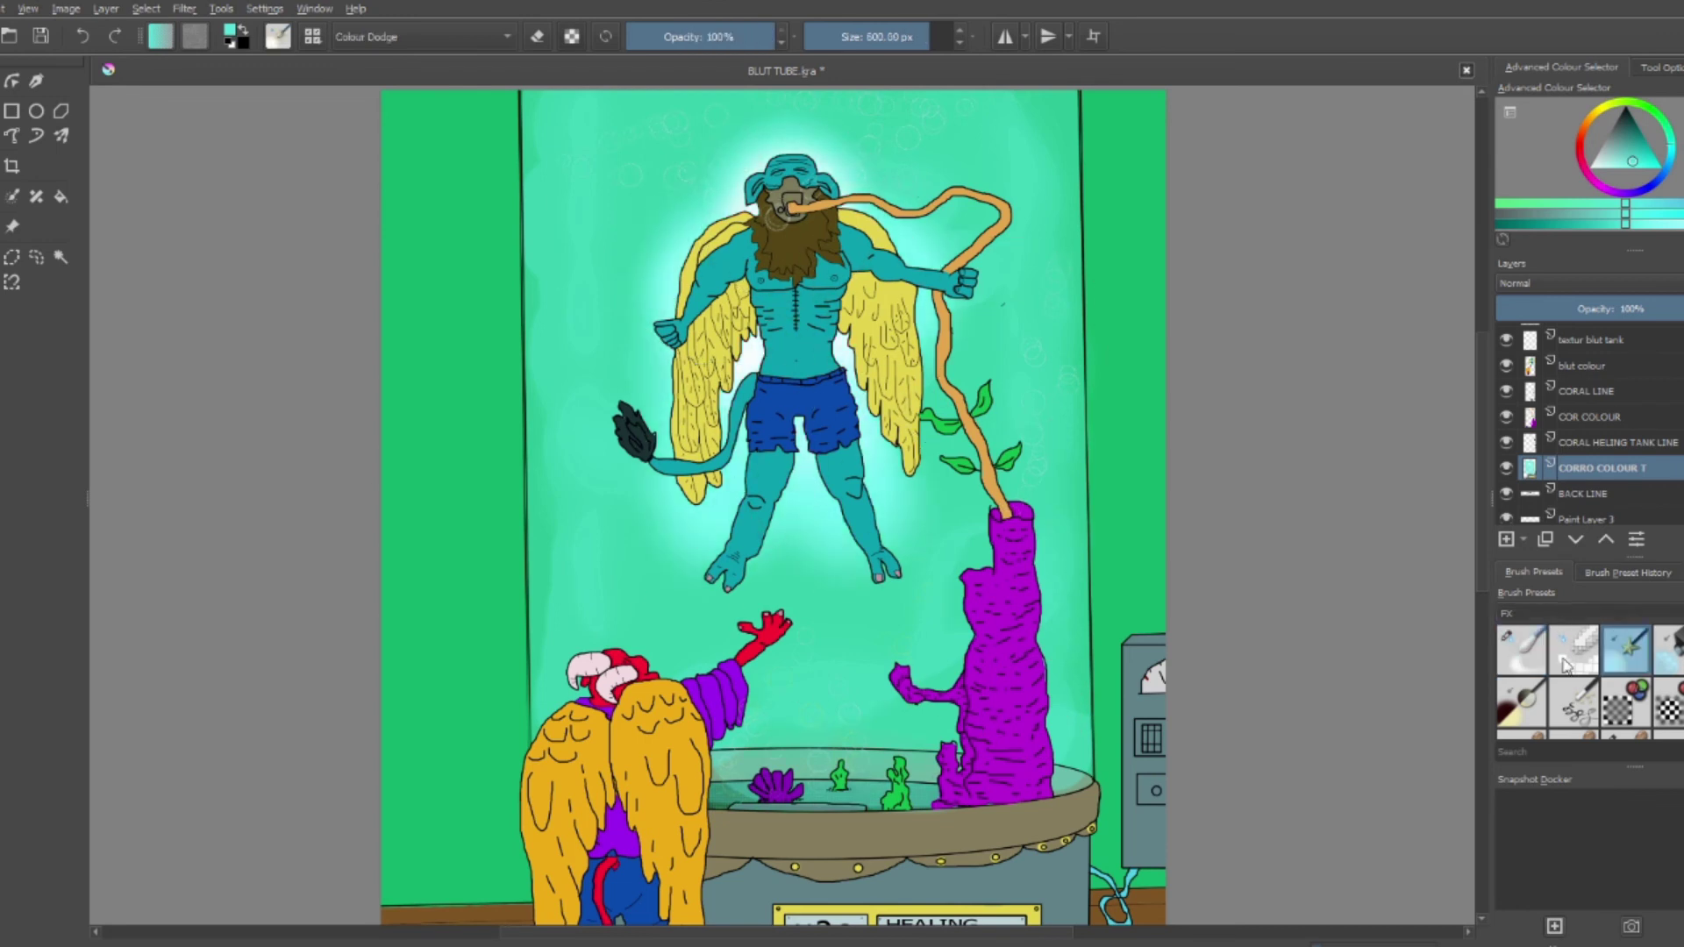
left_click(1612, 122)
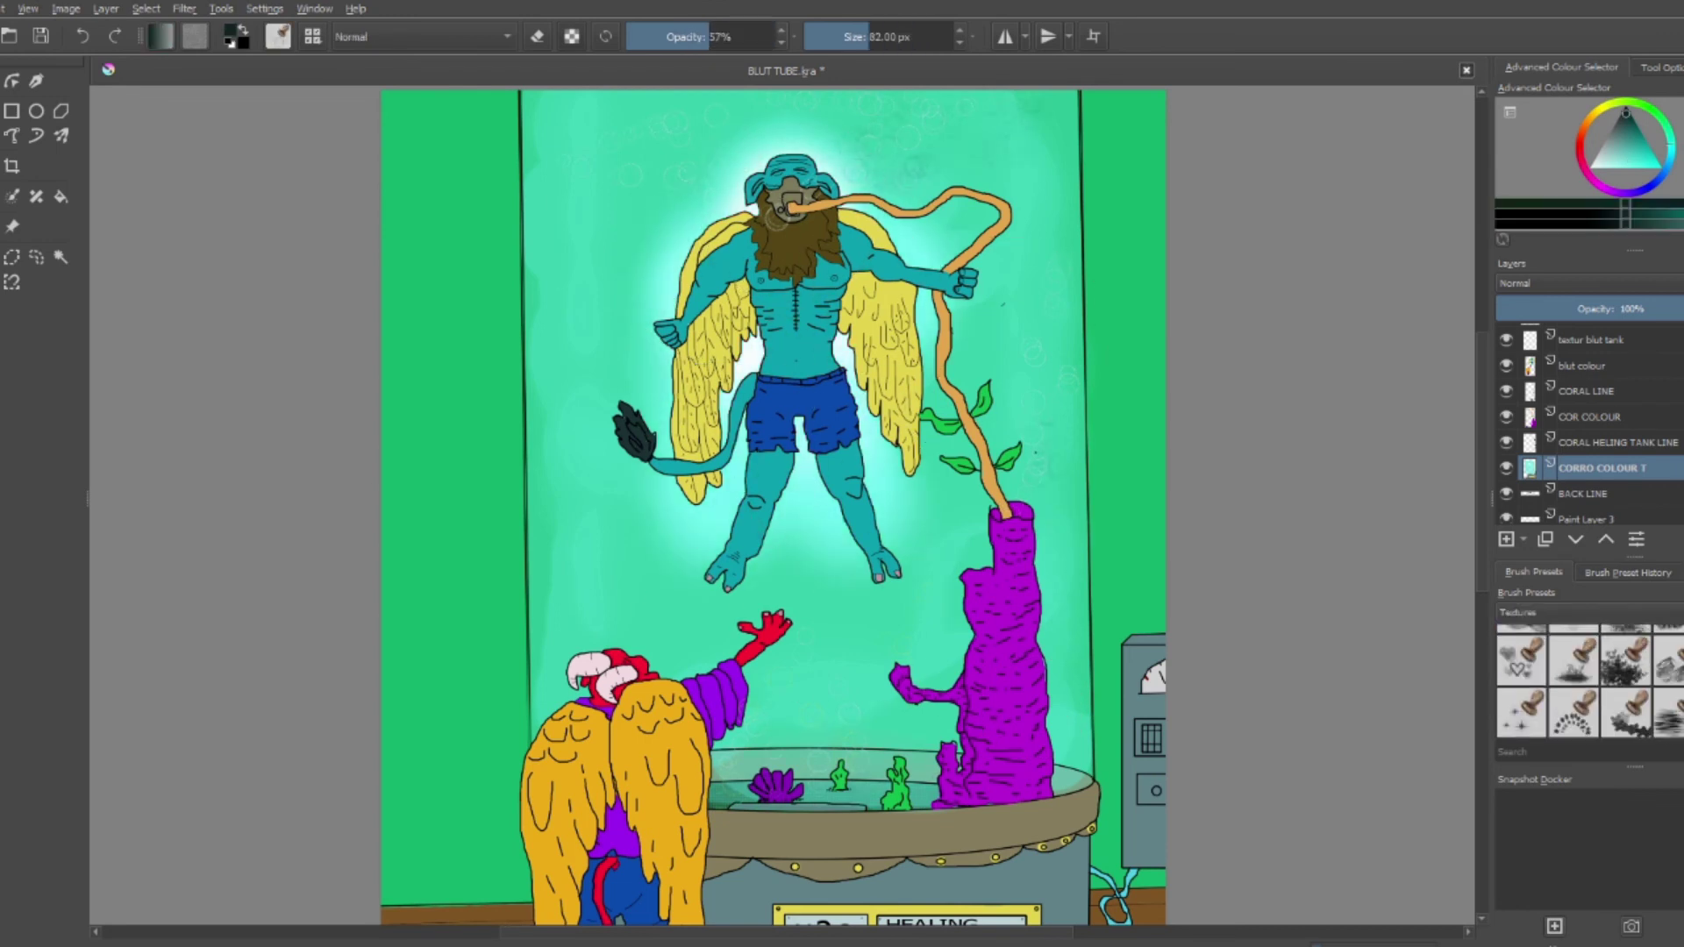
scroll("down", 3)
On the textur blut tank layer, tint the floating figure's beard and wings teal
left_click(1595, 439)
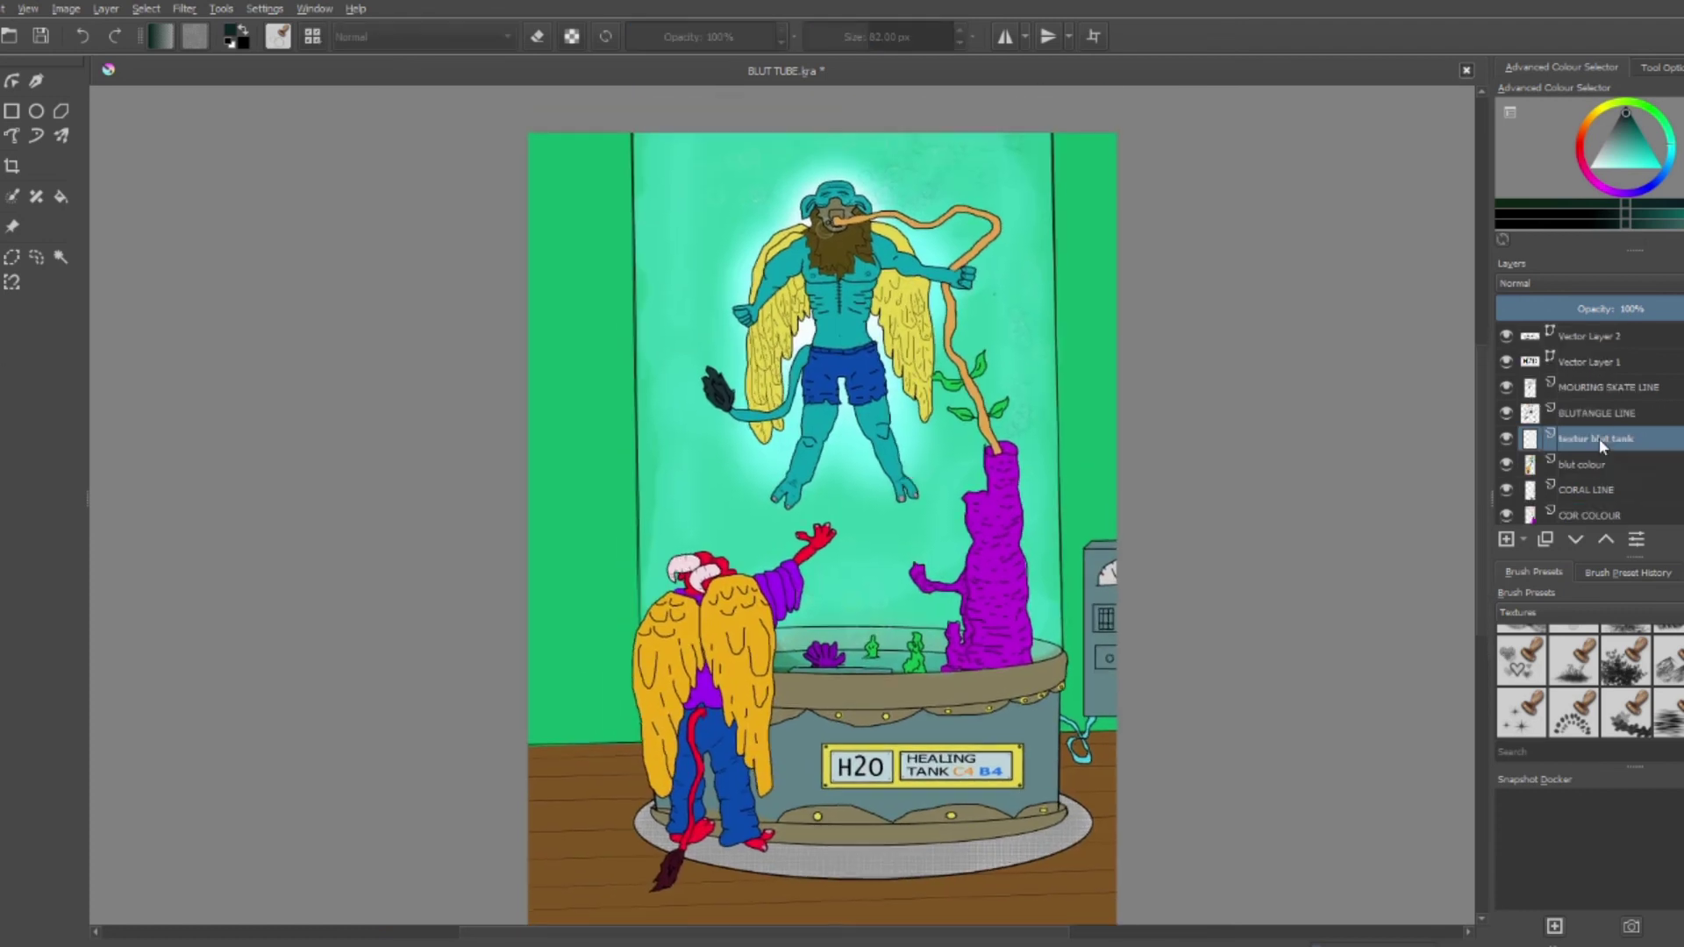
left_click(1522, 702)
left_click_drag(719, 209, 640, 268)
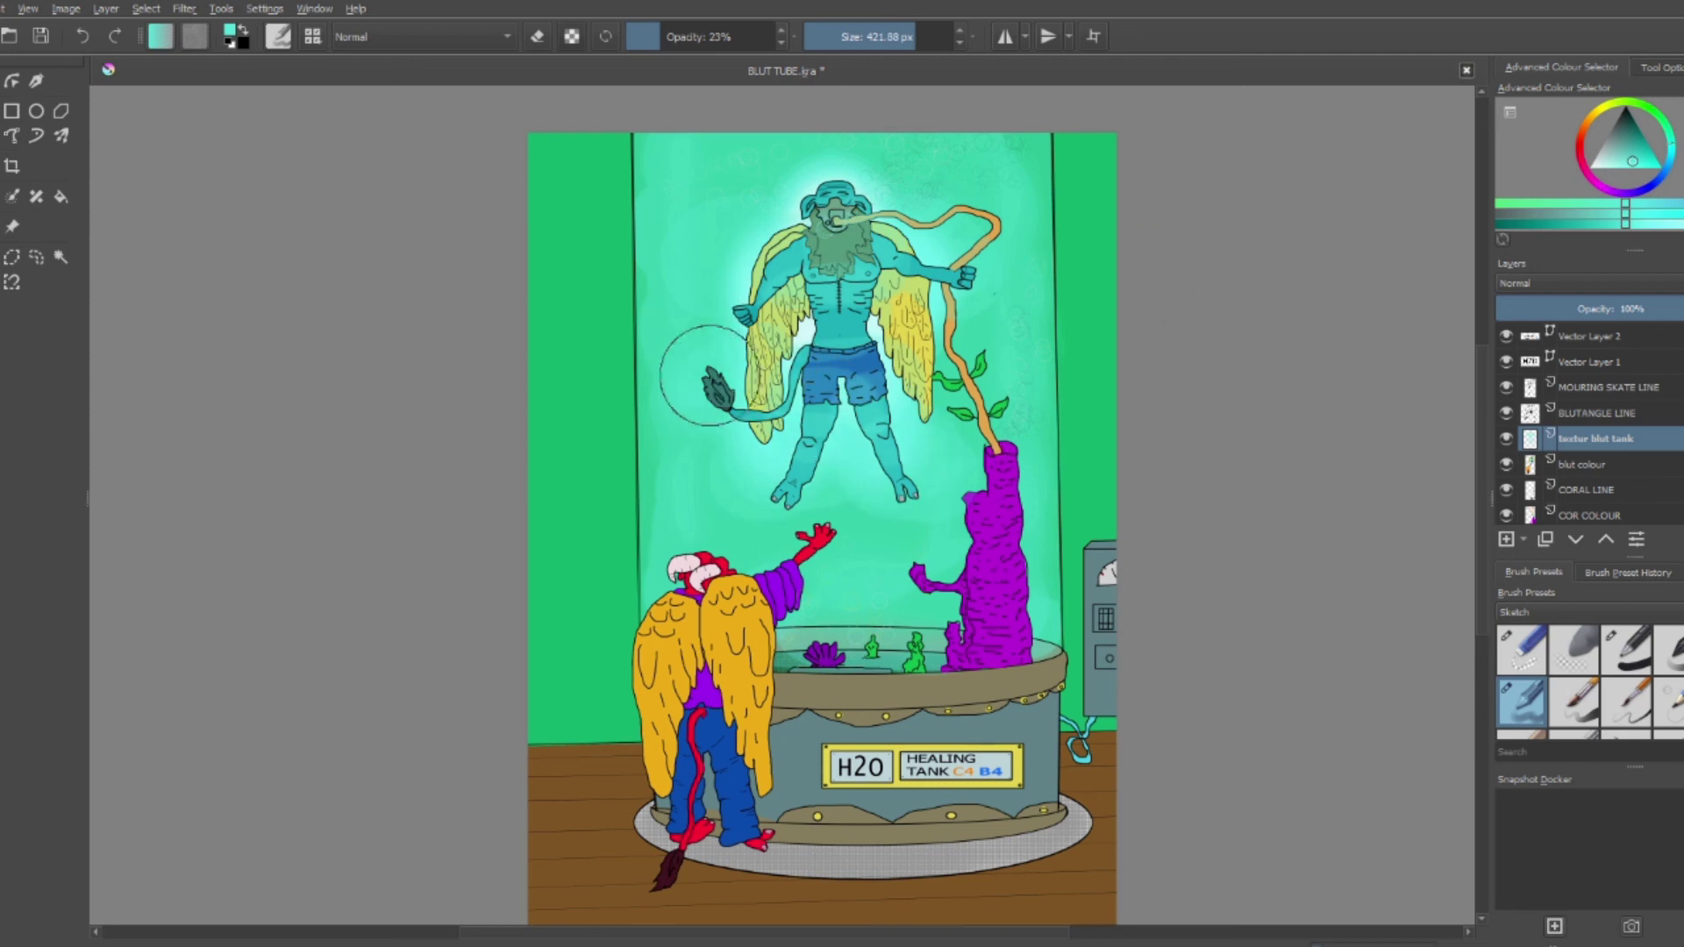
Shade the lower figure's yellow wings brown with a Sketch brush
left_click(1627, 649)
scroll("up", 3)
left_click_drag(614, 781, 605, 903)
left_click_drag(645, 623, 631, 772)
left_click_drag(702, 438, 684, 641)
left_click_drag(614, 478, 649, 526)
left_click_drag(755, 509, 864, 838)
left_click_drag(855, 544, 864, 702)
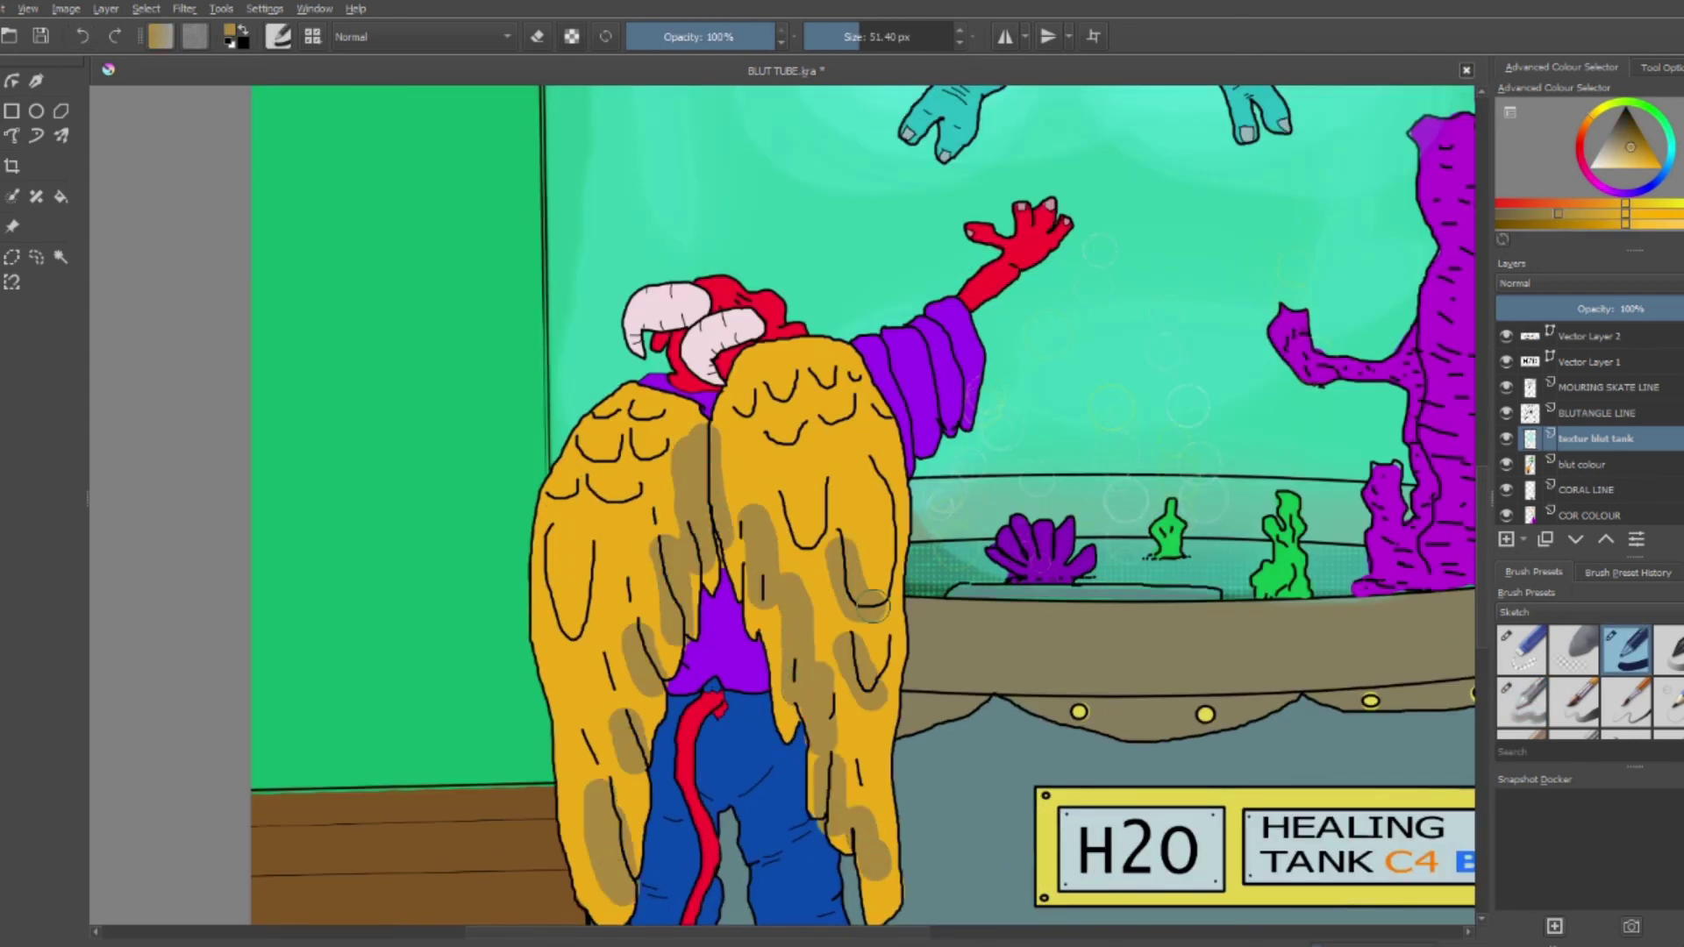
left_click_drag(815, 412, 790, 562)
left_click_drag(746, 386, 614, 439)
left_click_drag(561, 570, 588, 776)
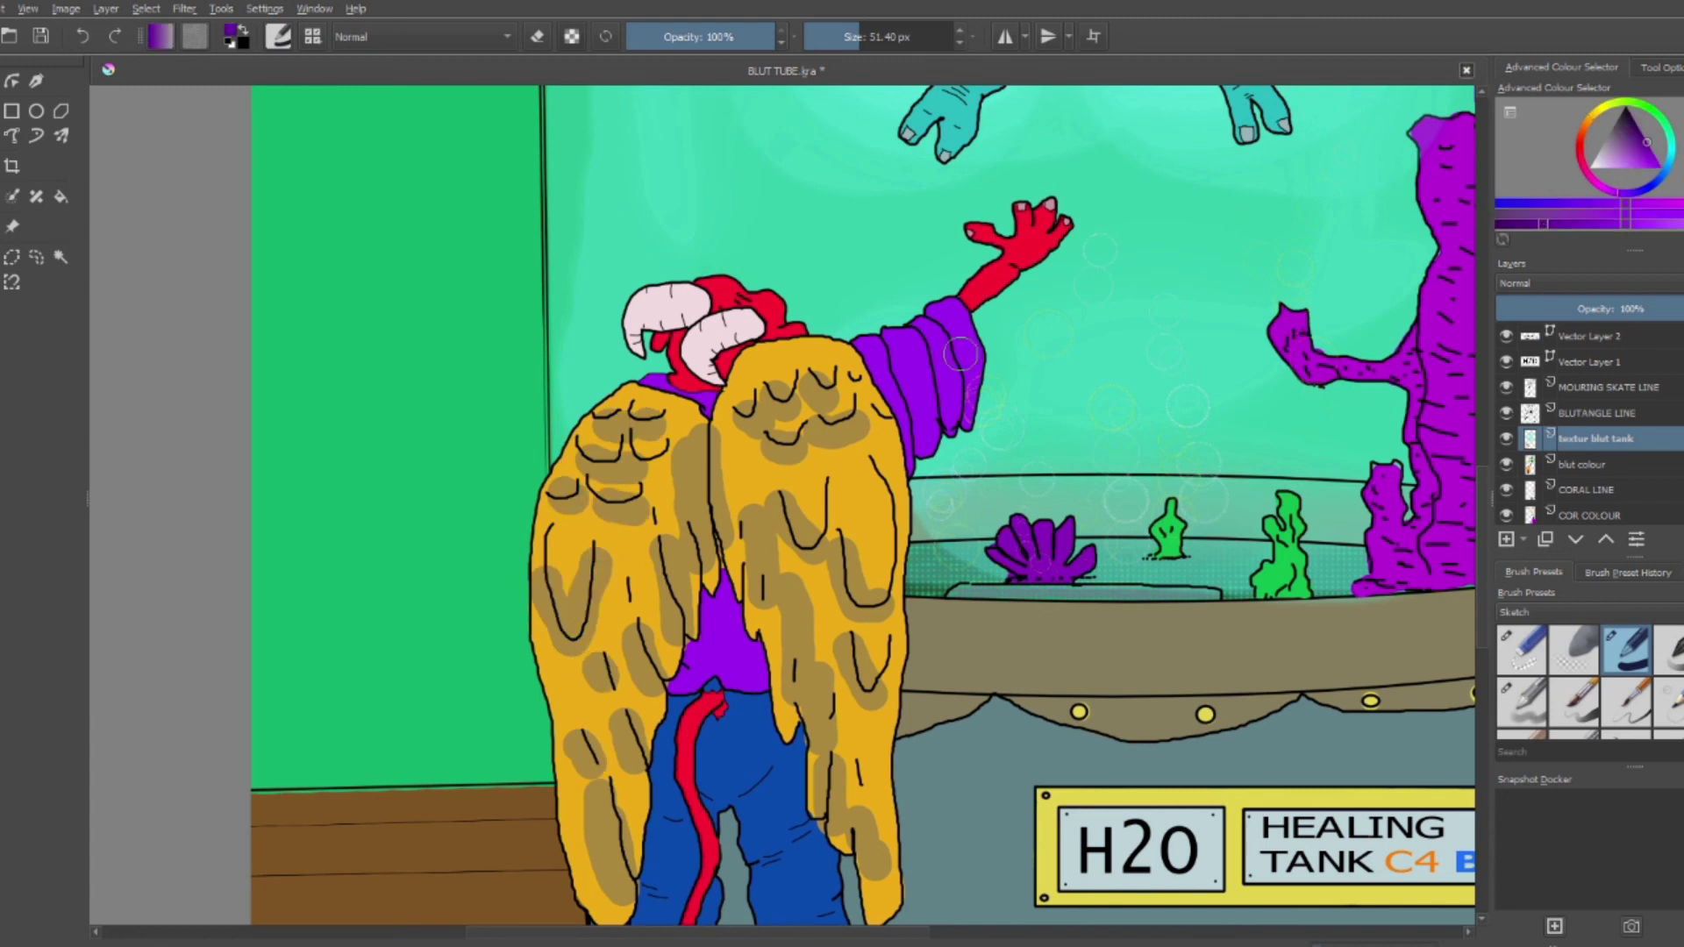
Shade the sleeve dark purple and add purple between the wings
scroll("up", 3)
left_click_drag(877, 202, 886, 614)
left_click_drag(789, 473, 772, 202)
left_click_drag(1079, 96, 1053, 543)
scroll("down", 3)
scroll("down", 3)
left_click_drag(473, 658, 491, 771)
Shade the lower figure's jeans dark blue
scroll("down", 3)
left_click(604, 590)
left_click_drag(590, 645, 574, 798)
left_click_drag(684, 824, 619, 605)
scroll("down", 3)
scroll("up", 3)
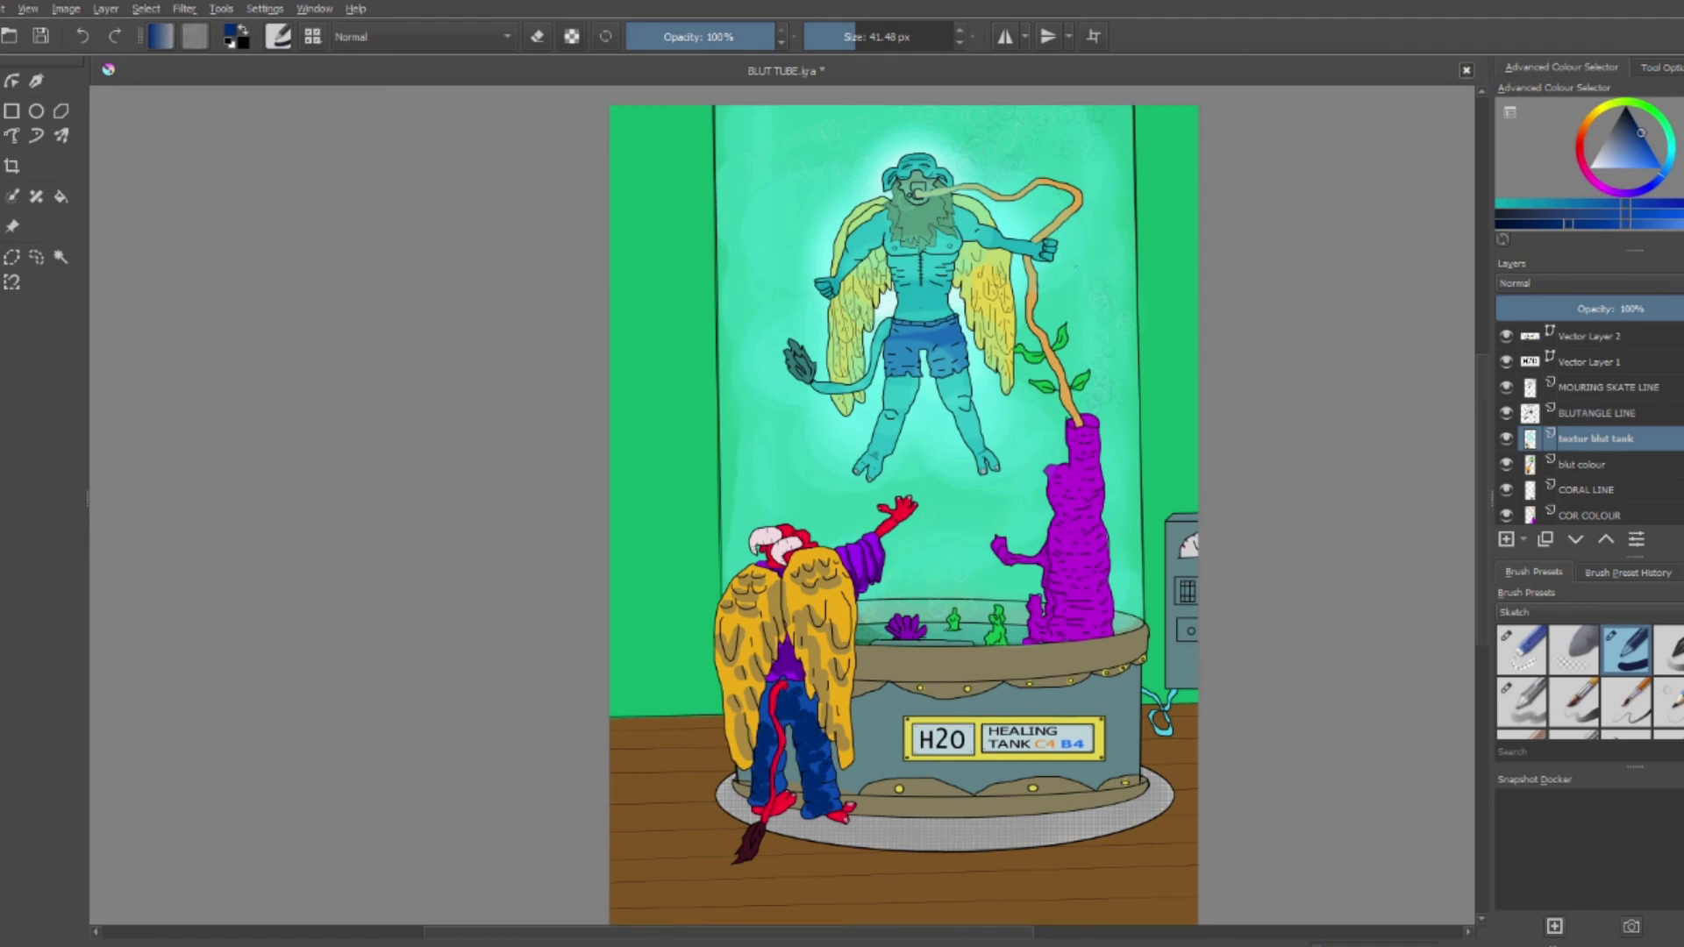
Save the drawing and wash translucent teal over the purple coral
key("ctrl+s")
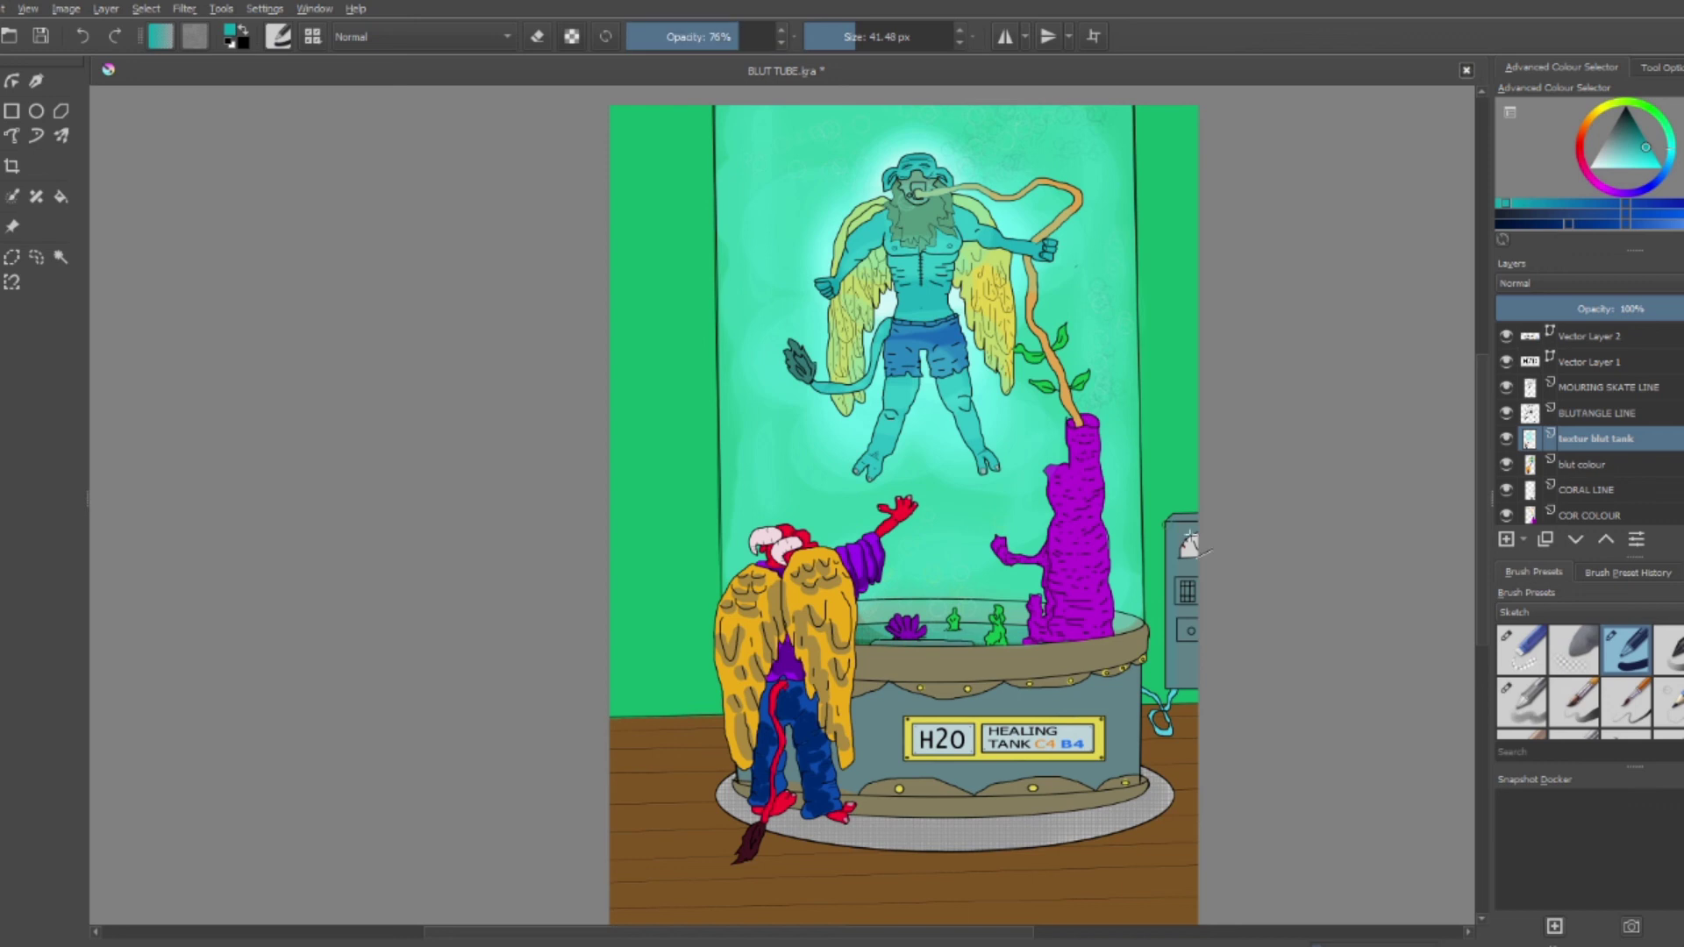
scroll("up", 3)
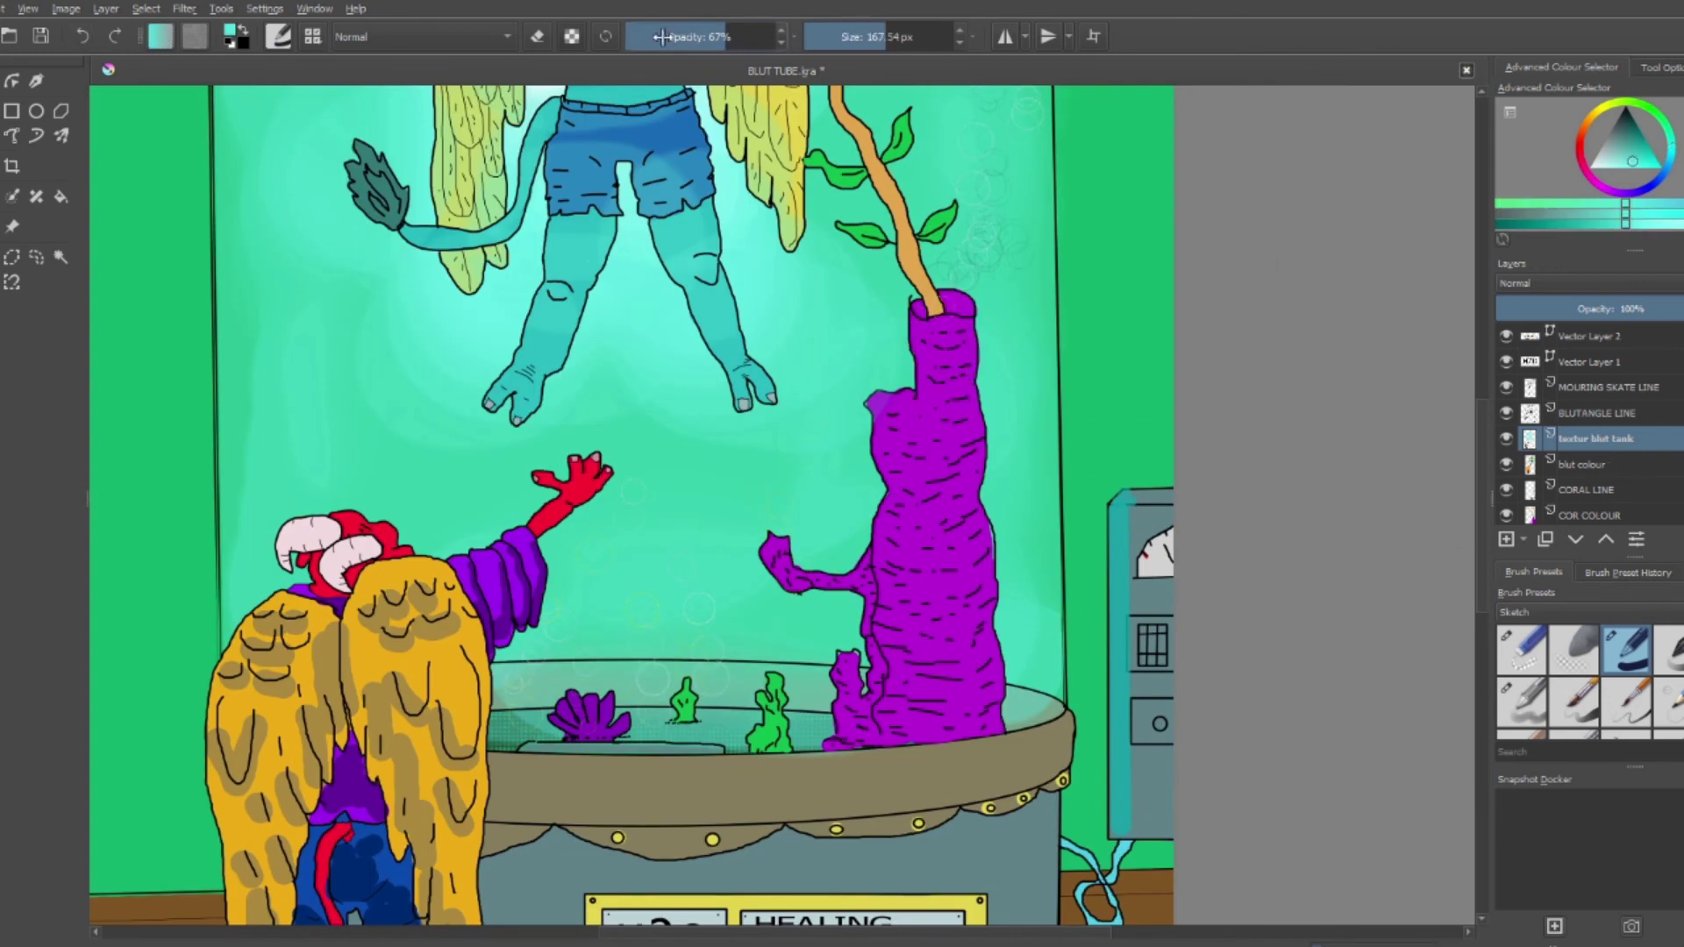
left_click_drag(912, 526, 984, 692)
On Paint Layer 3, paint a dark floor shadow under the tank and figure
scroll("down", 3)
left_click(1613, 384)
left_click(1587, 433)
left_click(1625, 111)
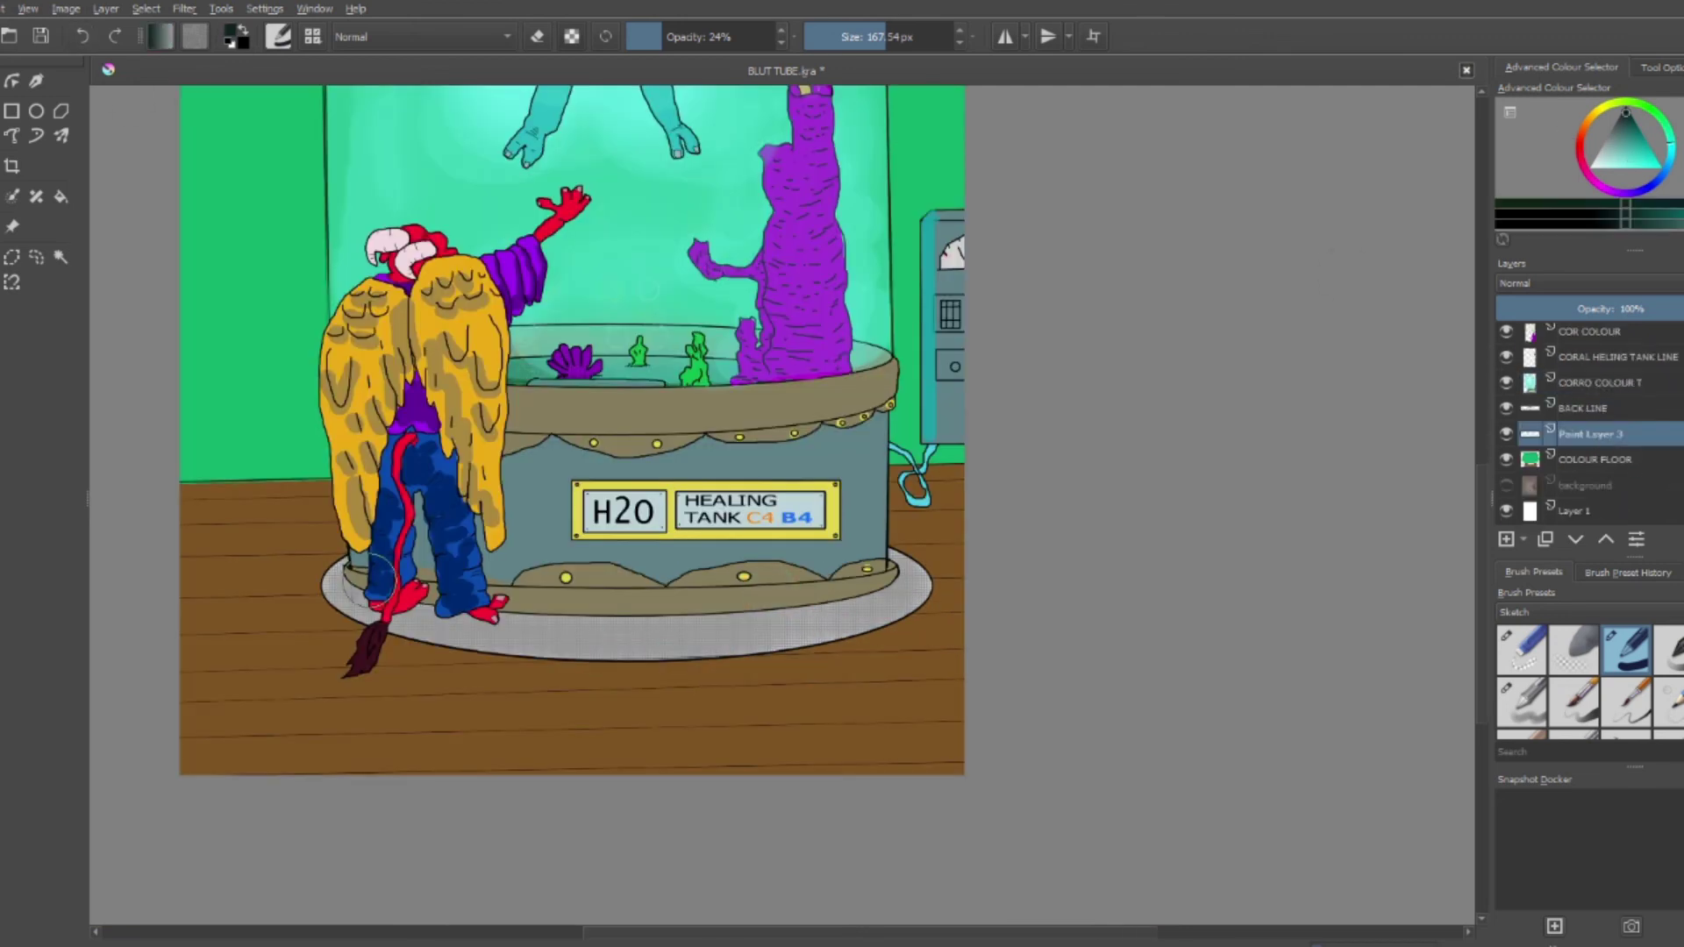
left_click_drag(355, 605, 368, 693)
left_click_drag(526, 754, 710, 750)
left_click_drag(394, 614, 877, 728)
Brighten the floor around the tank base with a teal FX Colour Dodge brush
left_click(1653, 162)
key("i")
left_click(1542, 611)
left_click(1605, 664)
key("ctrl+z")
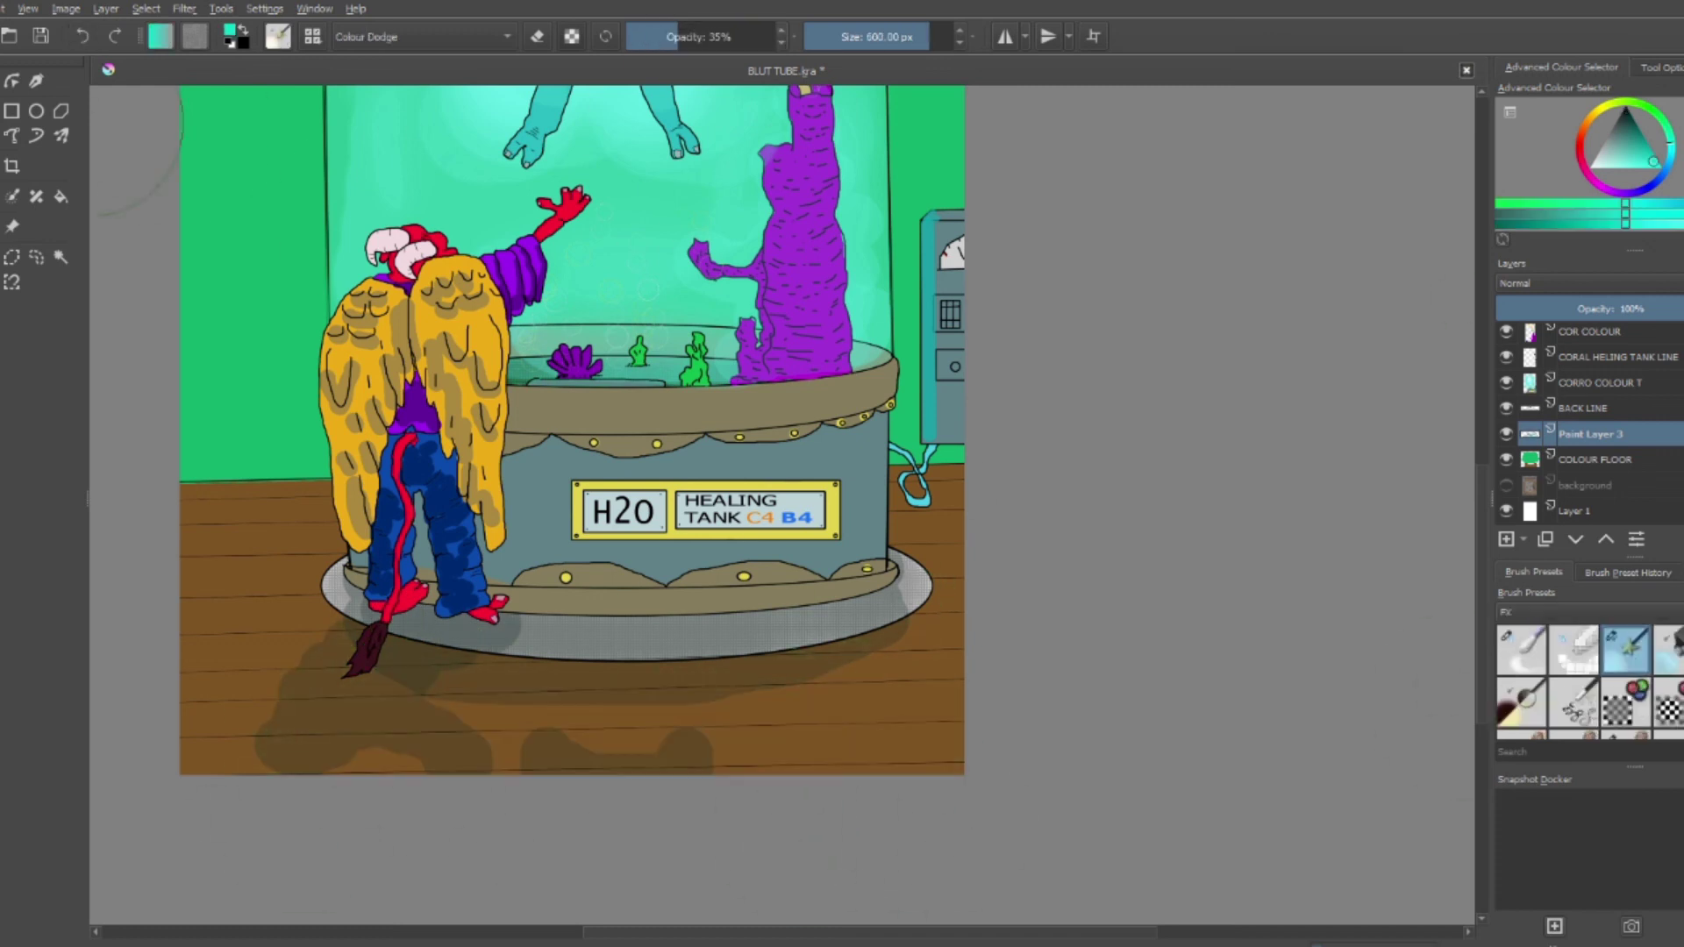
left_click_drag(255, 513, 947, 526)
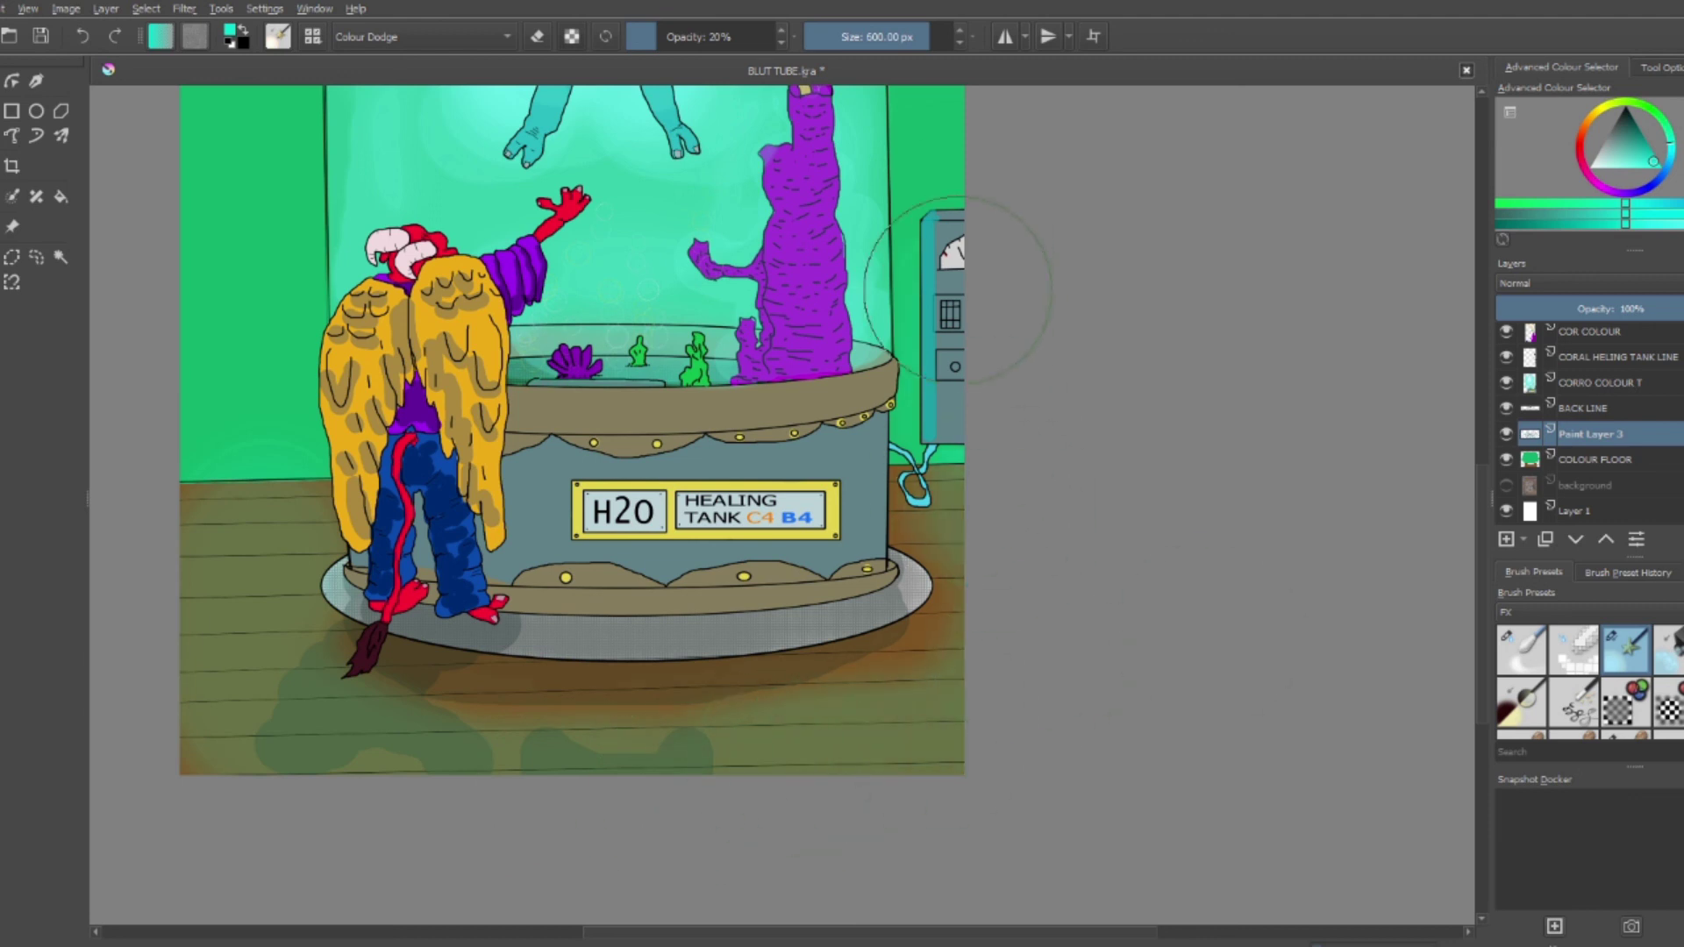
key("2")
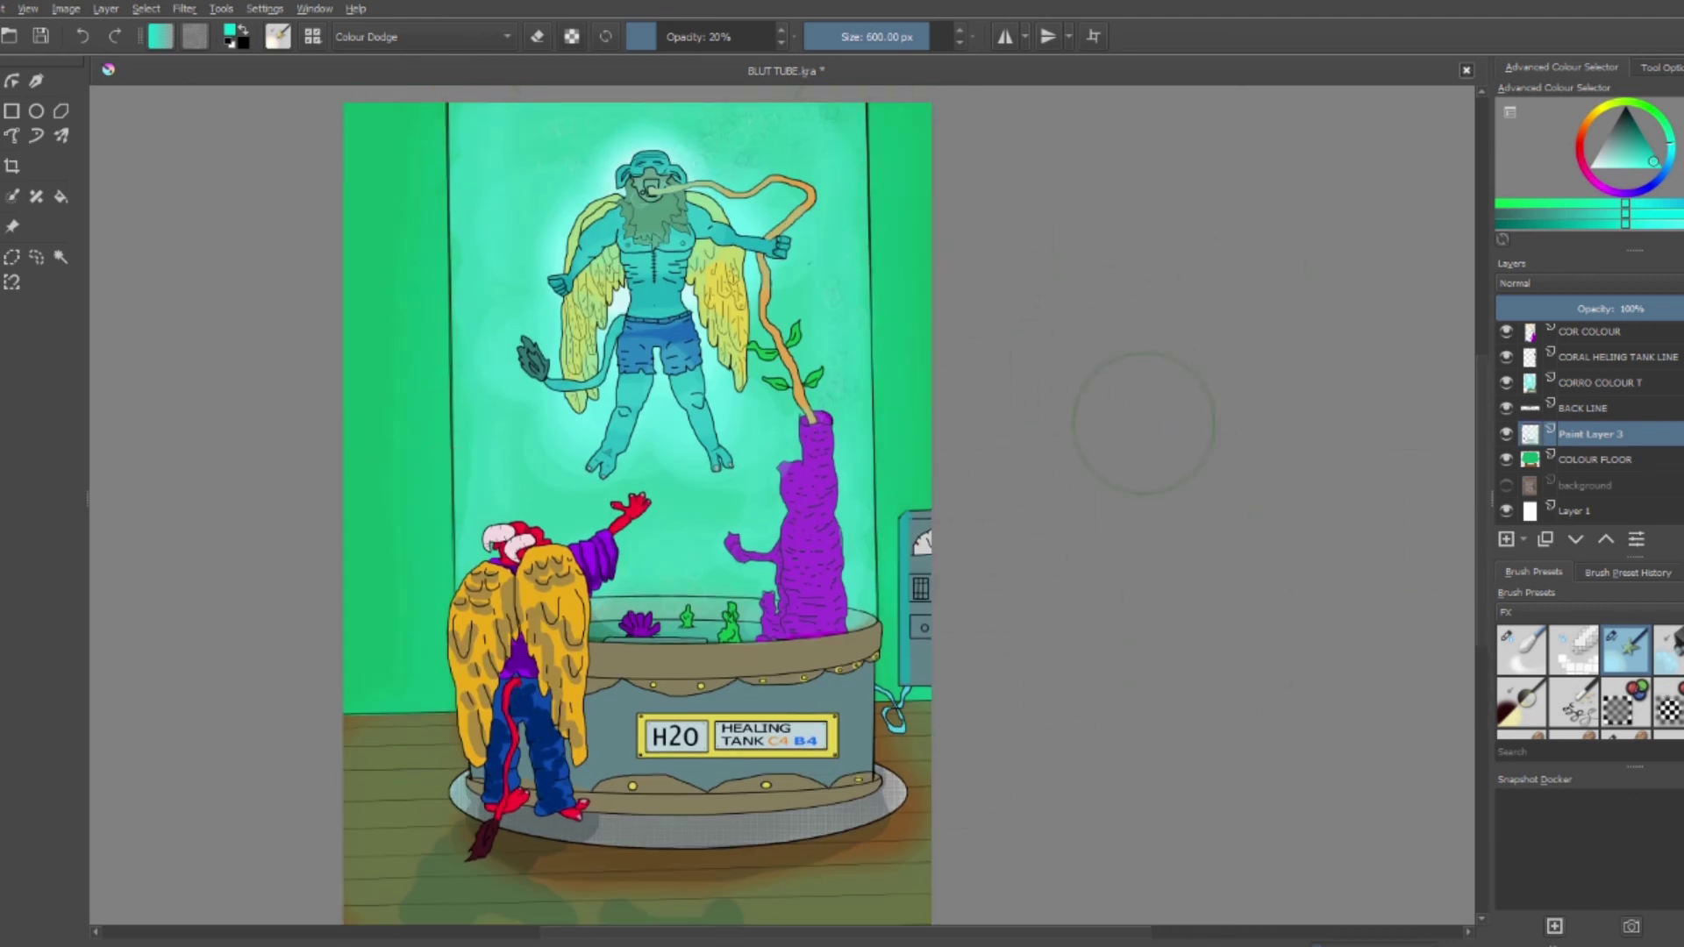
Select the textur blut tank layer and set up a smaller soft FX brush
scroll("up", 3)
left_click(1594, 407)
key("minus")
scroll("up", 3)
left_click(1667, 649)
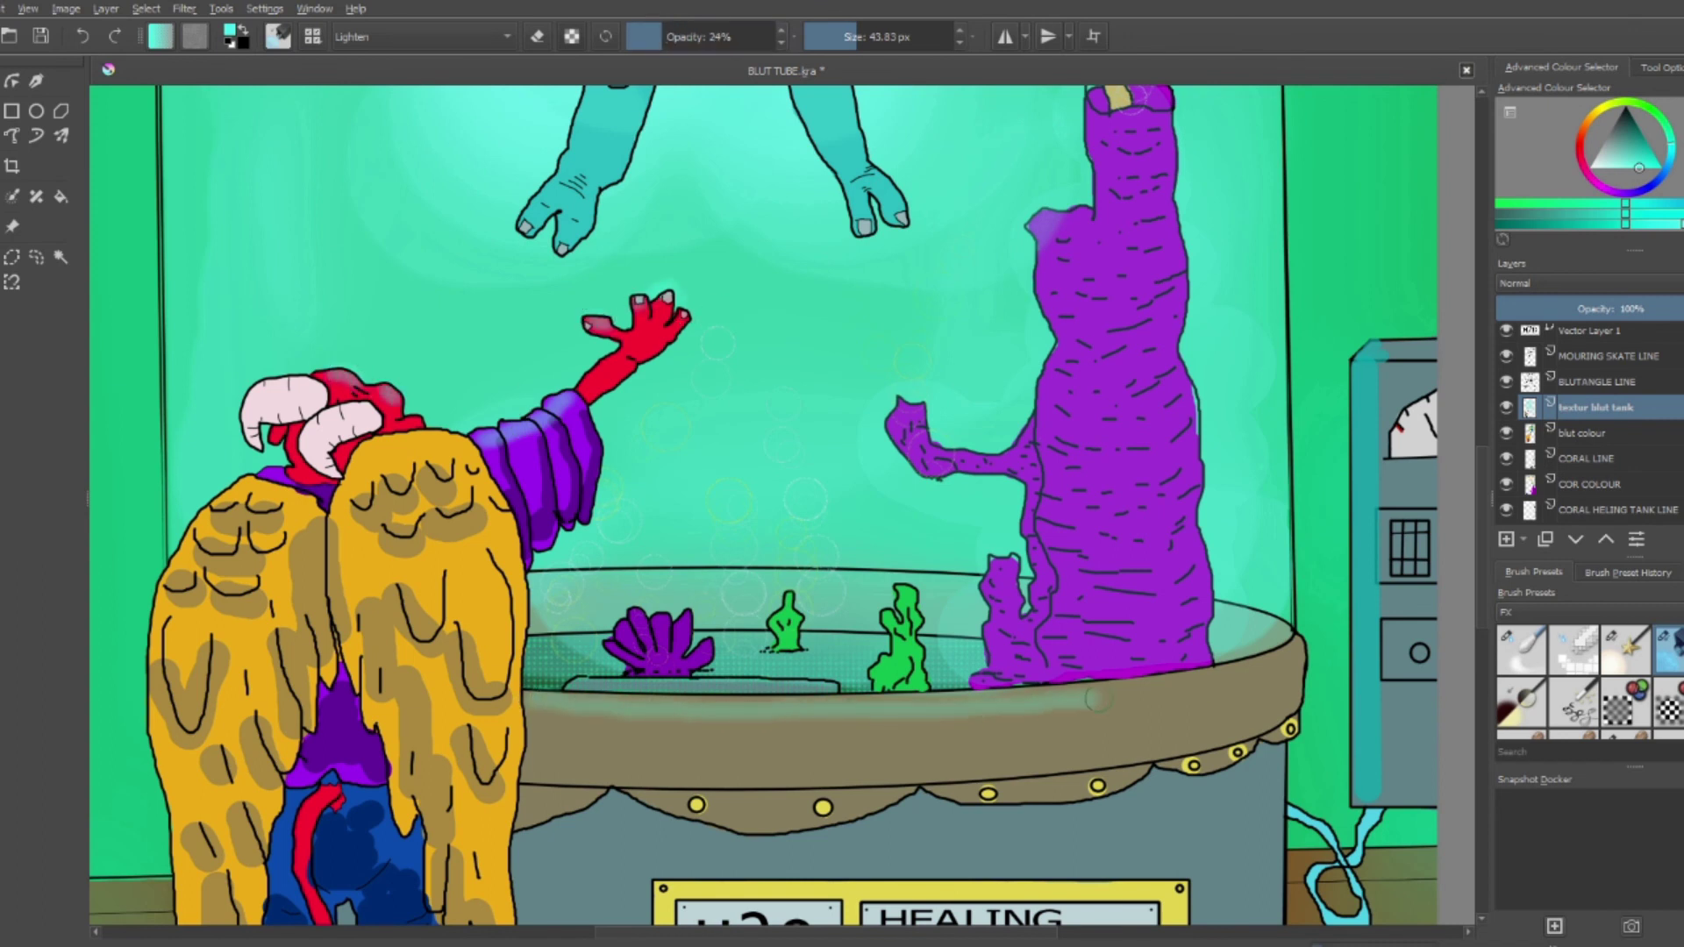
left_click(1522, 649)
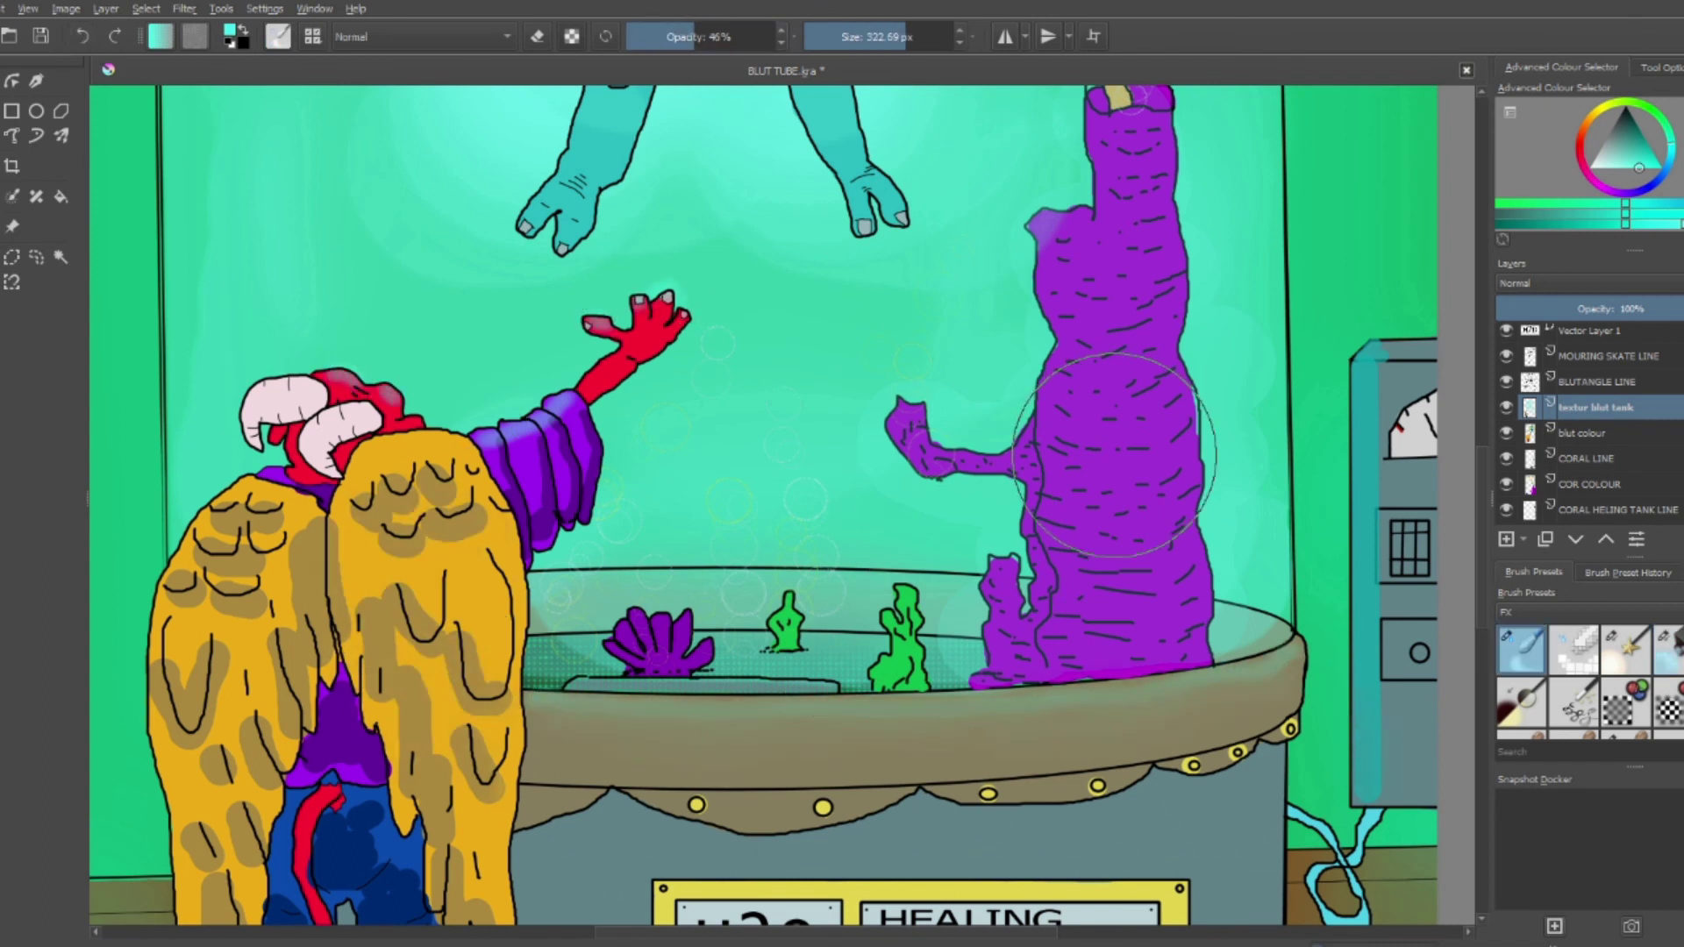
scroll("down", 3)
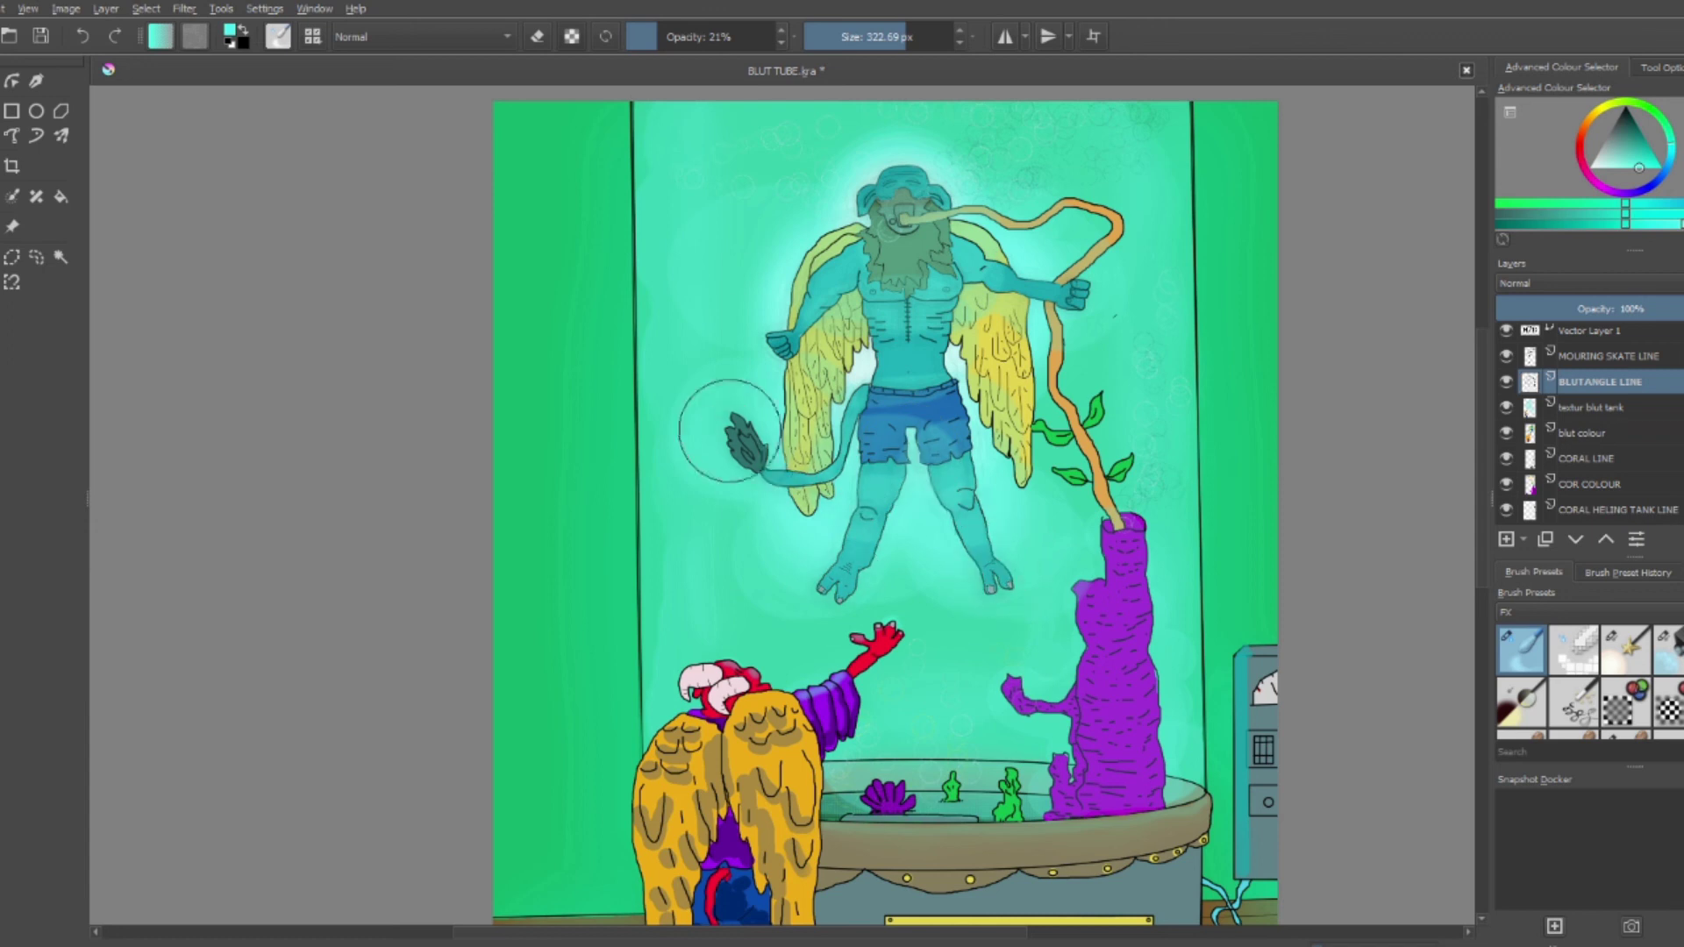
scroll("down", 3)
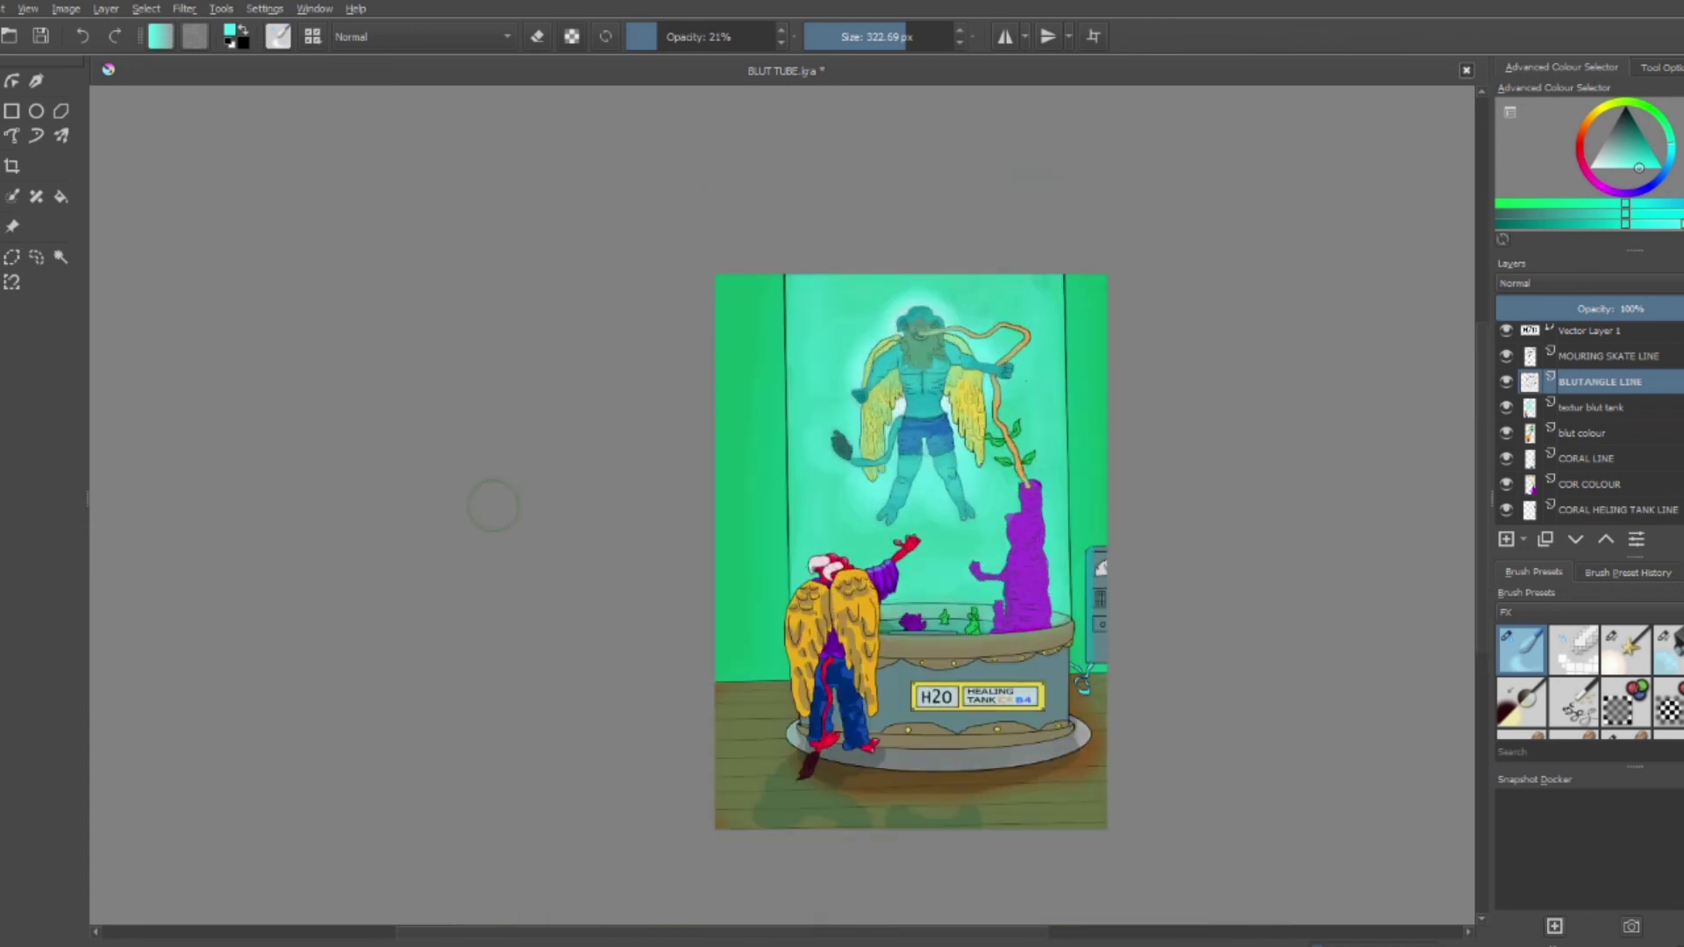